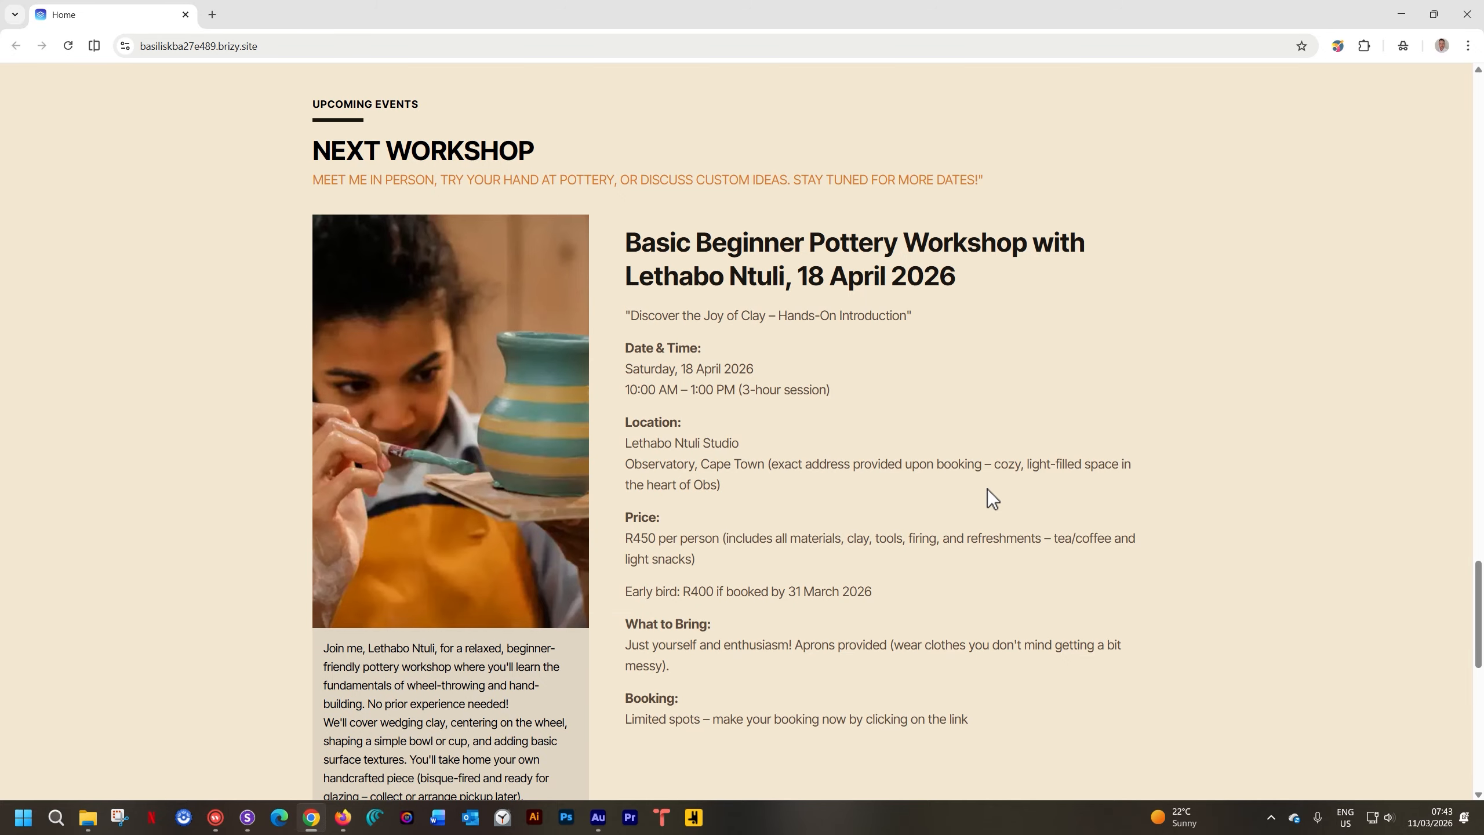
Switch from the Chrome reference page to the Breakdance builder editing the Home page
{"action": "left_click", "coordinate": [351, 816]}
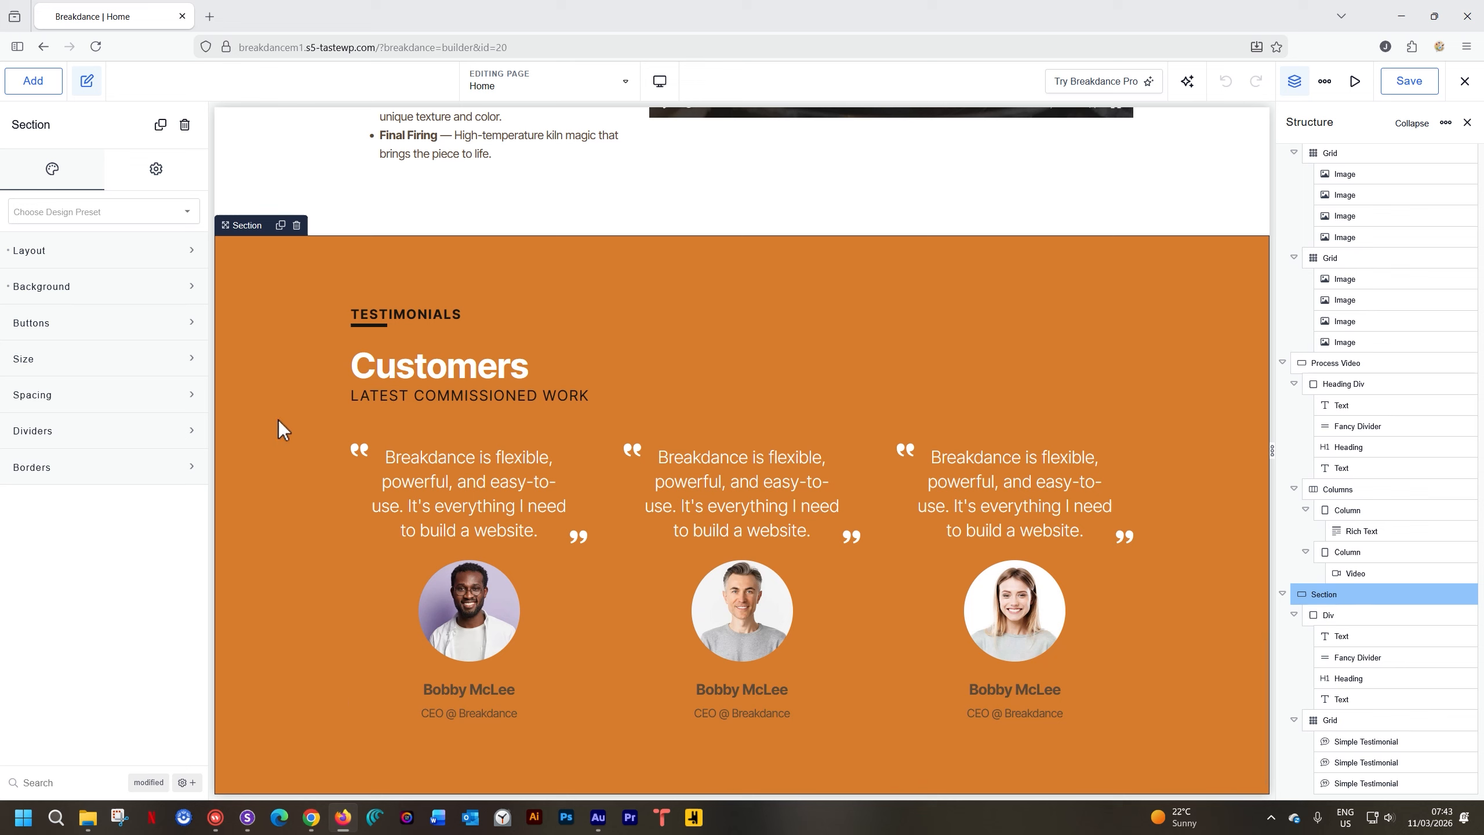
Add a new section containing a two-equal-columns layout
{"action": "left_click", "coordinate": [49, 91]}
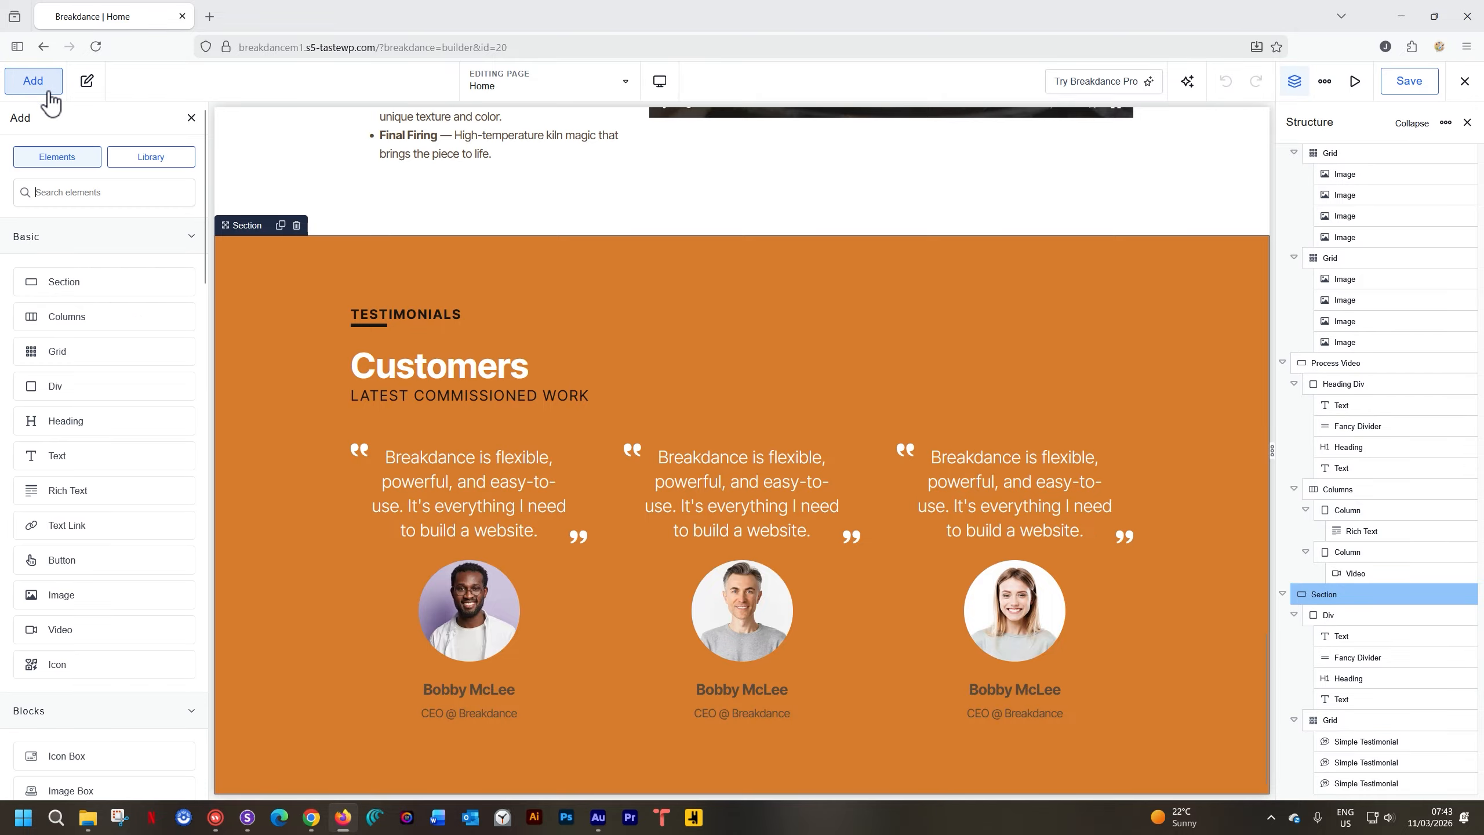
{"action": "left_click", "coordinate": [93, 287]}
{"action": "left_click", "coordinate": [741, 643]}
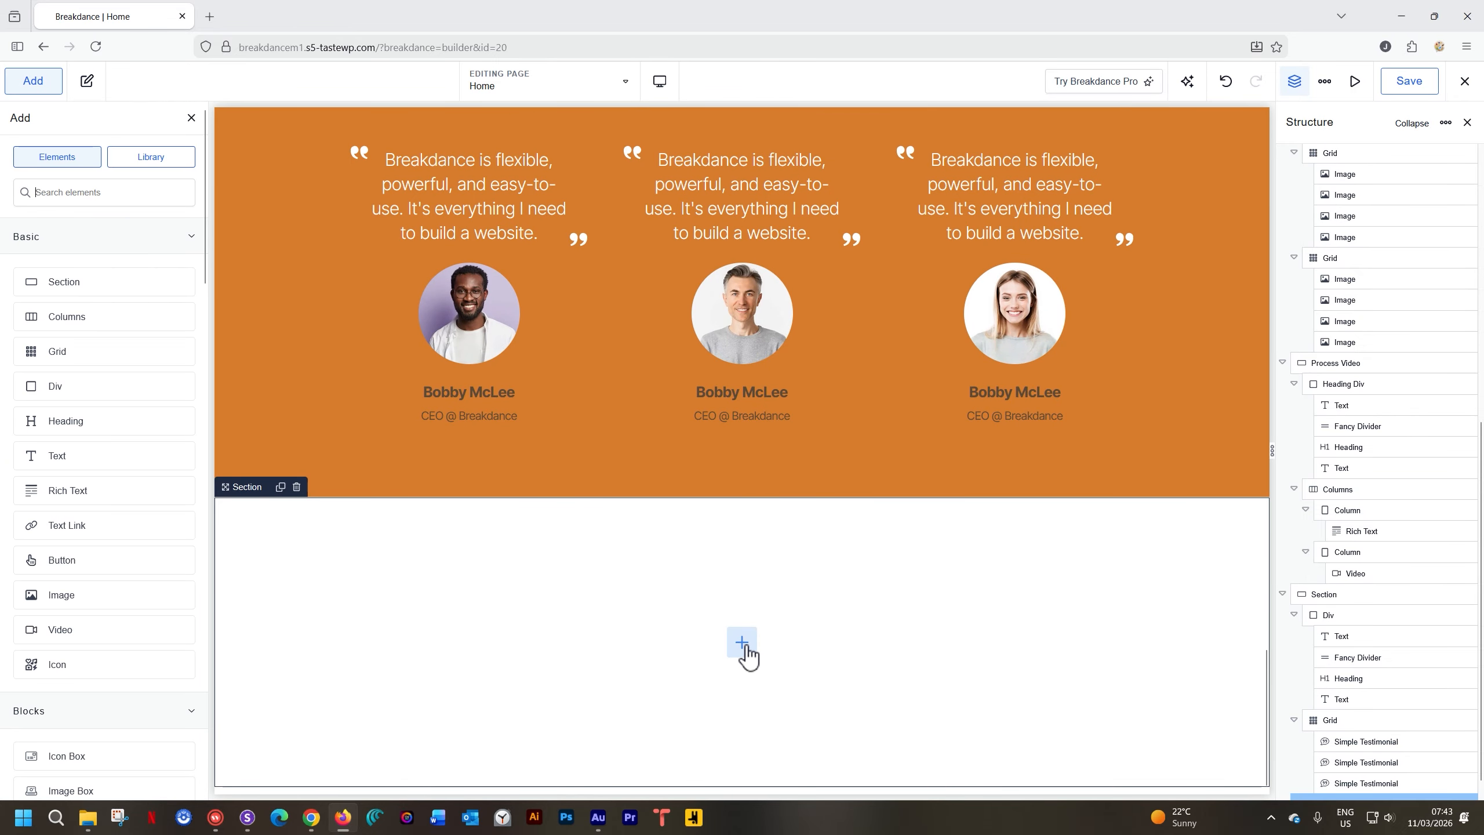
{"action": "left_click", "coordinate": [106, 319]}
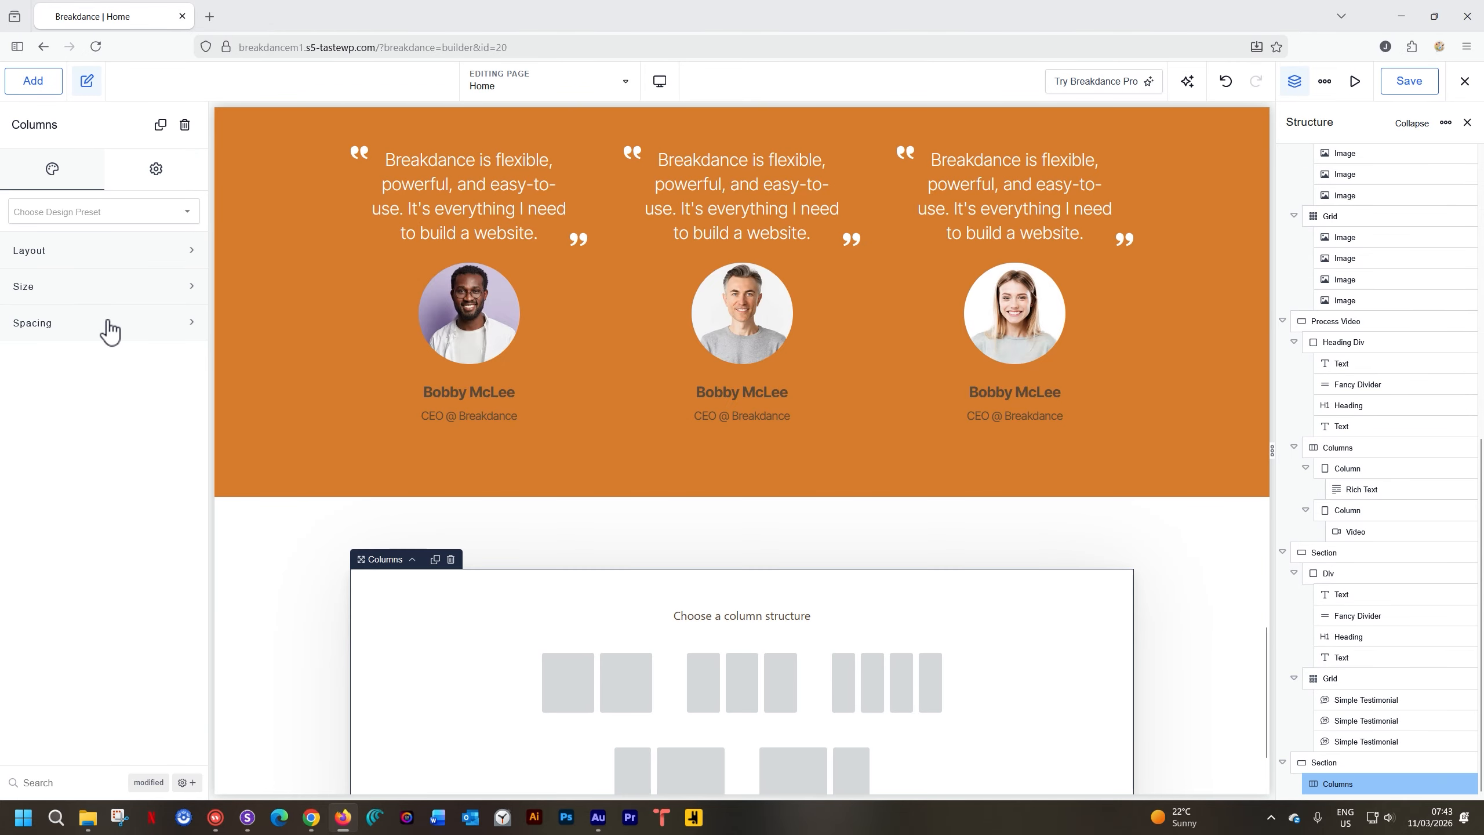
{"action": "left_click", "coordinate": [602, 688]}
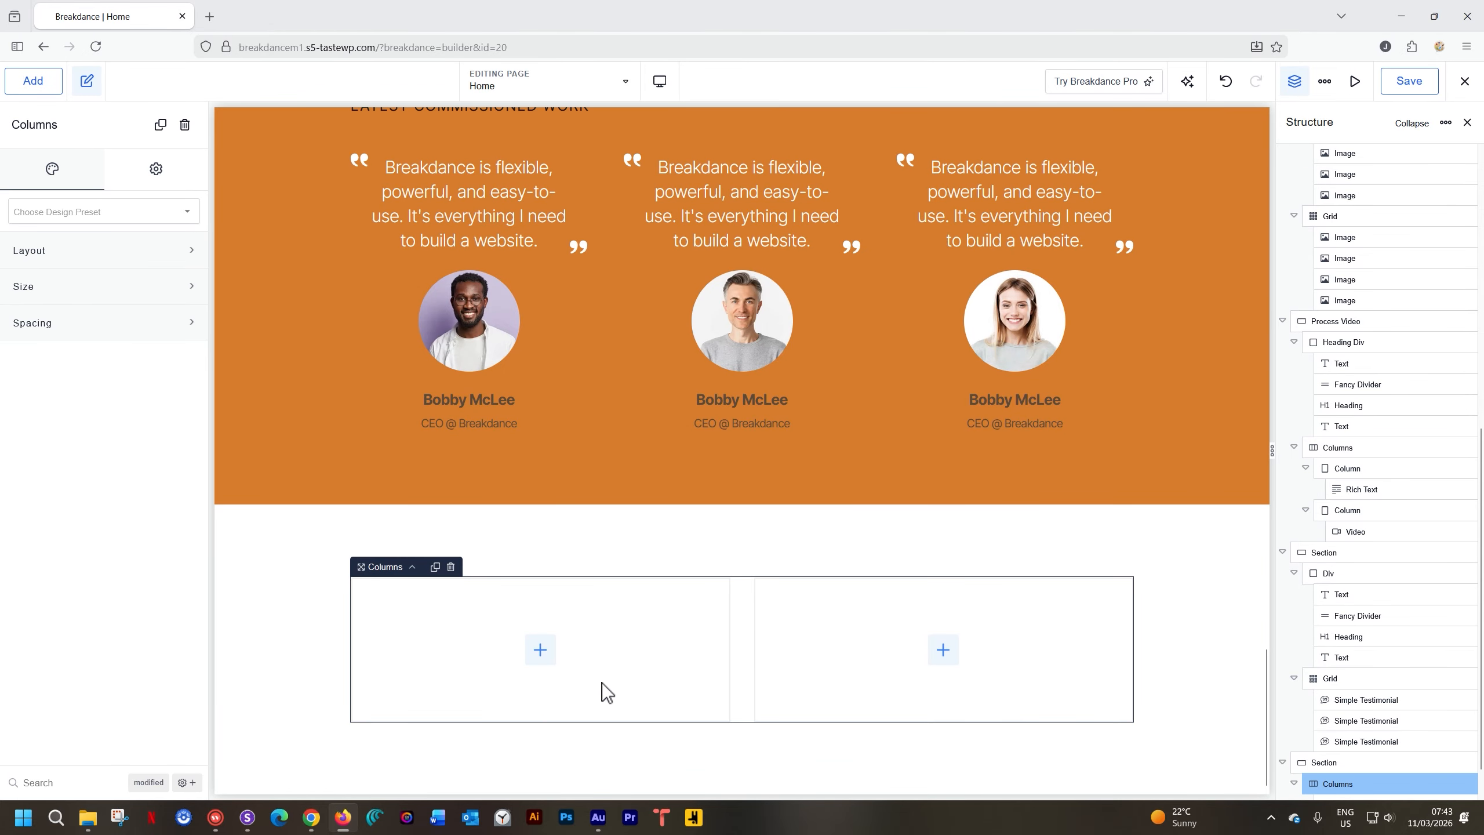
Place an Image in the left column using the uploaded 06 _ Workshop photo
{"action": "left_click", "coordinate": [539, 650]}
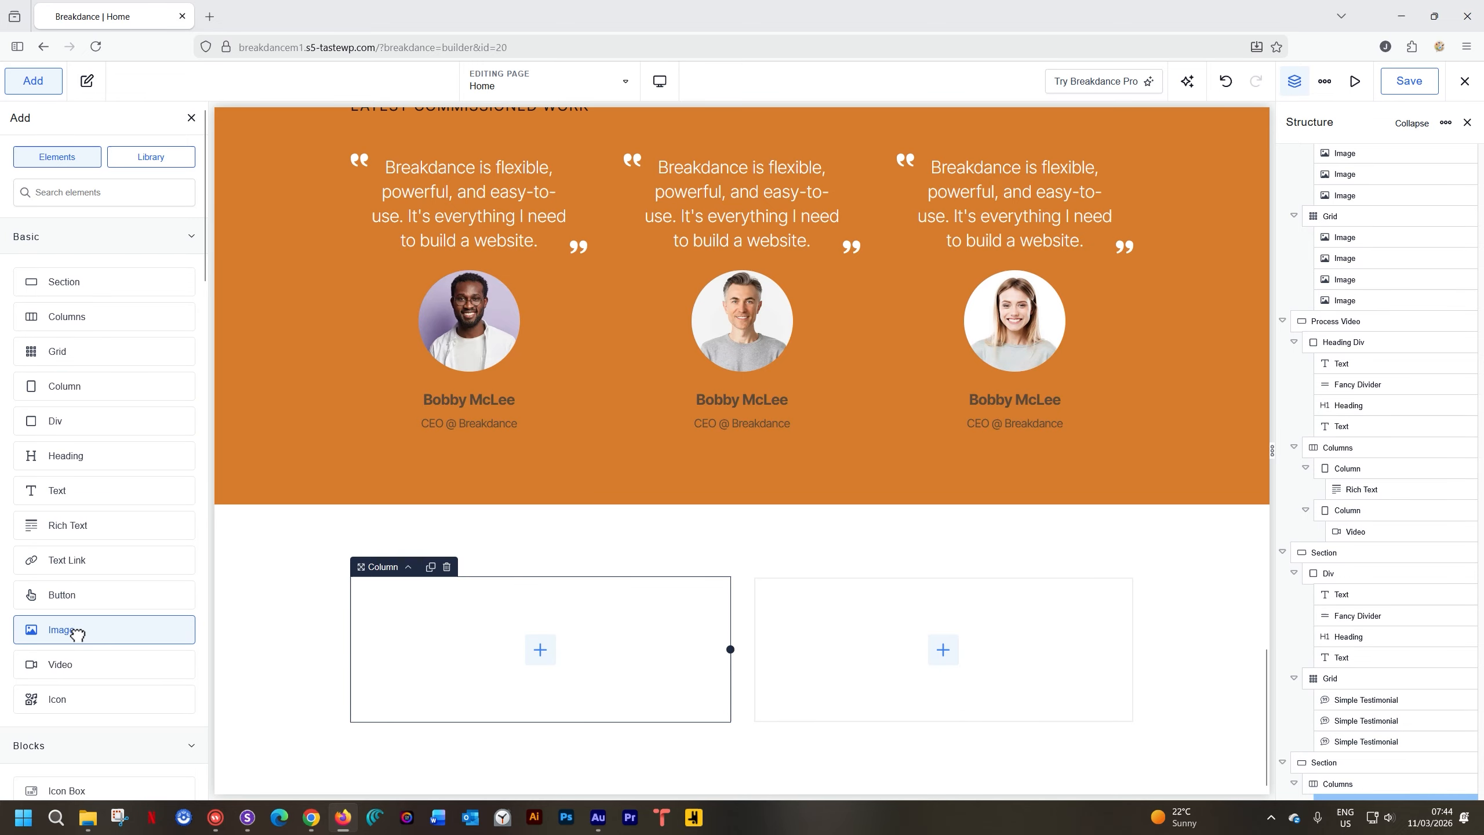
{"action": "left_click", "coordinate": [70, 630]}
{"action": "scroll", "coordinate": [503, 643], "scroll_direction": "down", "scroll_amount": 4}
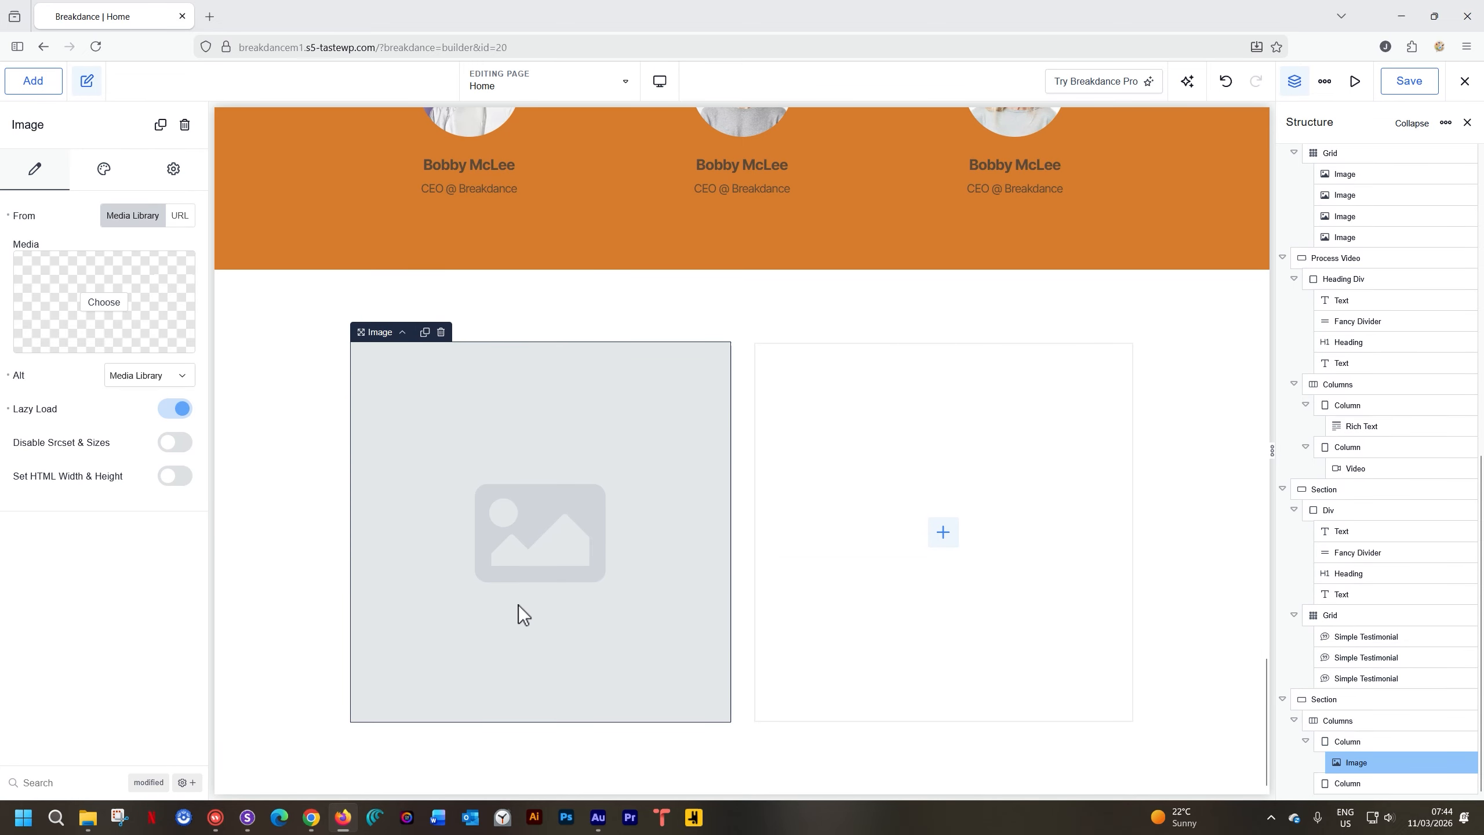
{"action": "left_click", "coordinate": [119, 301]}
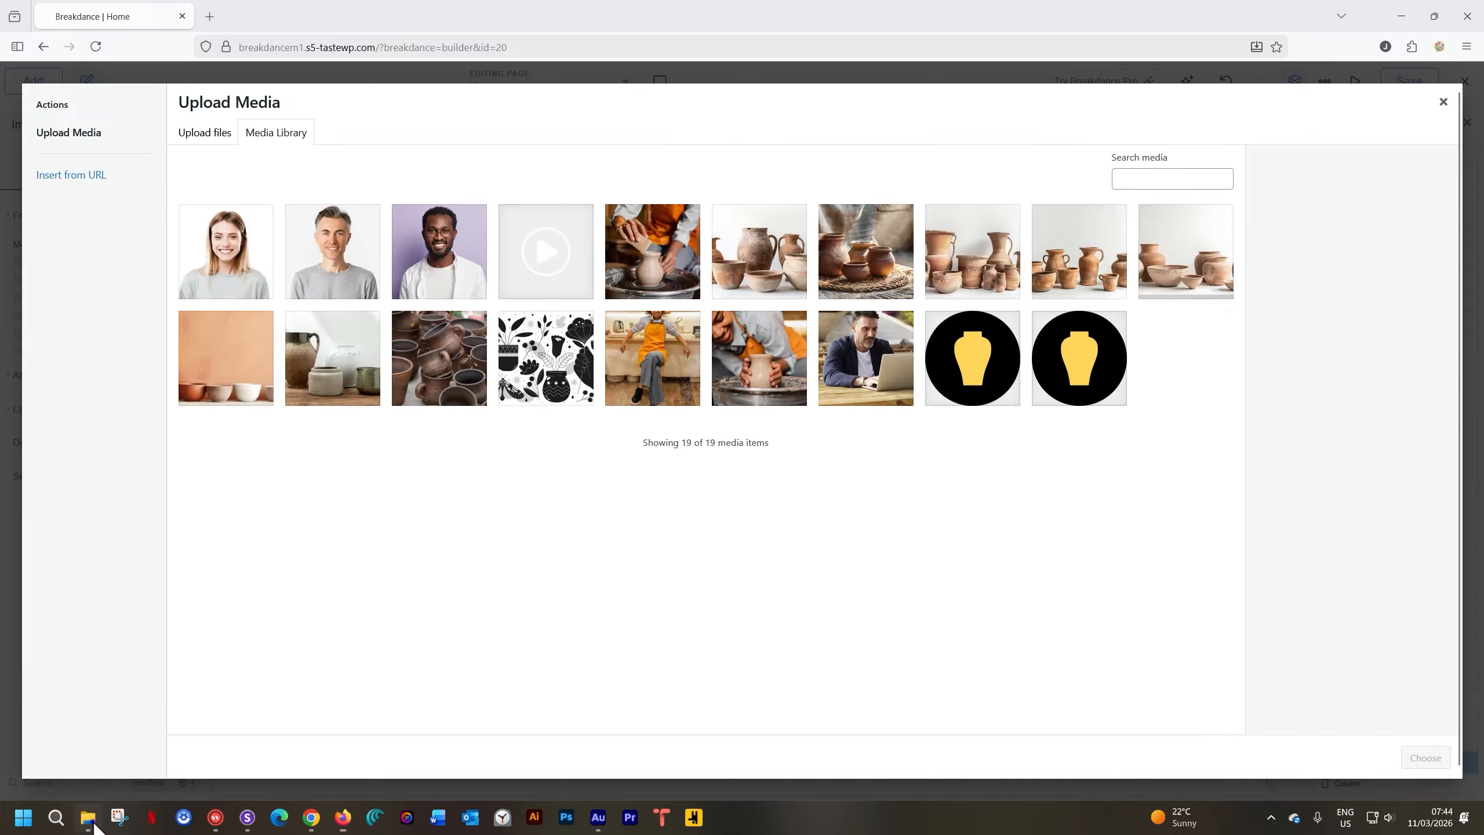
{"action": "left_click", "coordinate": [89, 817]}
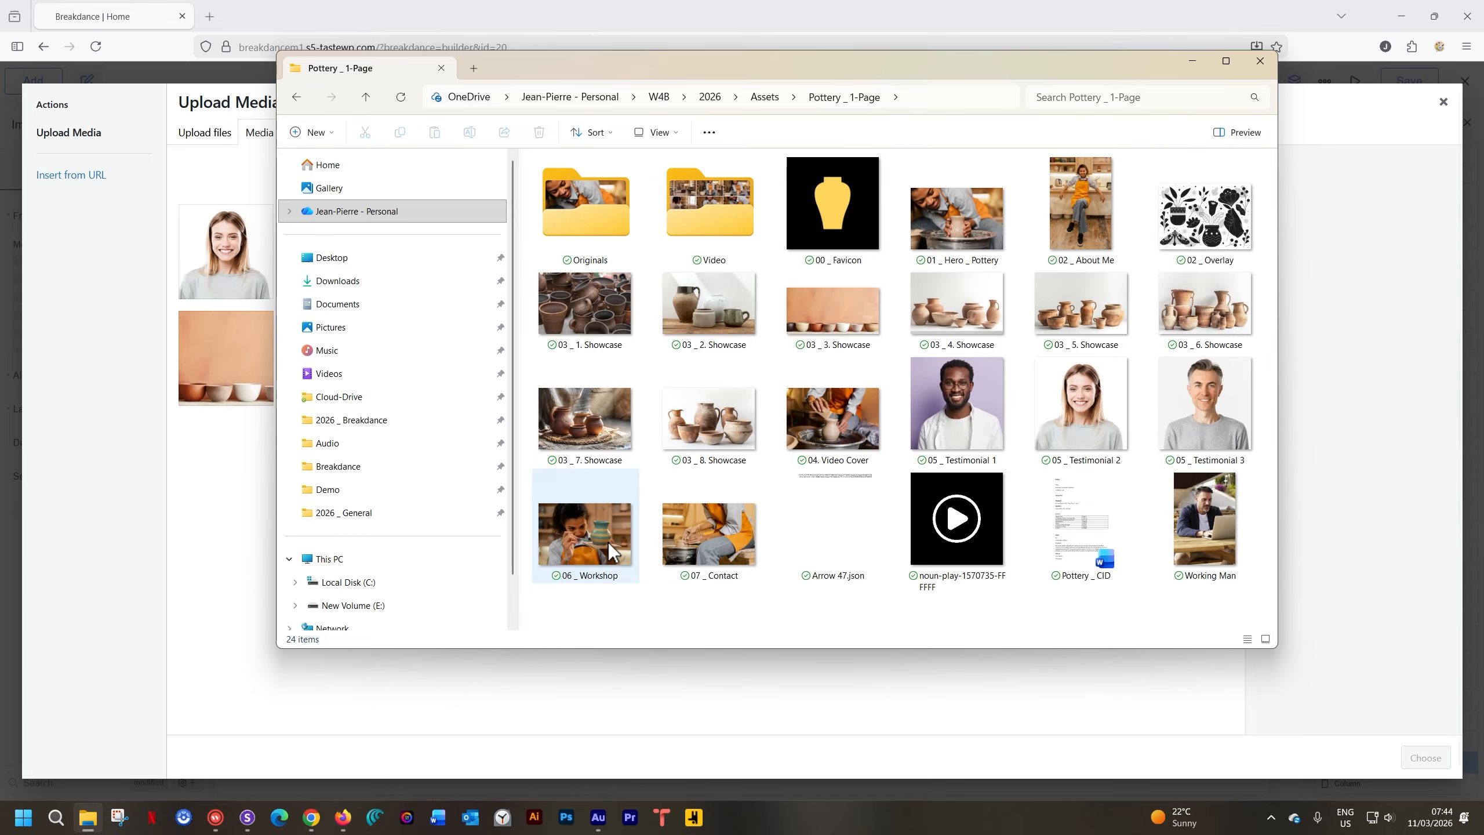
{"action": "left_click_drag", "start_coordinate": [546, 527], "coordinate": [199, 530]}
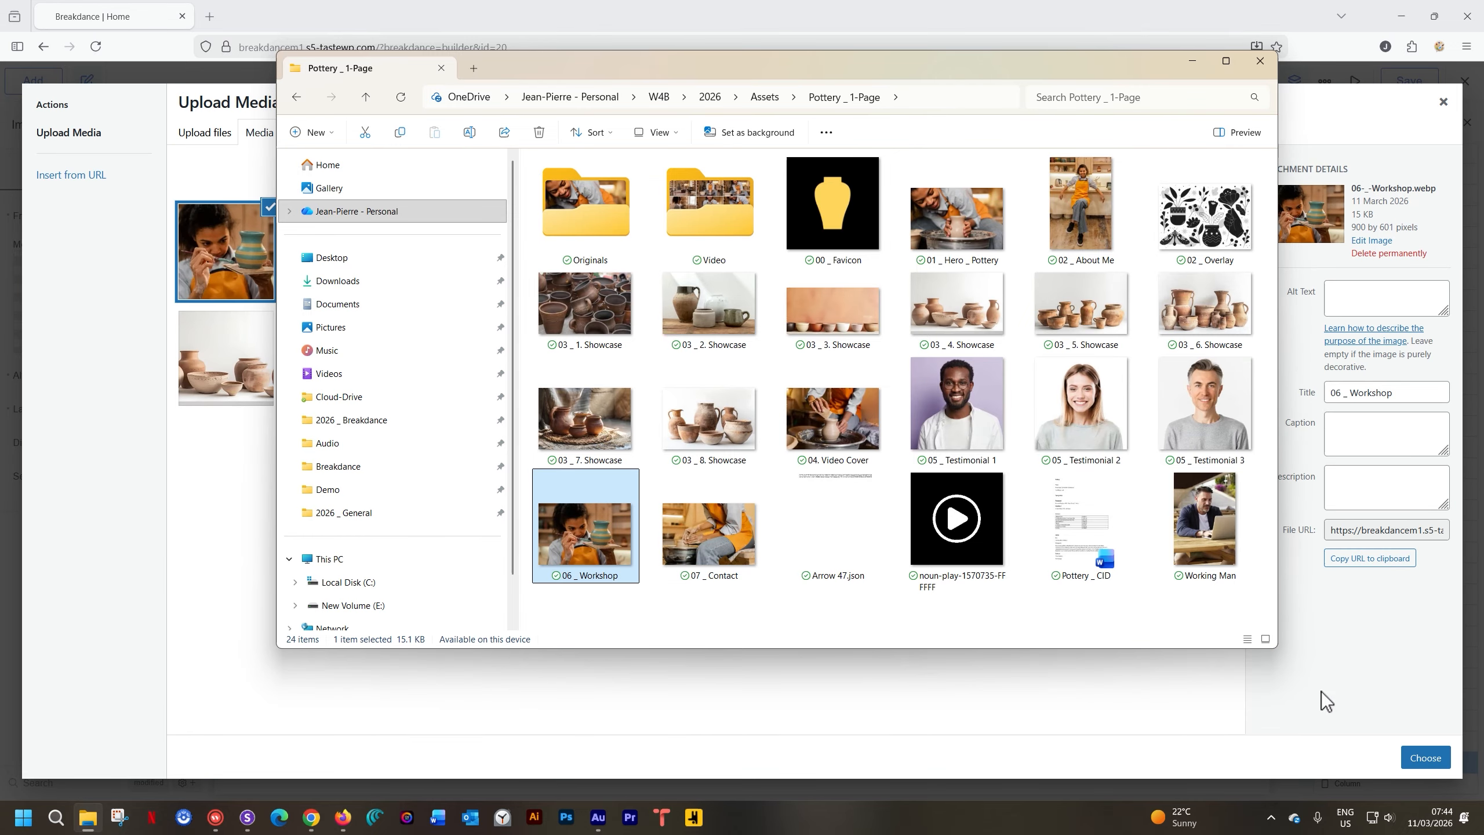
{"action": "left_click", "coordinate": [1392, 713]}
{"action": "left_click", "coordinate": [1419, 760]}
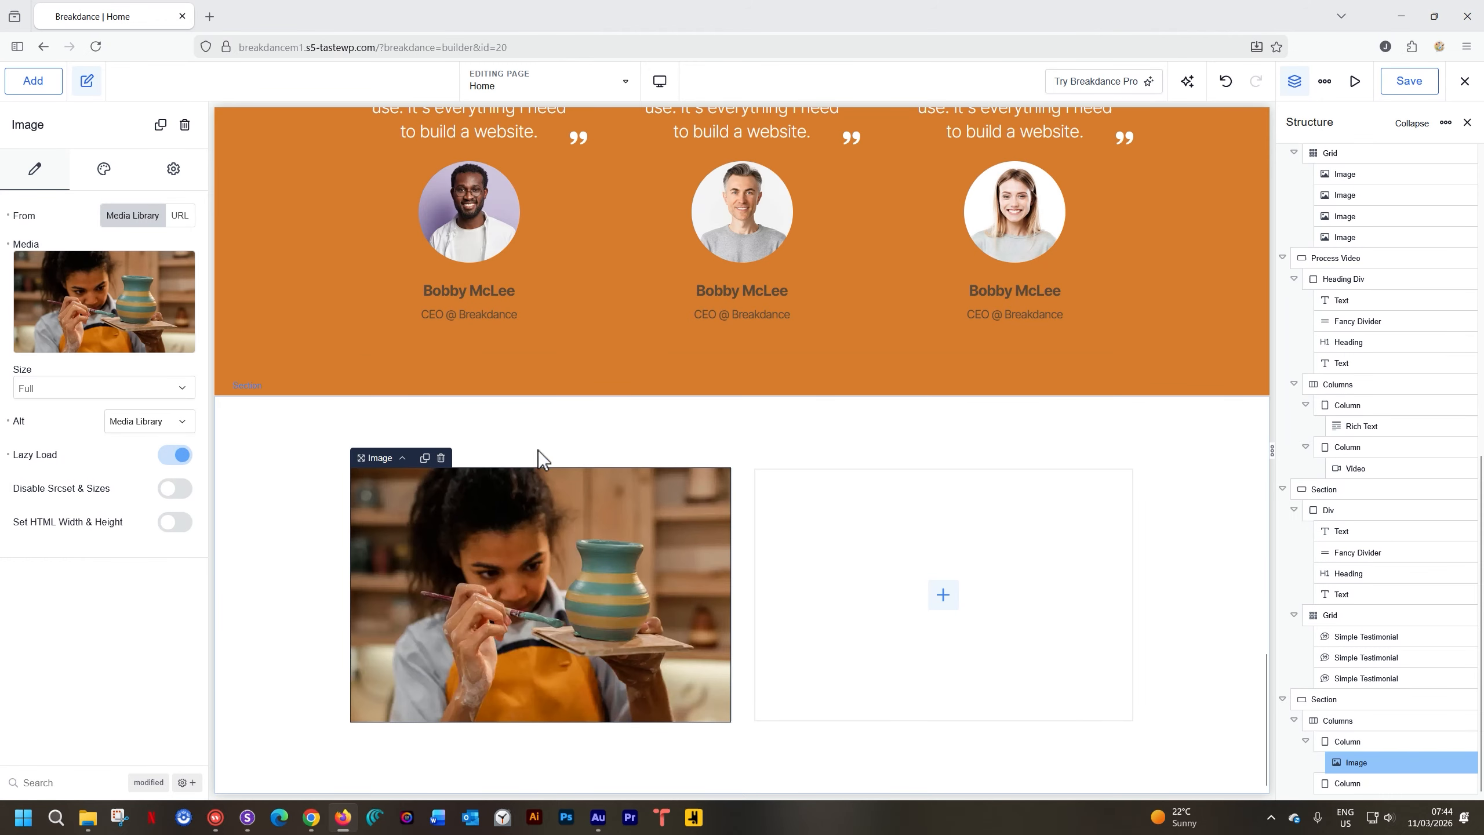
Narrow the image column to about 34% and set the workshop image height to 500 px
{"action": "left_click", "coordinate": [402, 458]}
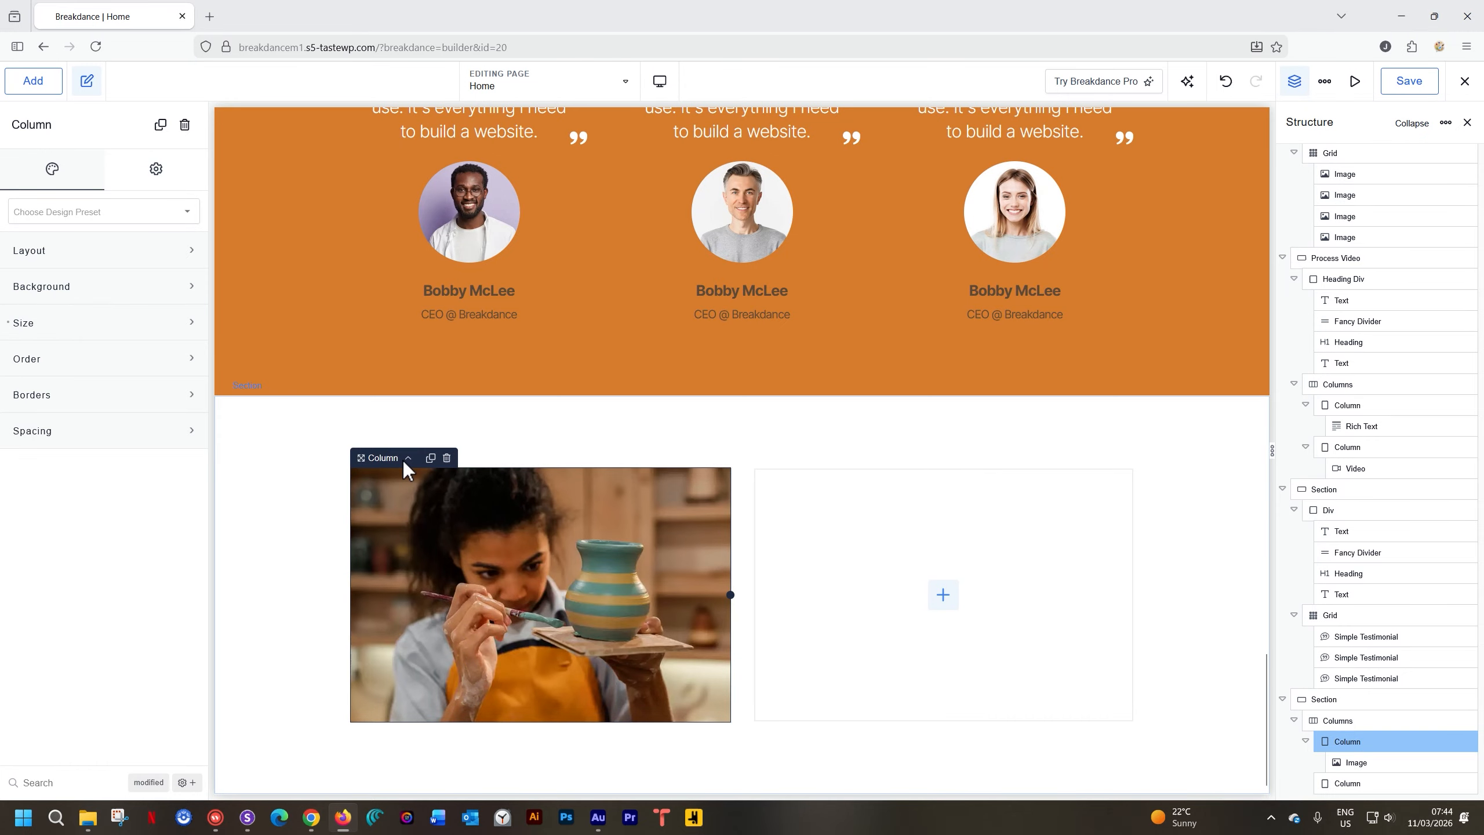
{"action": "left_click_drag", "start_coordinate": [731, 595], "coordinate": [626, 594]}
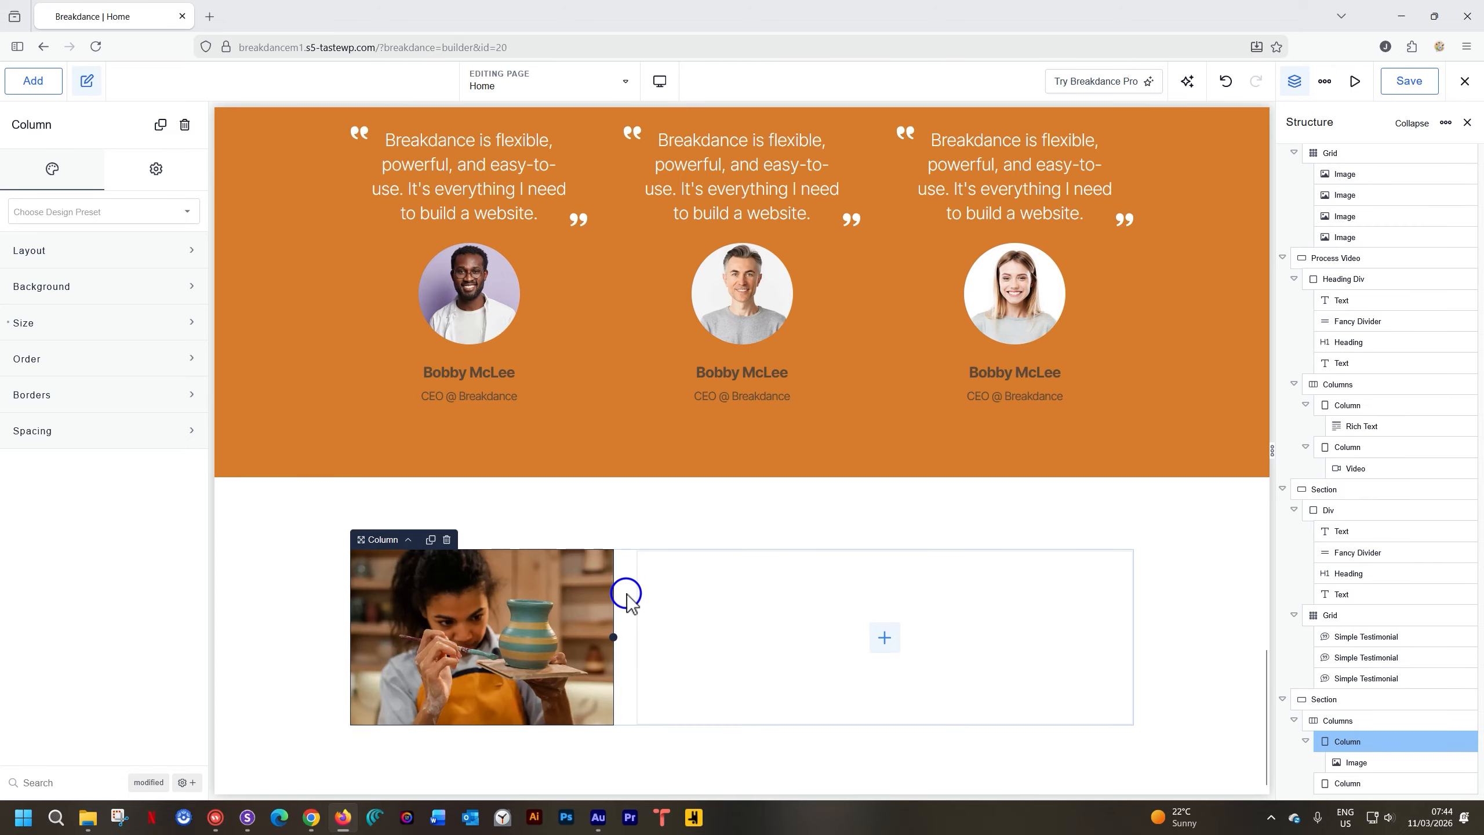
{"action": "left_click", "coordinate": [525, 608]}
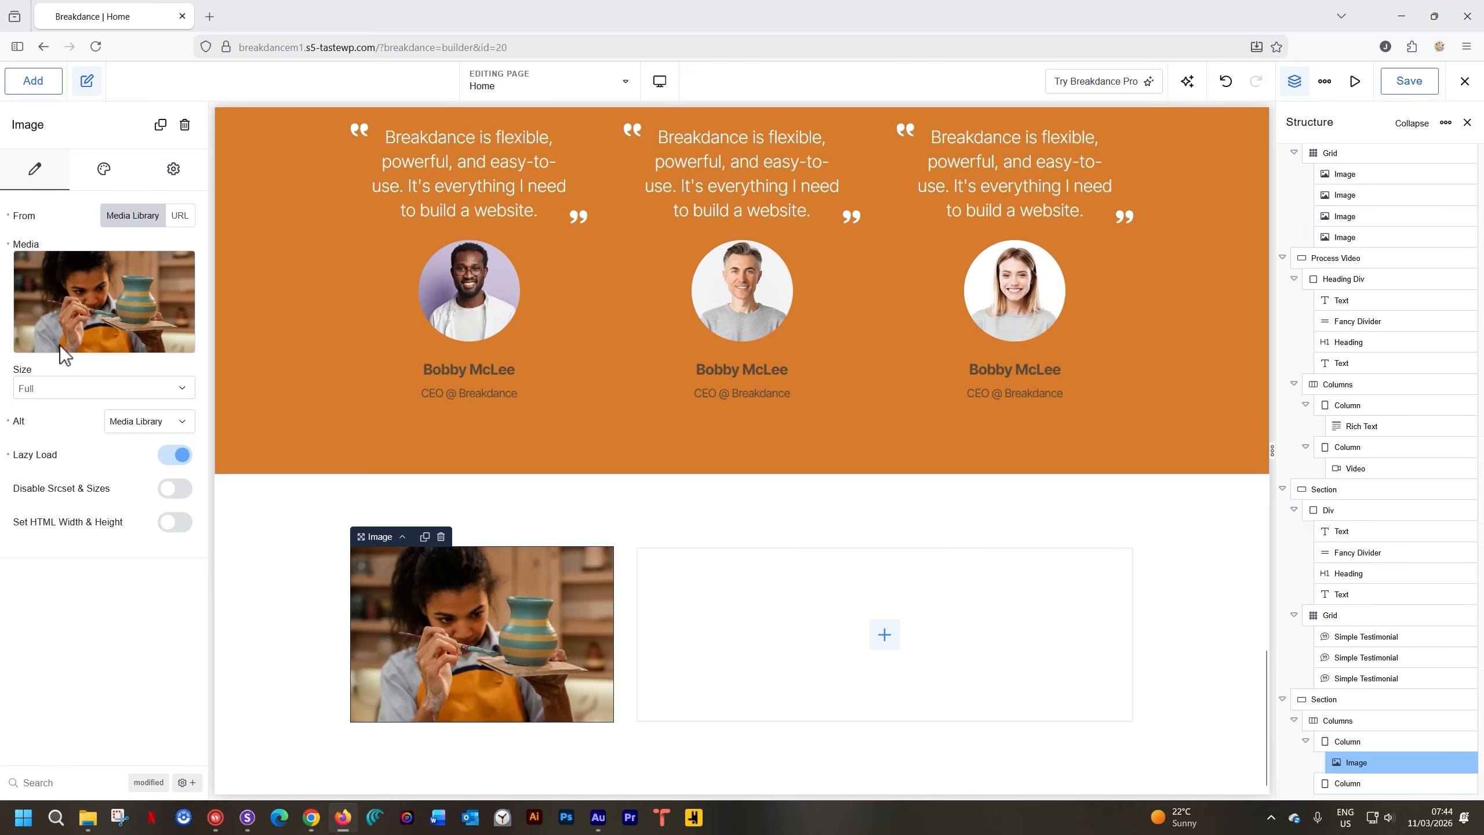
{"action": "left_click", "coordinate": [109, 176]}
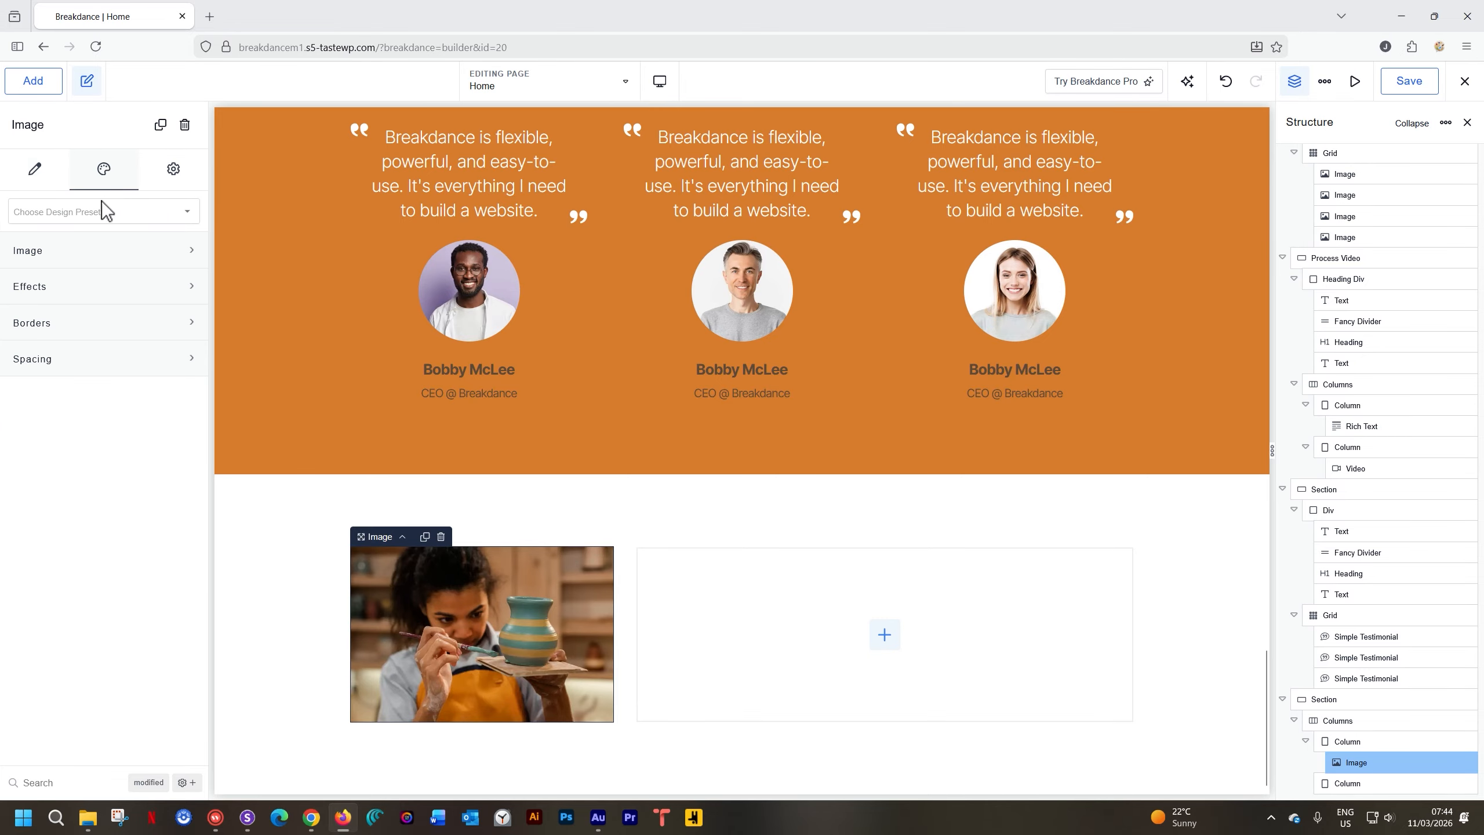
{"action": "left_click", "coordinate": [92, 265]}
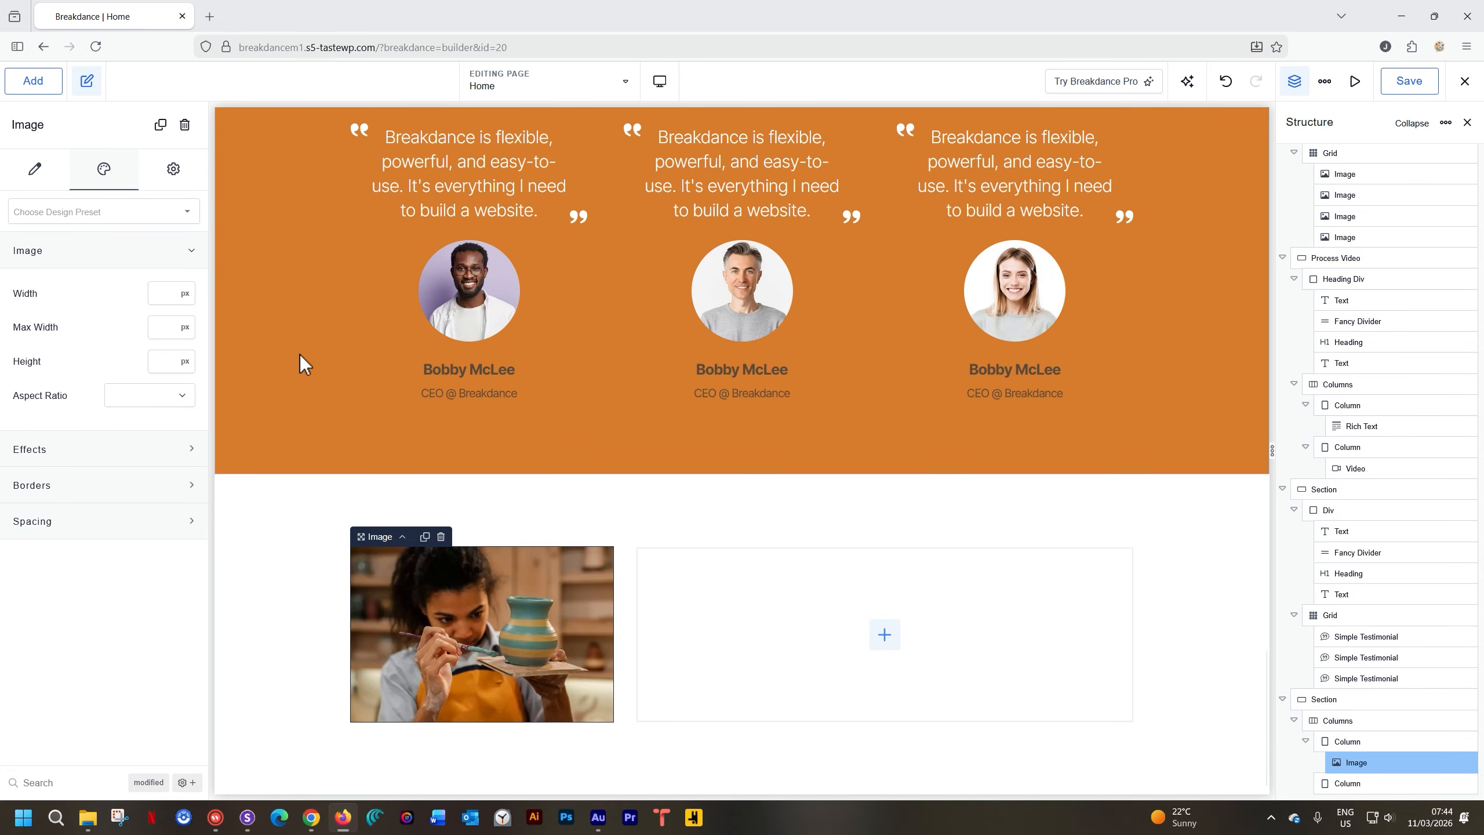
{"action": "left_click", "coordinate": [185, 361]}
{"action": "left_click", "coordinate": [185, 360]}
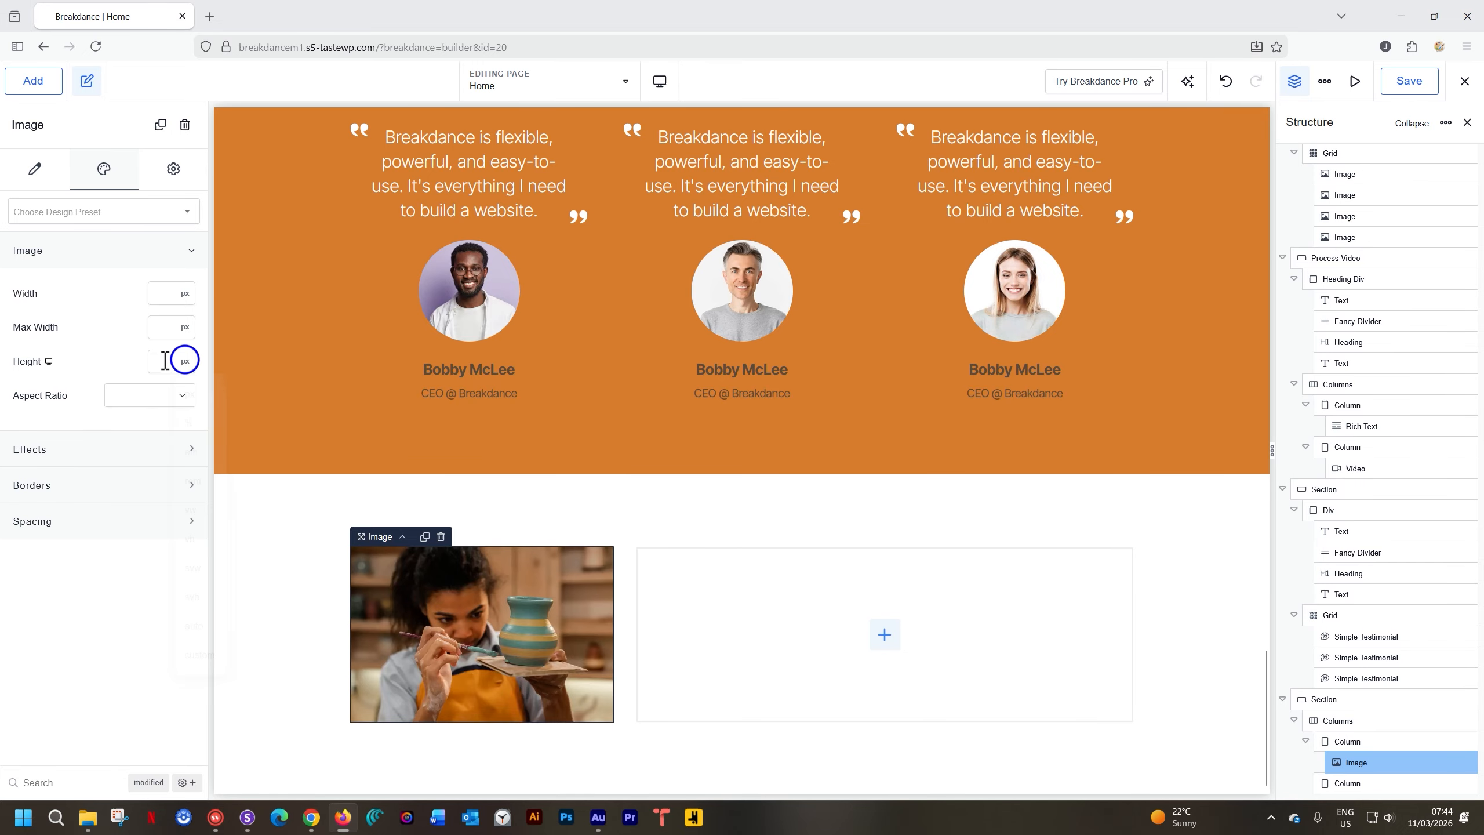
{"action": "left_click", "coordinate": [162, 359]}
{"action": "type", "text": "350"}
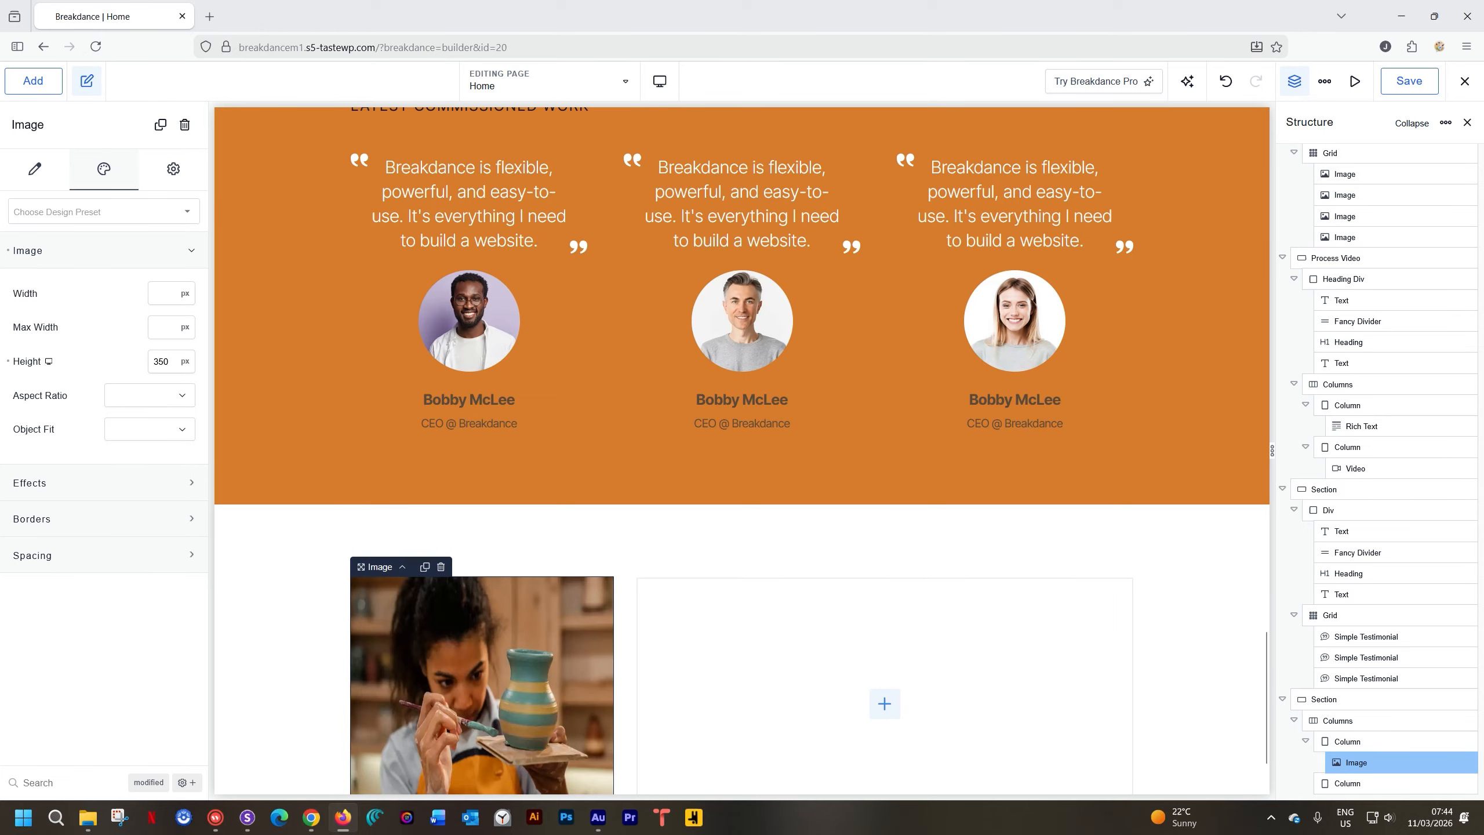
{"action": "scroll", "coordinate": [379, 576], "scroll_direction": "down", "scroll_amount": 1}
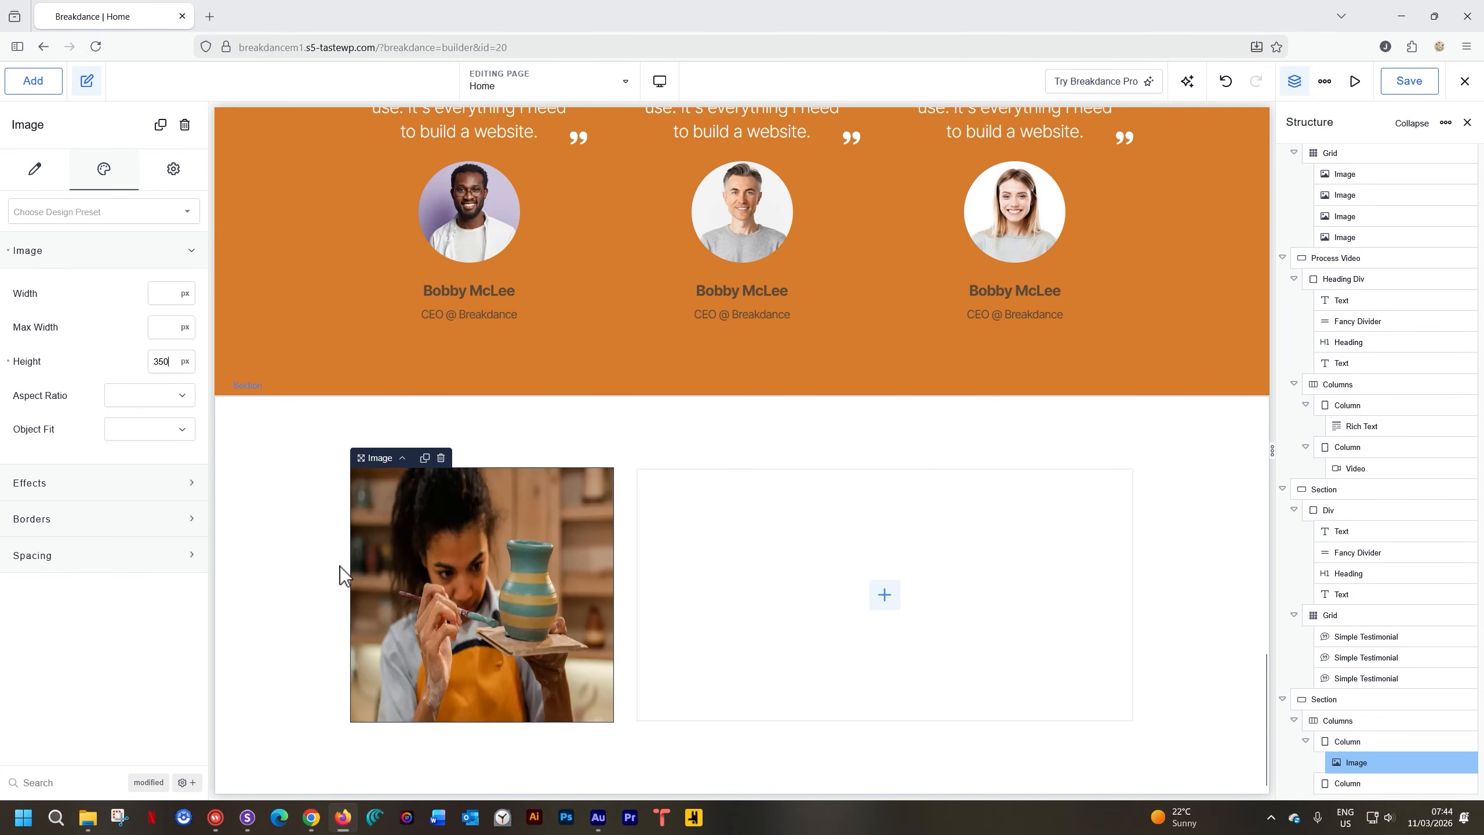
{"action": "double_click", "coordinate": [163, 365]}
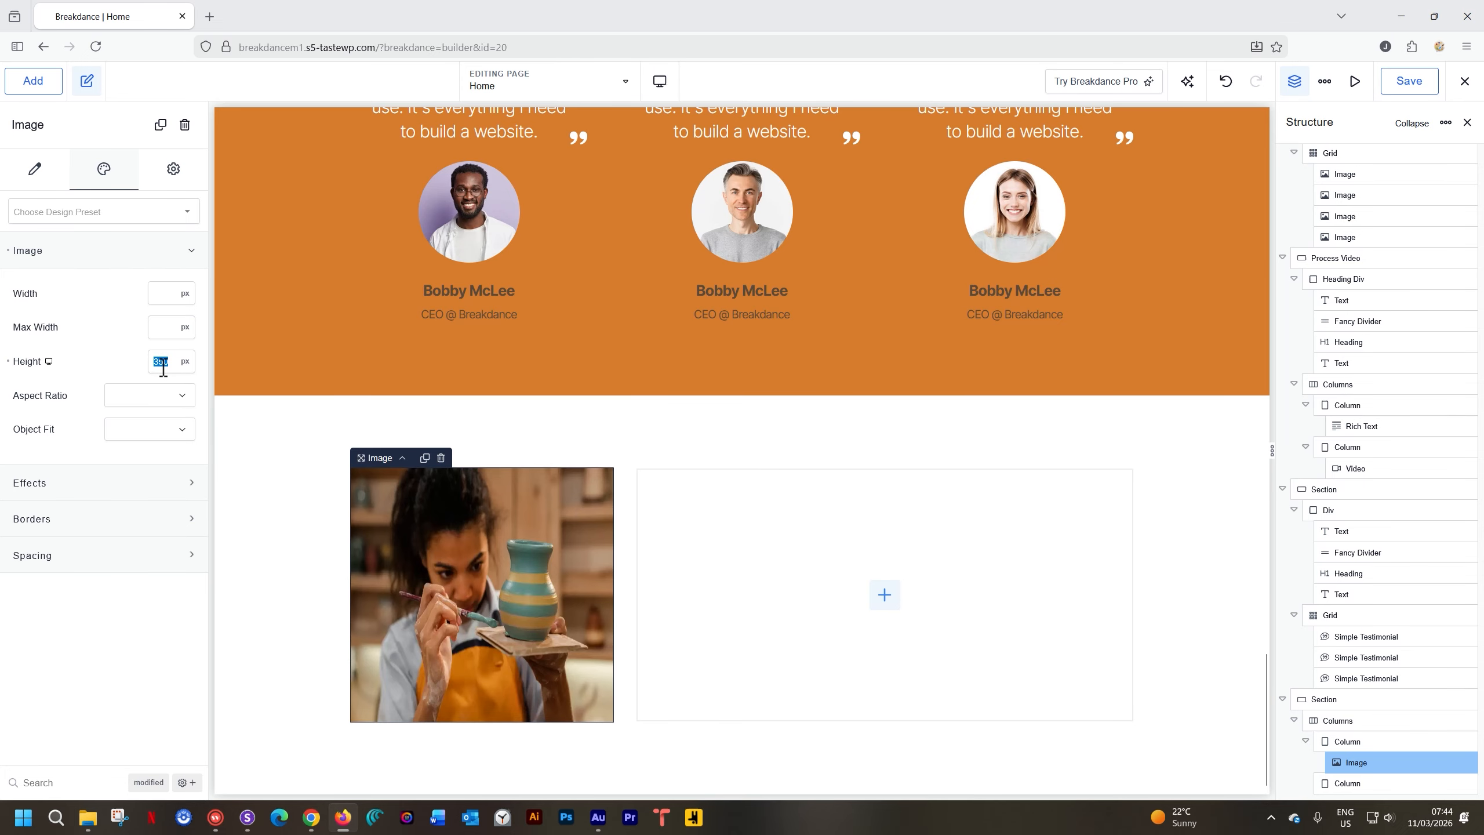
{"action": "type", "text": "500"}
Set the image's Object Fit to Cover with a centred object position
{"action": "scroll", "coordinate": [313, 555], "scroll_direction": "down", "scroll_amount": 4}
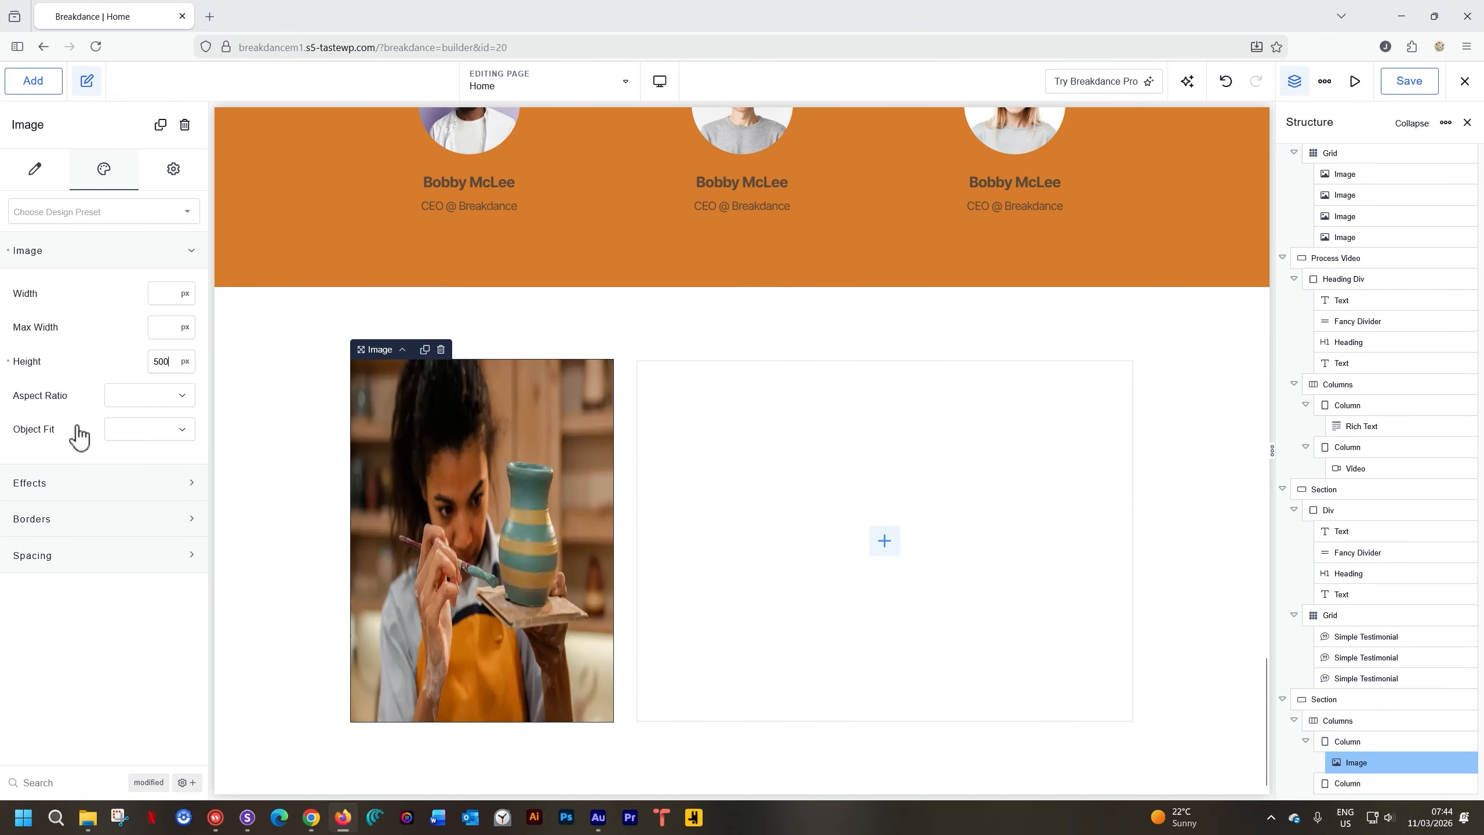
{"action": "left_click", "coordinate": [134, 431]}
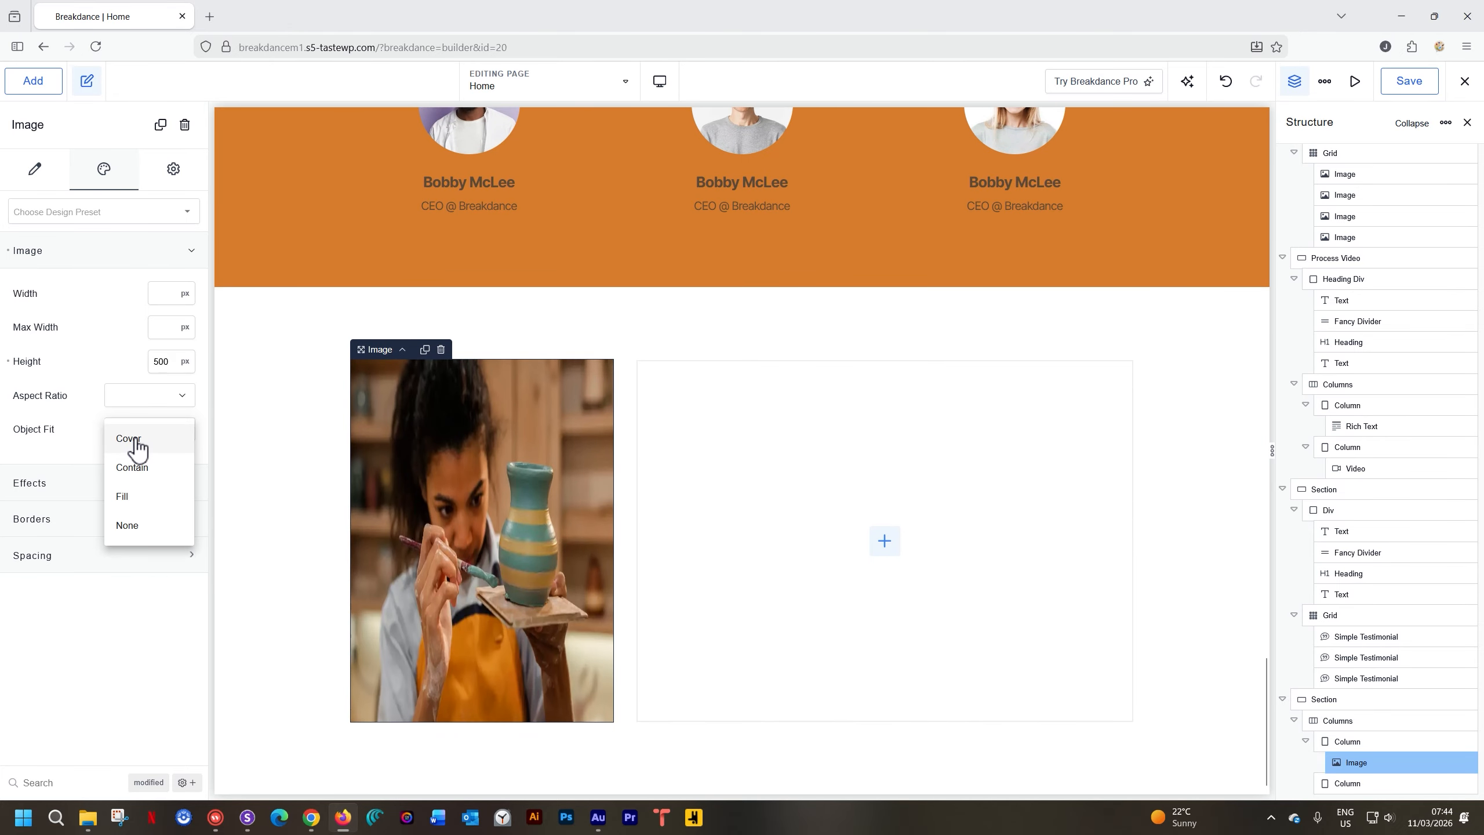
{"action": "left_click", "coordinate": [134, 444]}
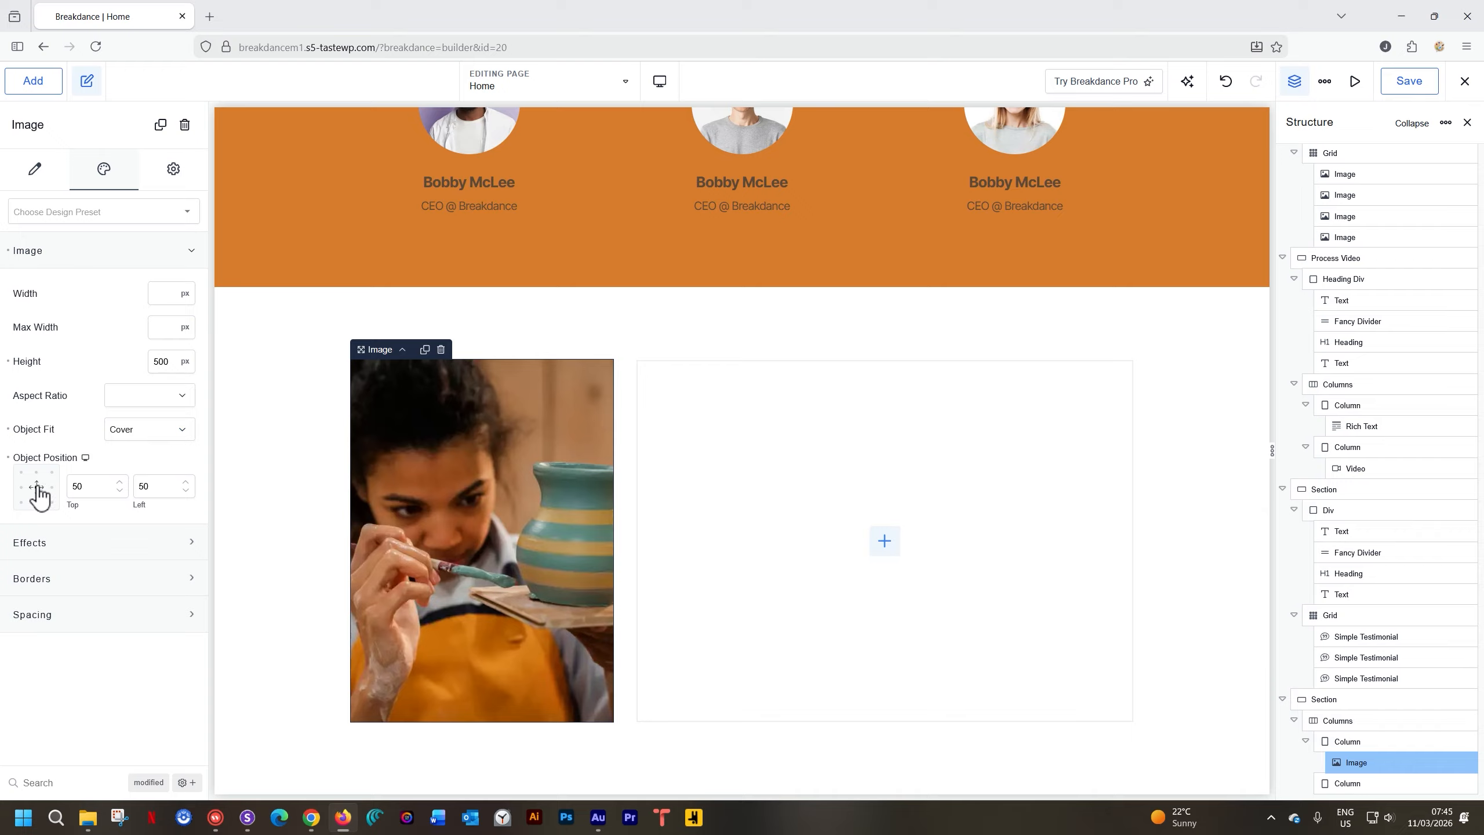
{"action": "left_click", "coordinate": [23, 473]}
{"action": "left_click", "coordinate": [35, 472]}
{"action": "left_click", "coordinate": [36, 487]}
{"action": "left_click", "coordinate": [34, 487]}
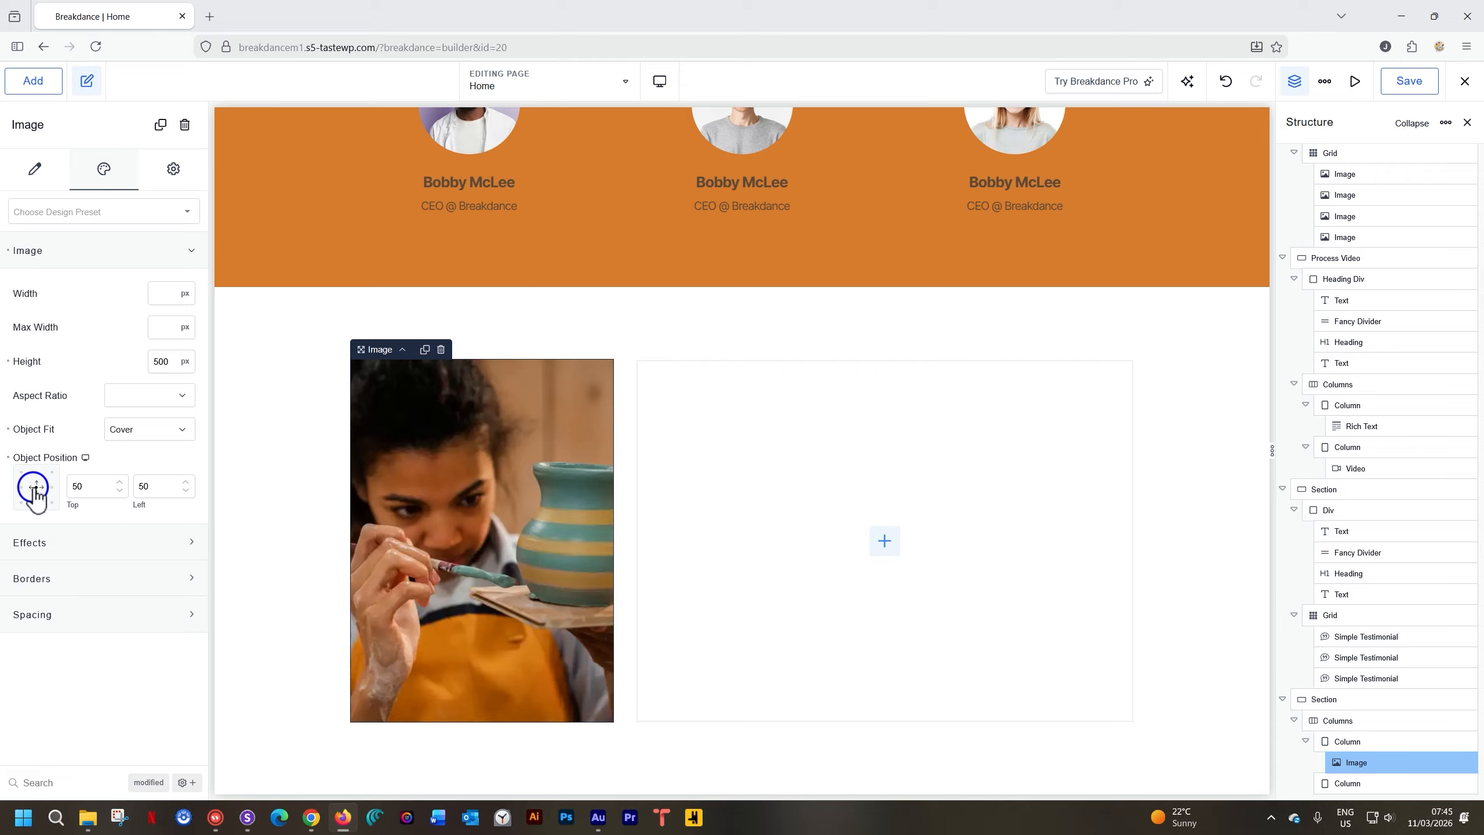
{"action": "left_click", "coordinate": [146, 405]}
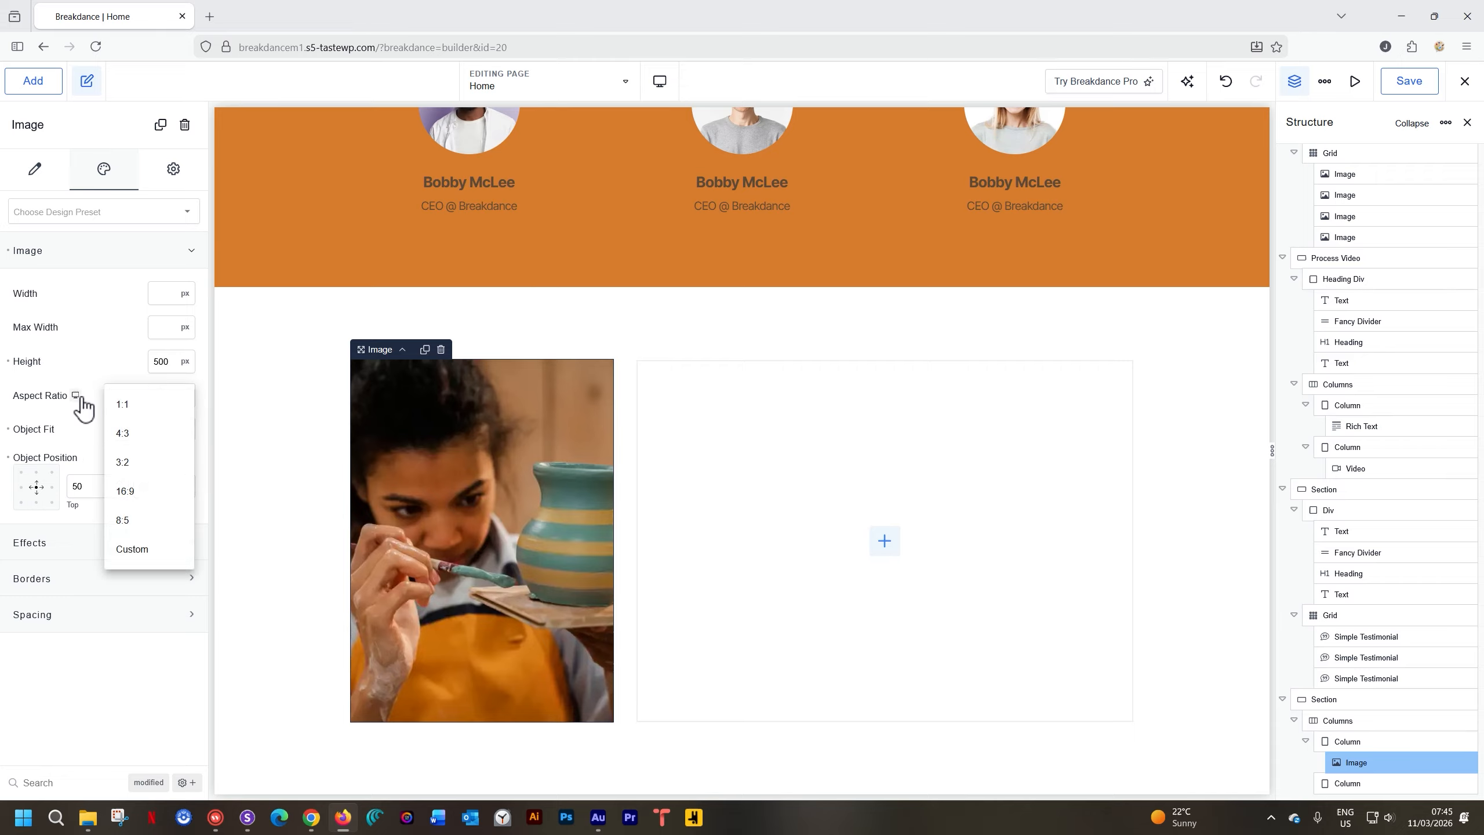
{"action": "left_click", "coordinate": [77, 396]}
{"action": "left_click", "coordinate": [93, 353]}
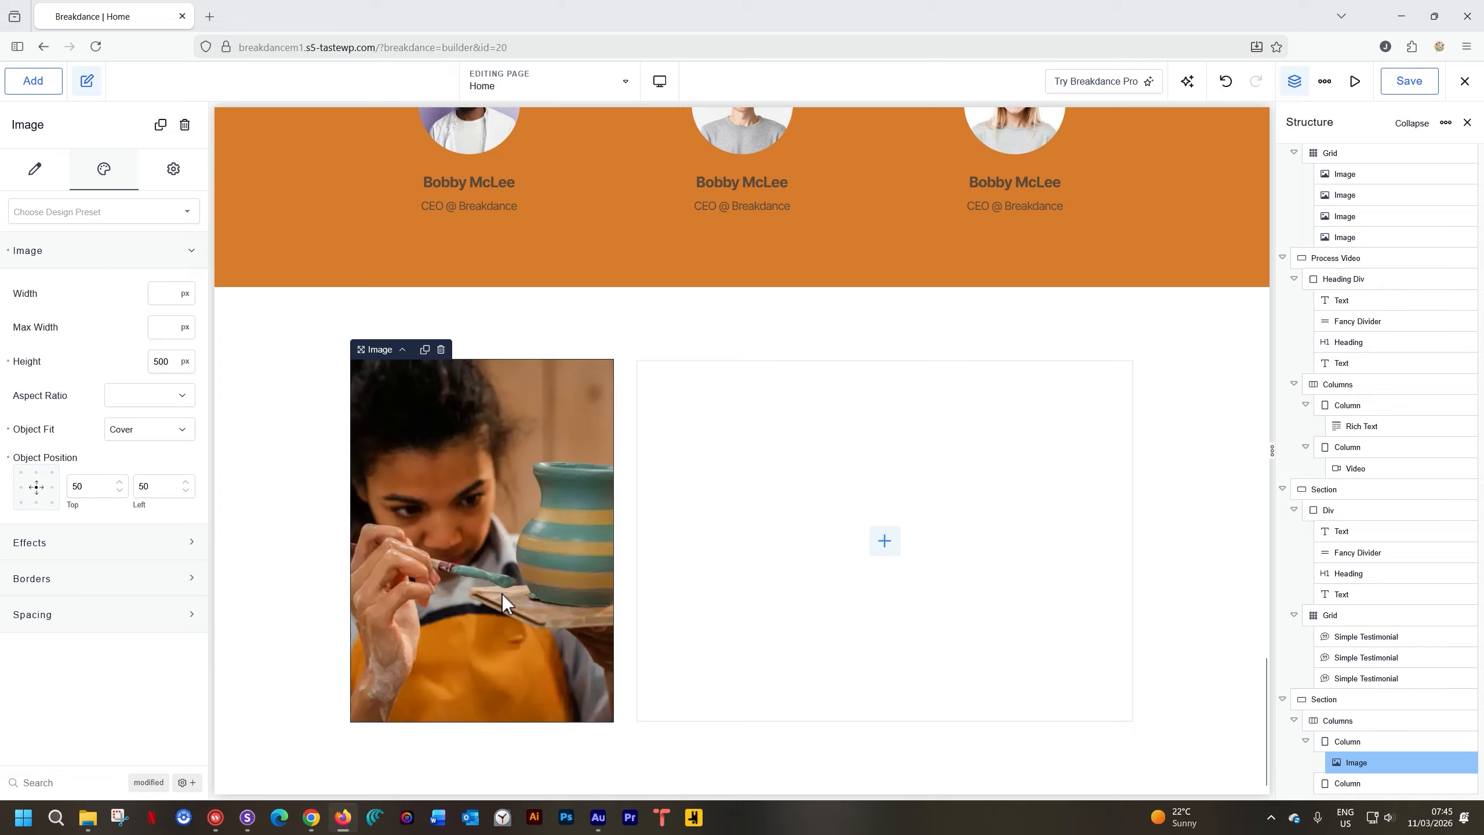
Insert a Text element below the workshop image, then return to the Chrome reference page
{"action": "left_click", "coordinate": [32, 81]}
{"action": "type", "text": "text"}
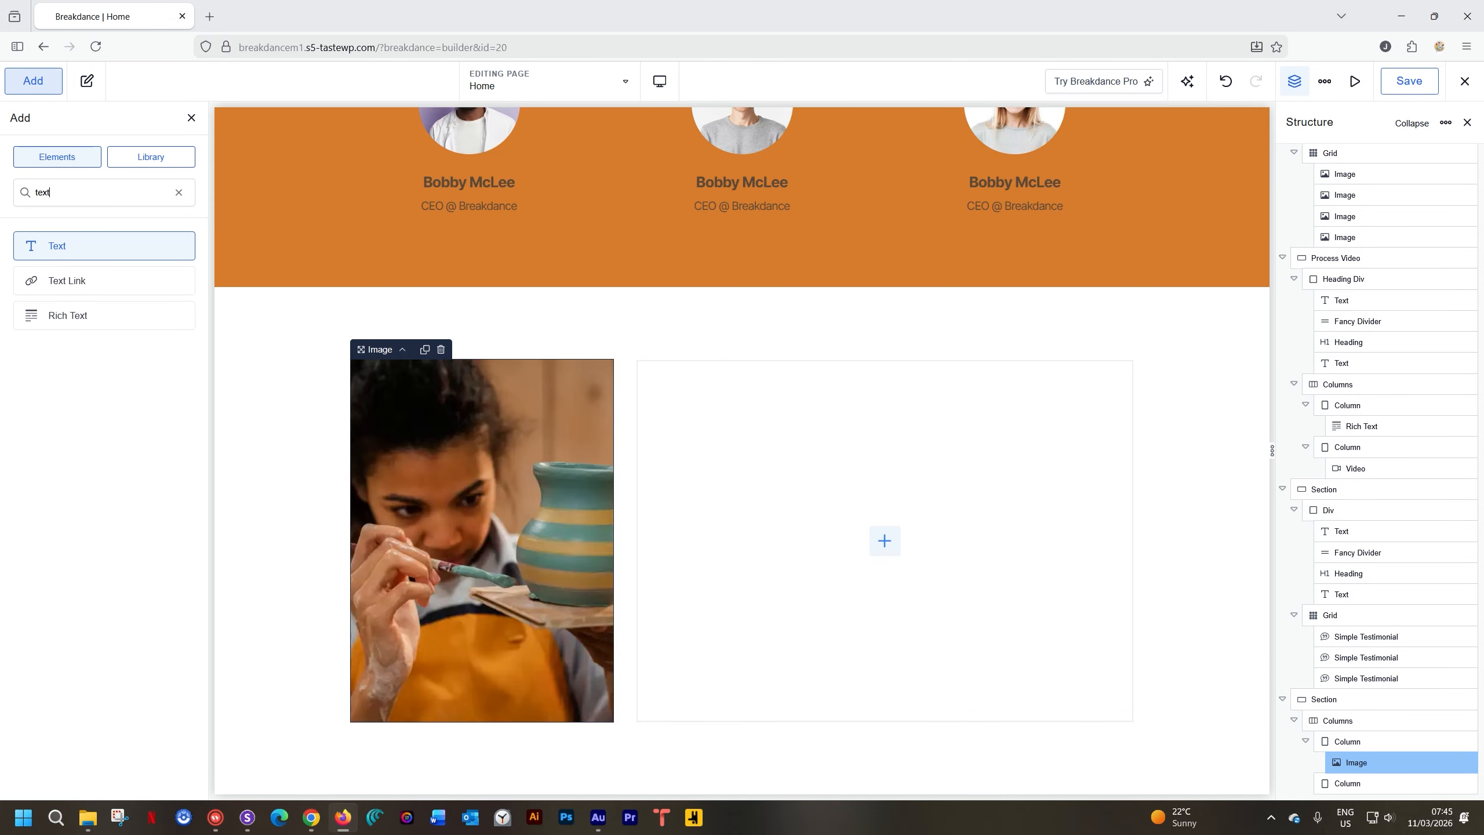
{"action": "left_click", "coordinate": [57, 245]}
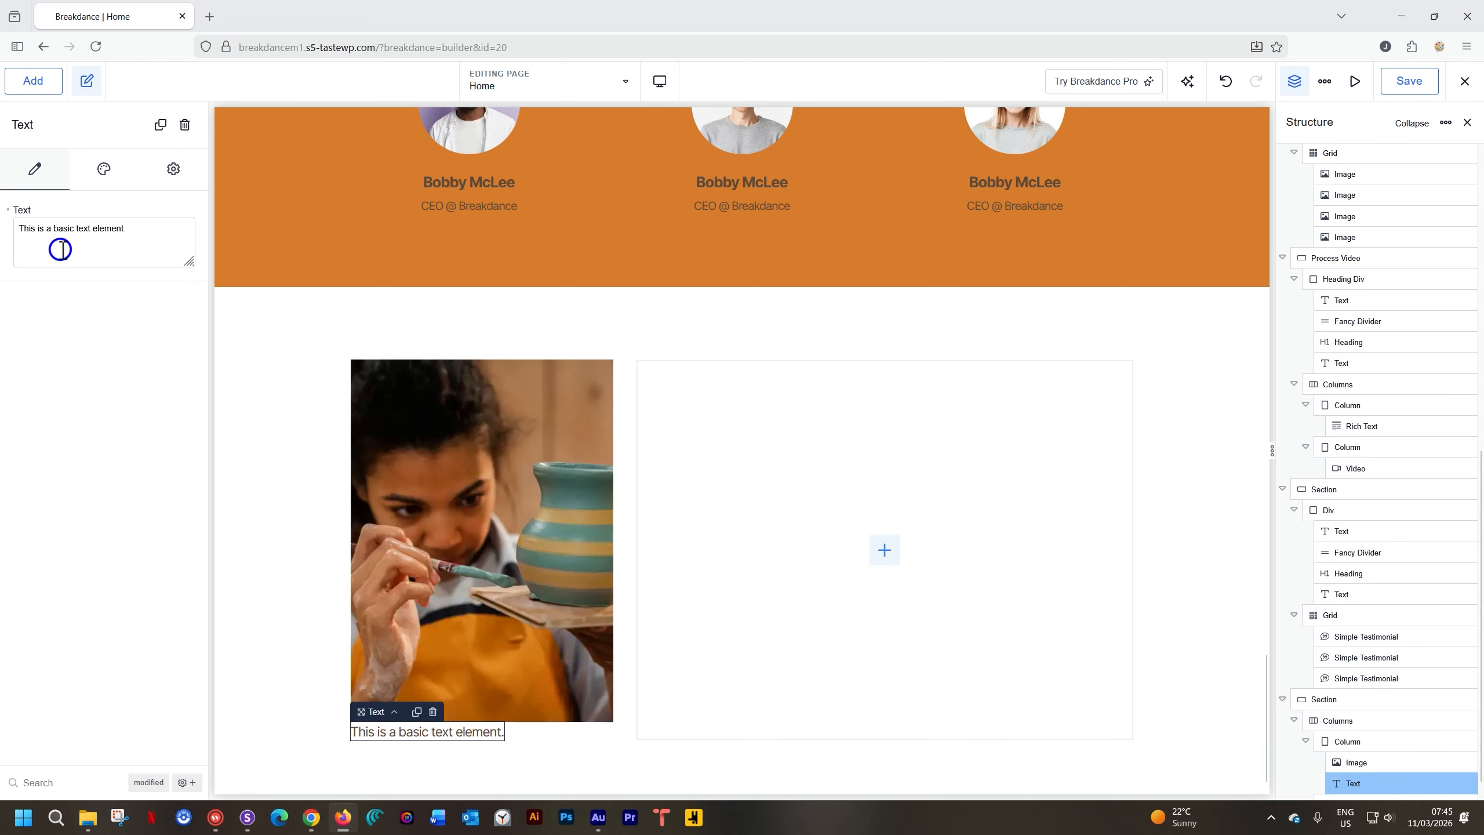
{"action": "scroll", "coordinate": [389, 529], "scroll_direction": "down", "scroll_amount": 1}
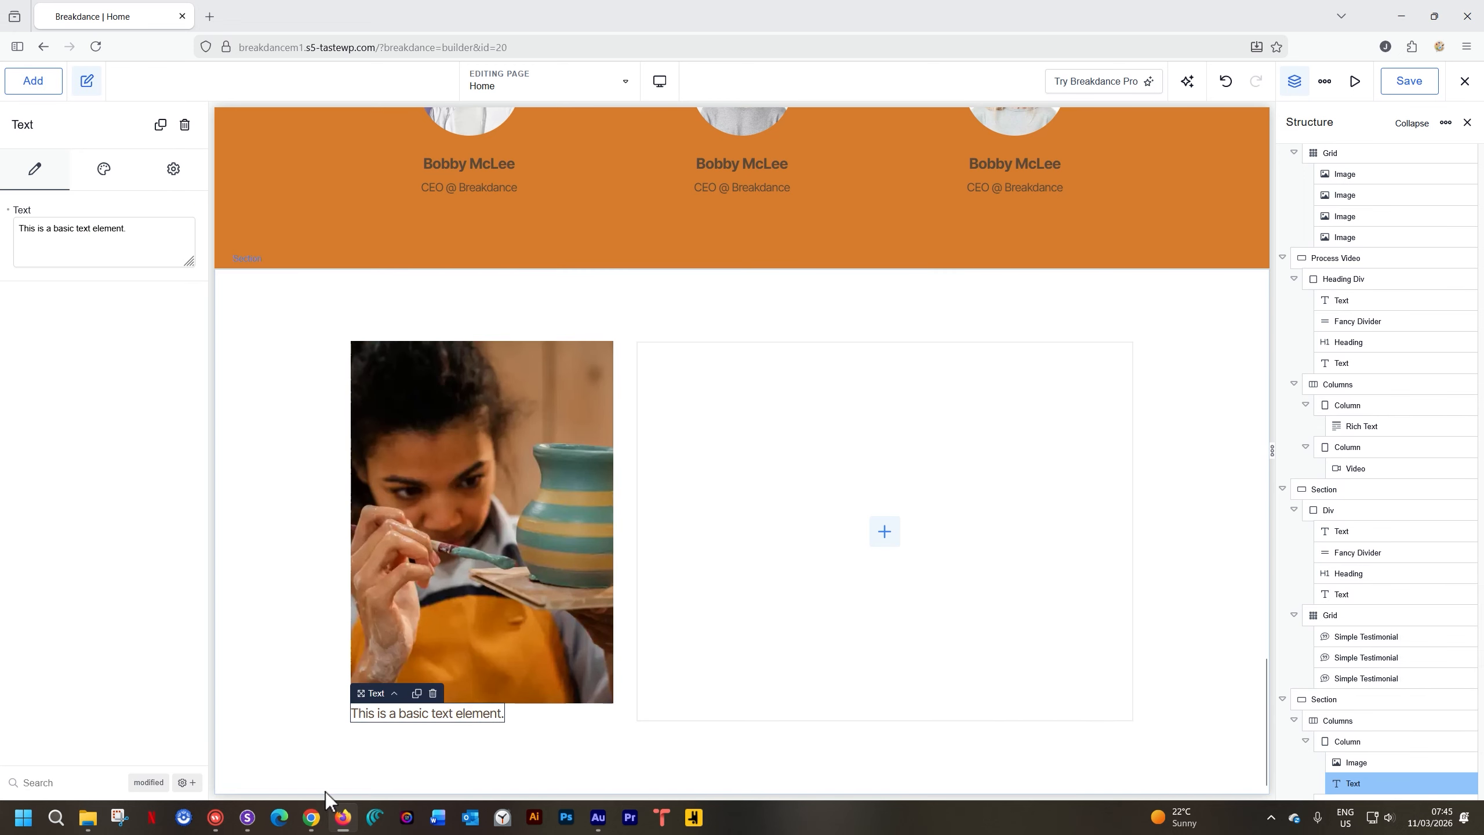
{"action": "left_click", "coordinate": [312, 817]}
{"action": "scroll", "coordinate": [459, 659], "scroll_direction": "down", "scroll_amount": 8}
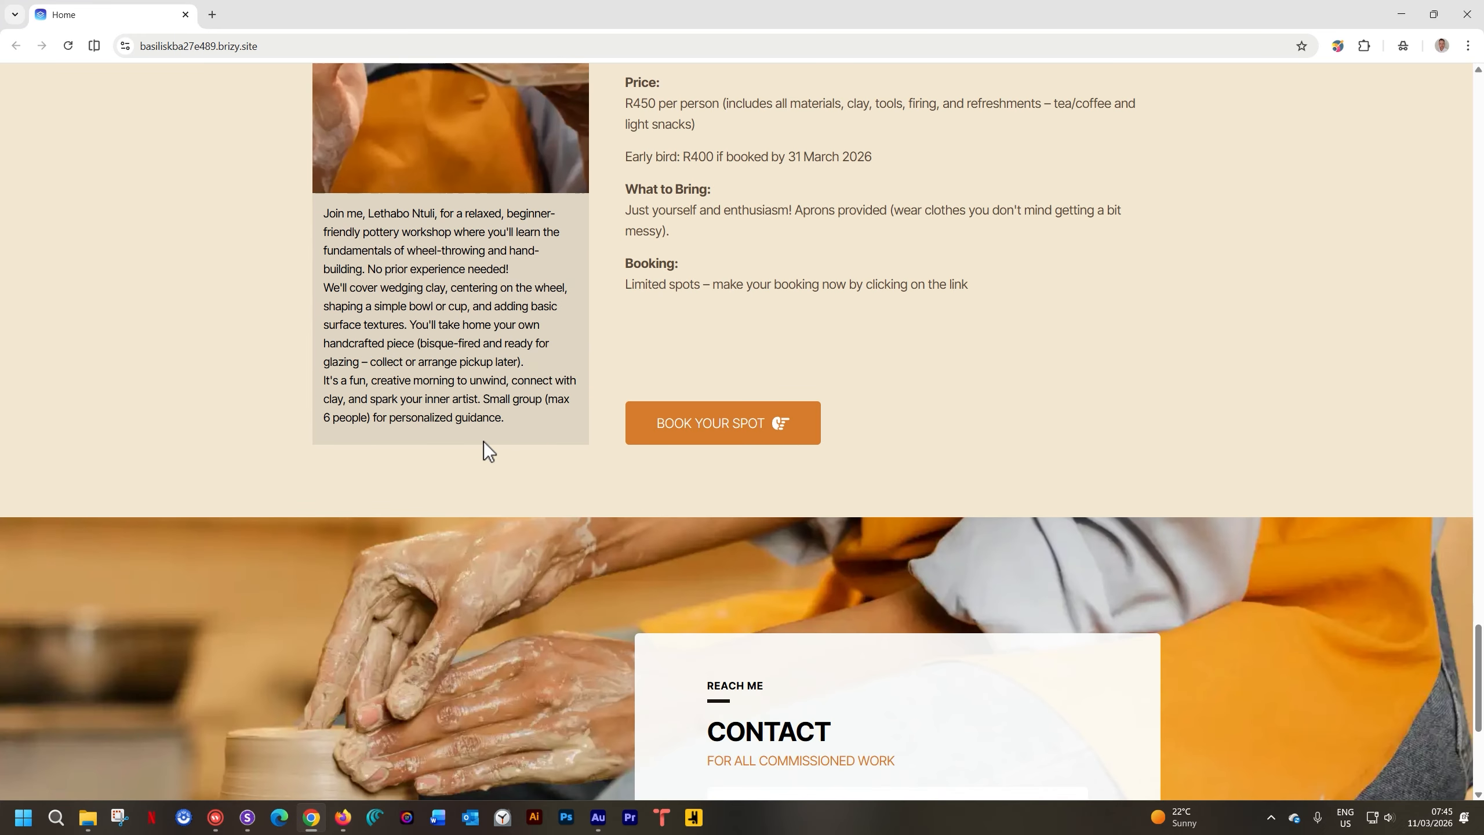
Copy the workshop description from the reference page and return to the builder
{"action": "scroll", "coordinate": [483, 440], "scroll_direction": "up", "scroll_amount": 3}
{"action": "left_click_drag", "start_coordinate": [512, 638], "coordinate": [320, 436]}
{"action": "key", "text": "ctrl+c"}
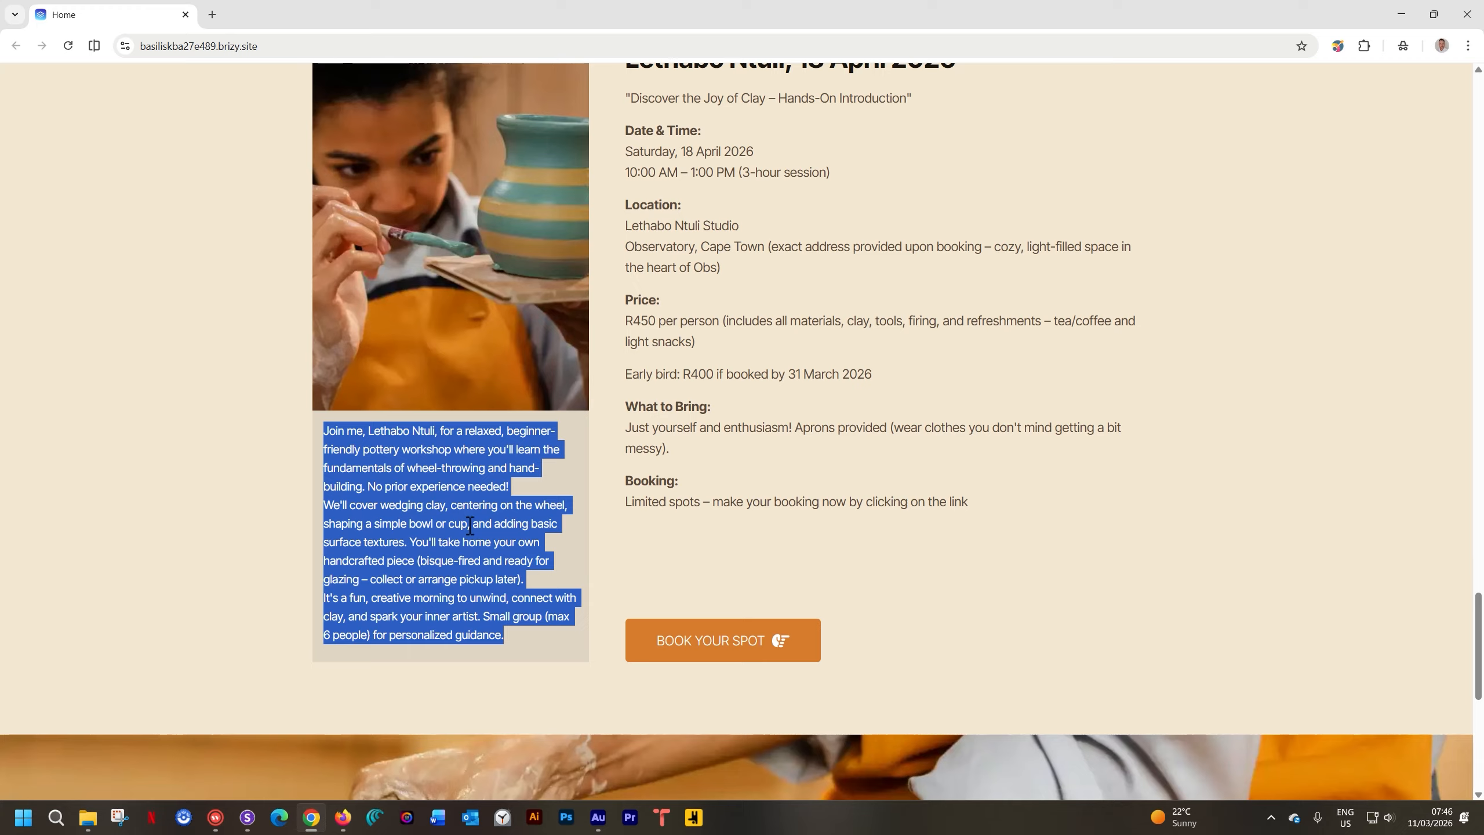
{"action": "left_click", "coordinate": [343, 816]}
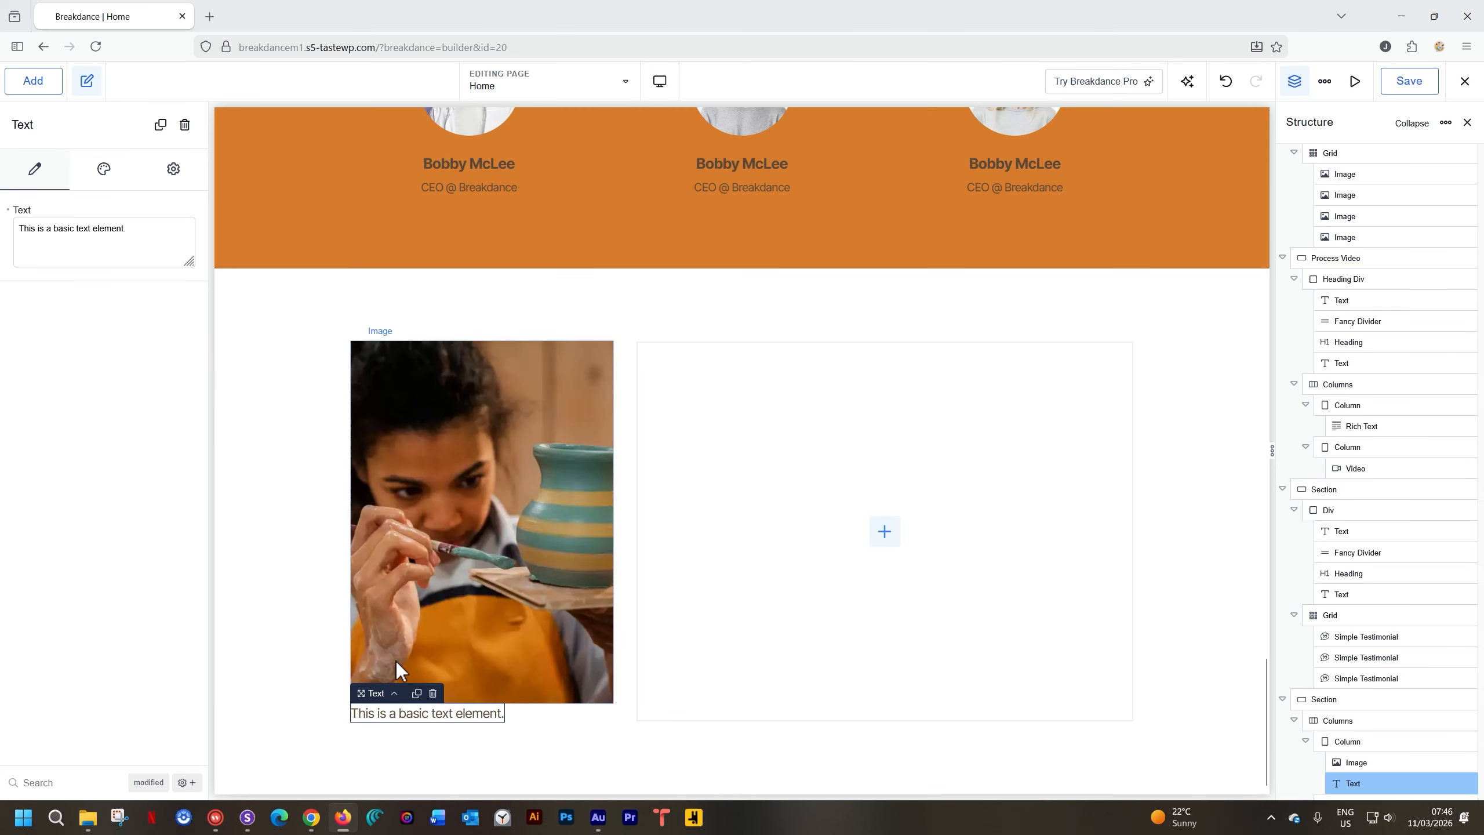
Replace the placeholder text with the pasted description and delete the two blank lines between paragraphs
{"action": "triple_click", "coordinate": [80, 222]}
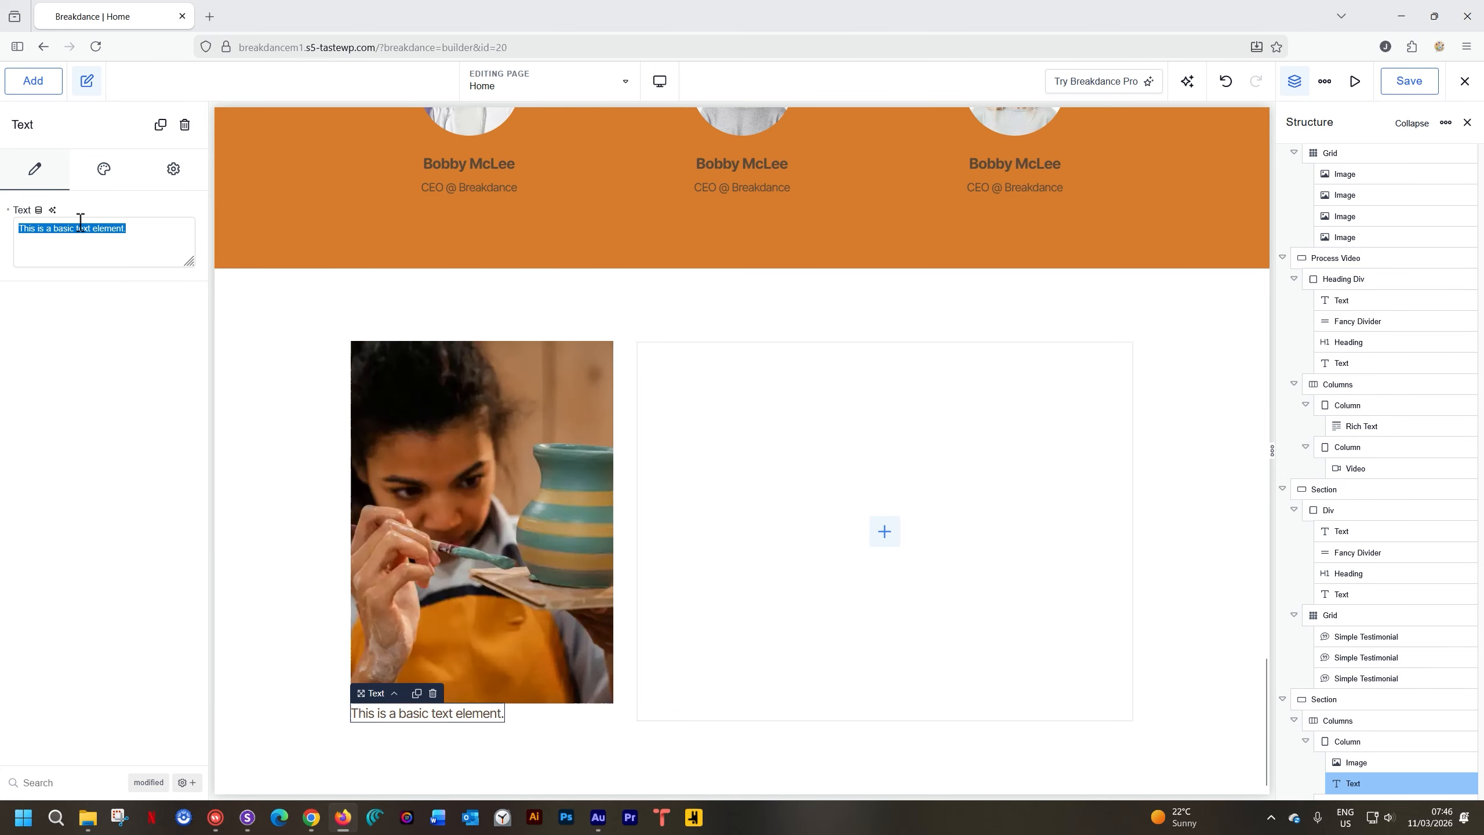
{"action": "key", "text": "ctrl+v"}
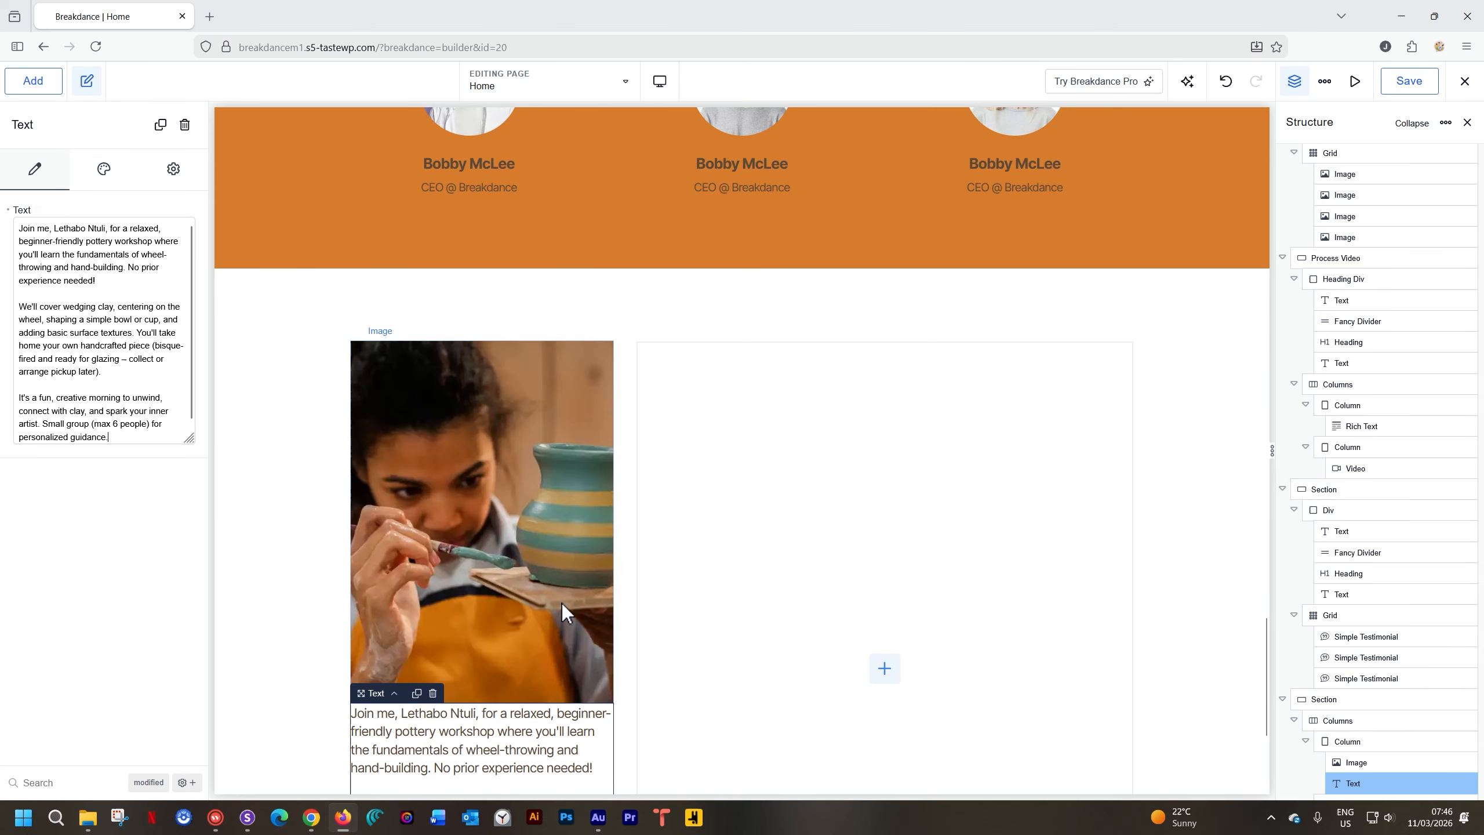
{"action": "scroll", "coordinate": [561, 608], "scroll_direction": "down", "scroll_amount": 4}
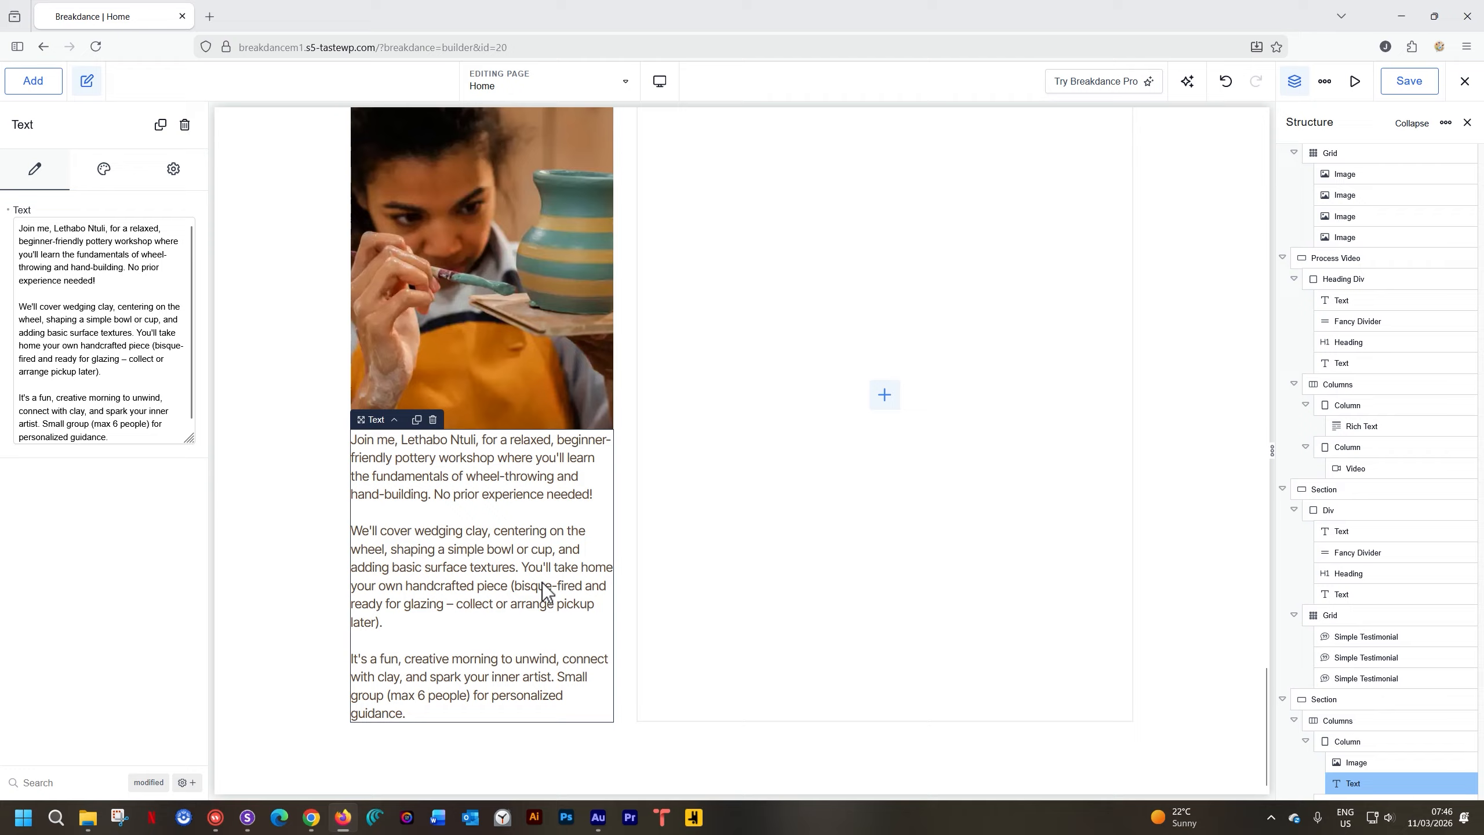
{"action": "left_click", "coordinate": [80, 297]}
{"action": "key", "text": "Delete"}
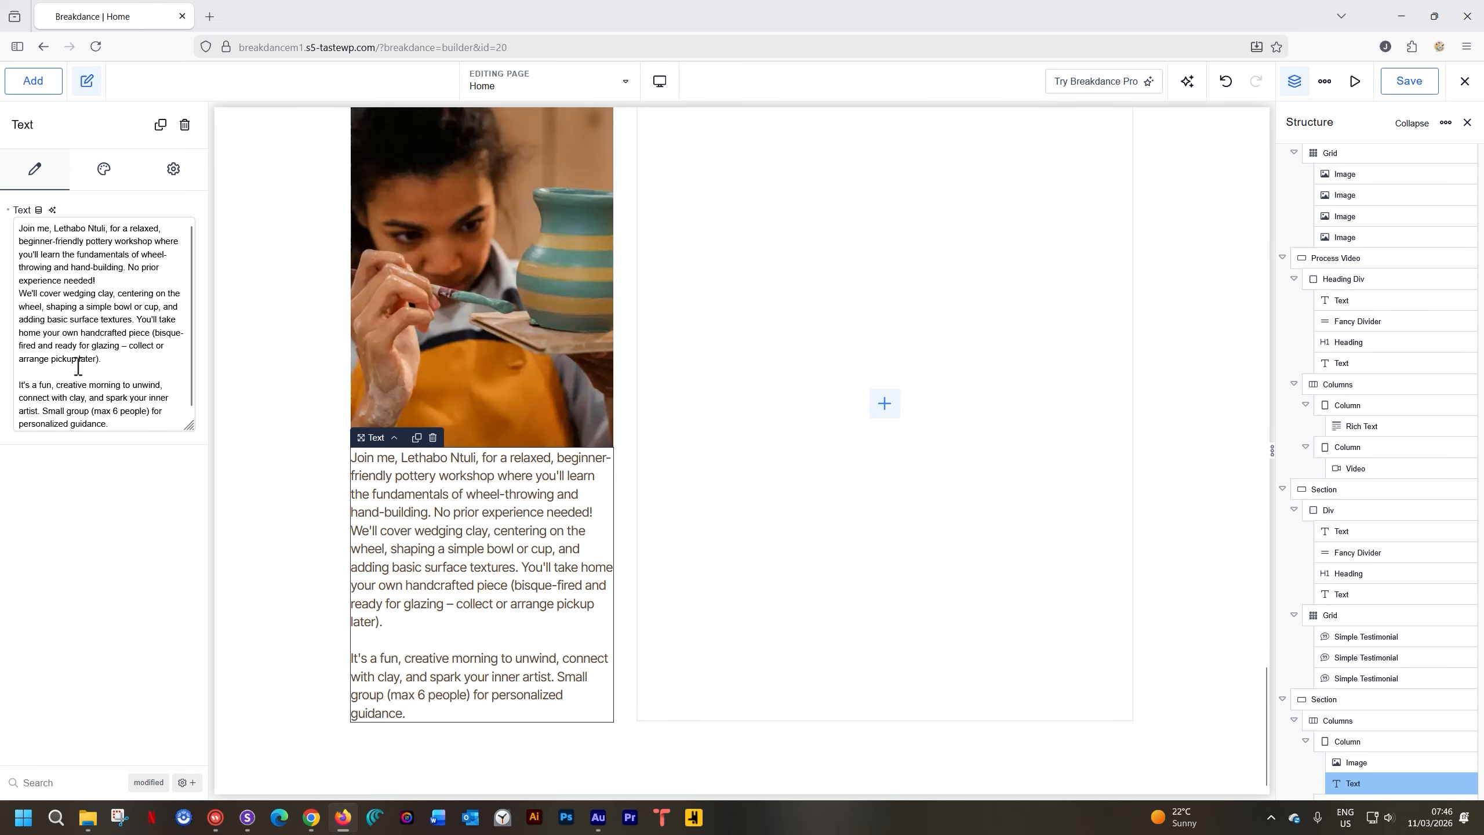
{"action": "left_click", "coordinate": [79, 370]}
{"action": "key", "text": "Delete"}
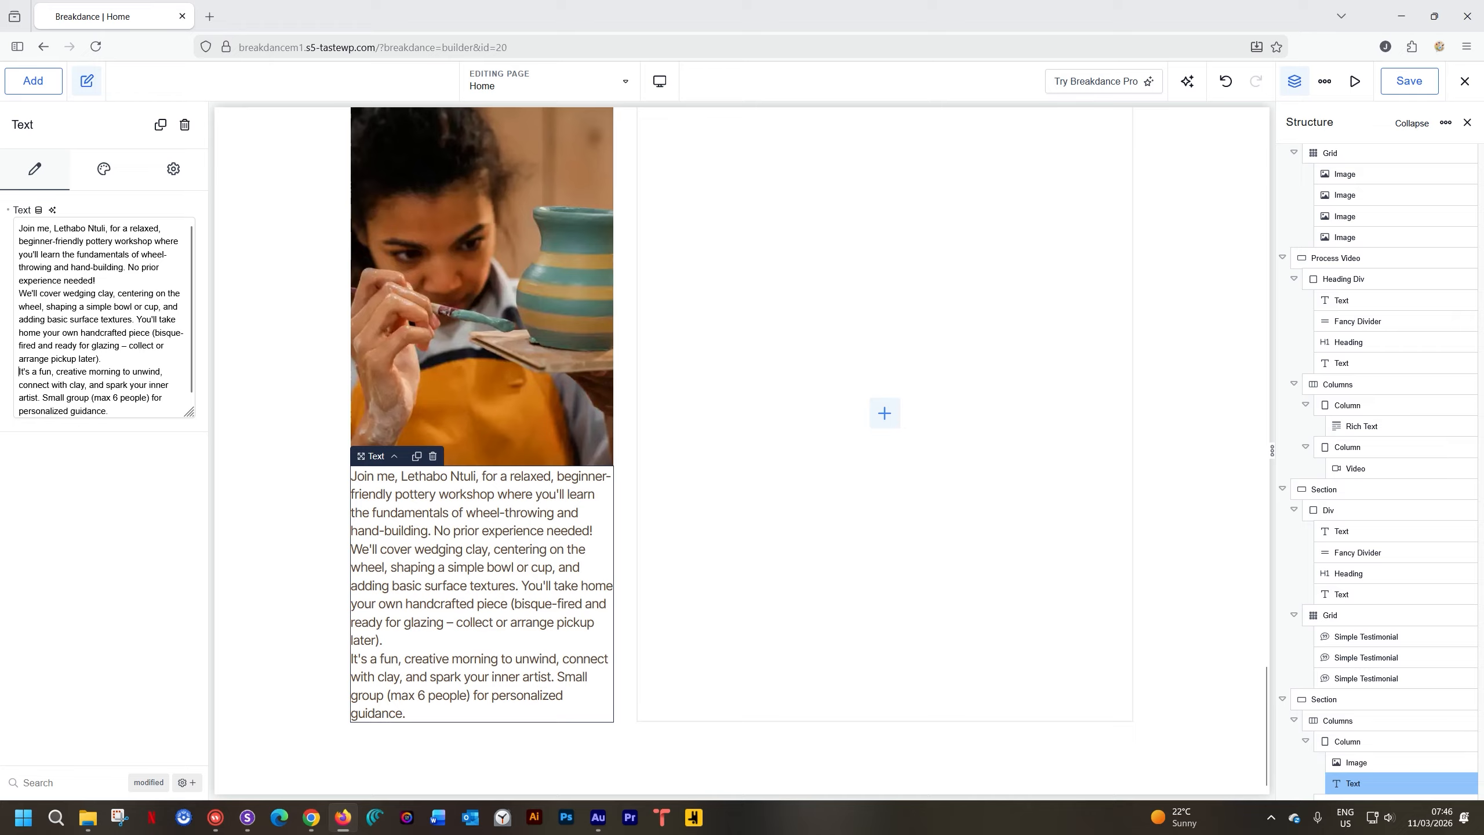
{"action": "scroll", "coordinate": [321, 503], "scroll_direction": "up", "scroll_amount": 1}
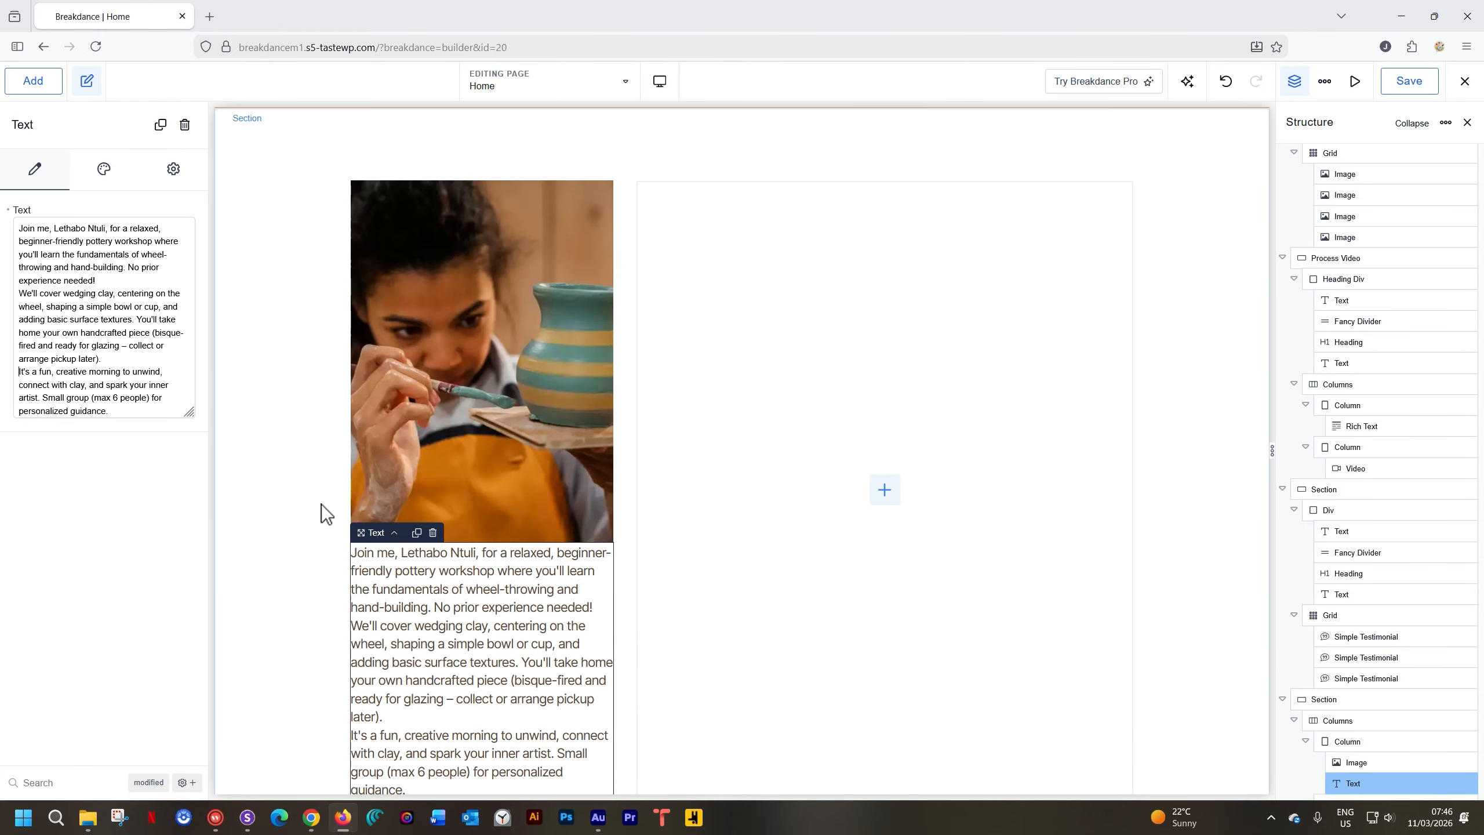
Give the image column a Powder Blue background with alpha 50, giving #A8B5C250
{"action": "left_click", "coordinate": [394, 532]}
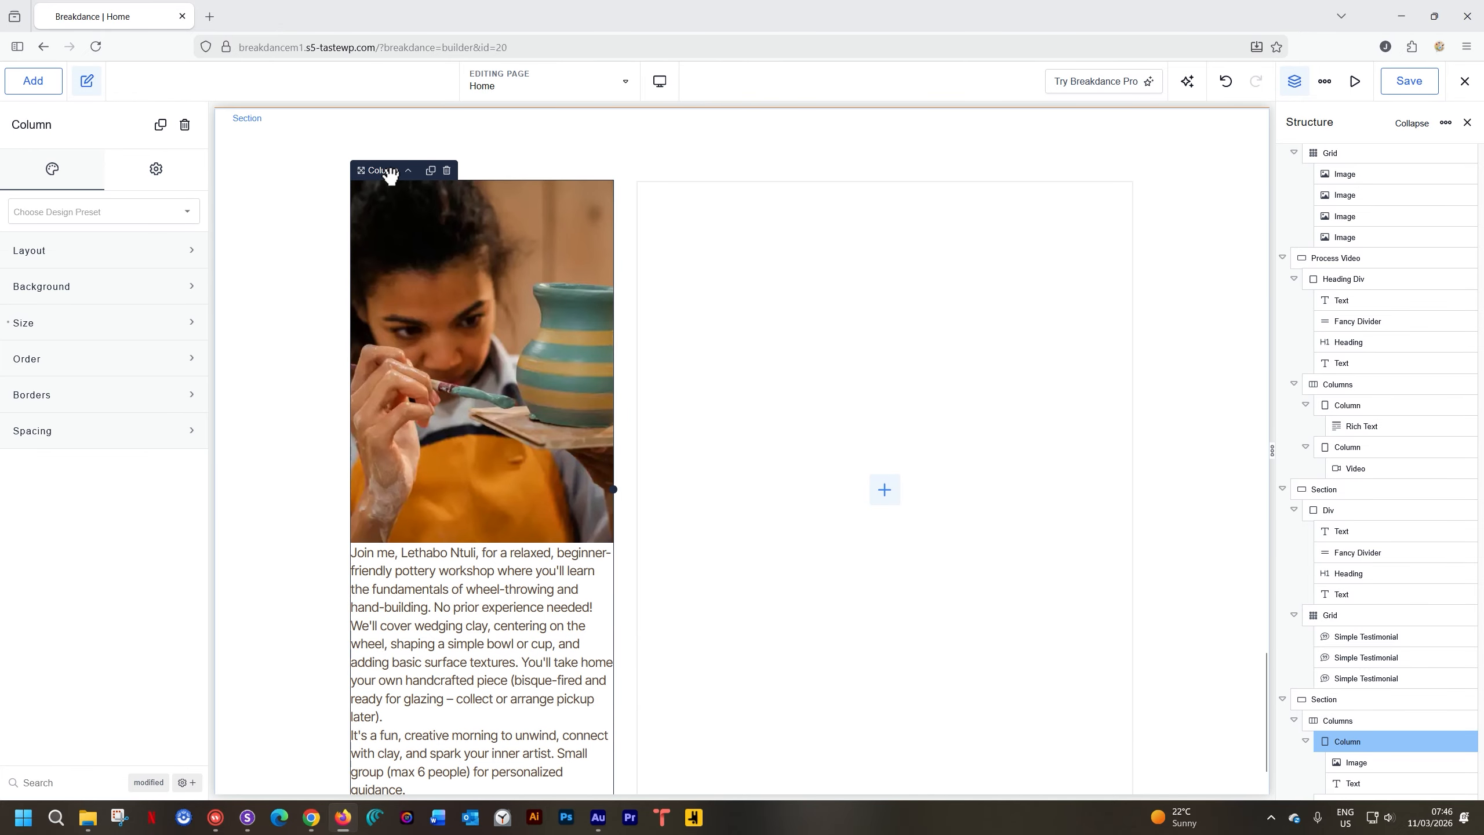
{"action": "left_click", "coordinate": [102, 298]}
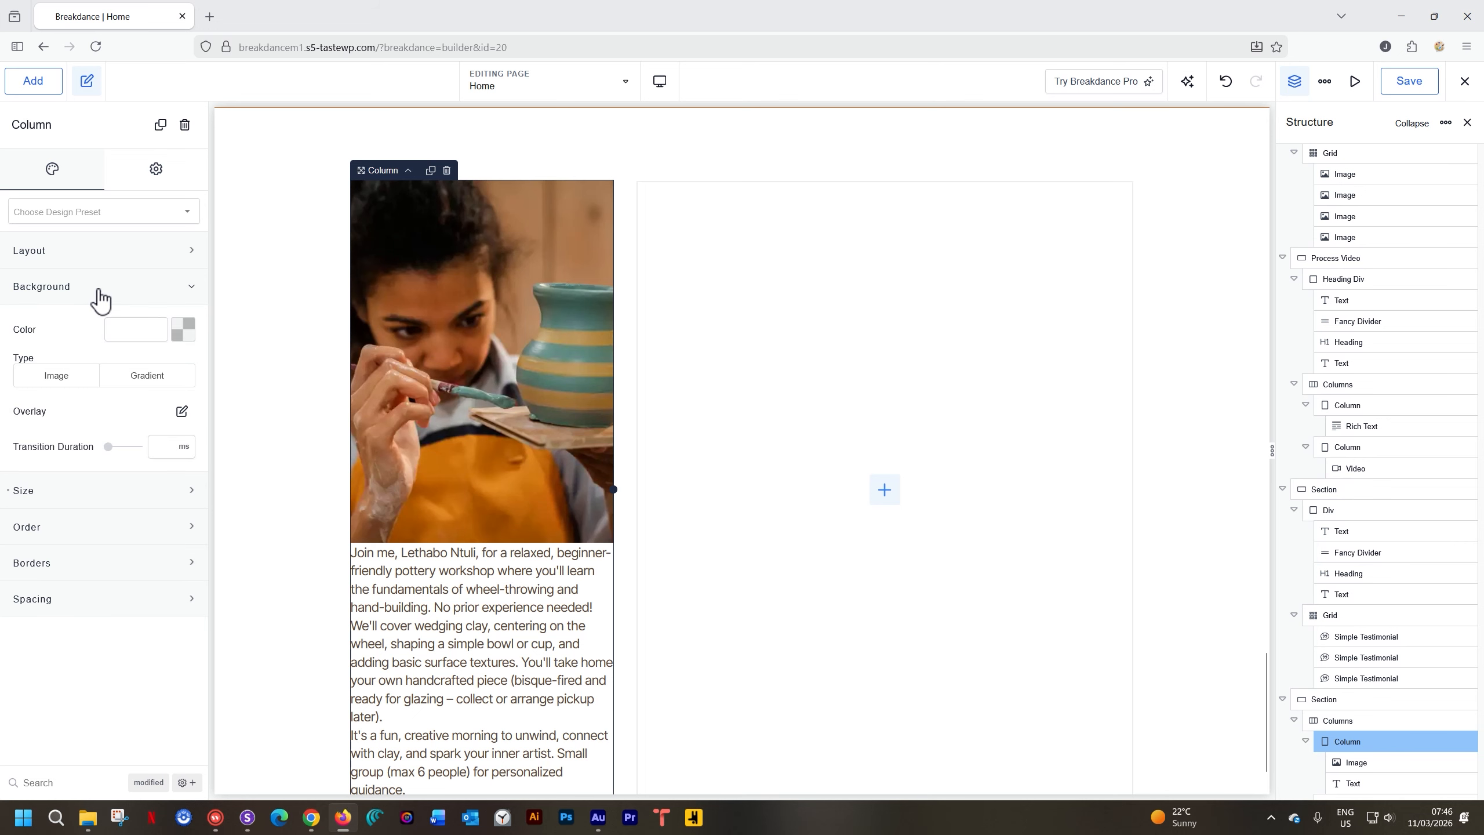
{"action": "left_click", "coordinate": [182, 330]}
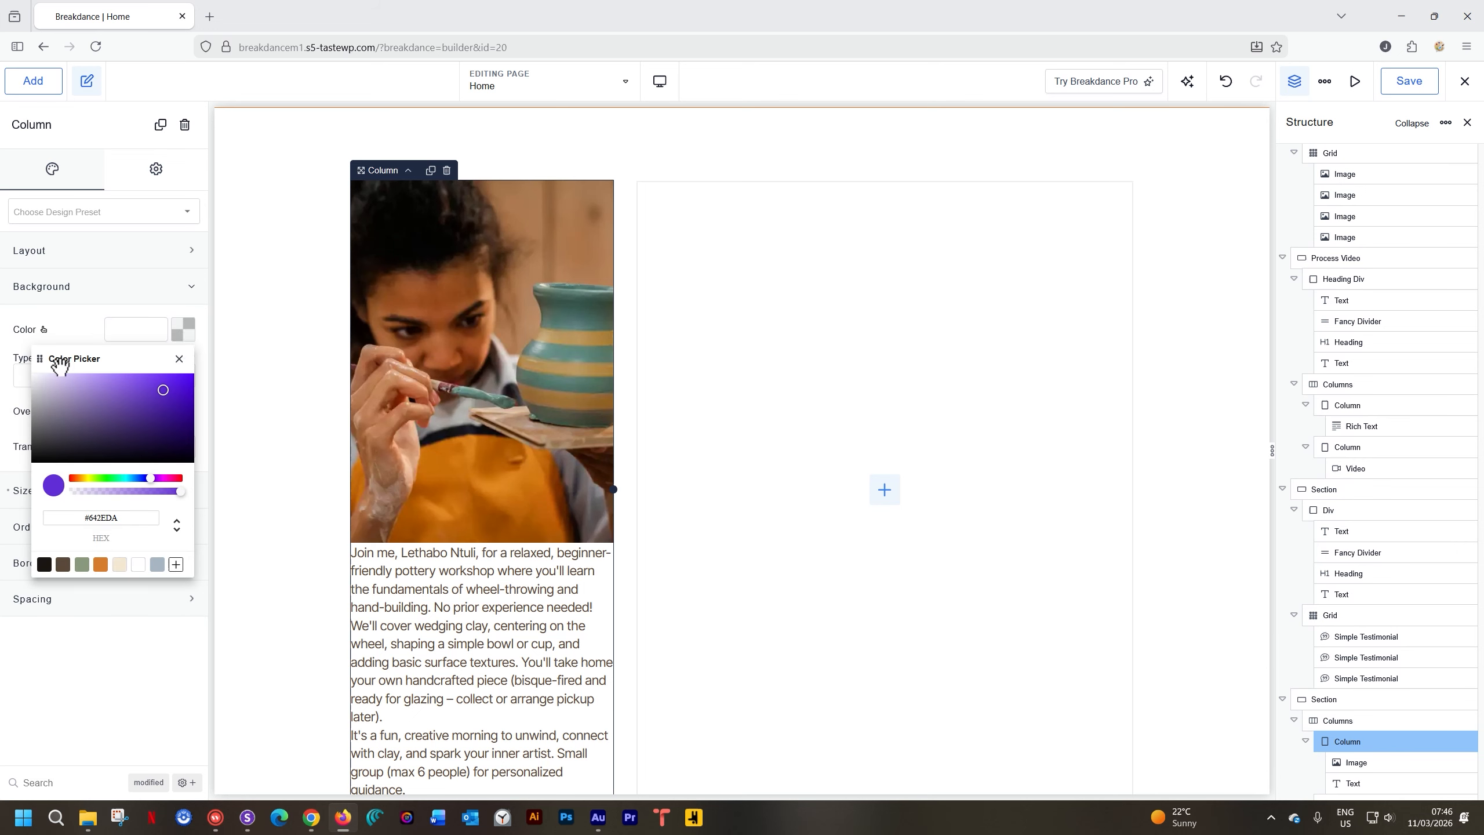
{"action": "left_click", "coordinate": [157, 565]}
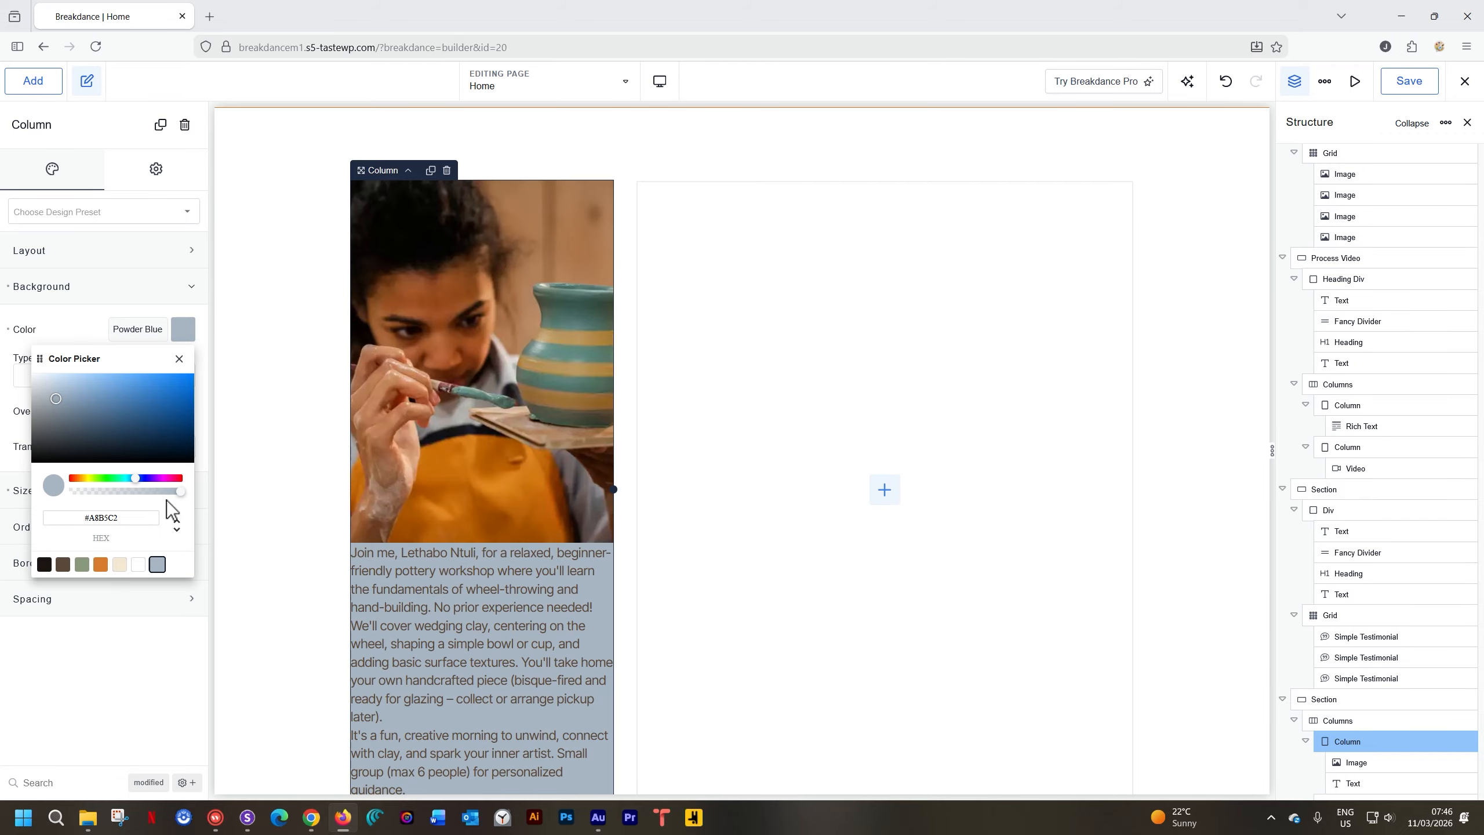
{"action": "left_click_drag", "start_coordinate": [182, 500], "coordinate": [121, 492]}
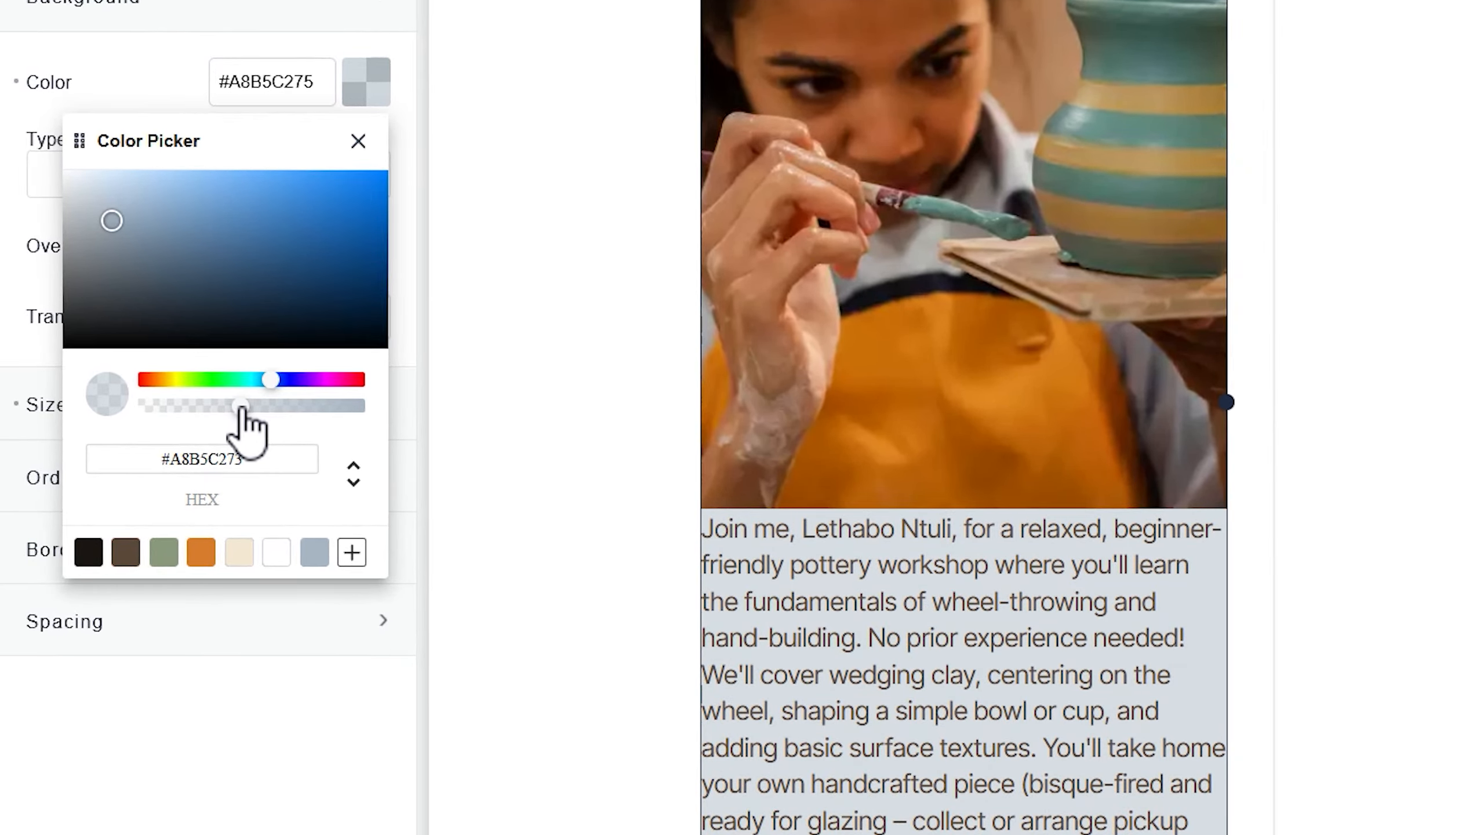
{"action": "mouse_move", "coordinate": [241, 408]}
{"action": "left_mouse_down"}
{"action": "mouse_move", "coordinate": [200, 407]}
{"action": "mouse_move", "coordinate": [212, 408]}
{"action": "left_mouse_up"}
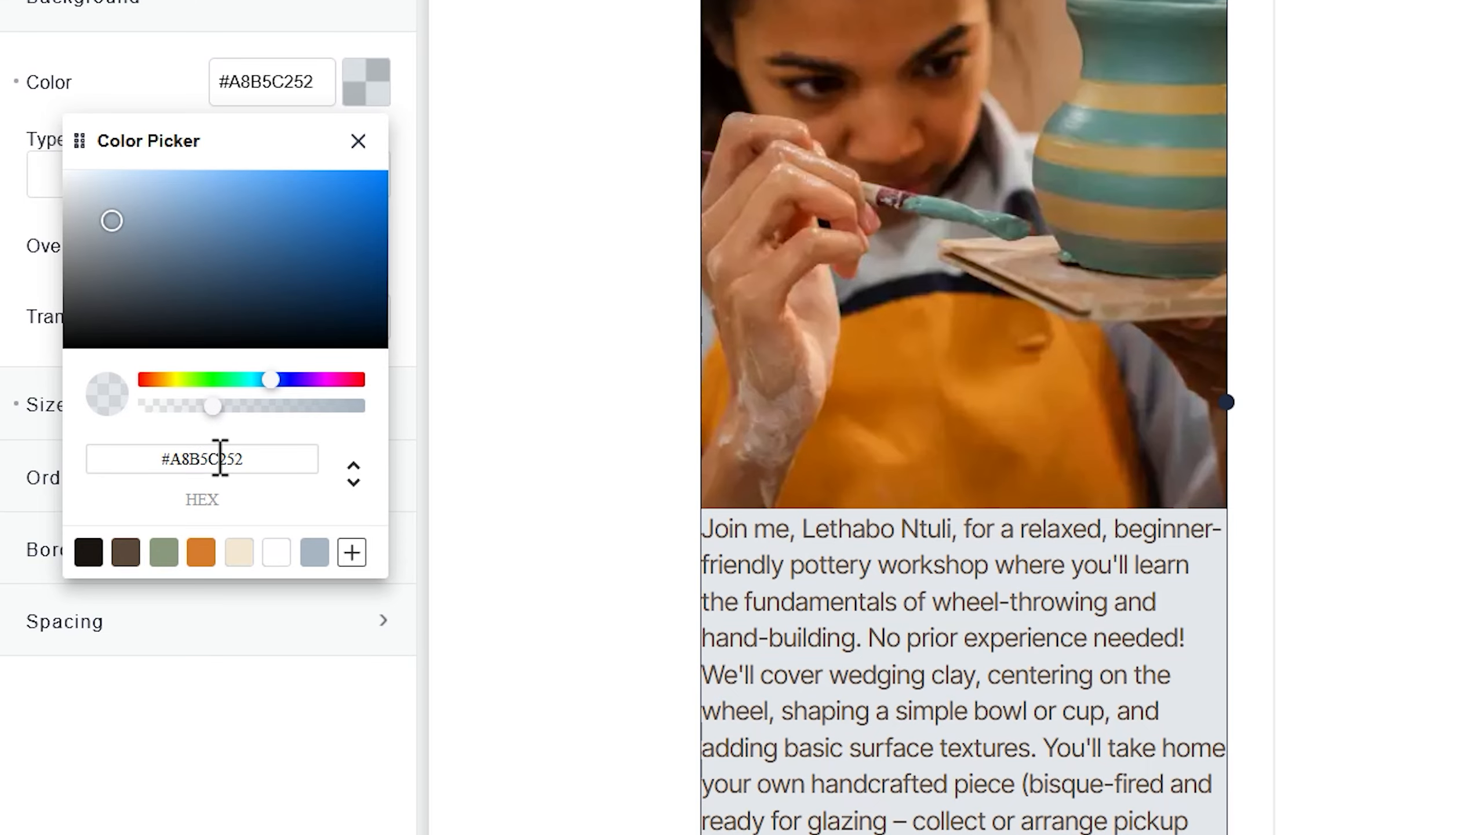
{"action": "left_click_drag", "start_coordinate": [243, 459], "coordinate": [227, 459]}
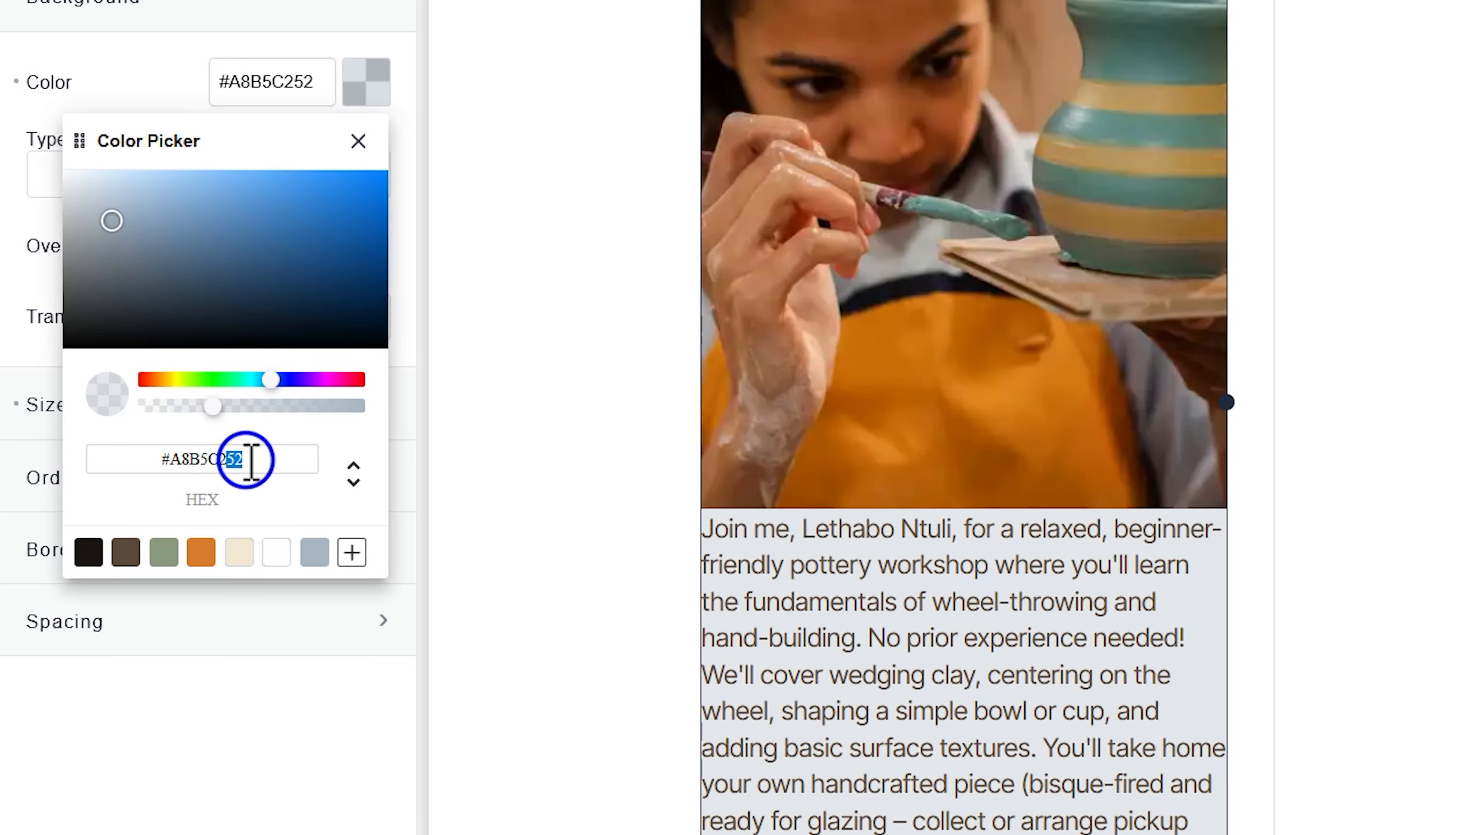
{"action": "type", "text": "50"}
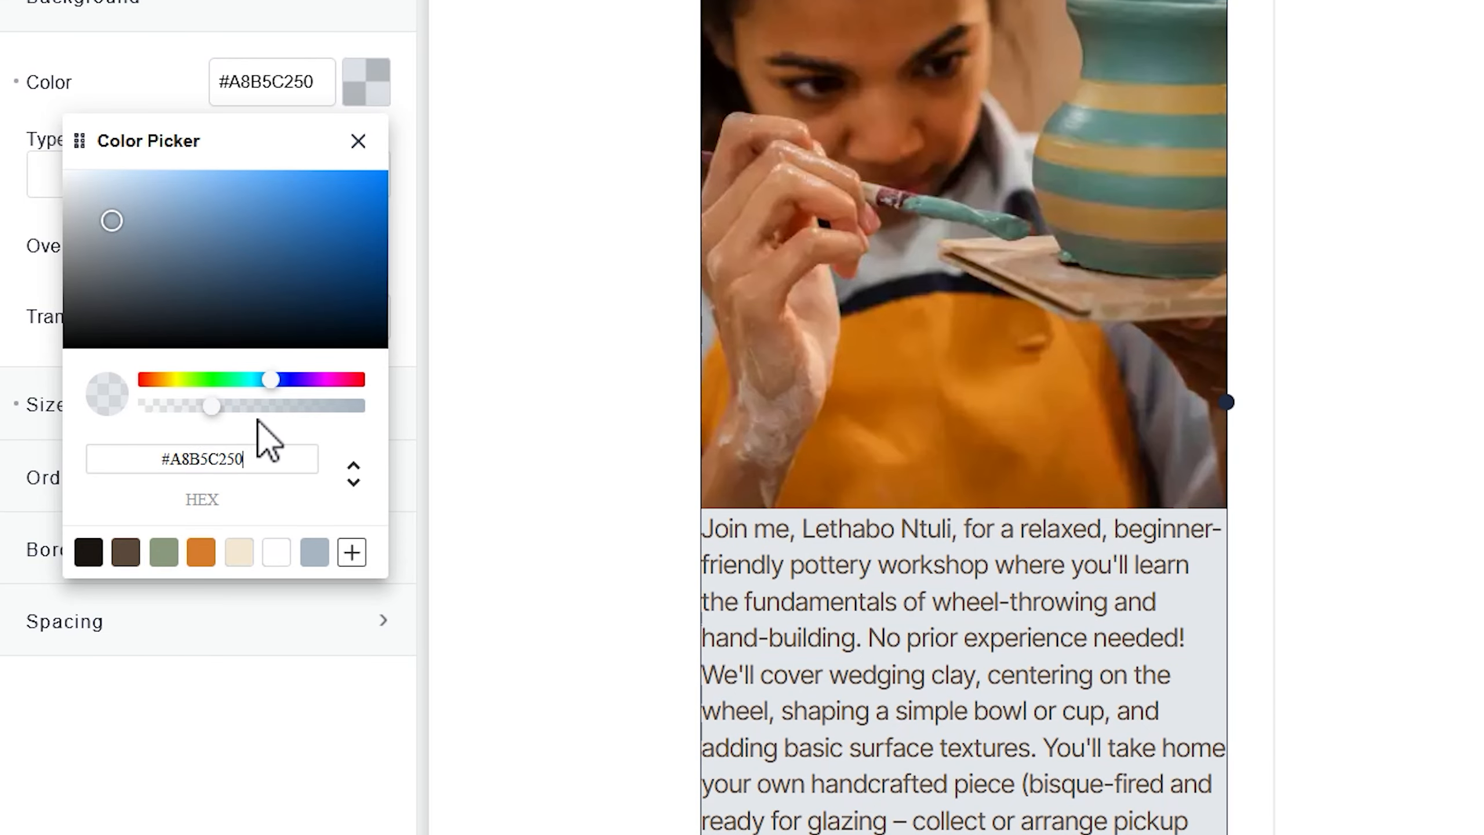
{"action": "left_click", "coordinate": [363, 102]}
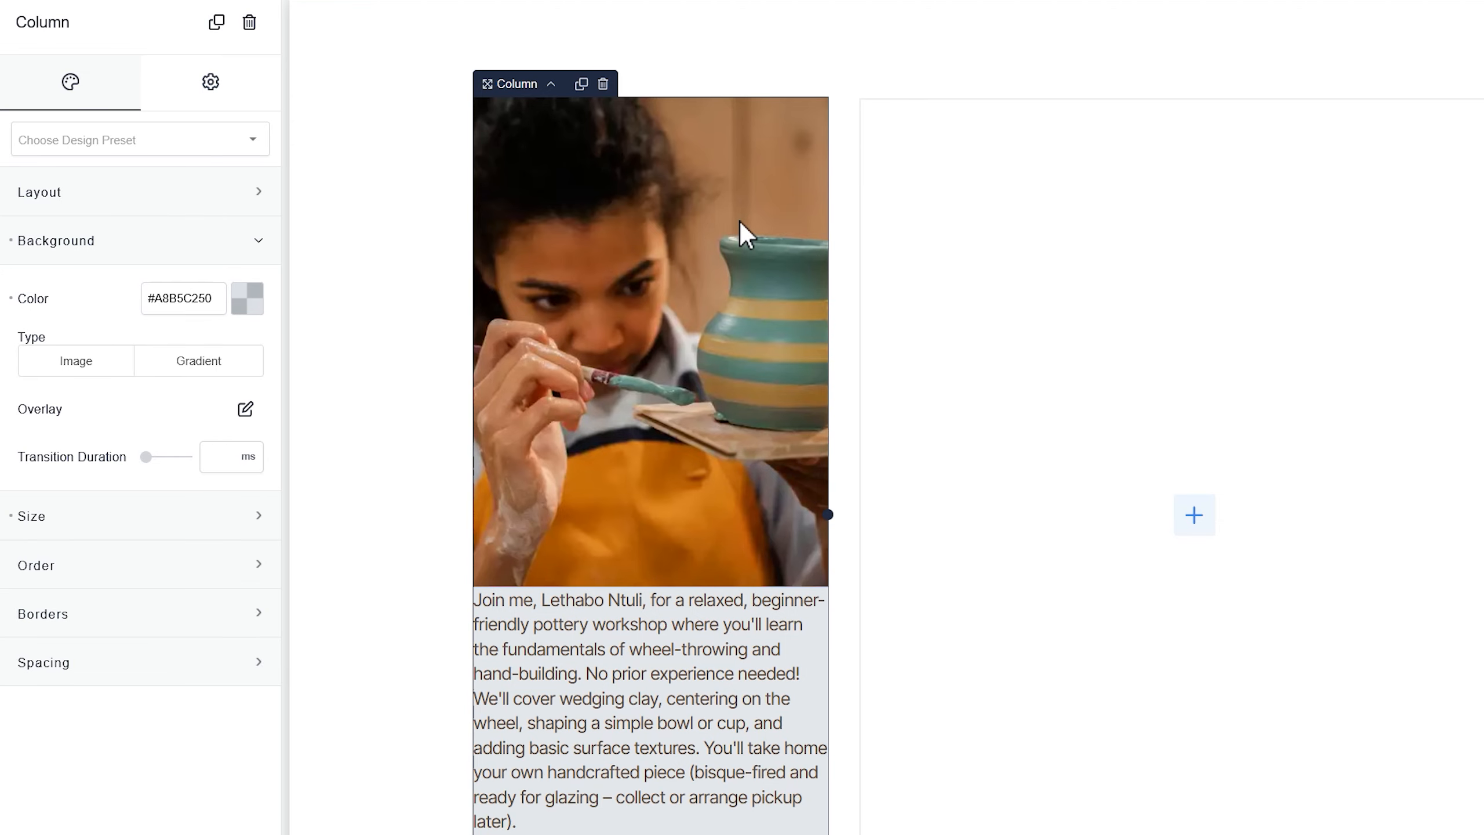
{"action": "scroll", "coordinate": [712, 680], "scroll_direction": "down", "scroll_amount": 2}
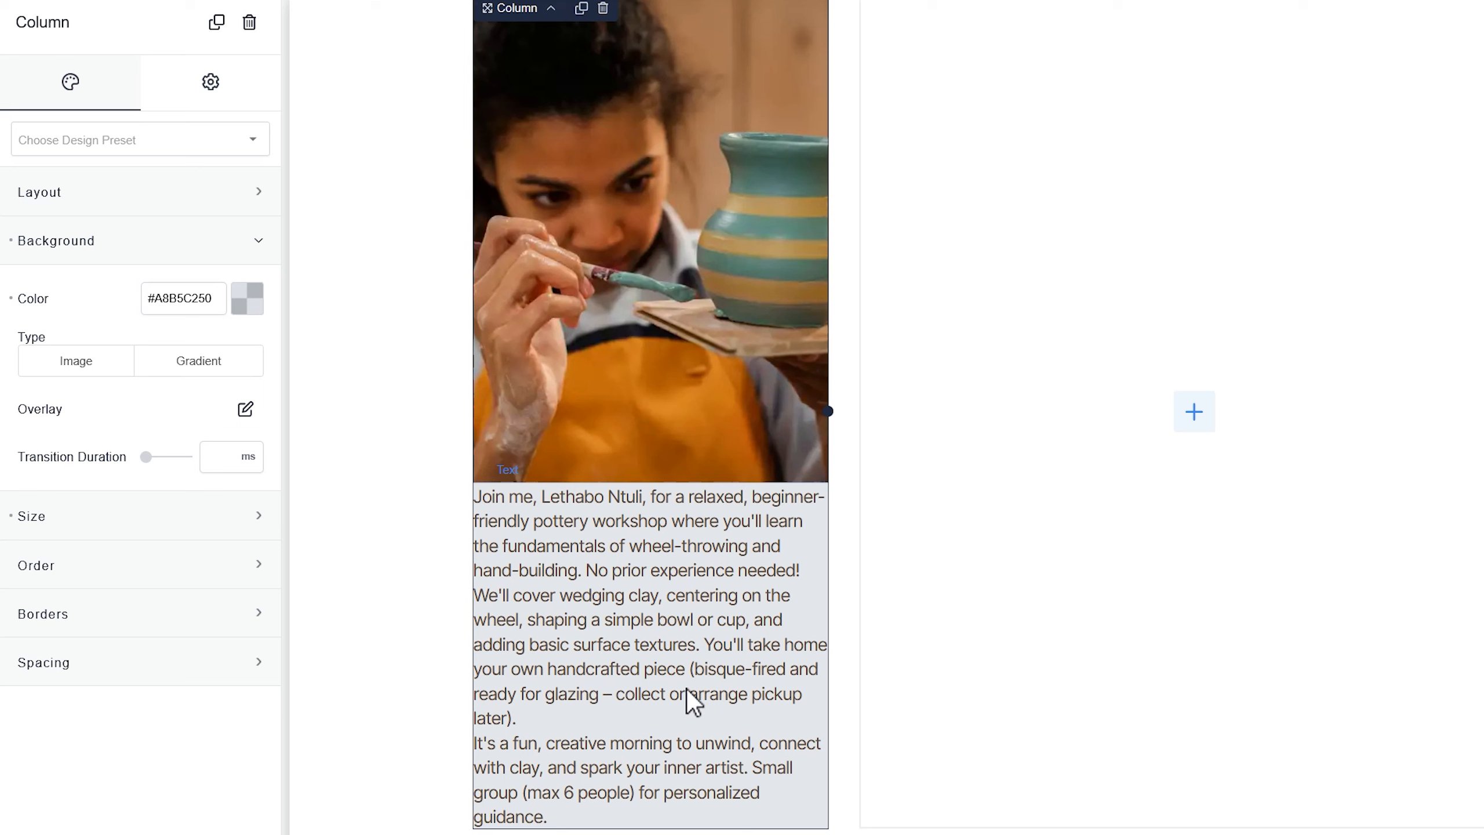
Set the description text's width to 80%
{"action": "left_click", "coordinate": [671, 629]}
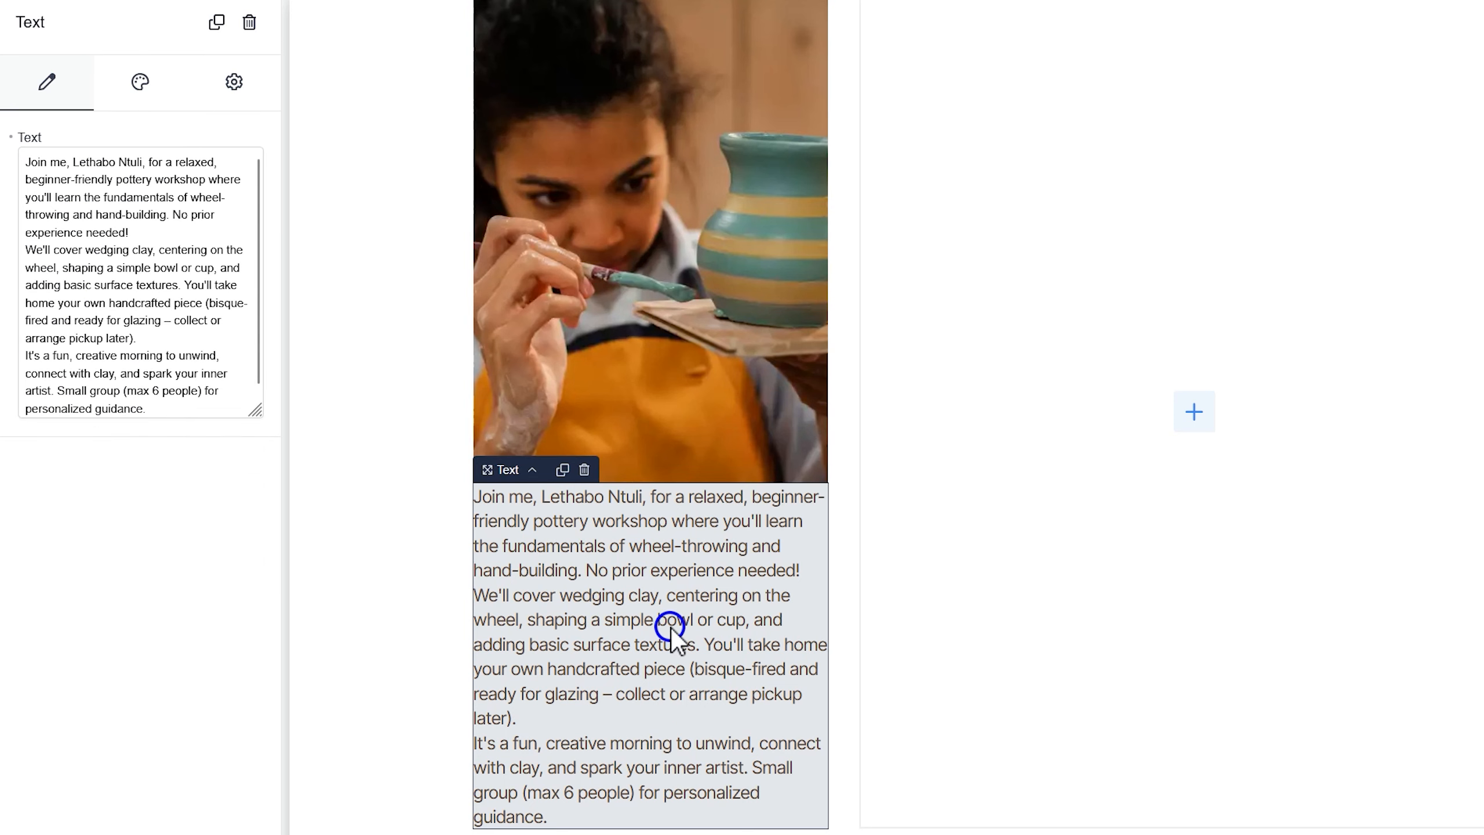
{"action": "left_click", "coordinate": [143, 83]}
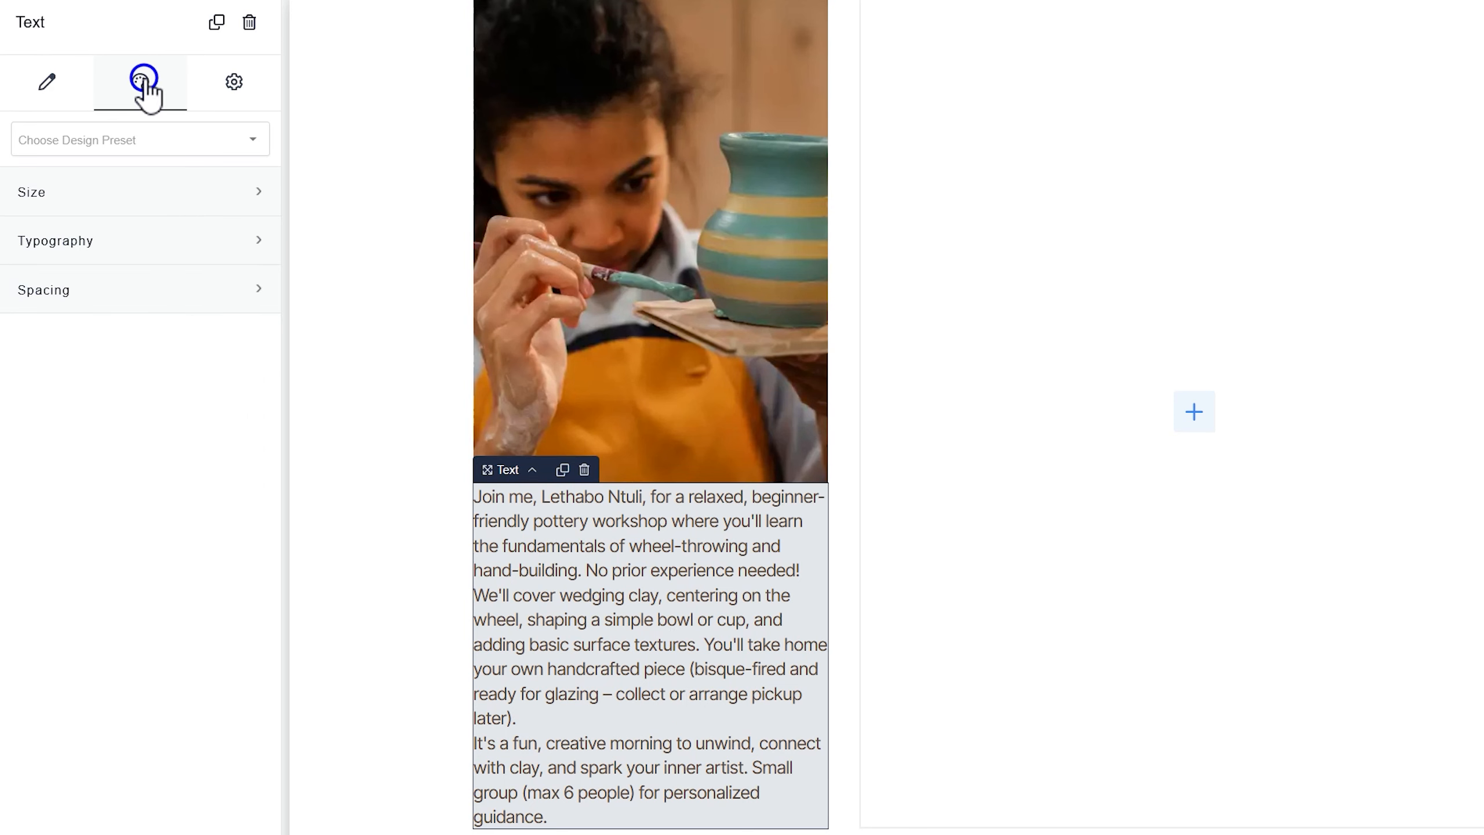
{"action": "left_click", "coordinate": [139, 192]}
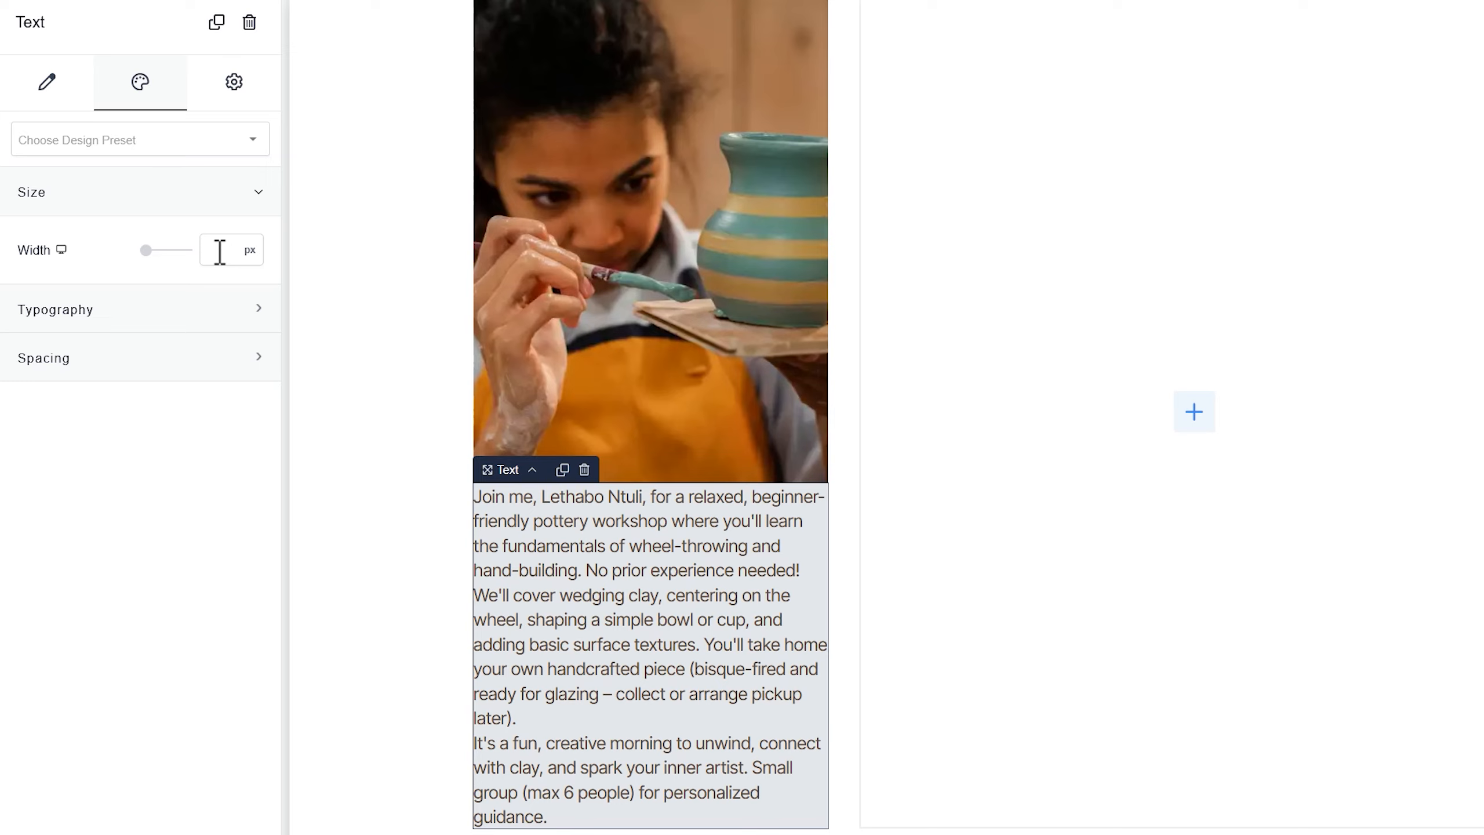
{"action": "type", "text": "80"}
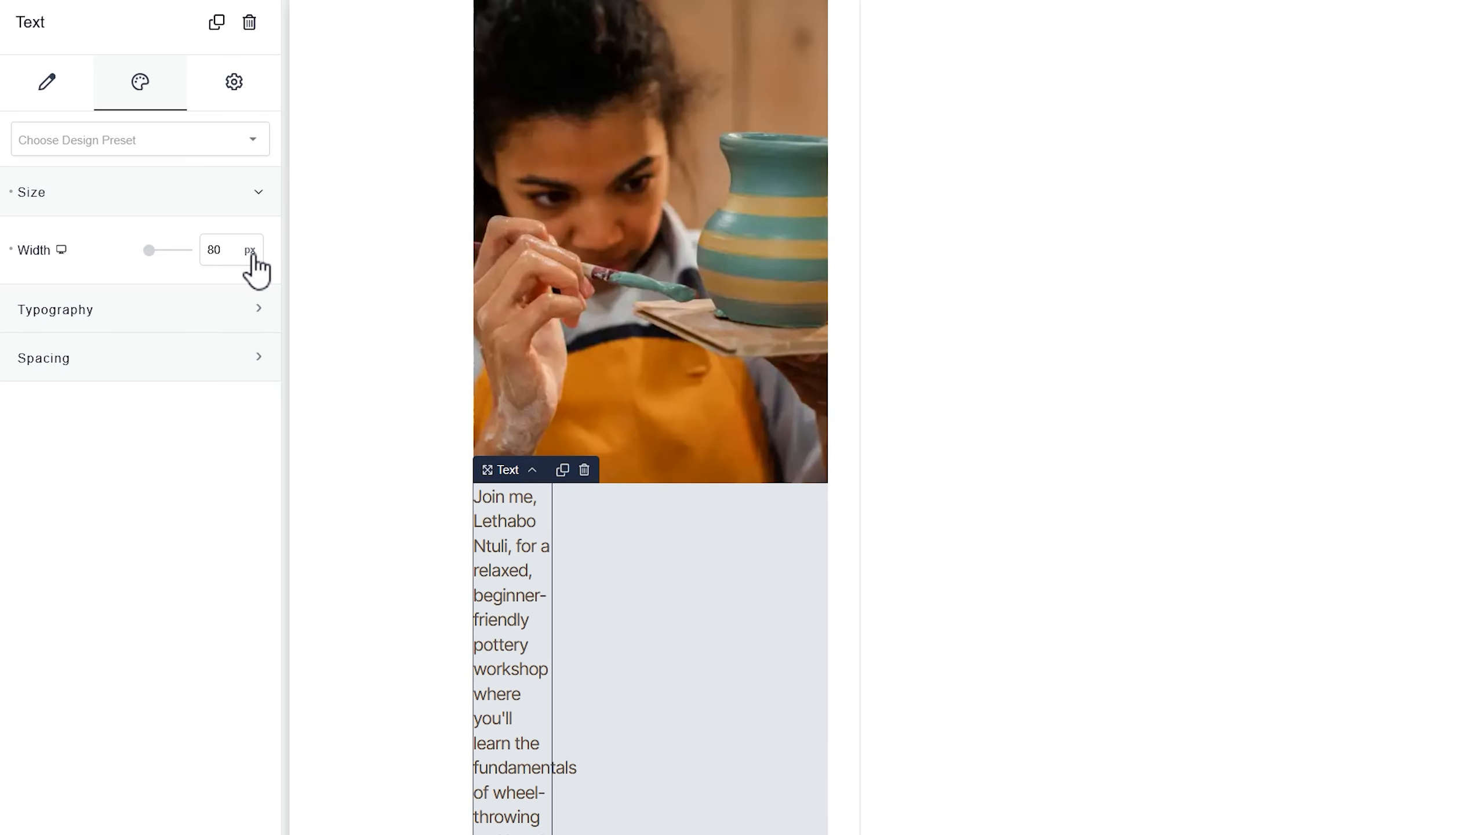
{"action": "left_click", "coordinate": [252, 251]}
{"action": "left_click", "coordinate": [254, 334]}
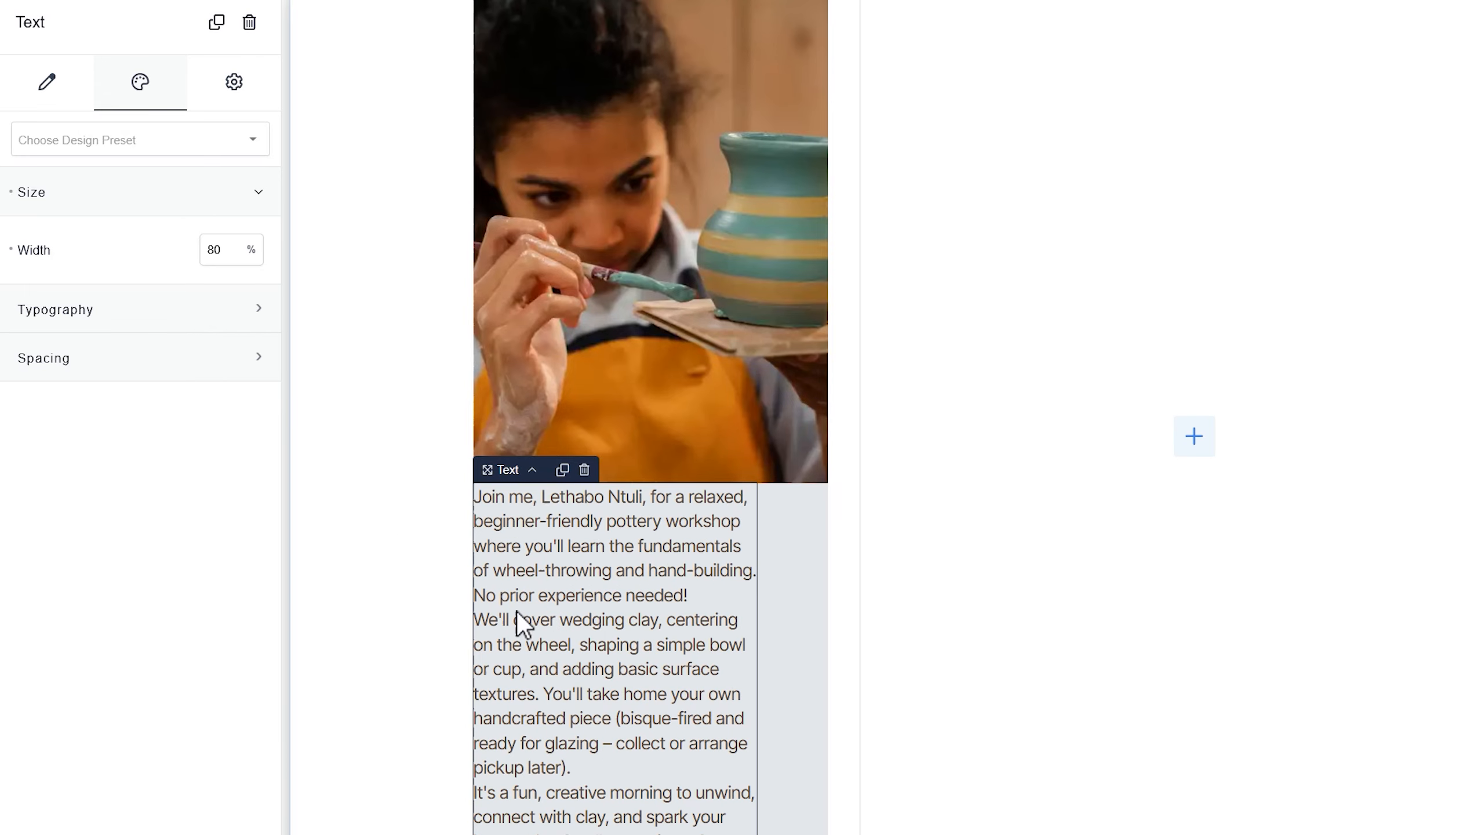
Give the description text 25 px top and bottom margins
{"action": "left_click", "coordinate": [195, 366]}
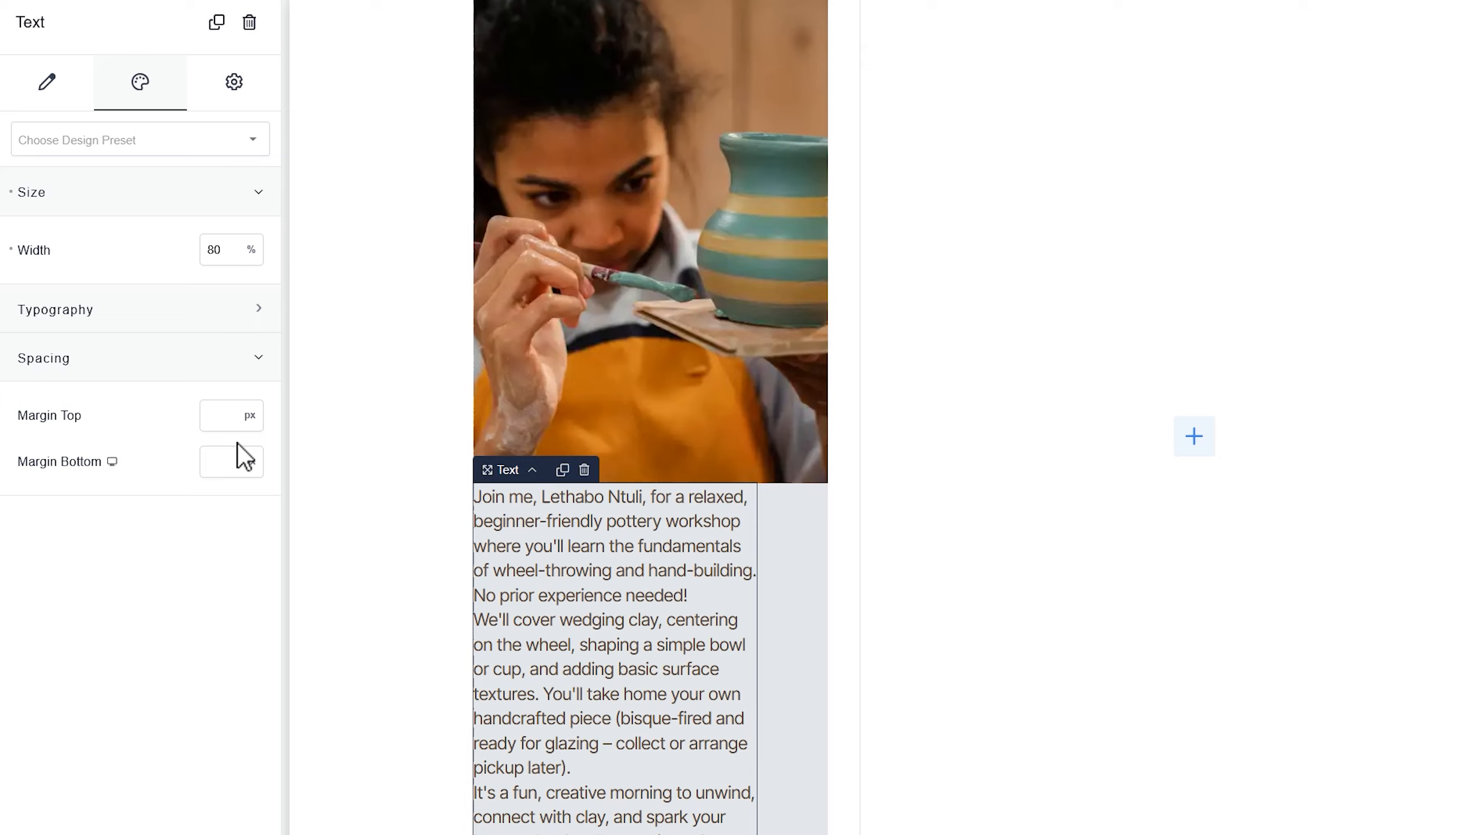
{"action": "left_click", "coordinate": [227, 418]}
{"action": "type", "text": "25"}
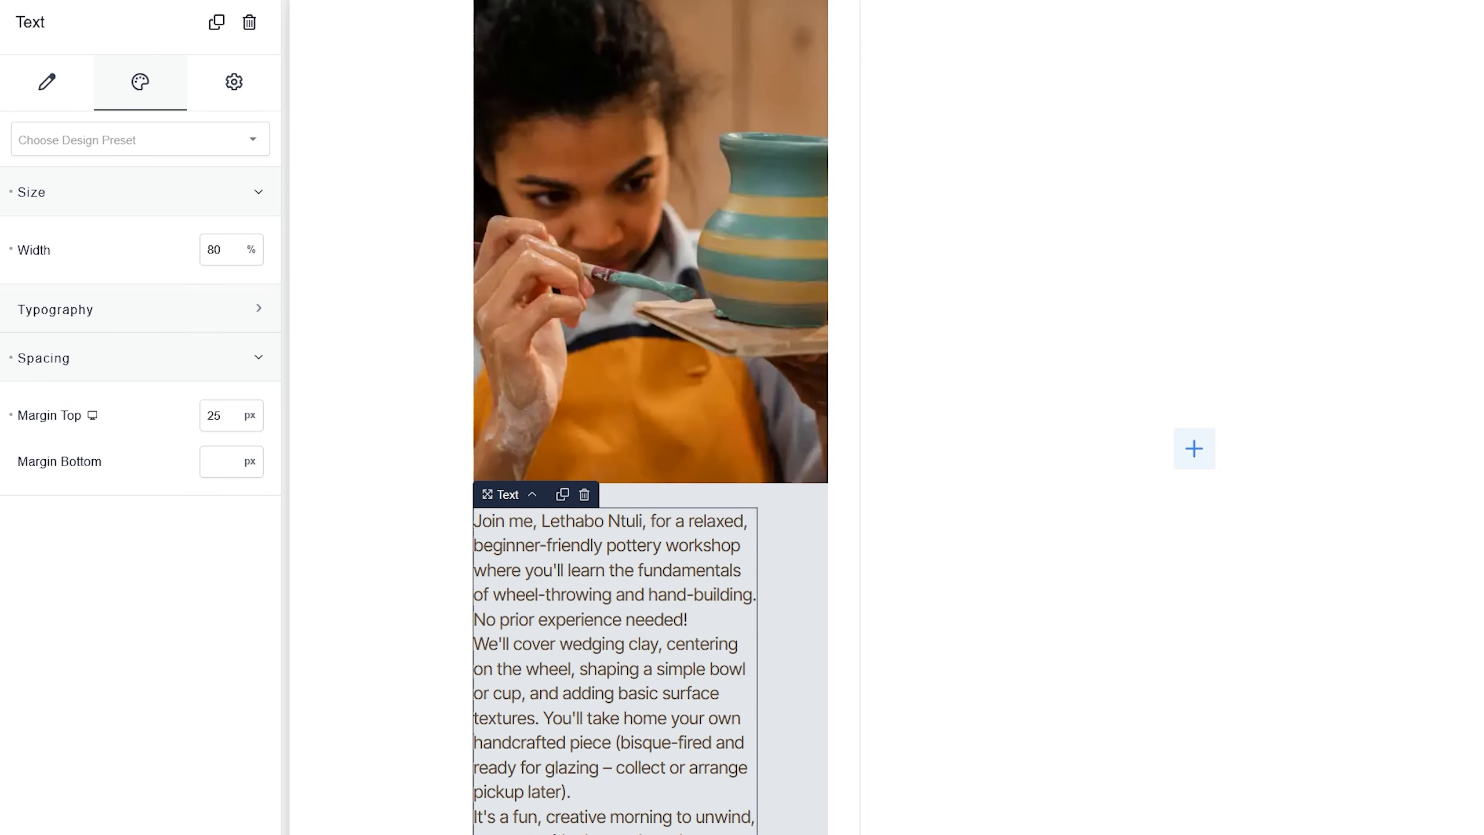
{"action": "left_click", "coordinate": [236, 463]}
{"action": "type", "text": "25"}
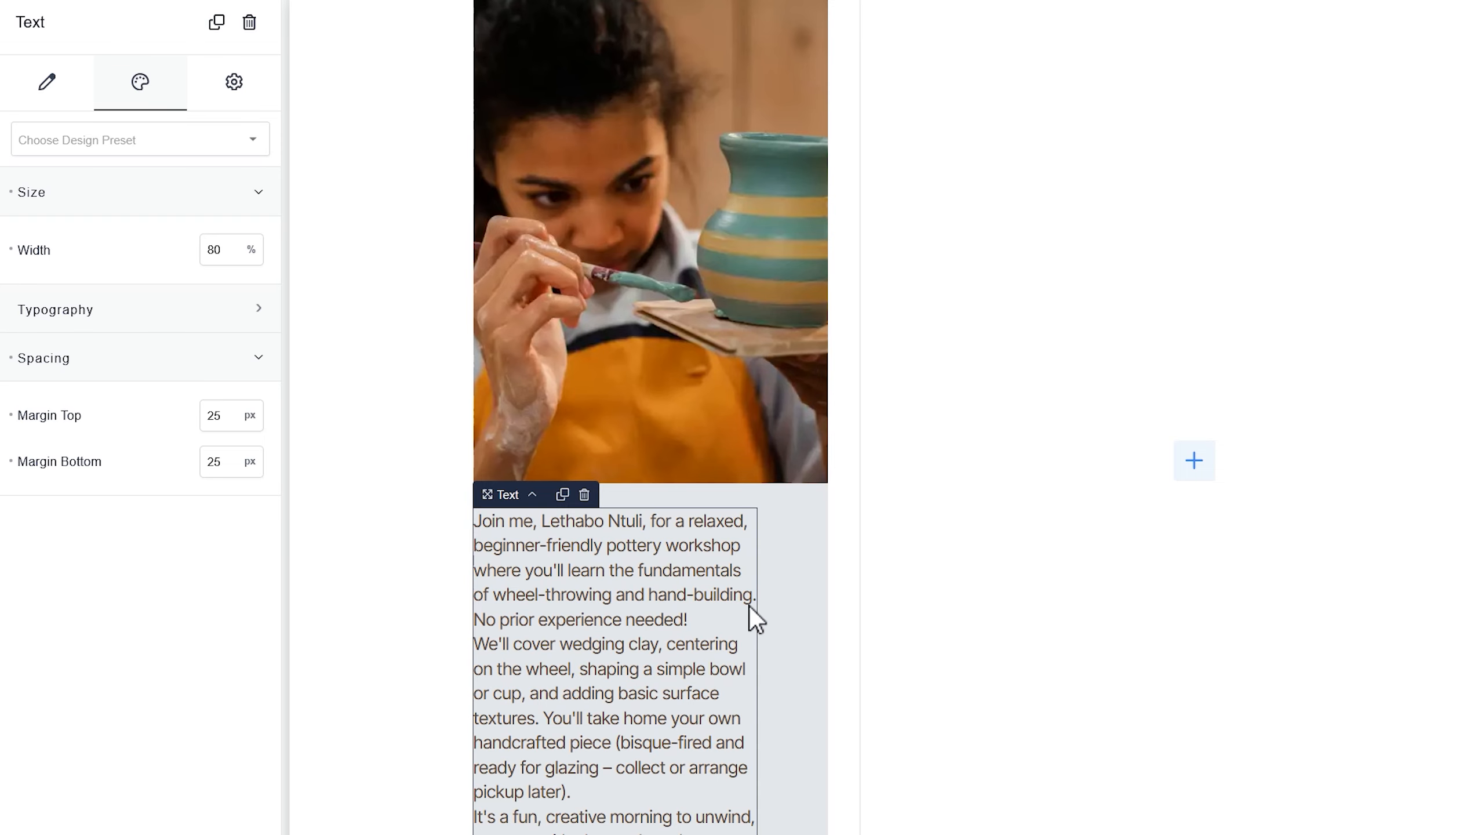
{"action": "left_click", "coordinate": [791, 601]}
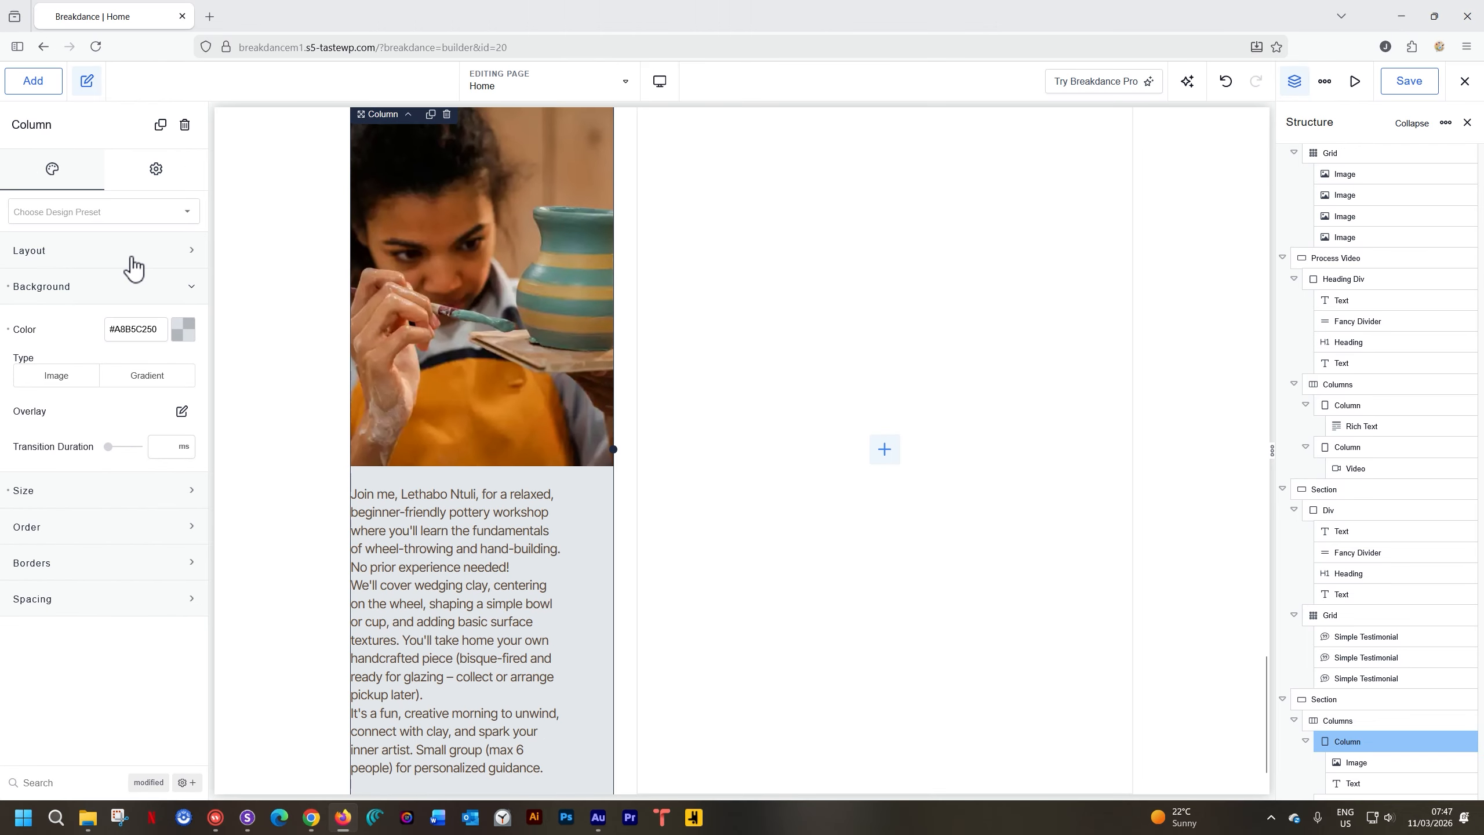
Switch the column to a vertical layout with its content centre-aligned
{"action": "left_click", "coordinate": [173, 195]}
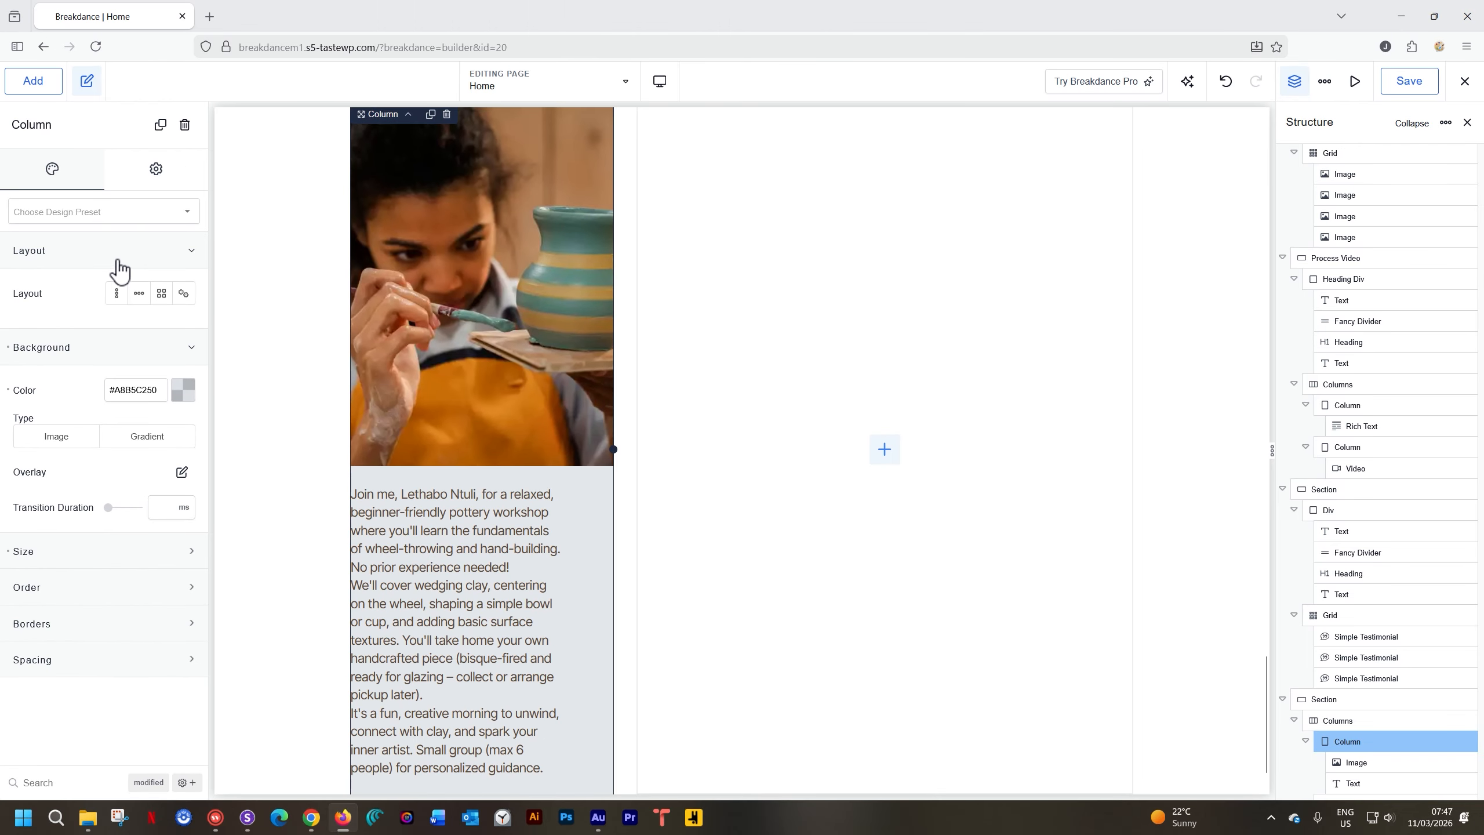
{"action": "left_click", "coordinate": [117, 297]}
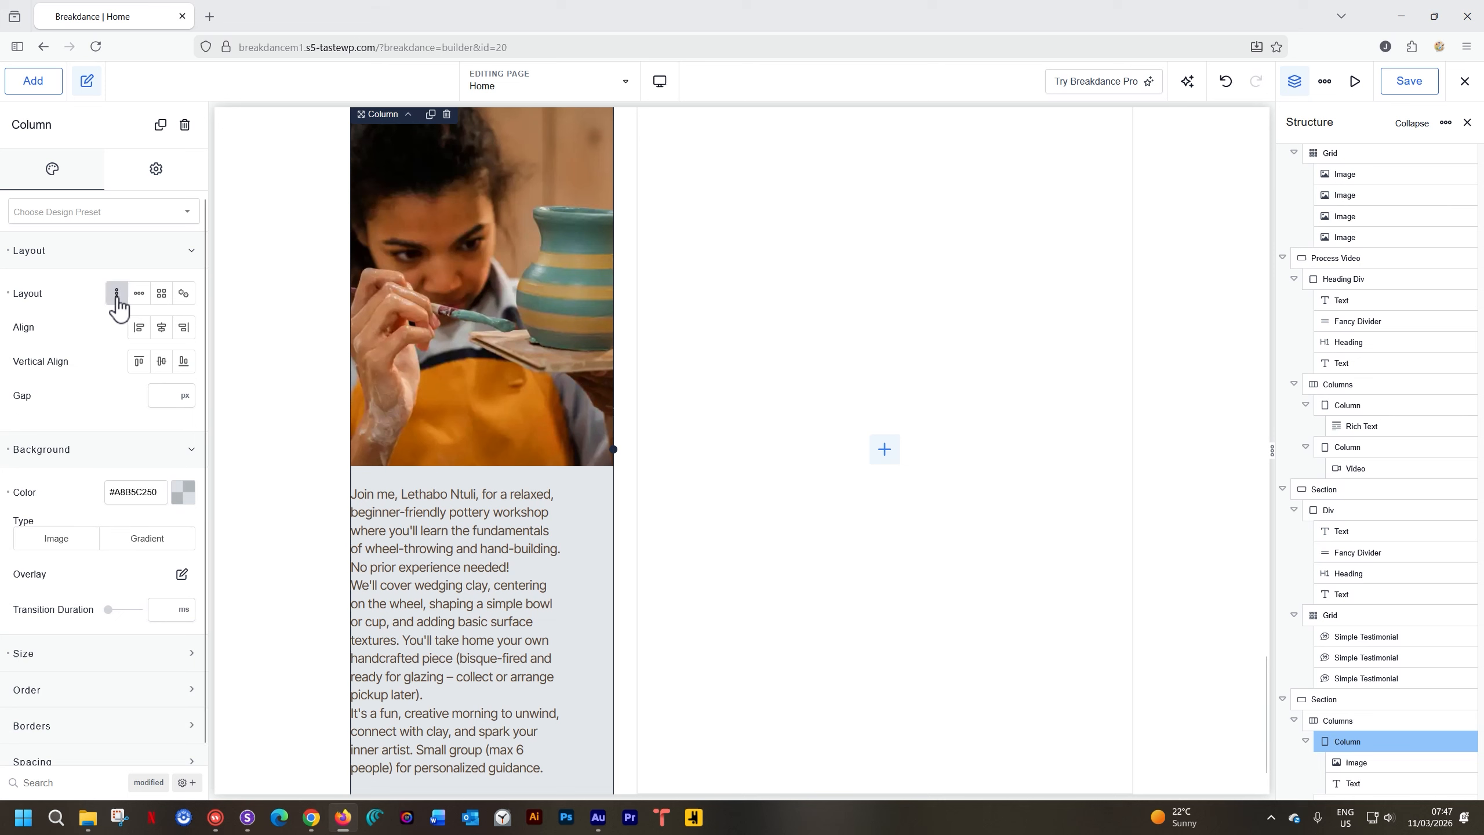
{"action": "left_click", "coordinate": [162, 327]}
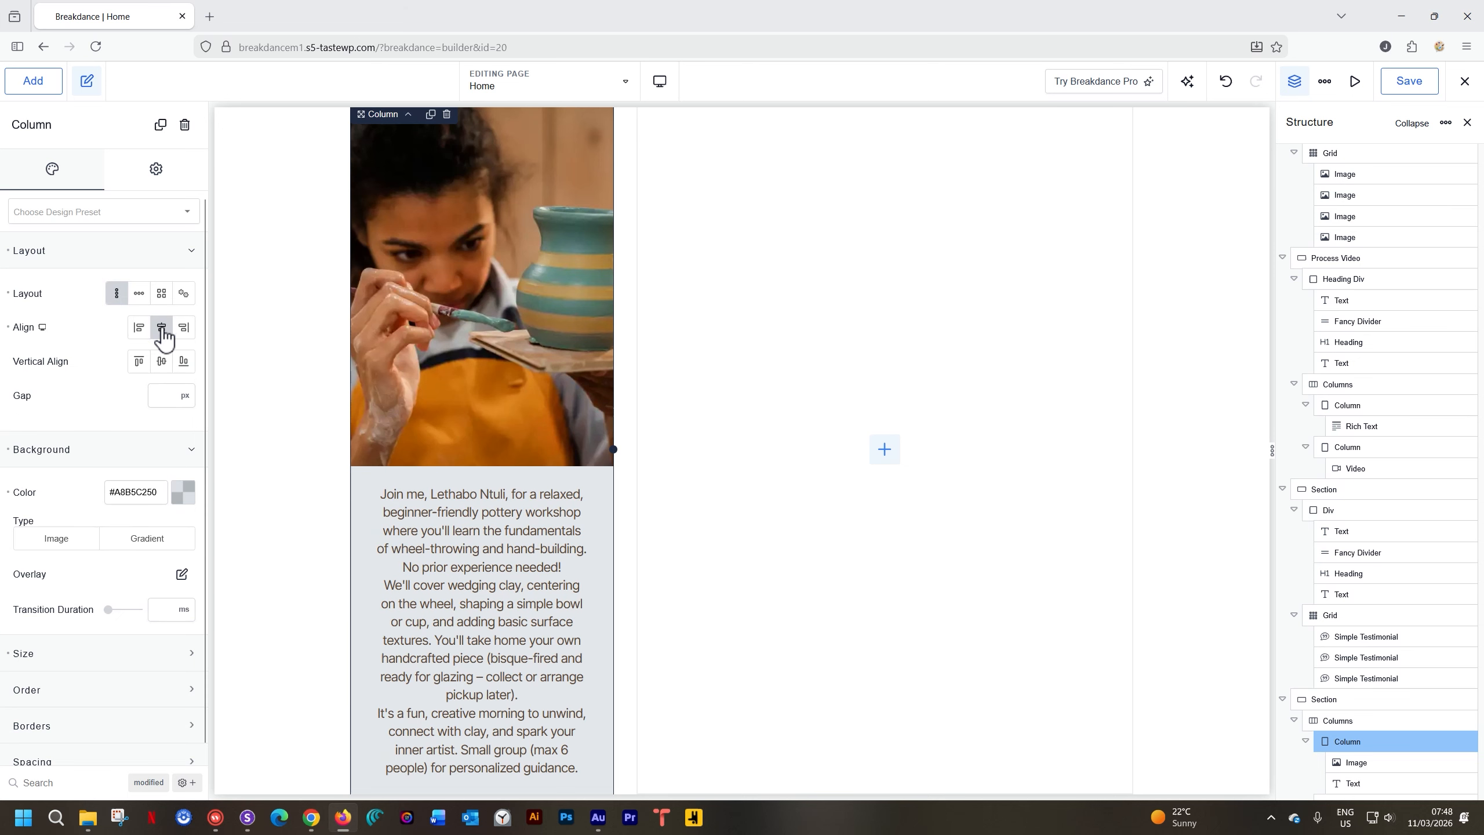
{"action": "left_click", "coordinate": [447, 642]}
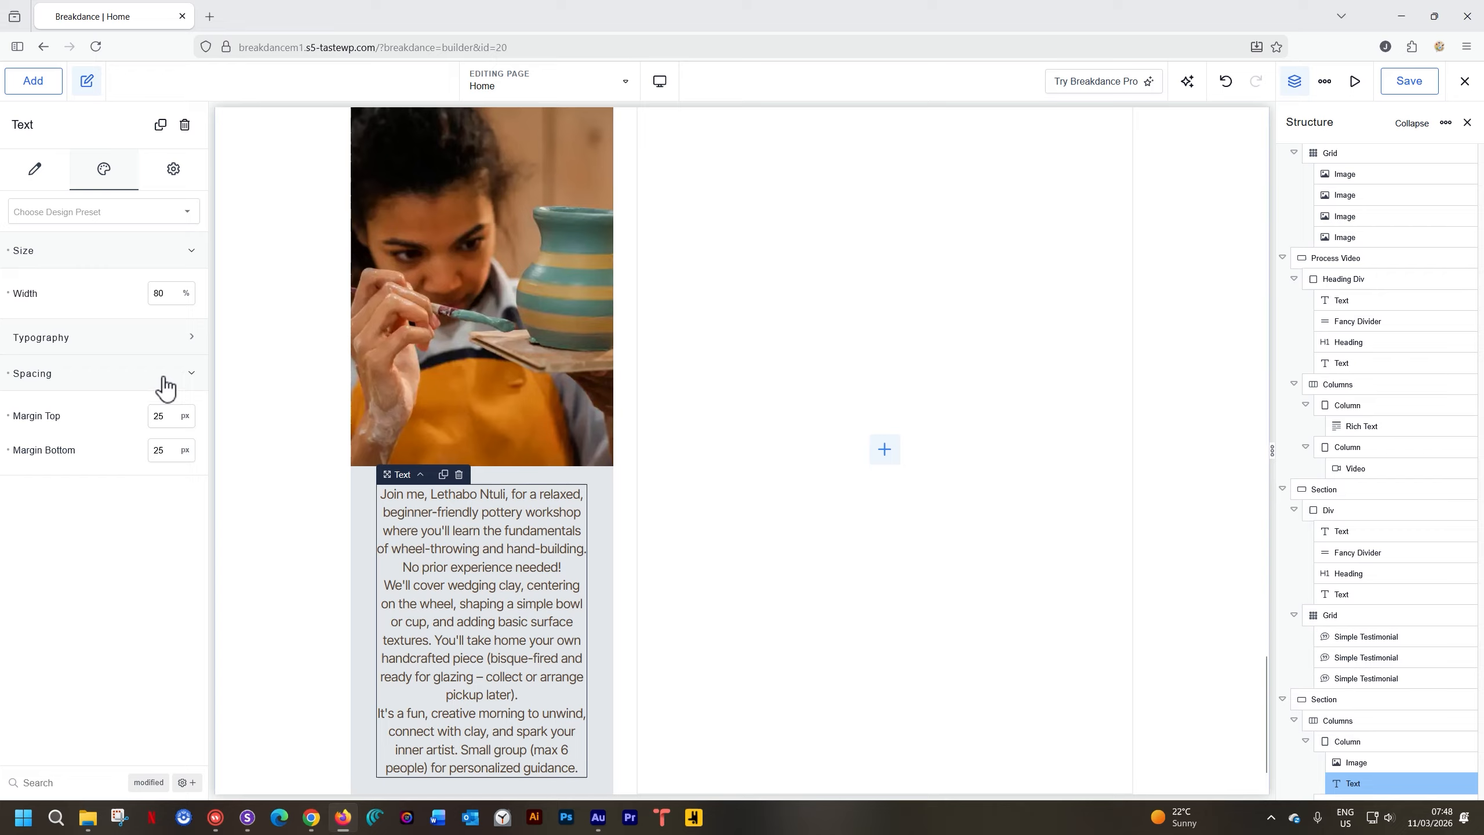
Left-align the description, colour it Coffee Bean, and set 16 px size with 1.4 line height
{"action": "left_click", "coordinate": [129, 339]}
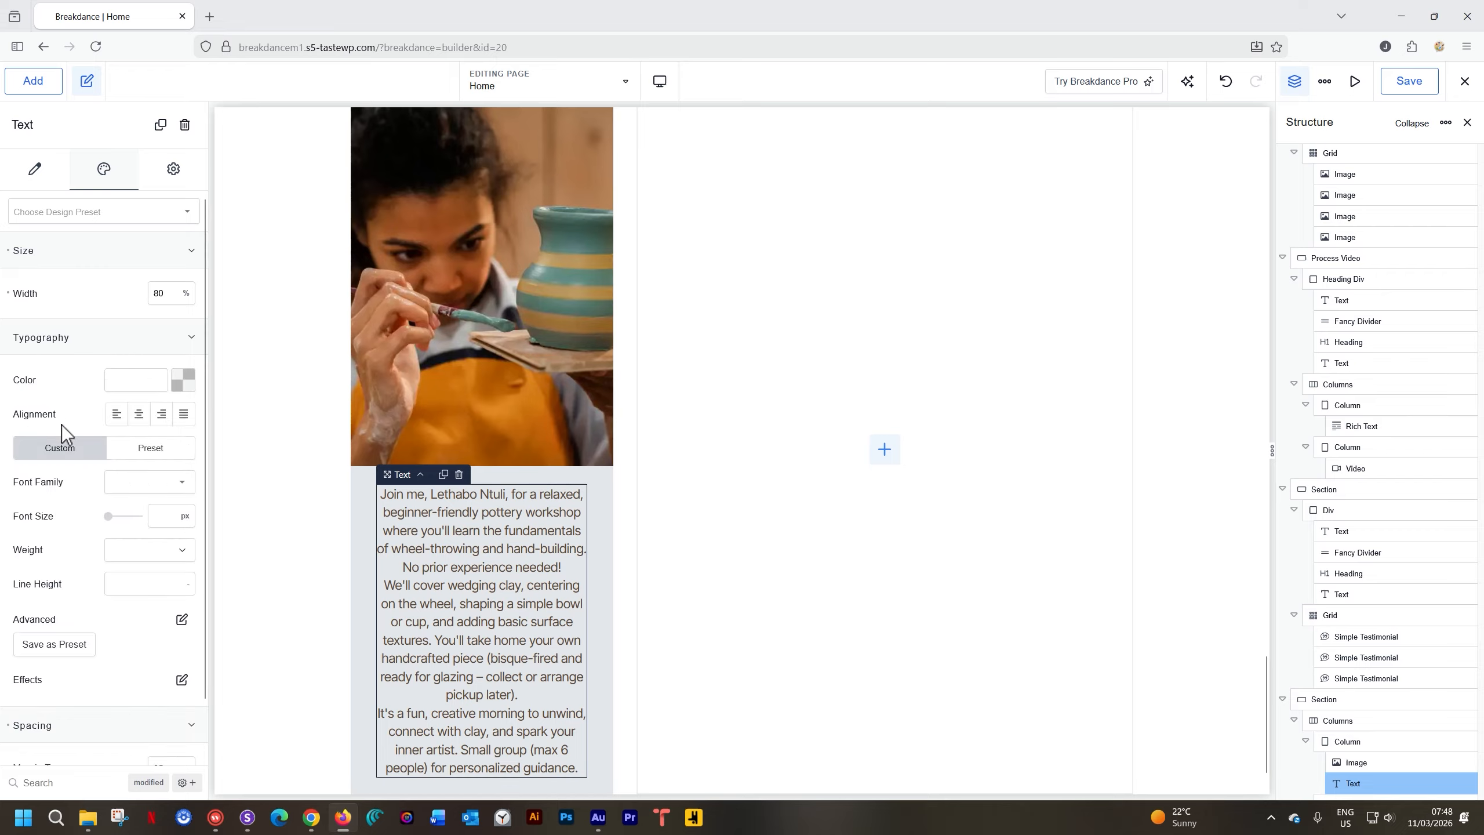
{"action": "left_click", "coordinate": [117, 414]}
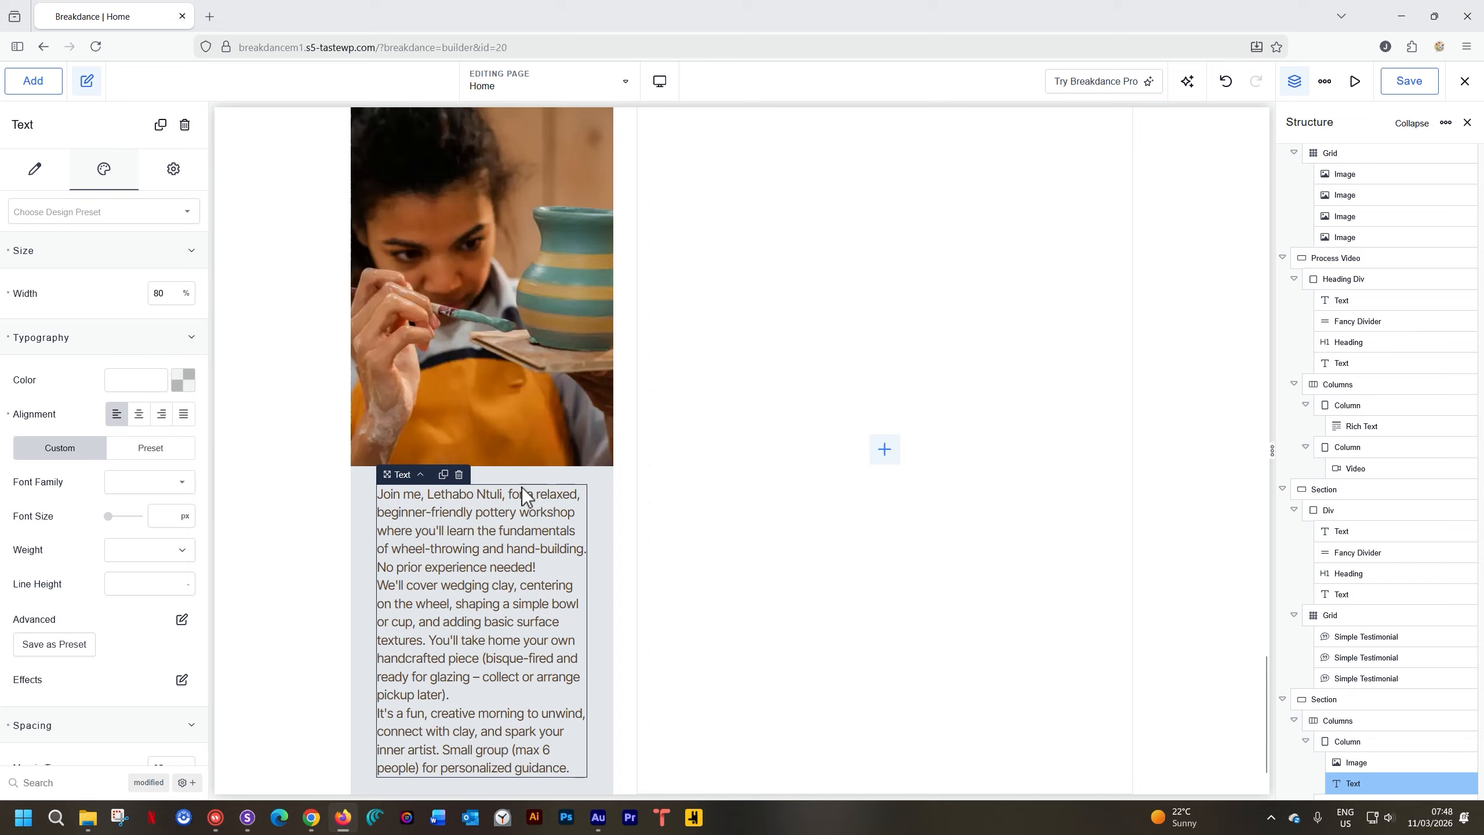
{"action": "mouse_move", "coordinate": [519, 476]}
{"action": "left_click", "coordinate": [181, 381]}
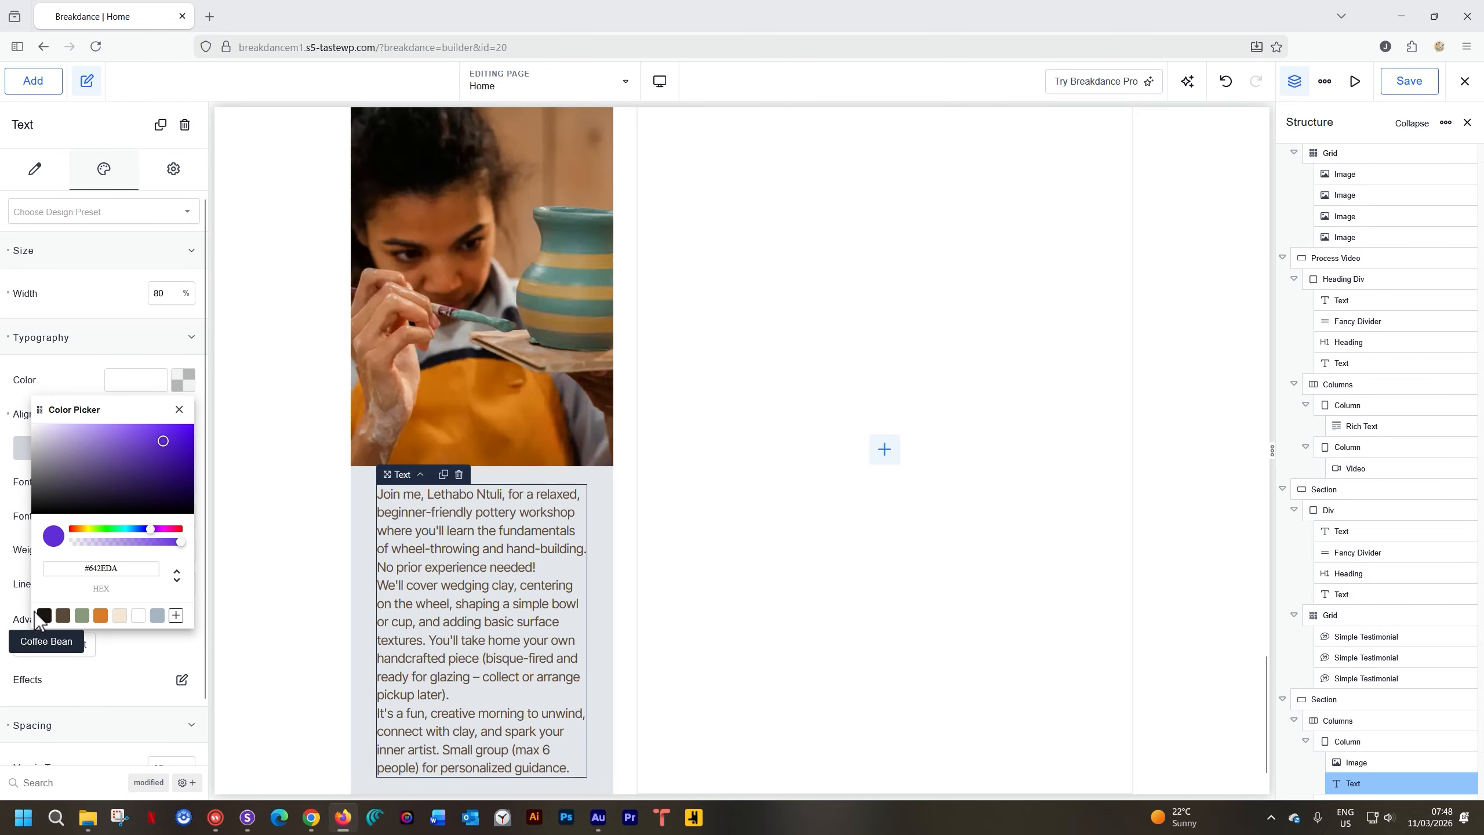
{"action": "left_click", "coordinate": [42, 614]}
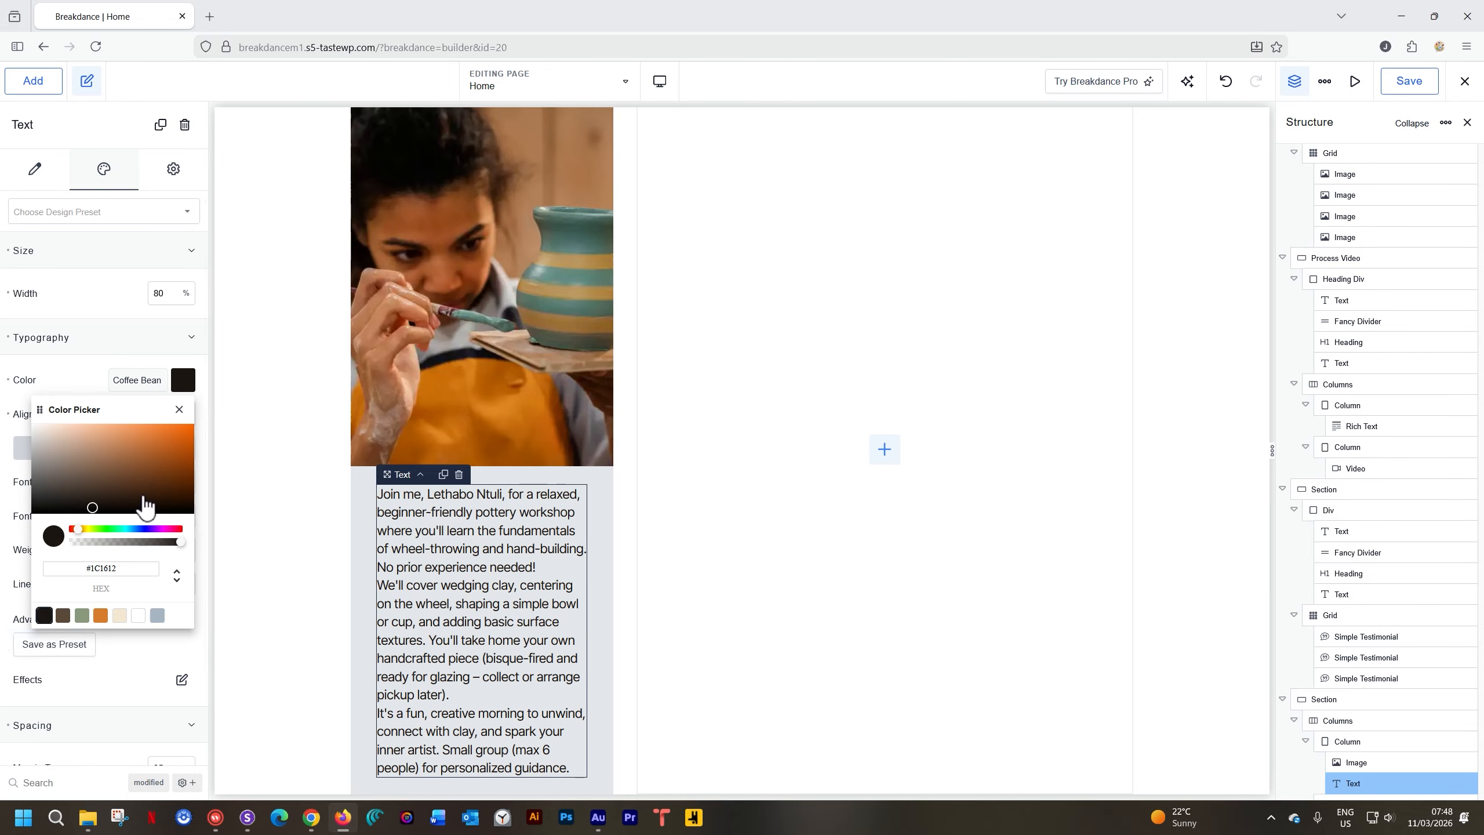
{"action": "left_click", "coordinate": [179, 389]}
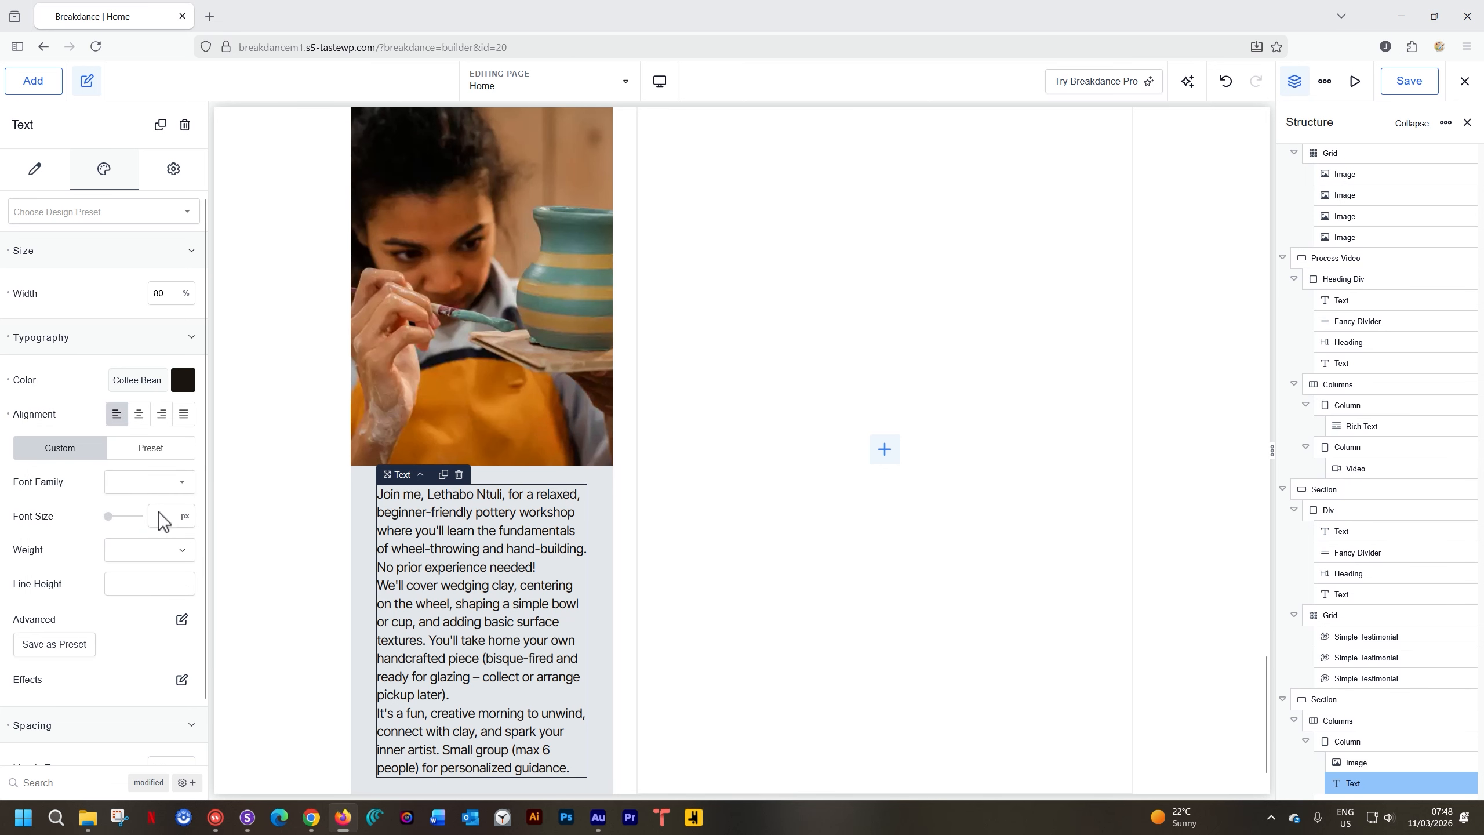
{"action": "left_click", "coordinate": [164, 518]}
{"action": "type", "text": "16"}
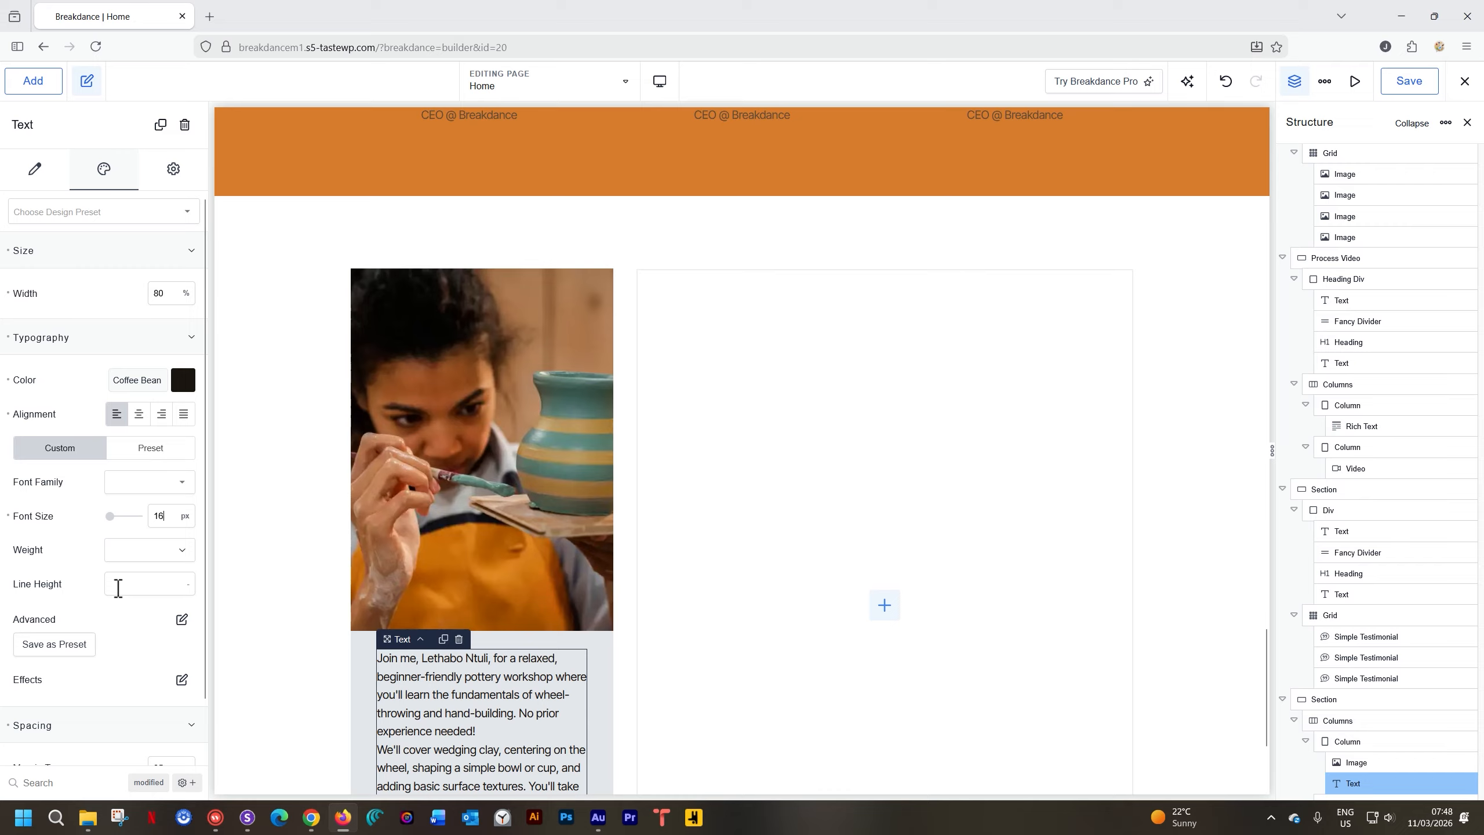
{"action": "type", "text": "1.4"}
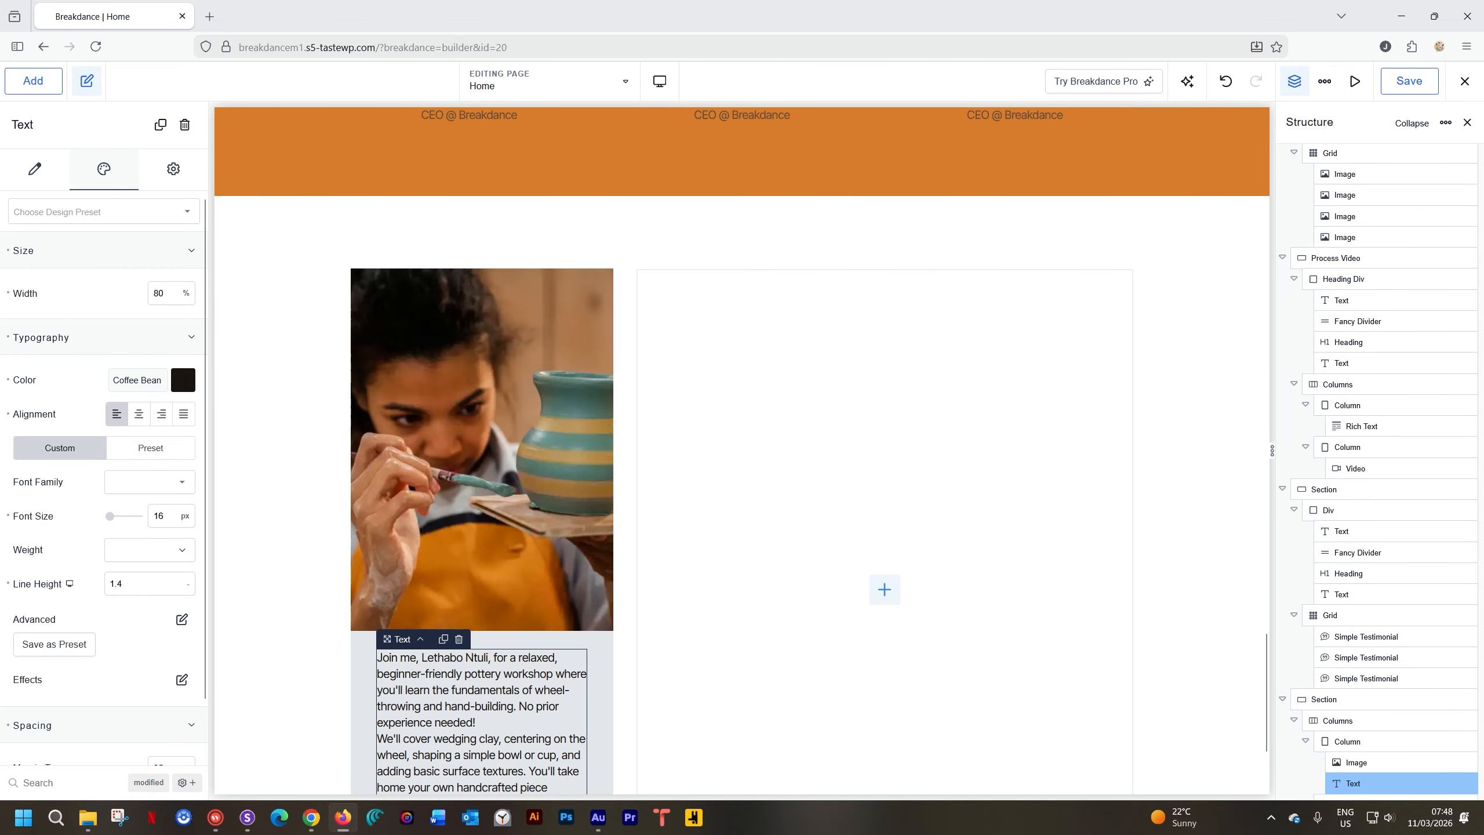
{"action": "left_click", "coordinate": [269, 541]}
{"action": "scroll", "coordinate": [275, 541], "scroll_direction": "down", "scroll_amount": 3}
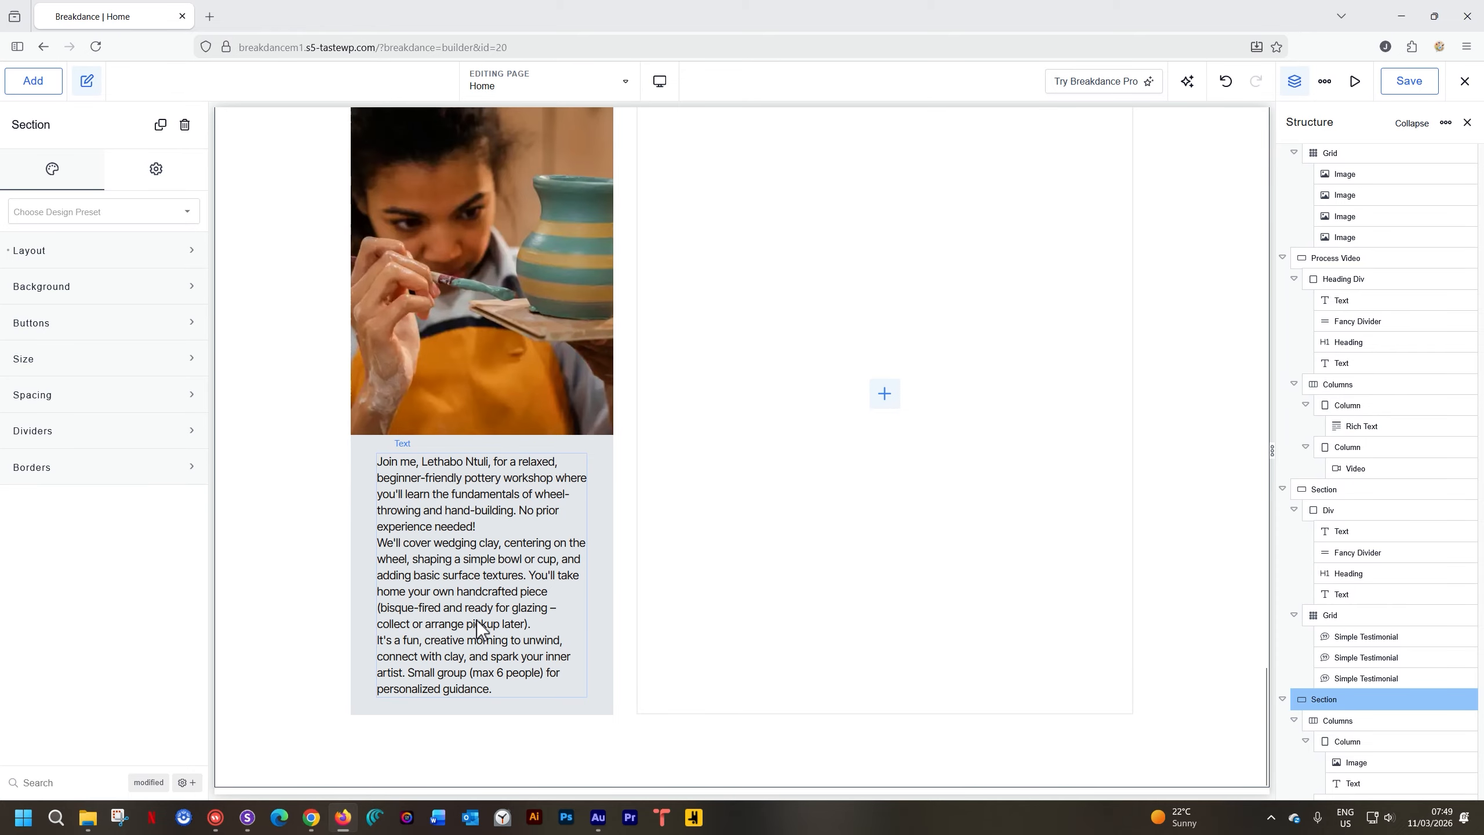
{"action": "scroll", "coordinate": [476, 620], "scroll_direction": "up", "scroll_amount": 3}
{"action": "scroll", "coordinate": [475, 622], "scroll_direction": "up", "scroll_amount": 3}
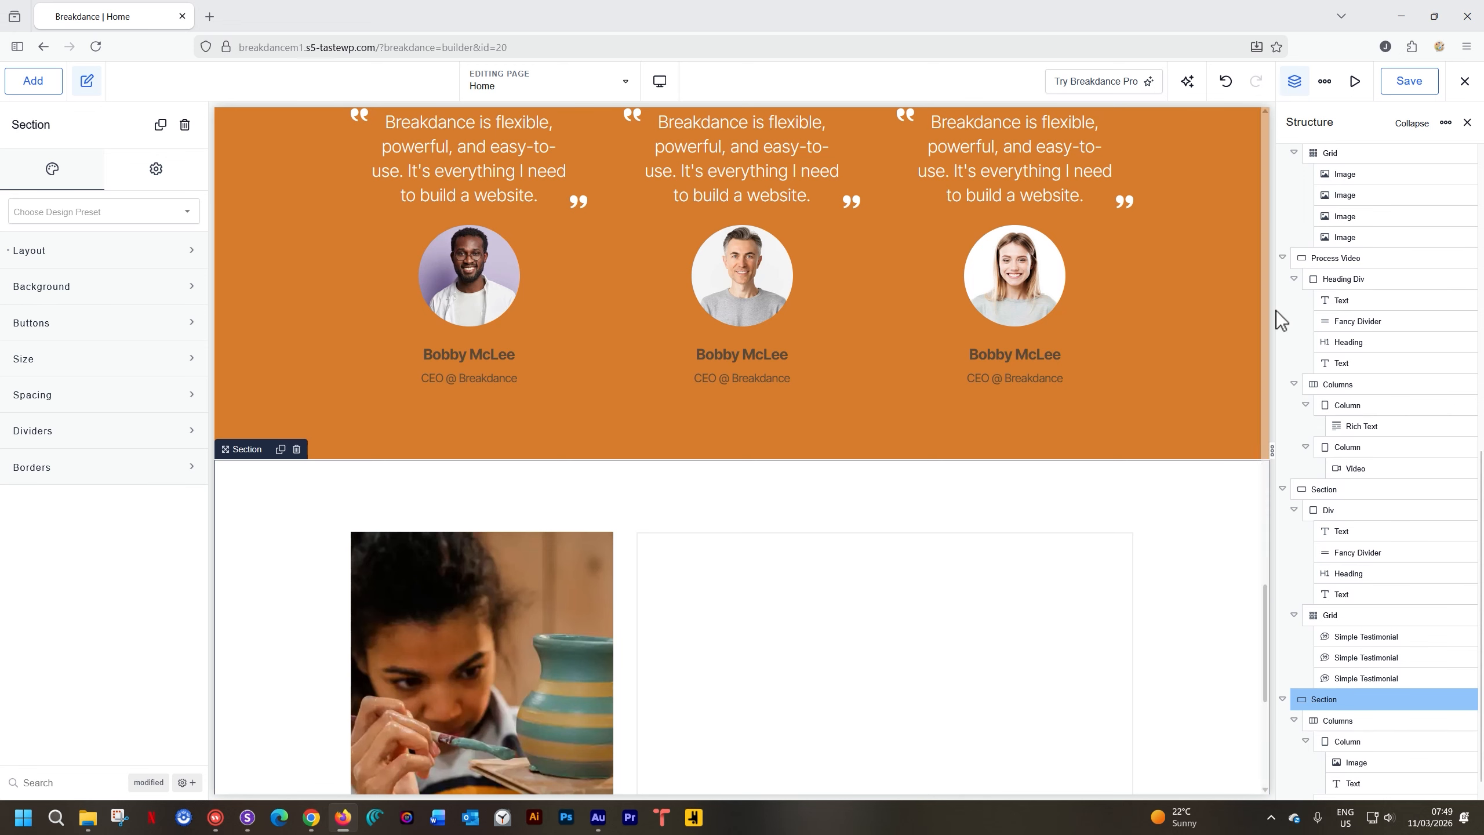
Duplicate the Process heading block and drag the copy to the top of the workshop section
{"action": "left_click", "coordinate": [1343, 281]}
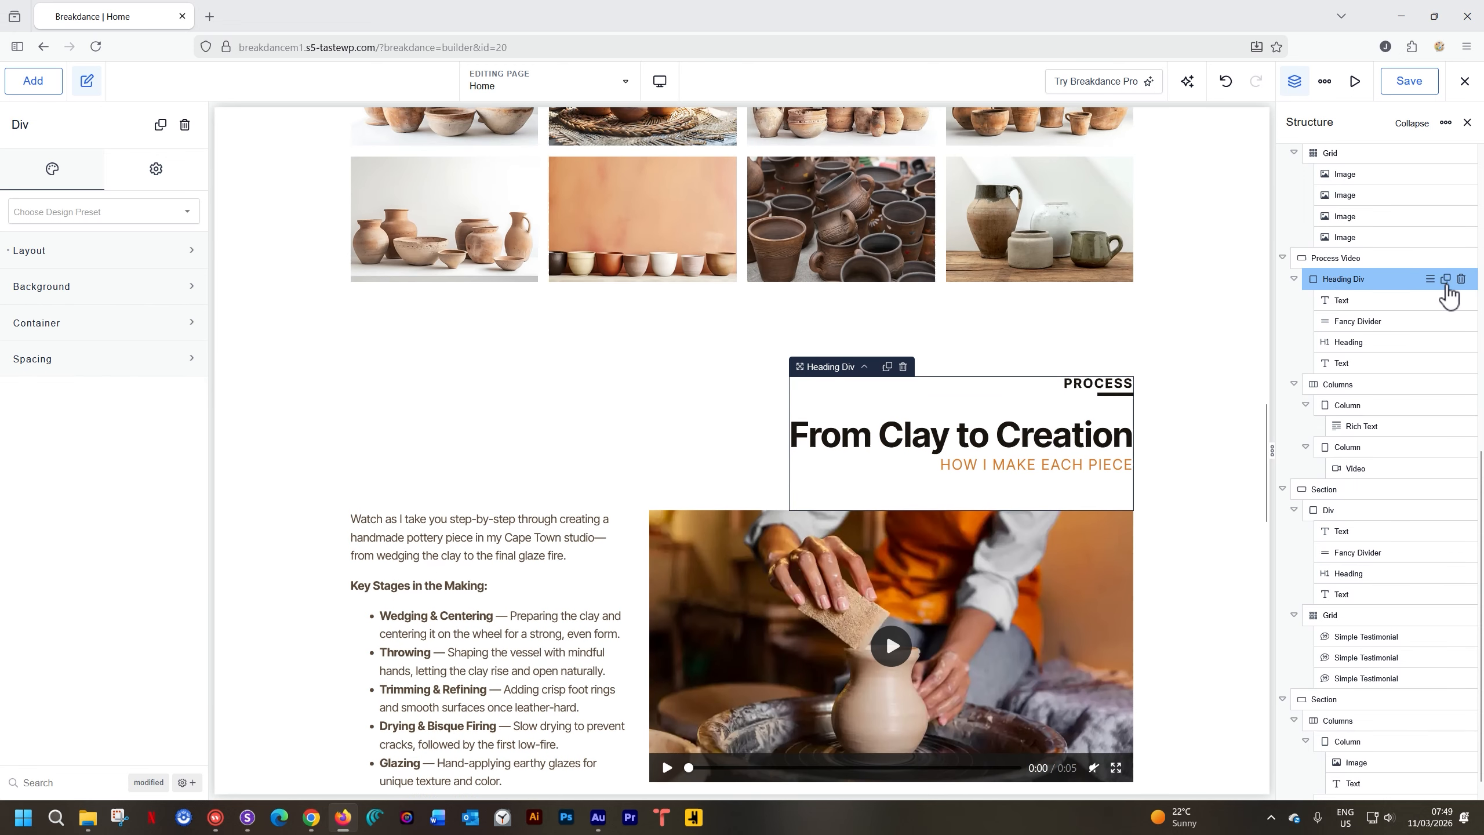
{"action": "left_click", "coordinate": [1445, 280]}
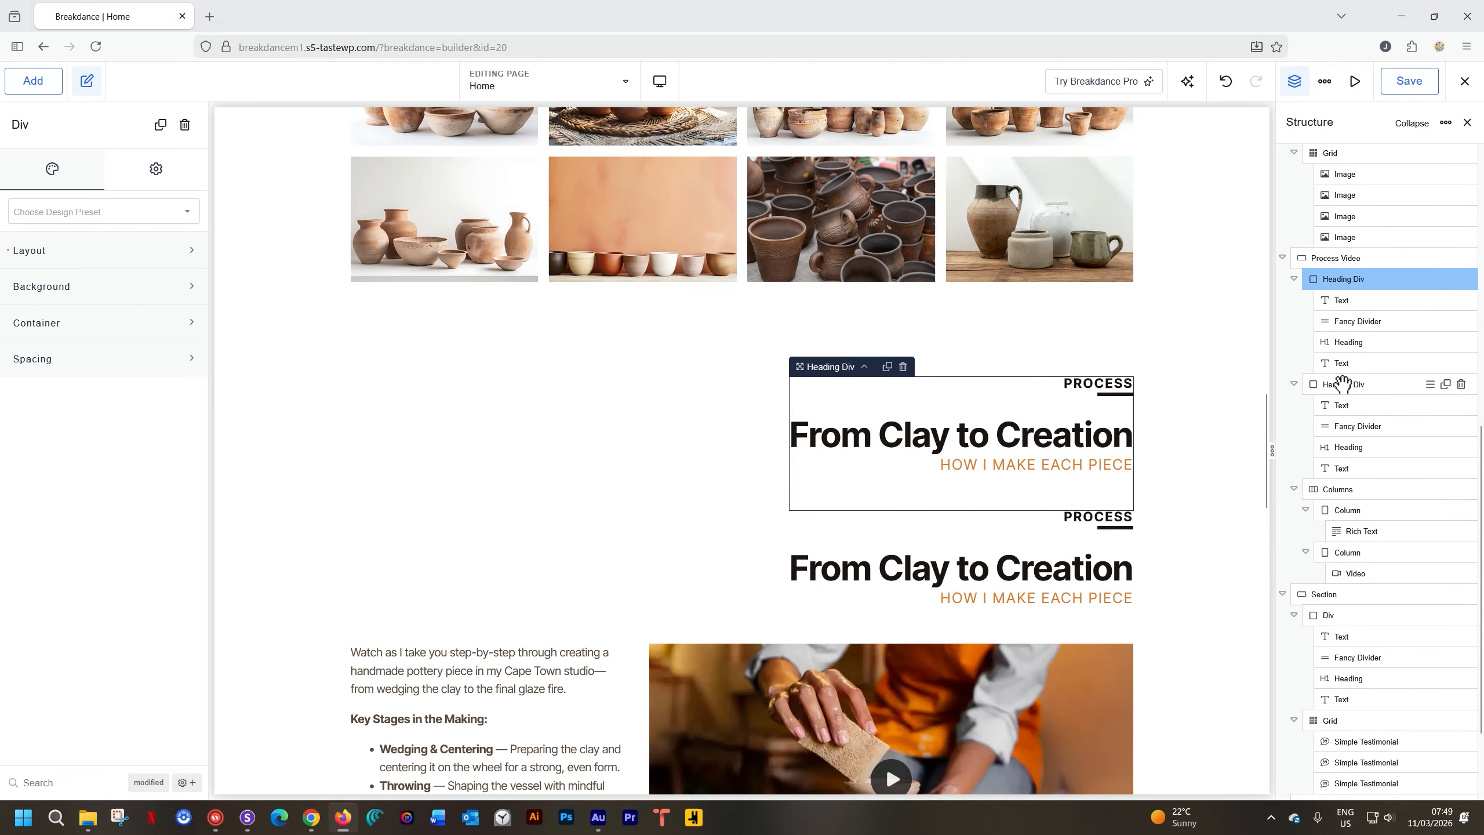
{"action": "left_click_drag", "start_coordinate": [1351, 388], "coordinate": [1348, 733]}
{"action": "left_click_drag", "start_coordinate": [1361, 820], "coordinate": [1351, 772]}
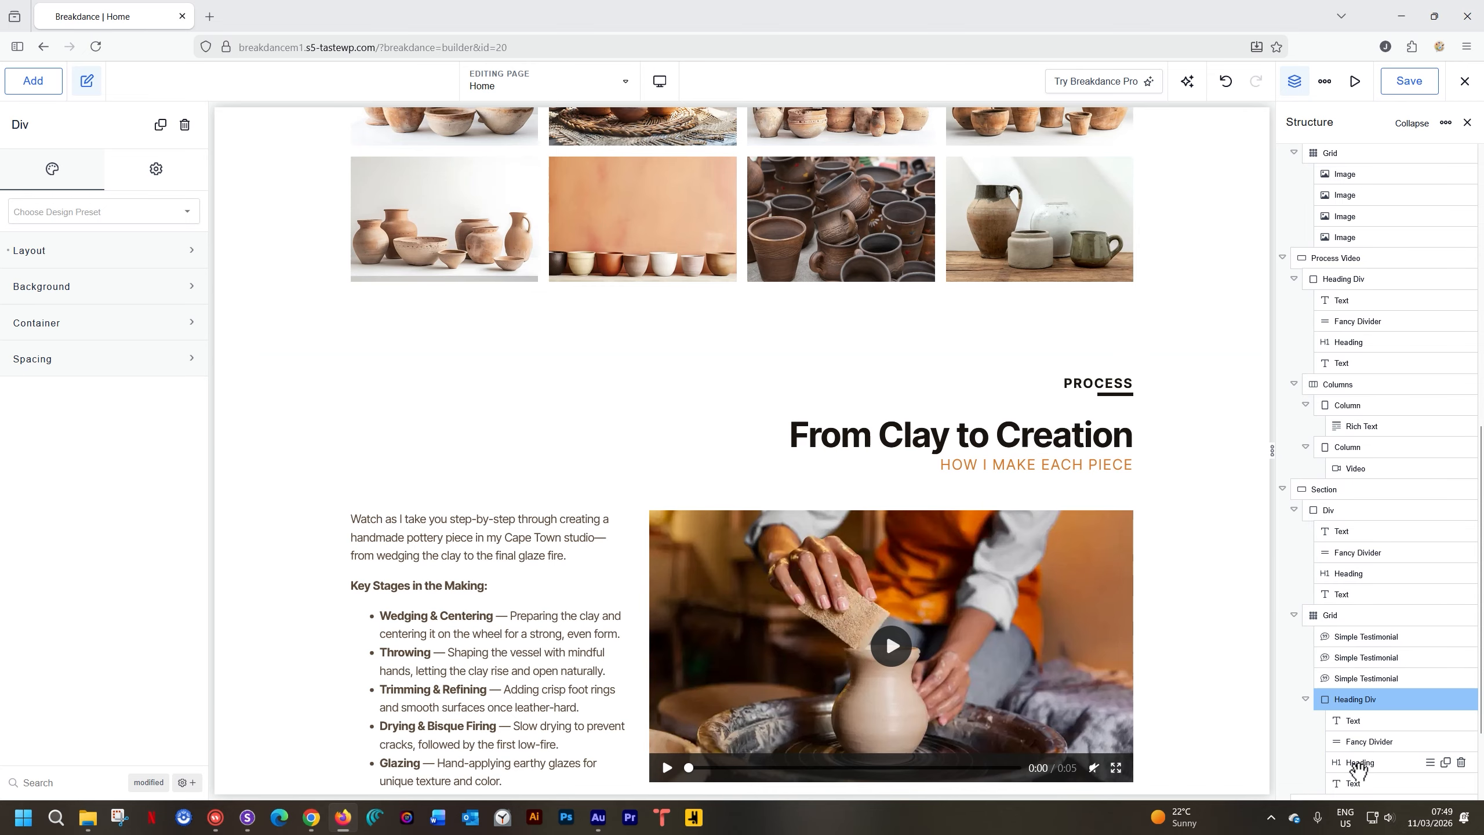
{"action": "scroll", "coordinate": [1354, 766], "scroll_direction": "down", "scroll_amount": 3}
{"action": "left_click_drag", "start_coordinate": [1347, 573], "coordinate": [1345, 702]}
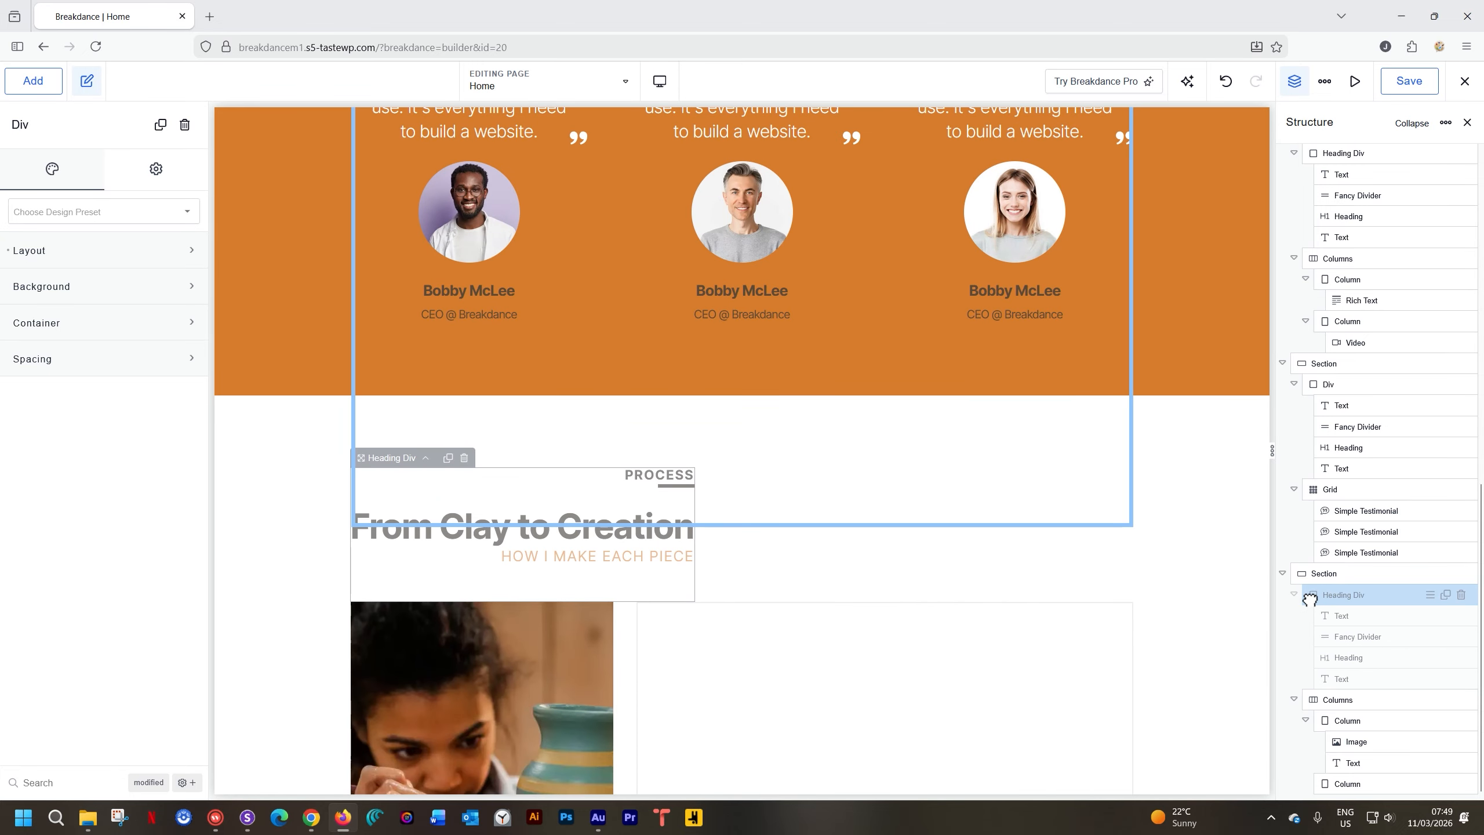
{"action": "left_click_drag", "start_coordinate": [1309, 597], "coordinate": [1309, 598]}
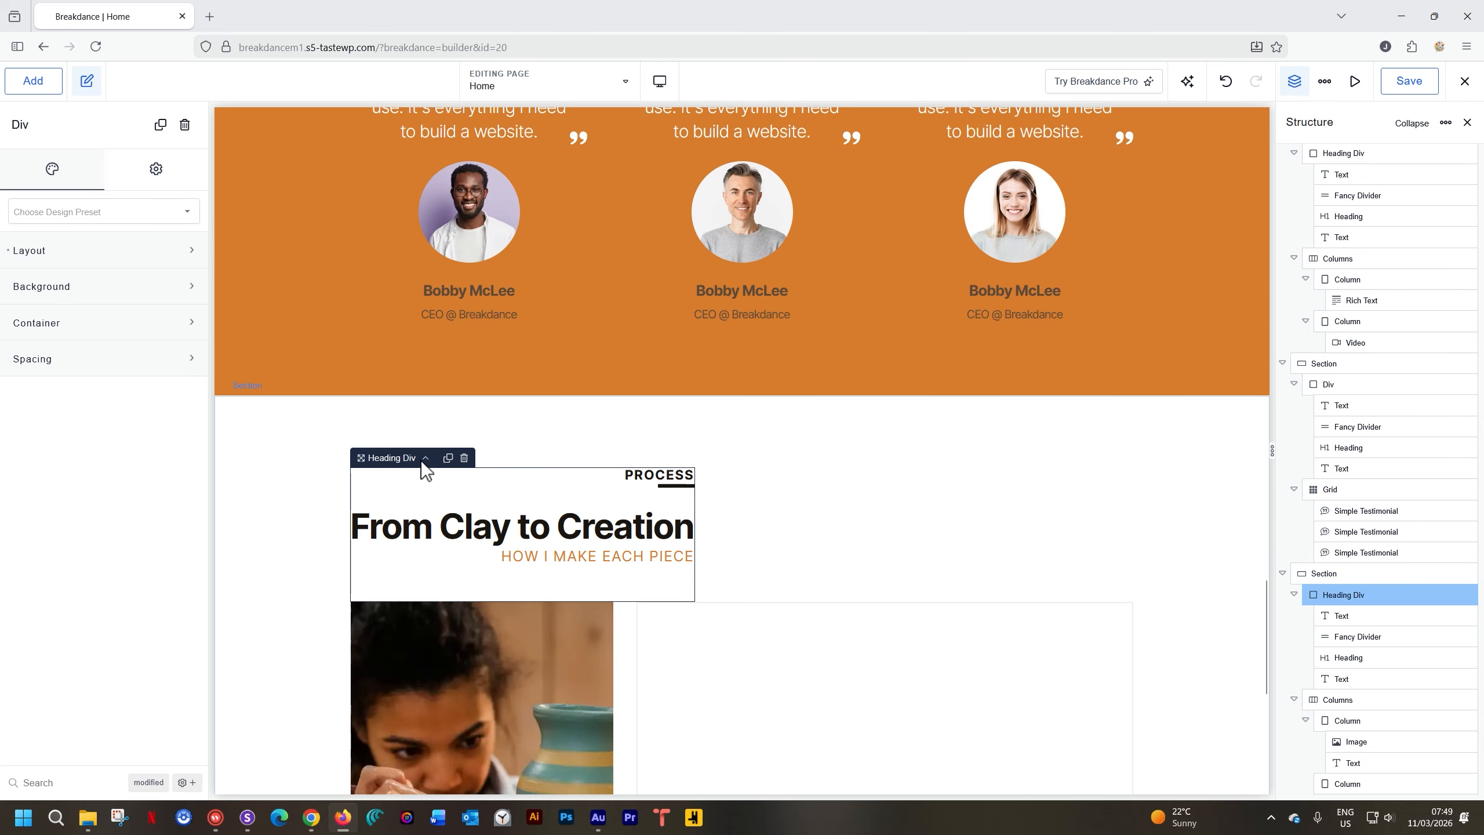
Set the copied heading block's layout alignment to left
{"action": "left_click", "coordinate": [123, 251]}
{"action": "left_click", "coordinate": [139, 328]}
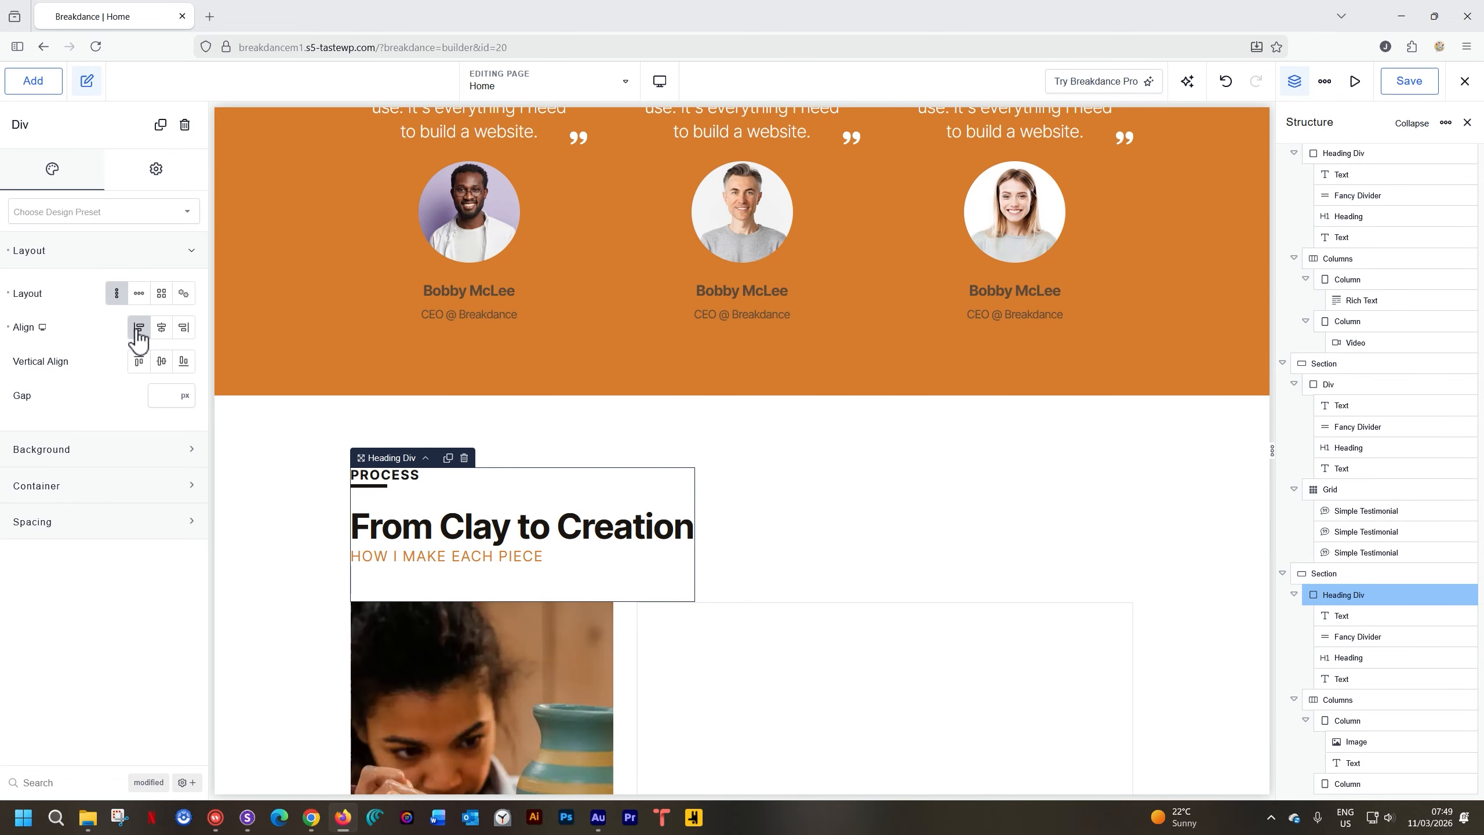
{"action": "left_click", "coordinate": [8, 327]}
{"action": "left_click", "coordinate": [8, 293]}
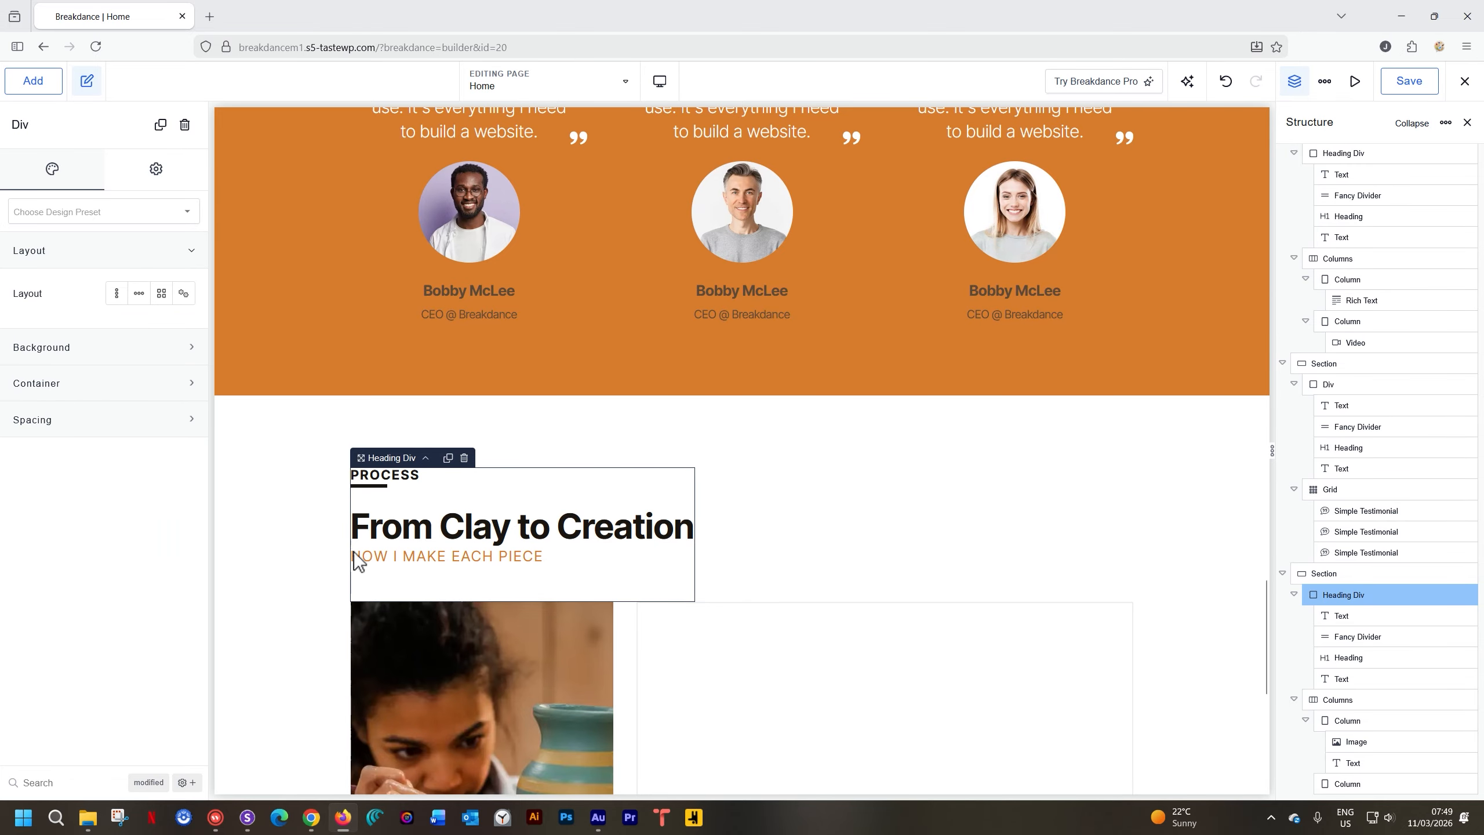
{"action": "left_click", "coordinate": [283, 524]}
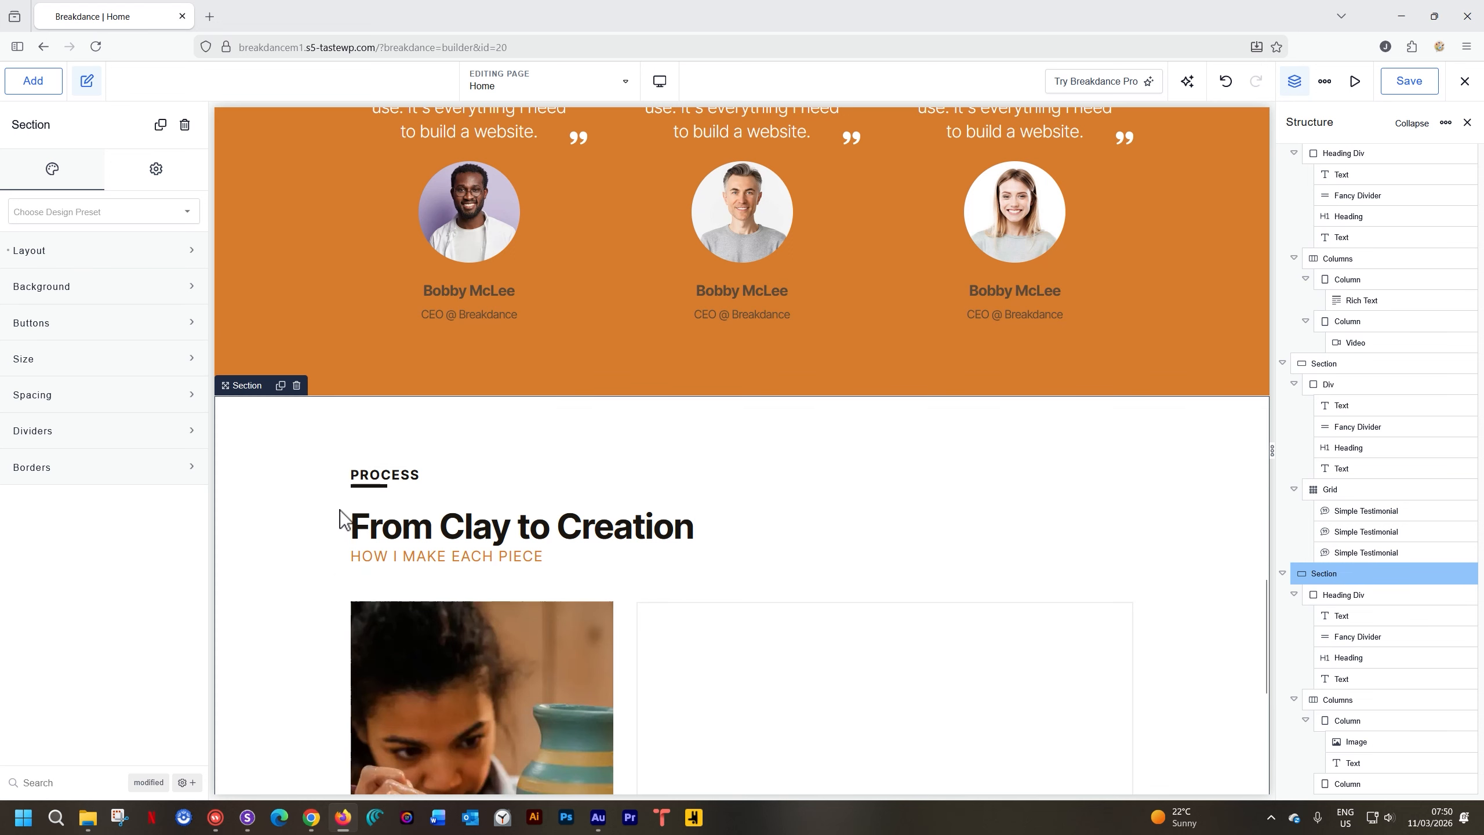
Change the heading texts to UPCOMING EVENTS, Workshops and LEARN FROM ME TO MAKE GREAT POTTERY
{"action": "double_click", "coordinate": [376, 481]}
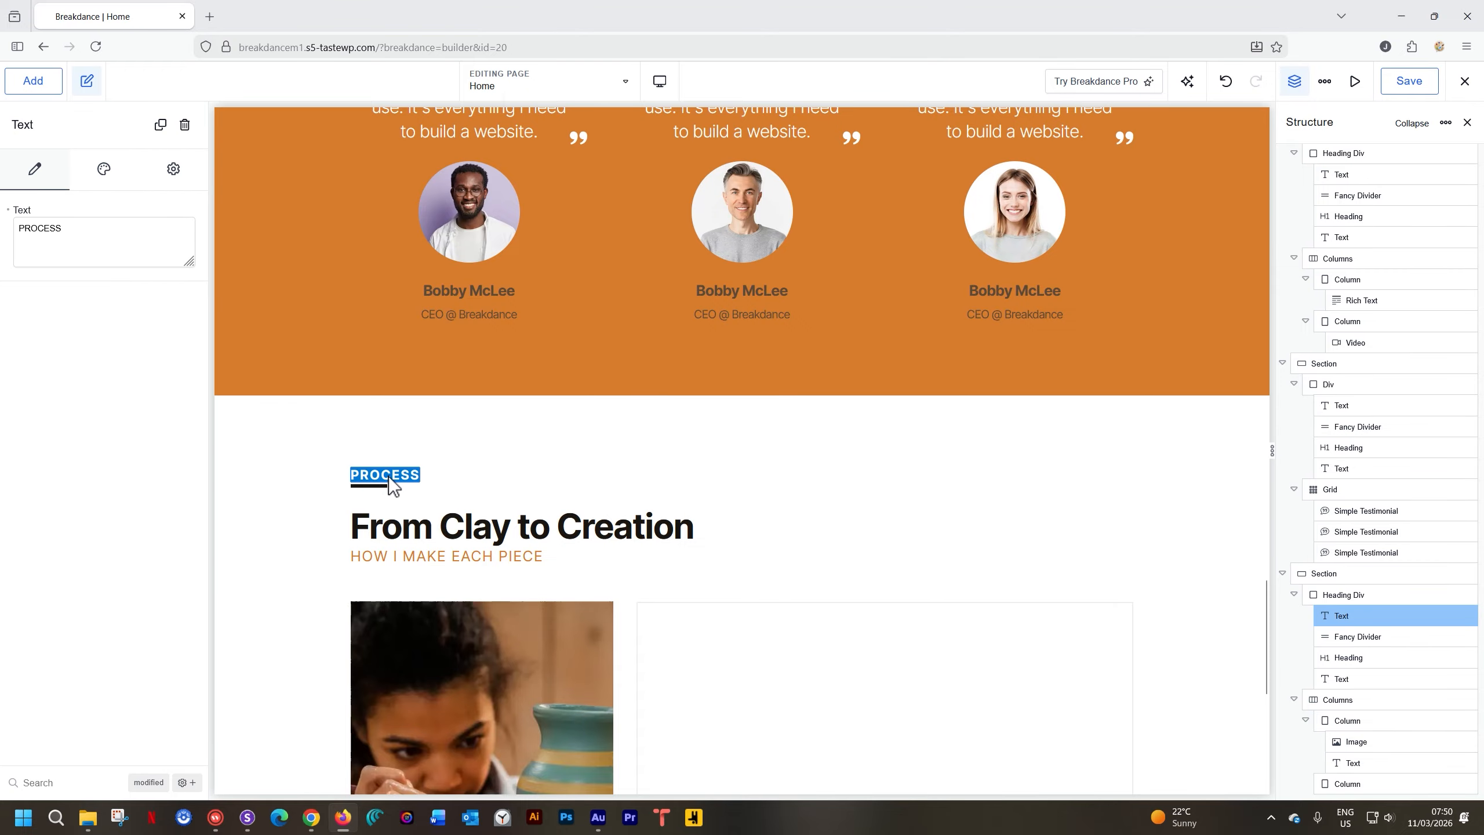
{"action": "type", "text": "UPCOMING EV"}
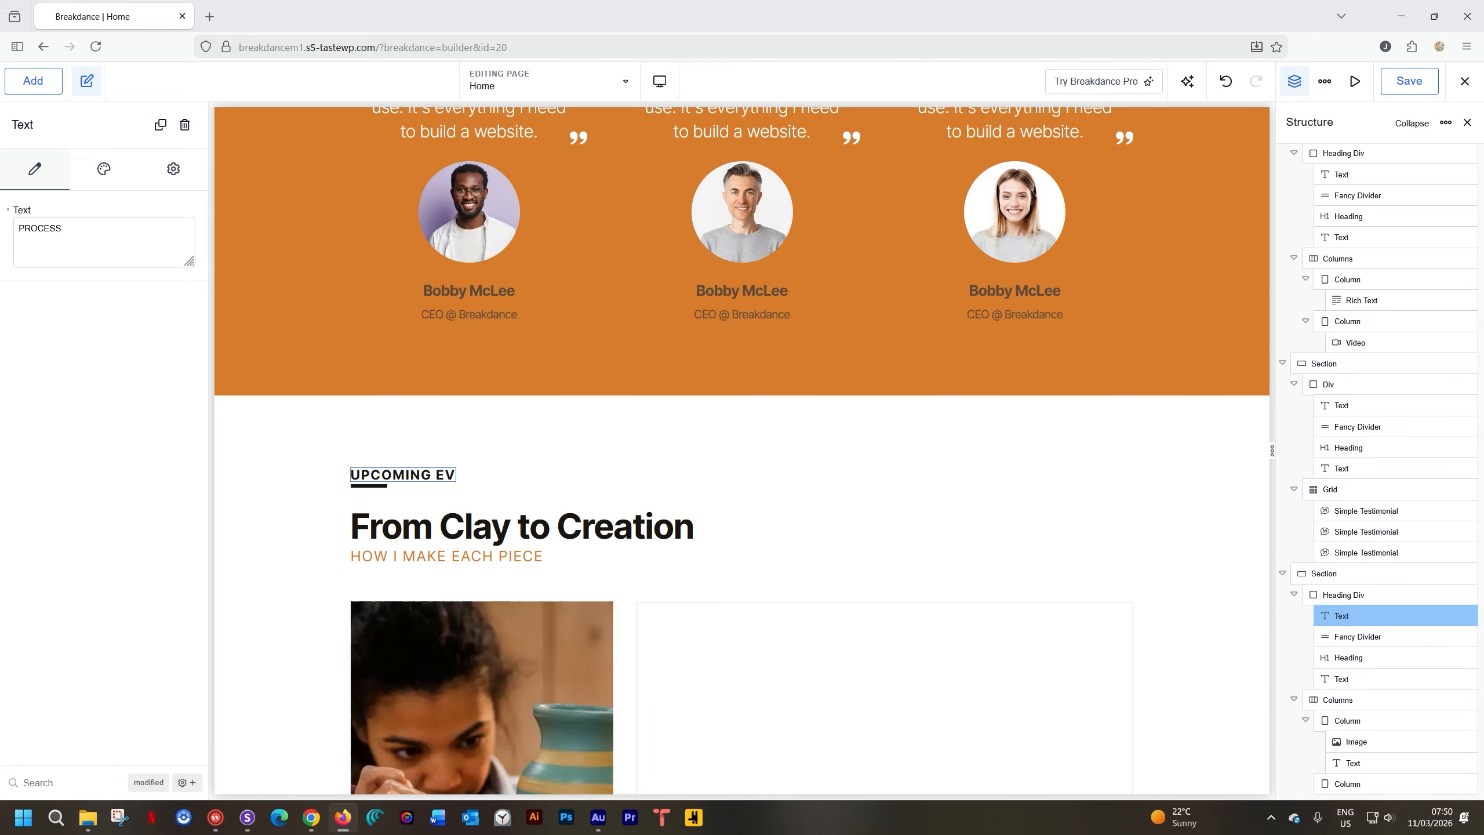
{"action": "type", "text": "ENTS"}
{"action": "double_click", "coordinate": [411, 529]}
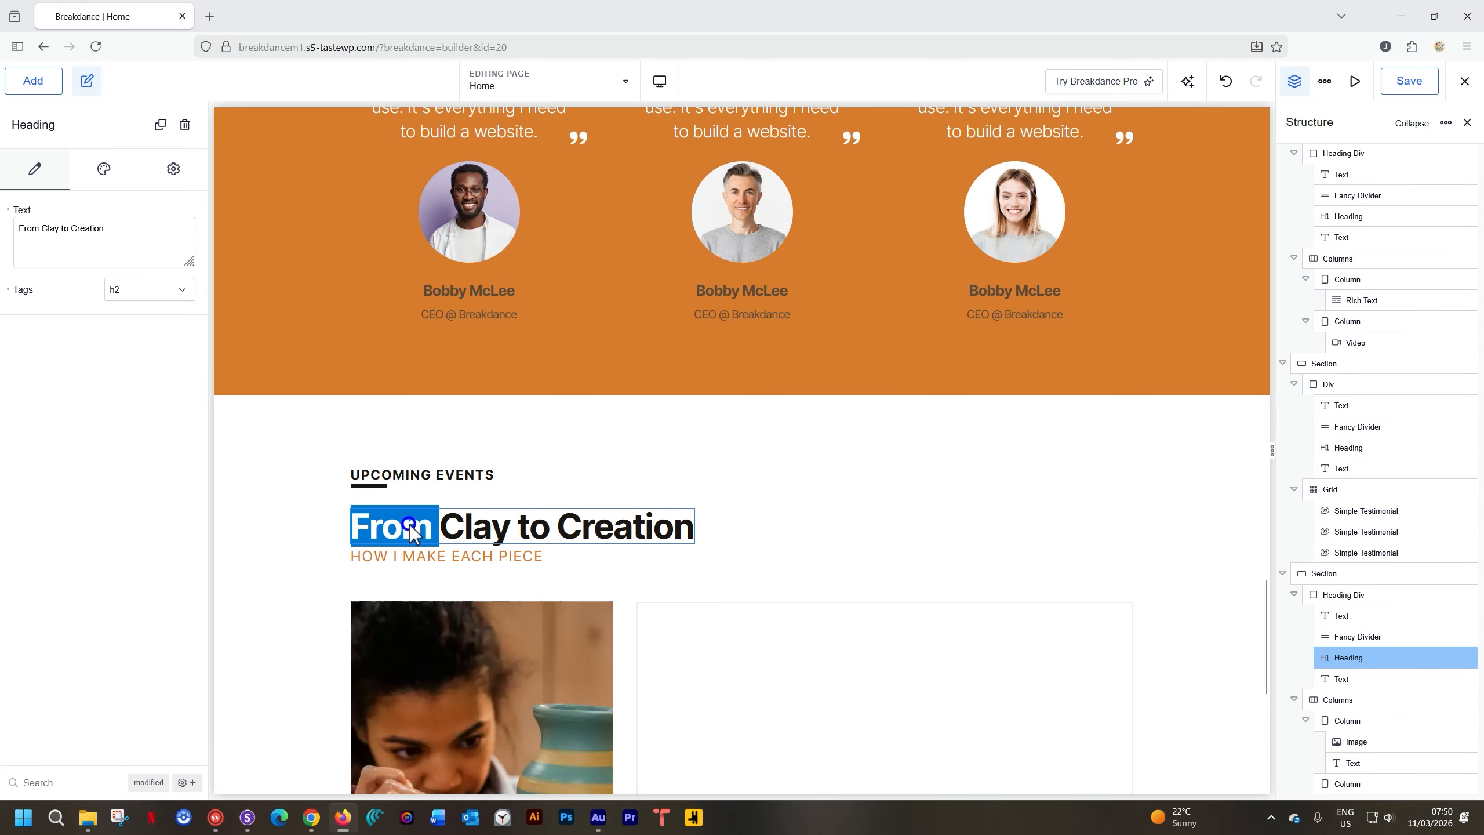
{"action": "key", "text": "ctrl+a"}
{"action": "type", "text": "Workshops"}
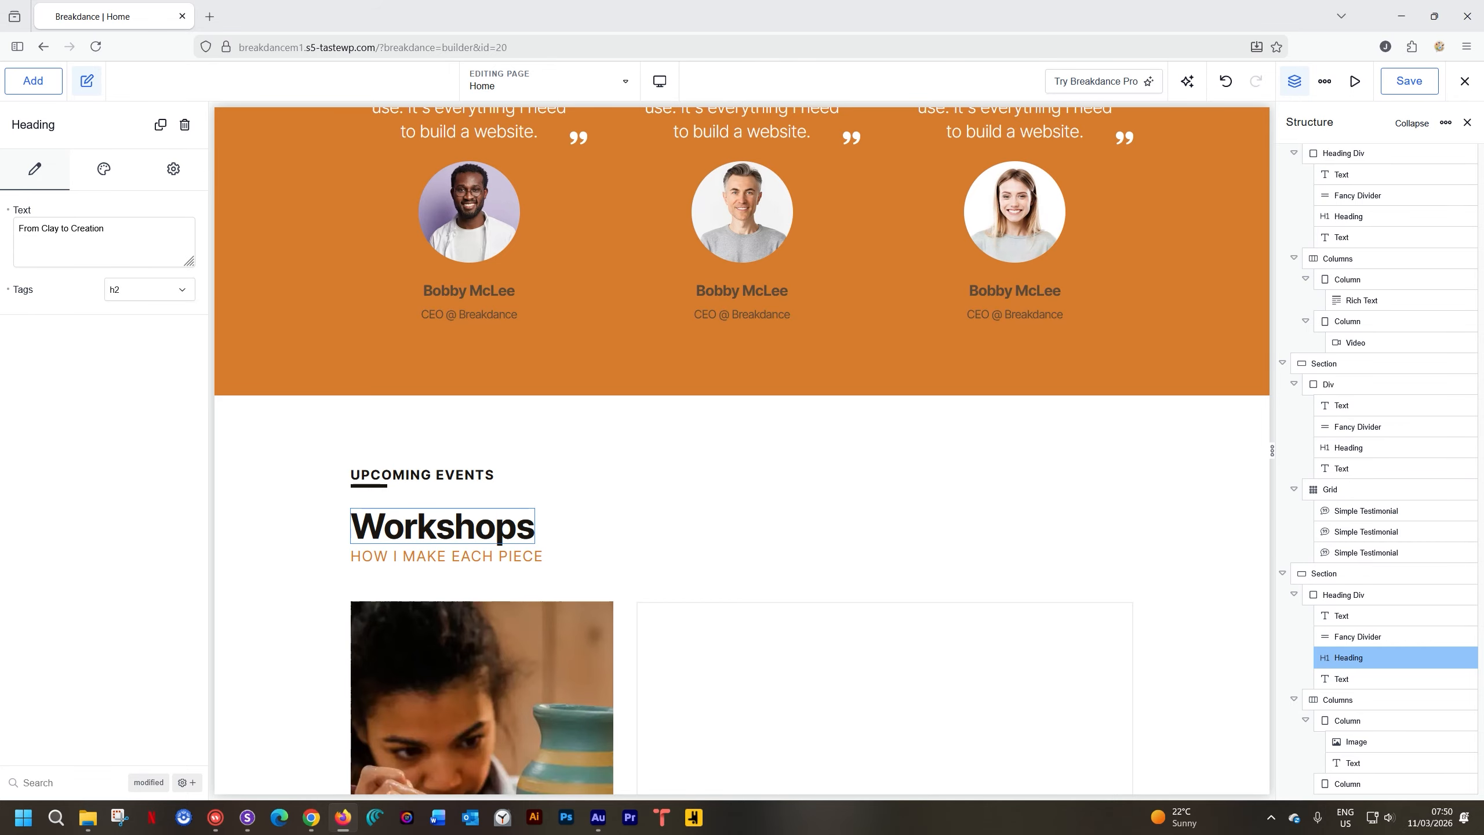
{"action": "triple_click", "coordinate": [396, 556]}
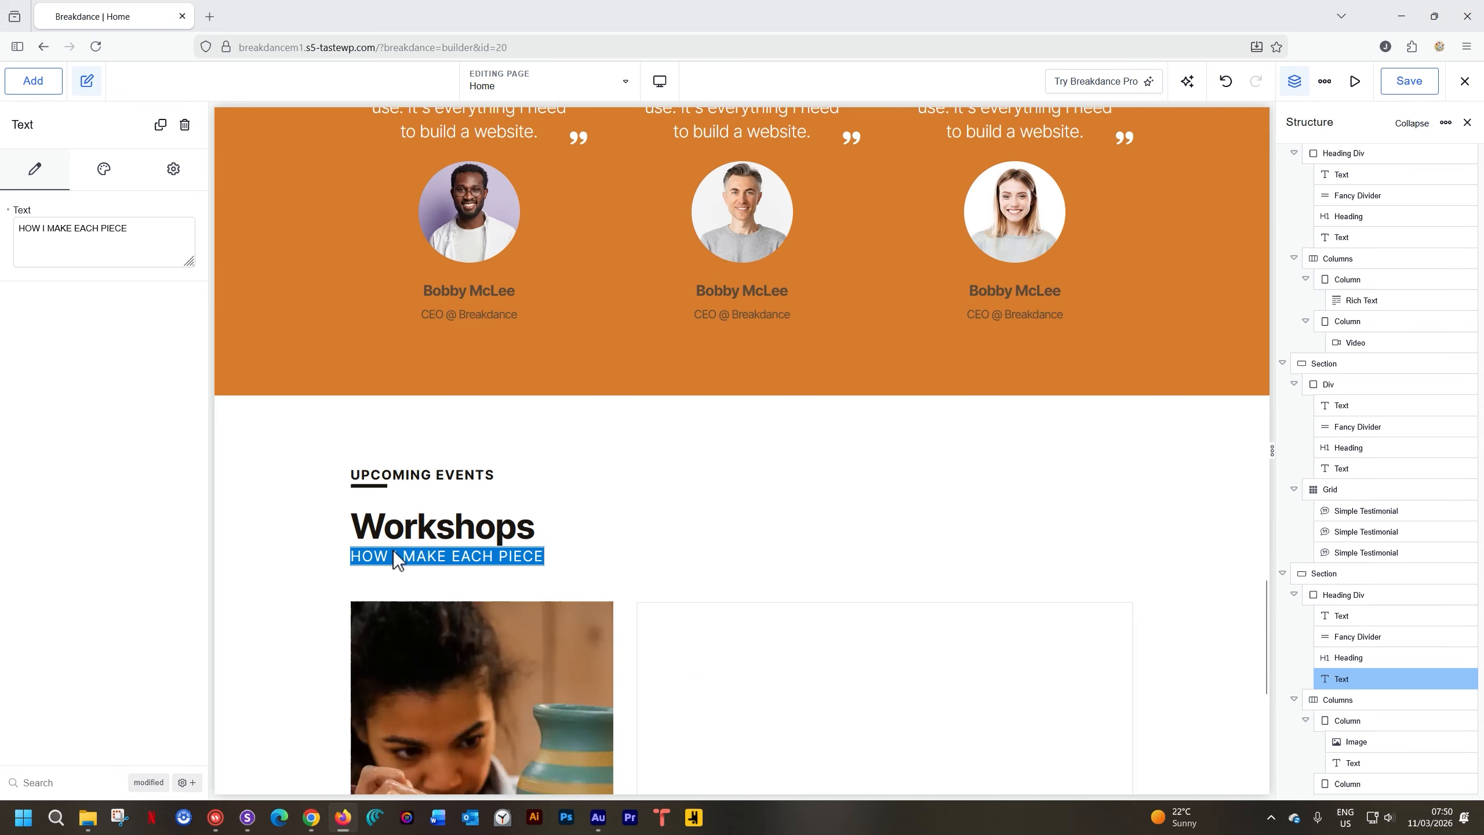
{"action": "type", "text": "LEARN FROM ME"}
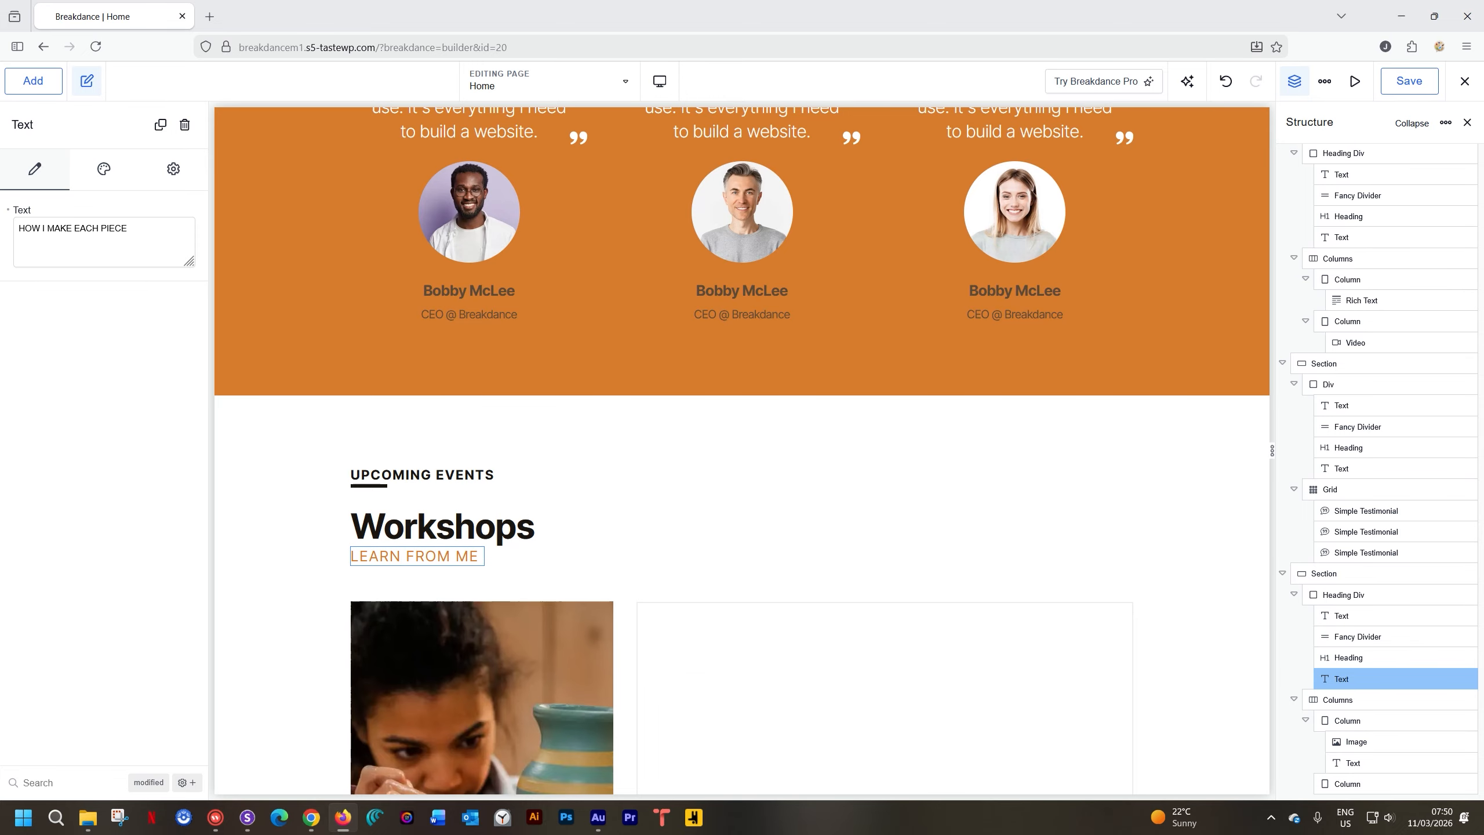
{"action": "type", "text": " TO MAKE GREAT POTTERY"}
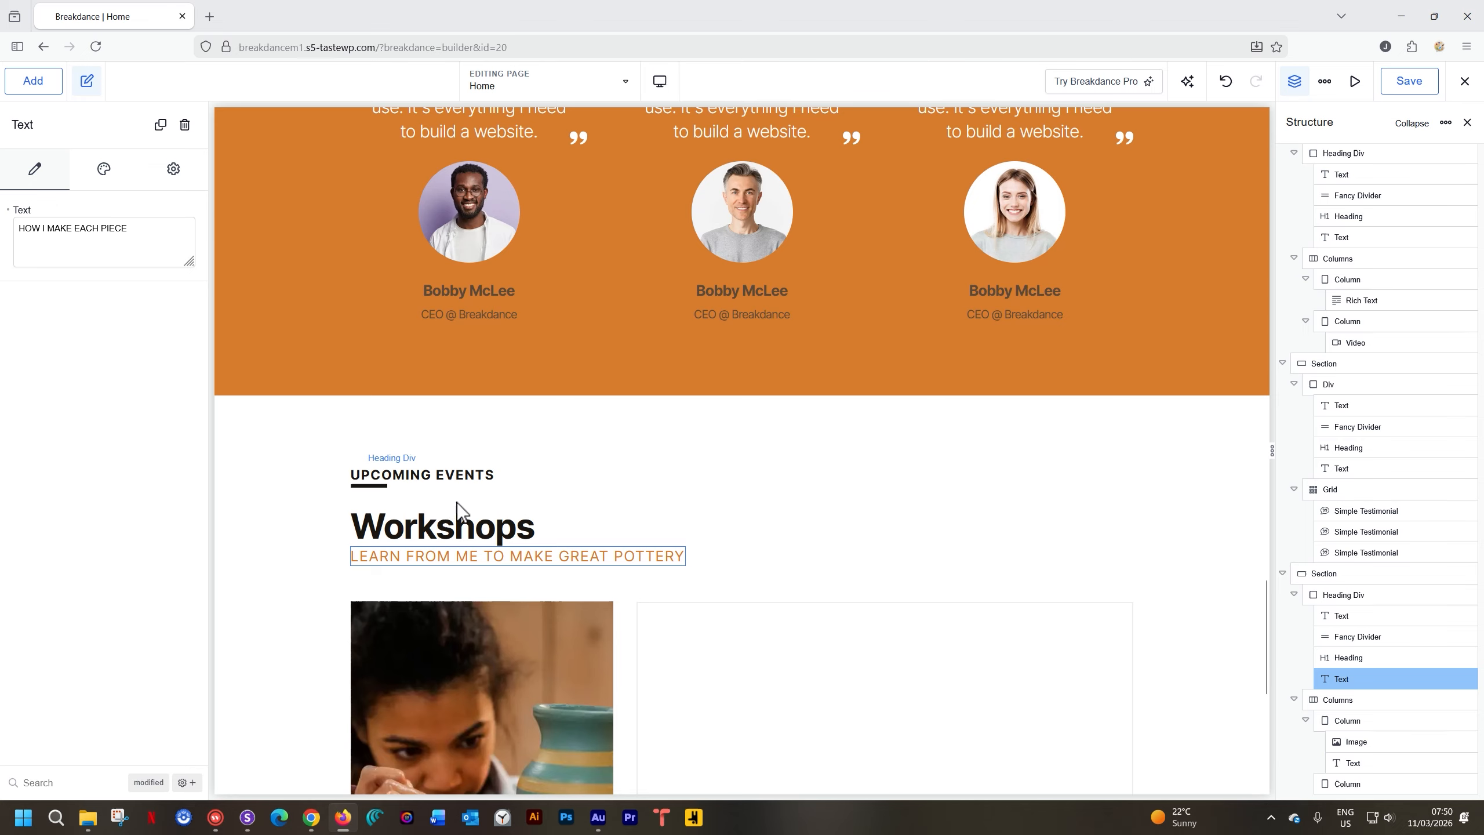
{"action": "left_click", "coordinate": [592, 443]}
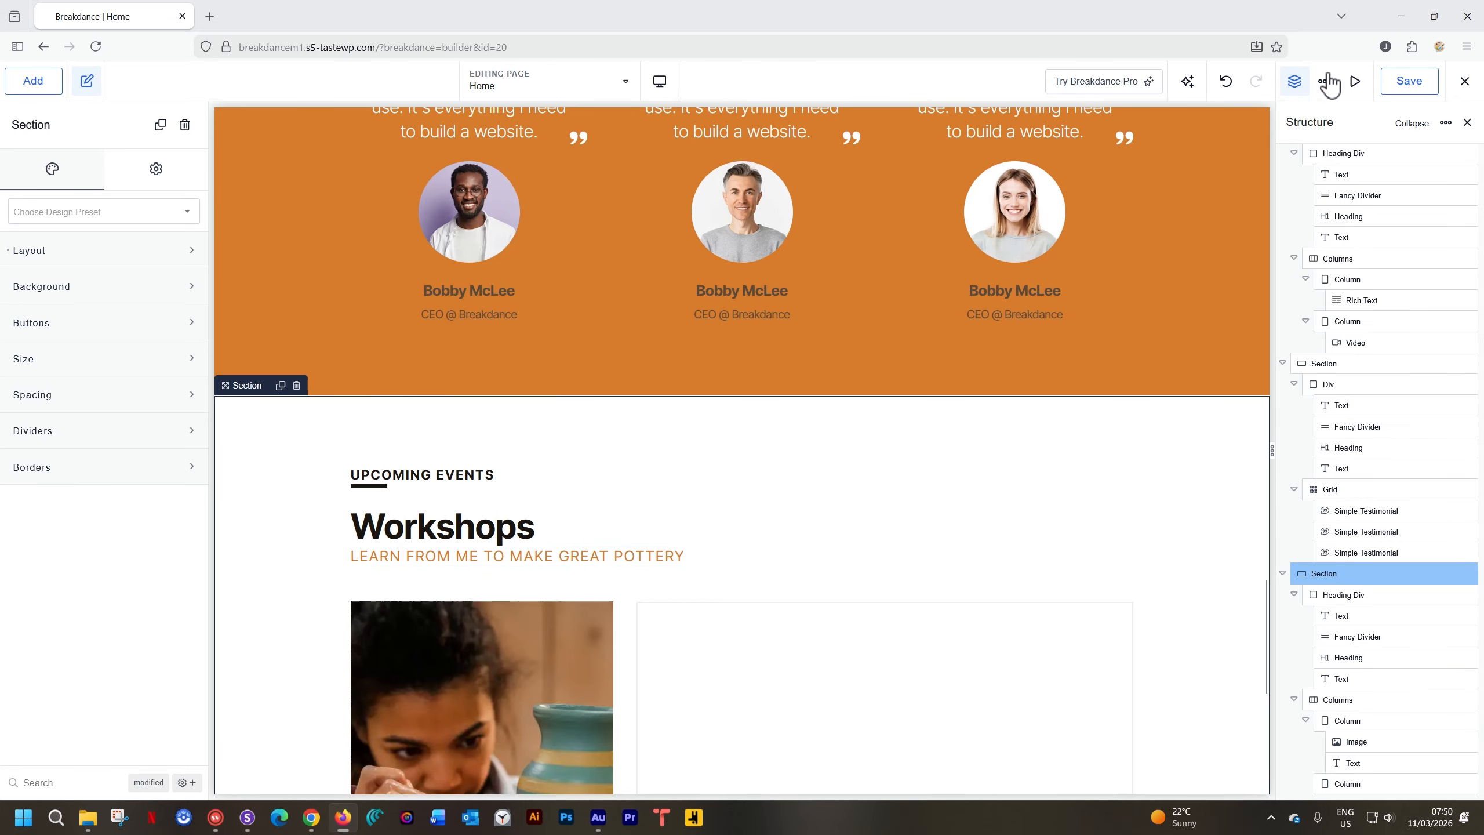
Collapse the structure list and name the section after Process Video Testimonials and the last one Workshops
{"action": "left_click", "coordinate": [1415, 123]}
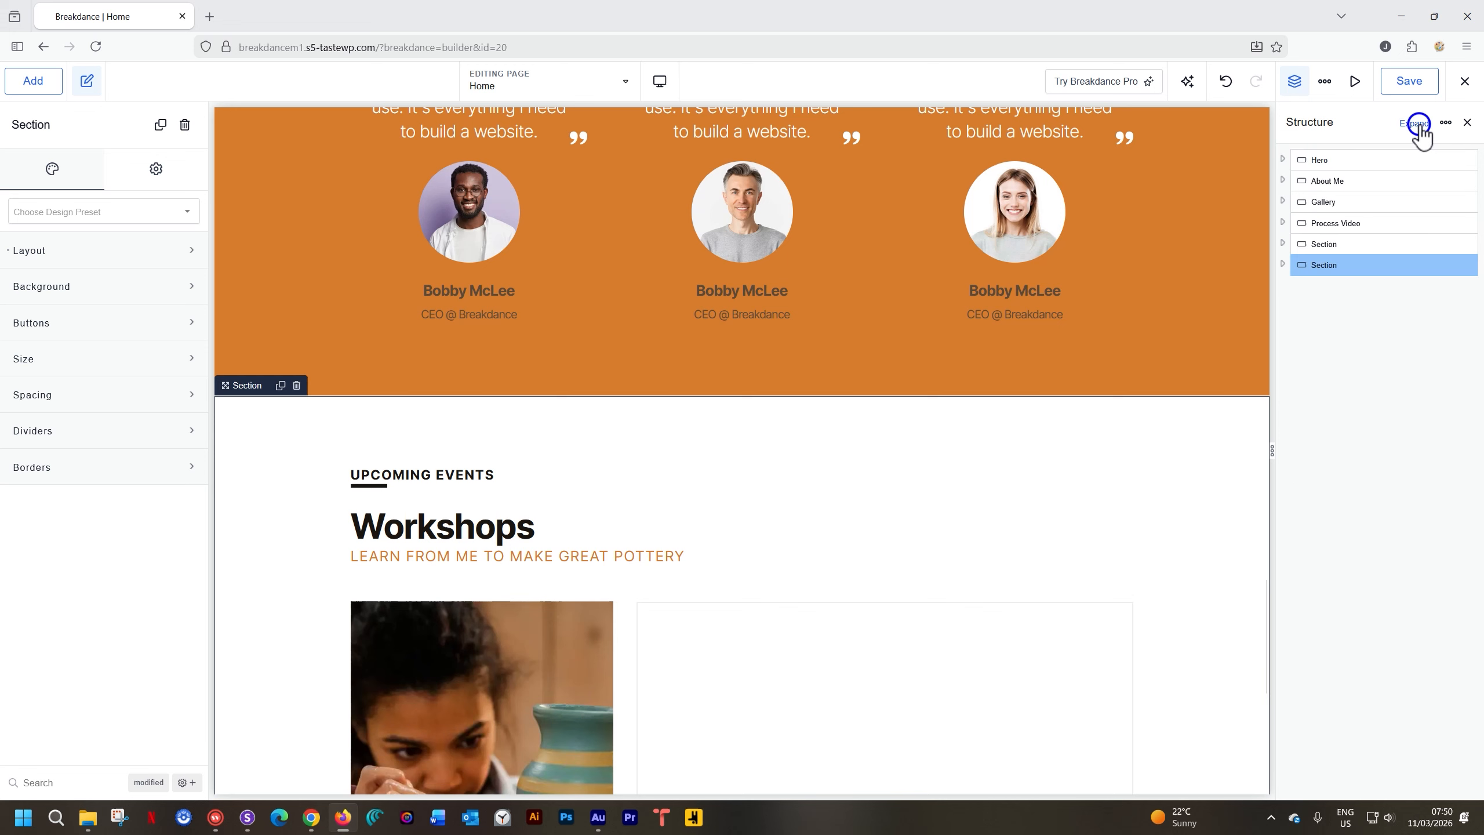
{"action": "left_click", "coordinate": [1324, 245]}
{"action": "double_click", "coordinate": [1325, 246]}
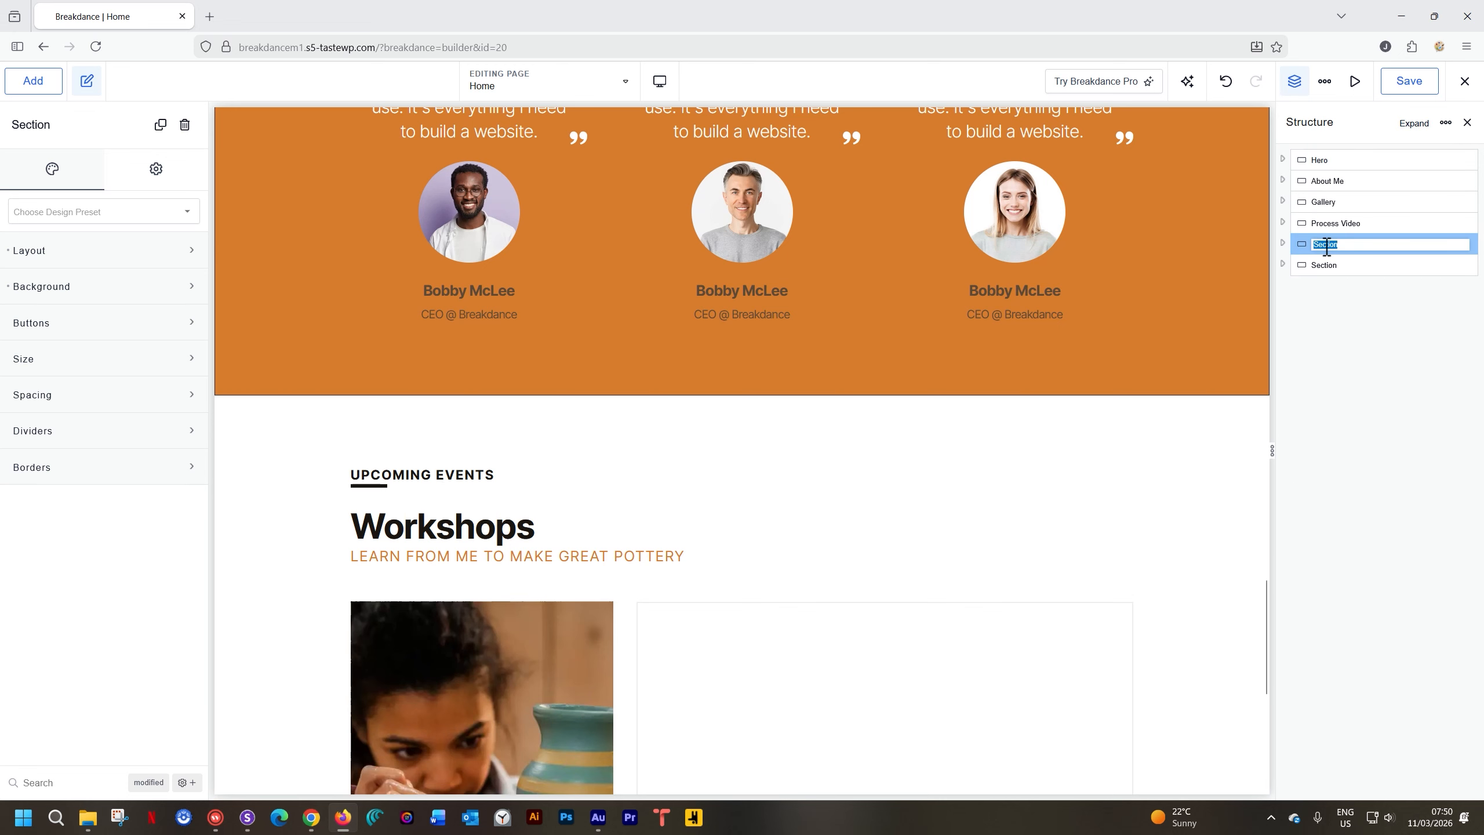
{"action": "type", "text": "Testimonials"}
{"action": "left_click", "coordinate": [1330, 281]}
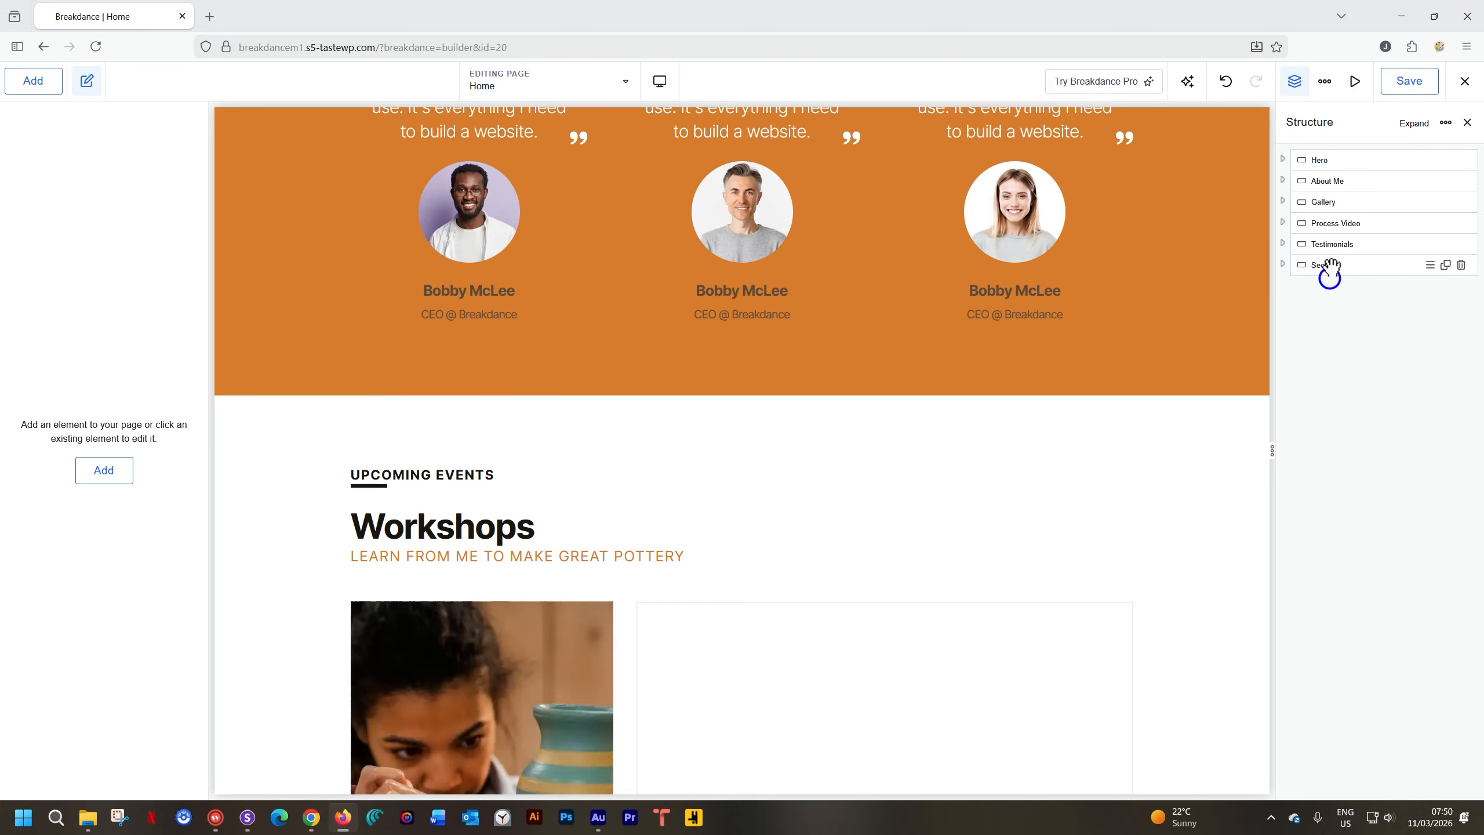
{"action": "double_click", "coordinate": [1335, 265]}
{"action": "type", "text": "Workshops"}
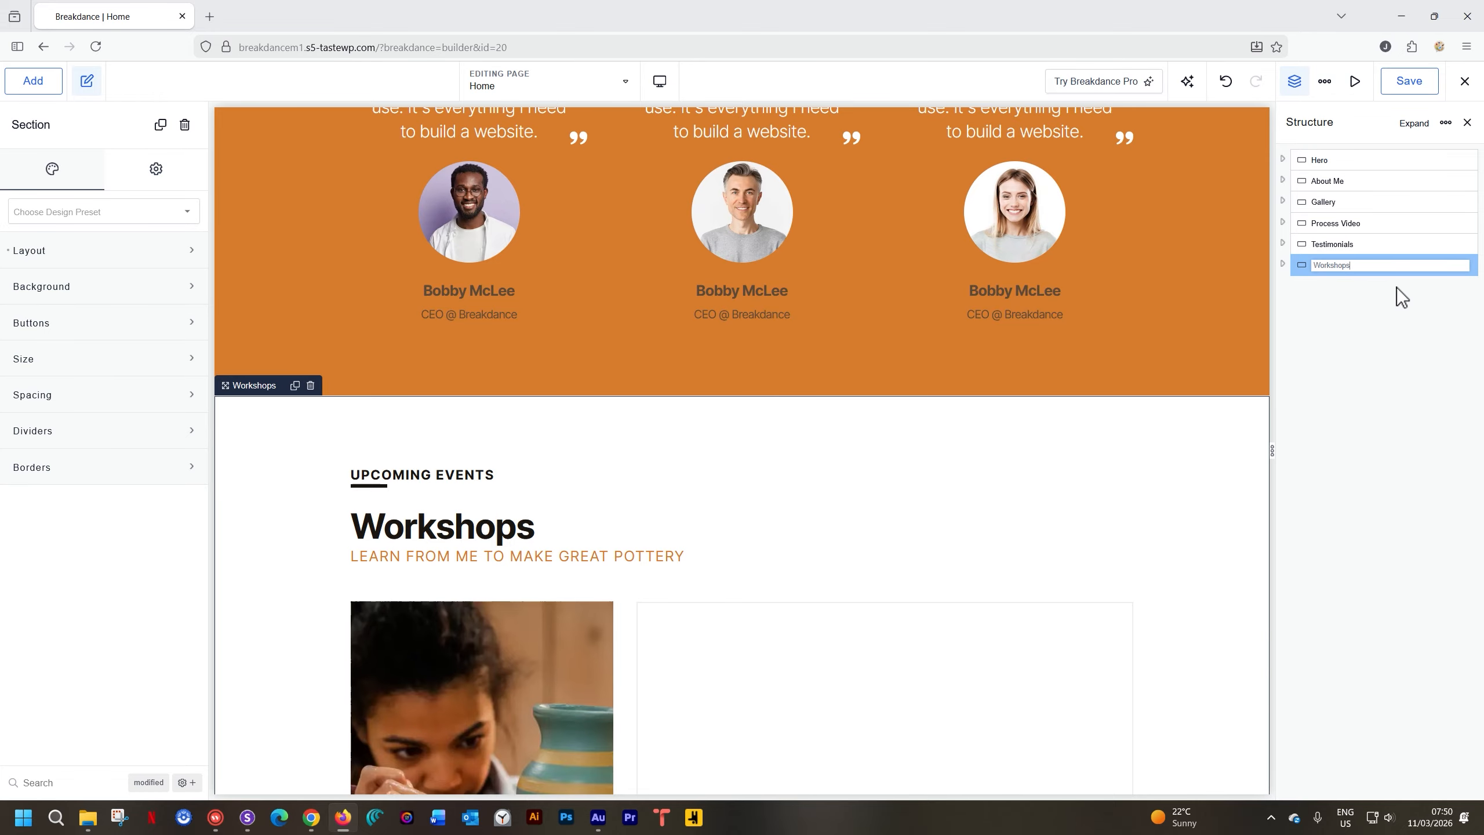
{"action": "left_click", "coordinate": [1387, 312]}
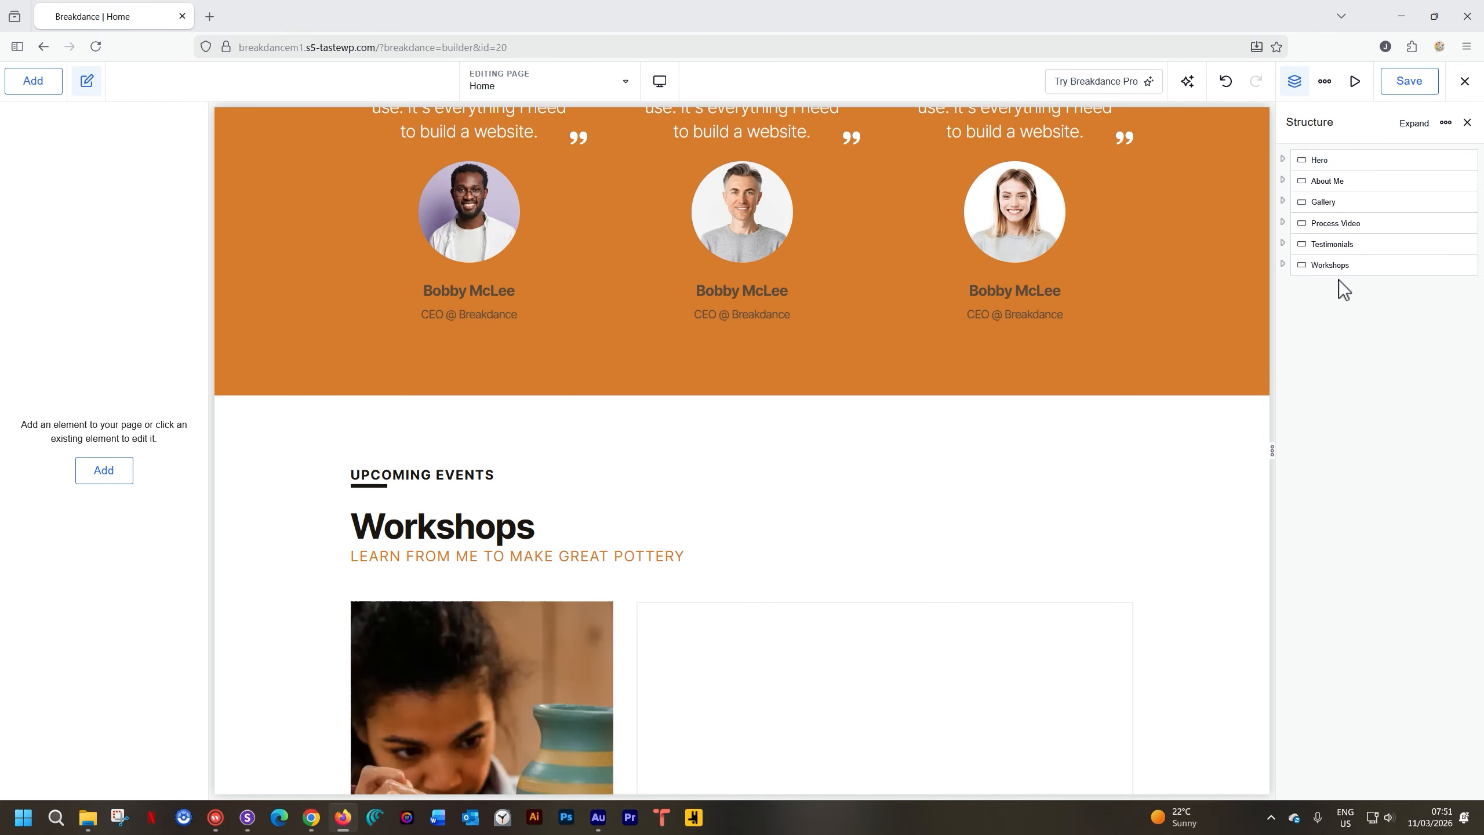
Add a Rich Text block to the workshop section's empty right column and open its editor
{"action": "scroll", "coordinate": [945, 378], "scroll_direction": "down", "scroll_amount": 5}
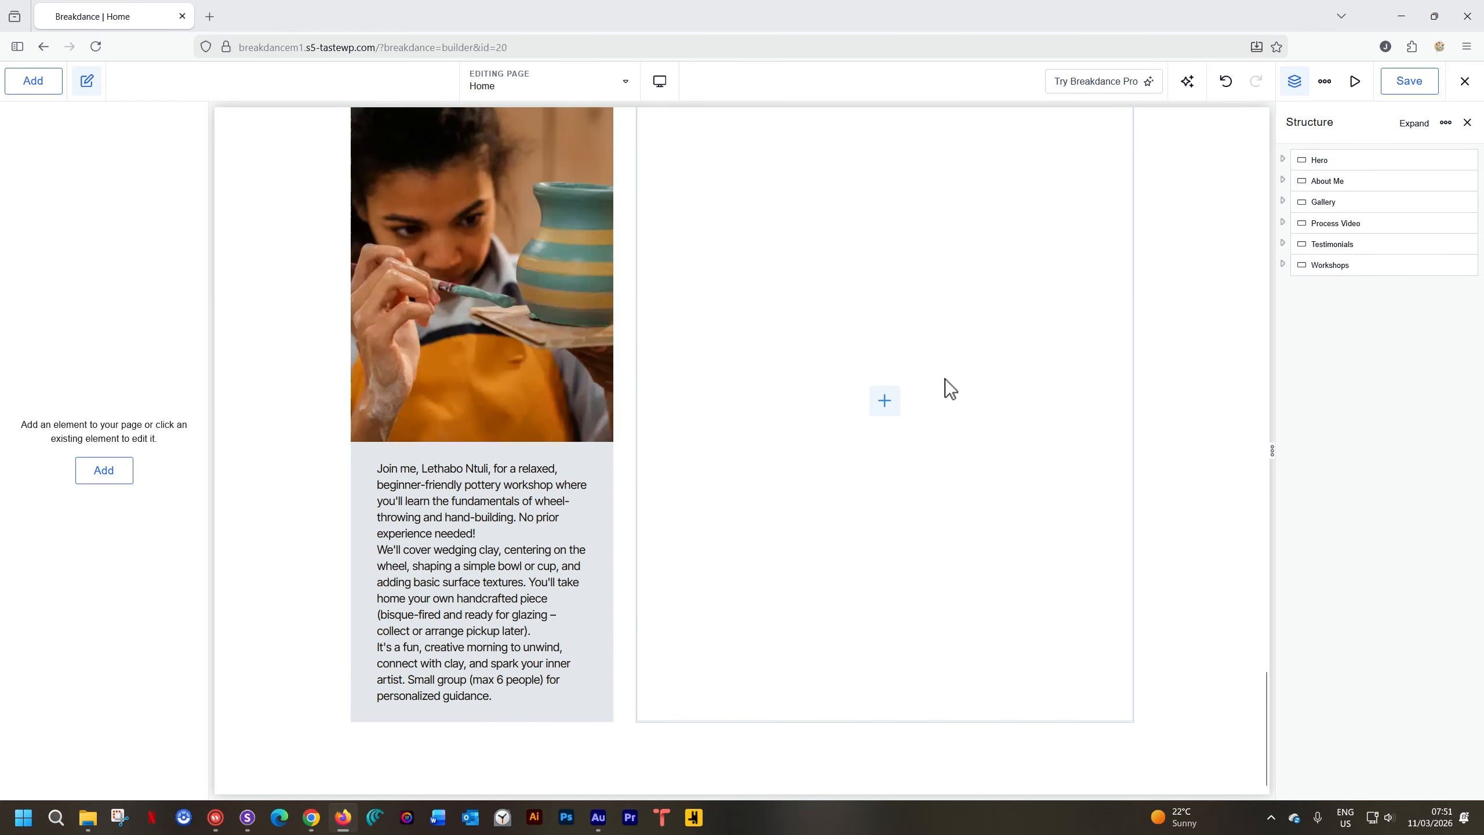
{"action": "left_click", "coordinate": [888, 404]}
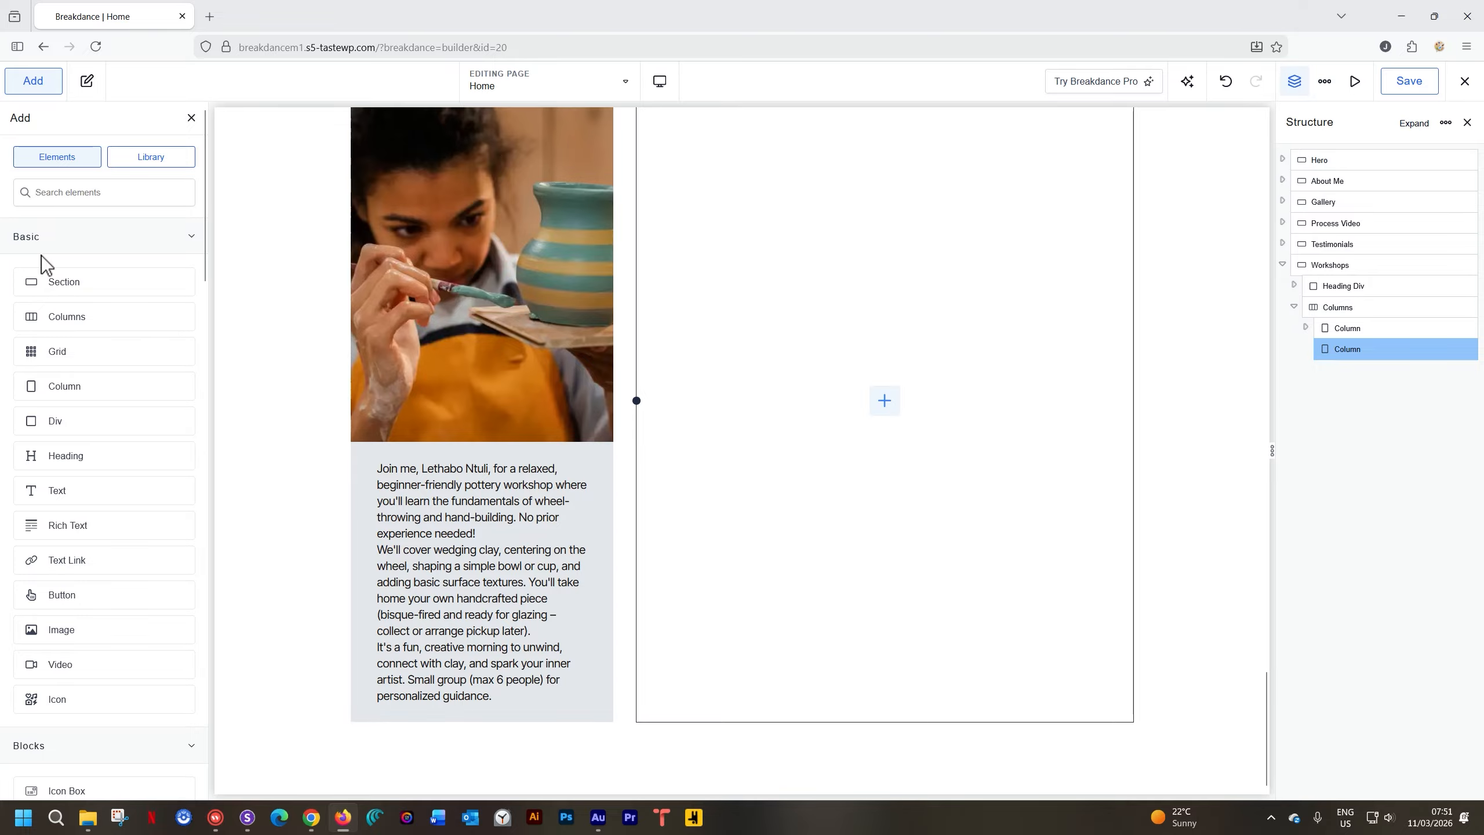
{"action": "left_click", "coordinate": [77, 529]}
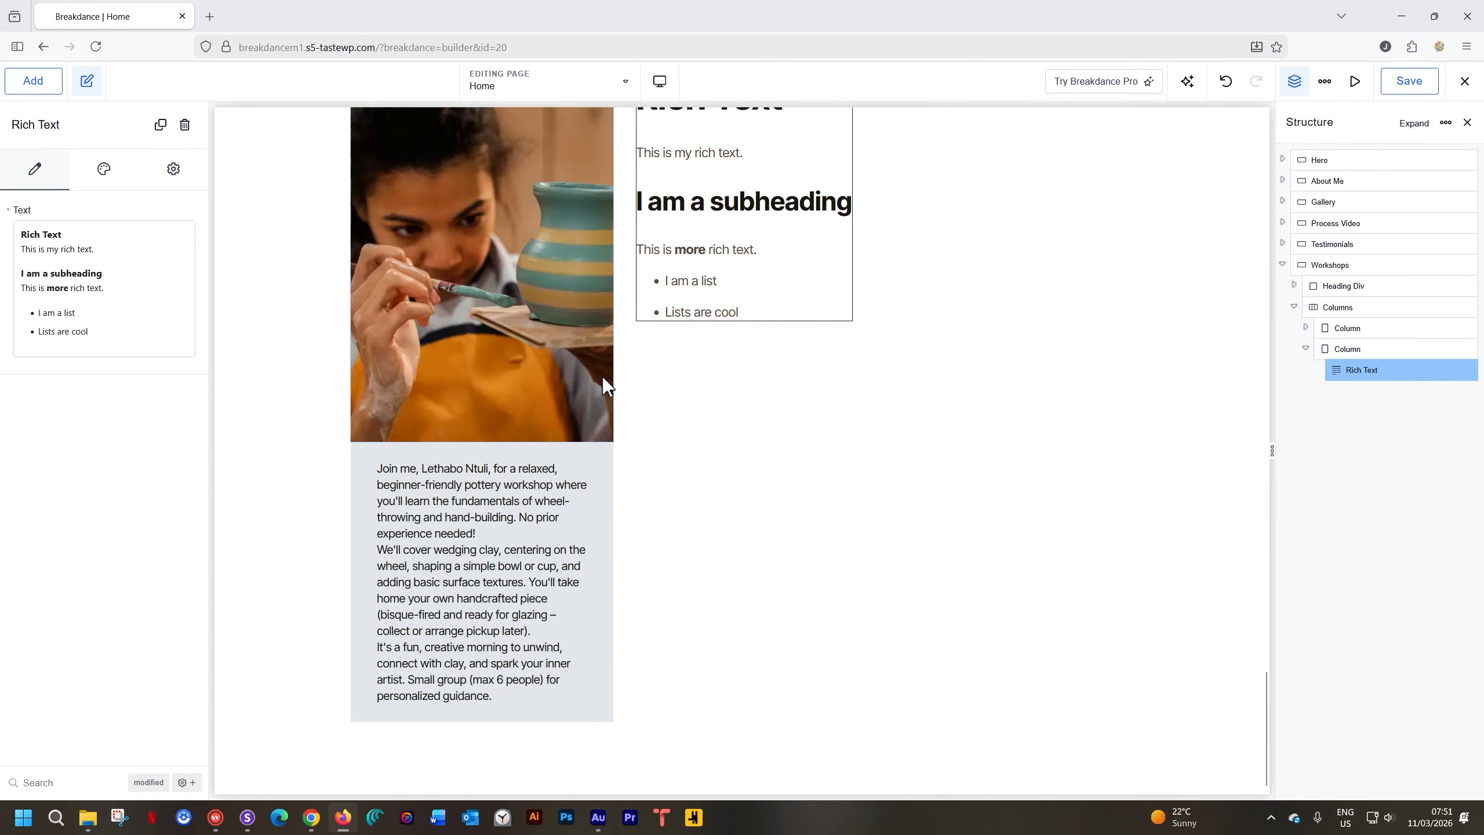
{"action": "scroll", "coordinate": [699, 386], "scroll_direction": "up", "scroll_amount": 2}
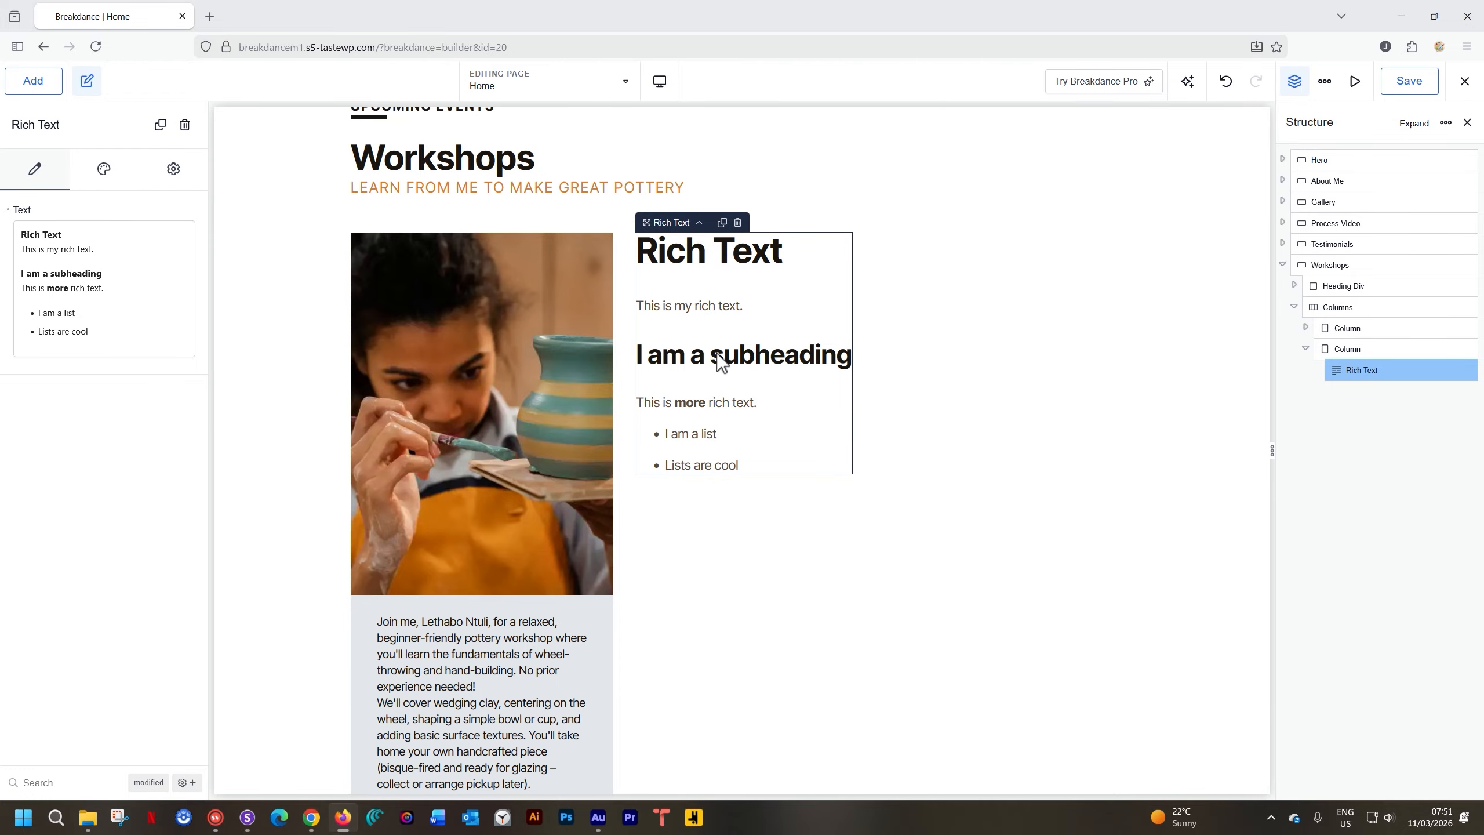
{"action": "left_click", "coordinate": [103, 313]}
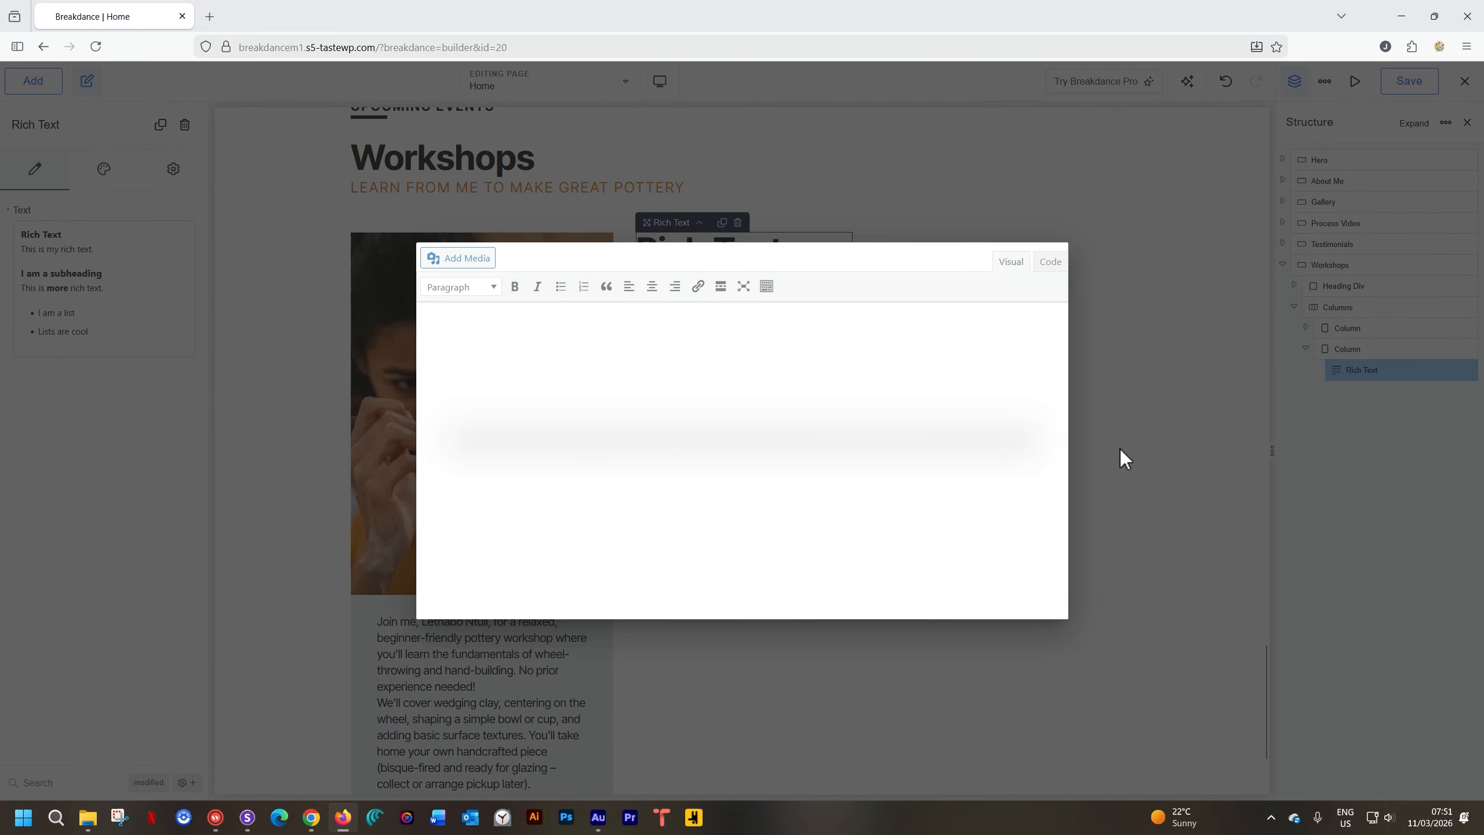
{"action": "left_click", "coordinate": [1107, 348]}
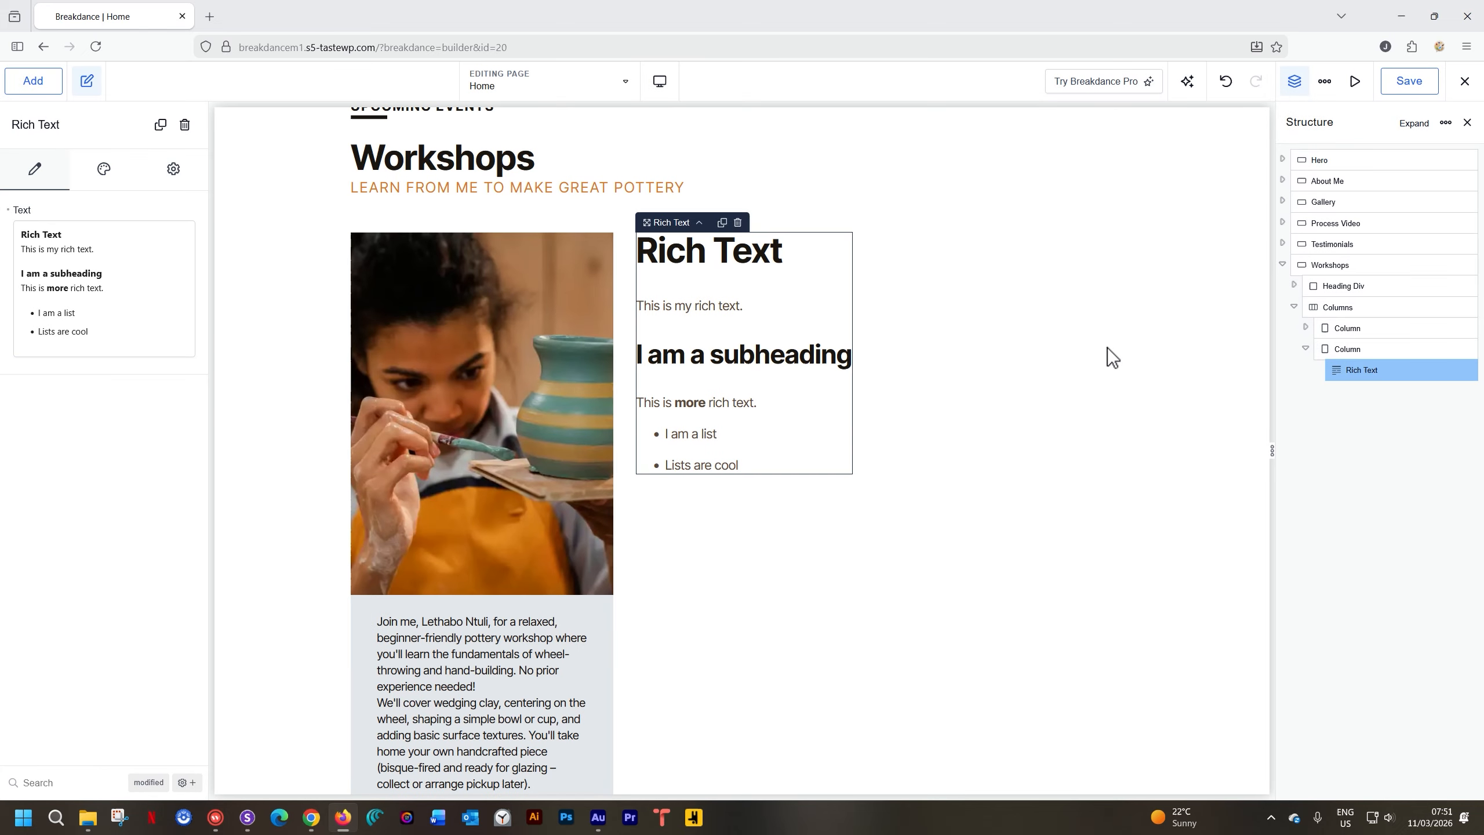
{"action": "double_click", "coordinate": [744, 309]}
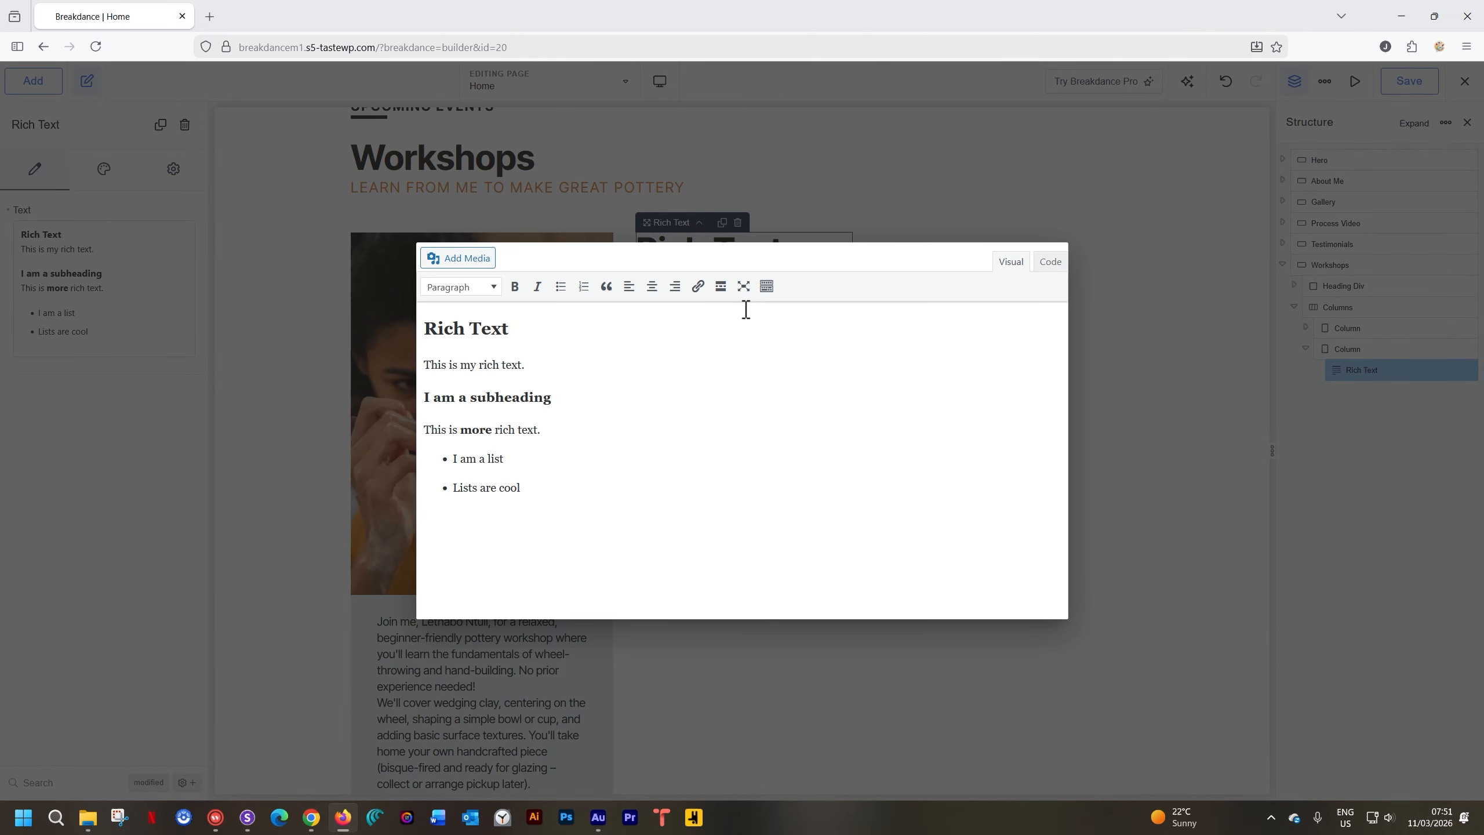
Copy the workshop details text from the live site in Chrome
{"action": "left_click", "coordinate": [311, 817]}
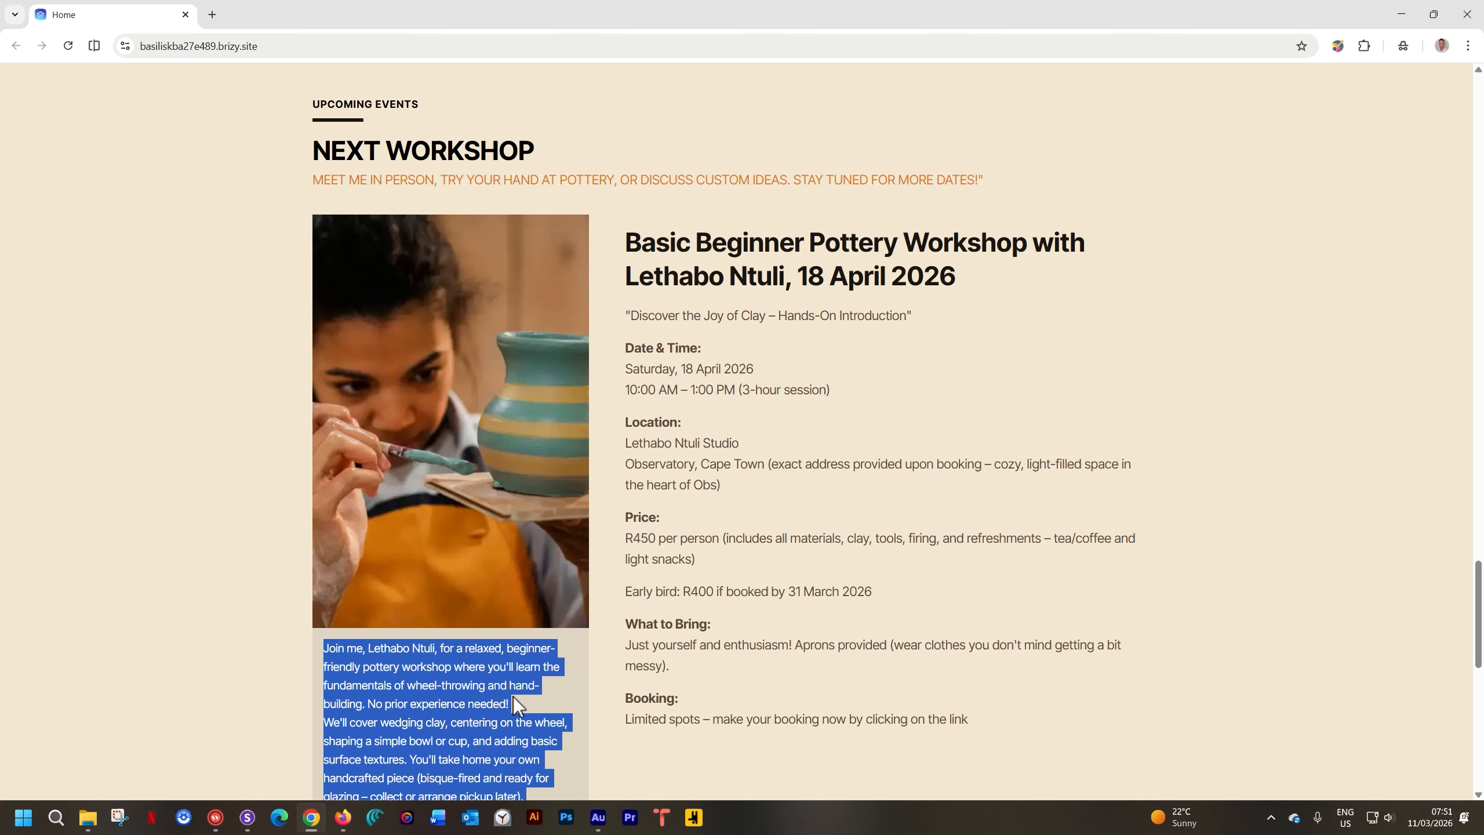
{"action": "left_click_drag", "start_coordinate": [614, 330], "coordinate": [614, 245]}
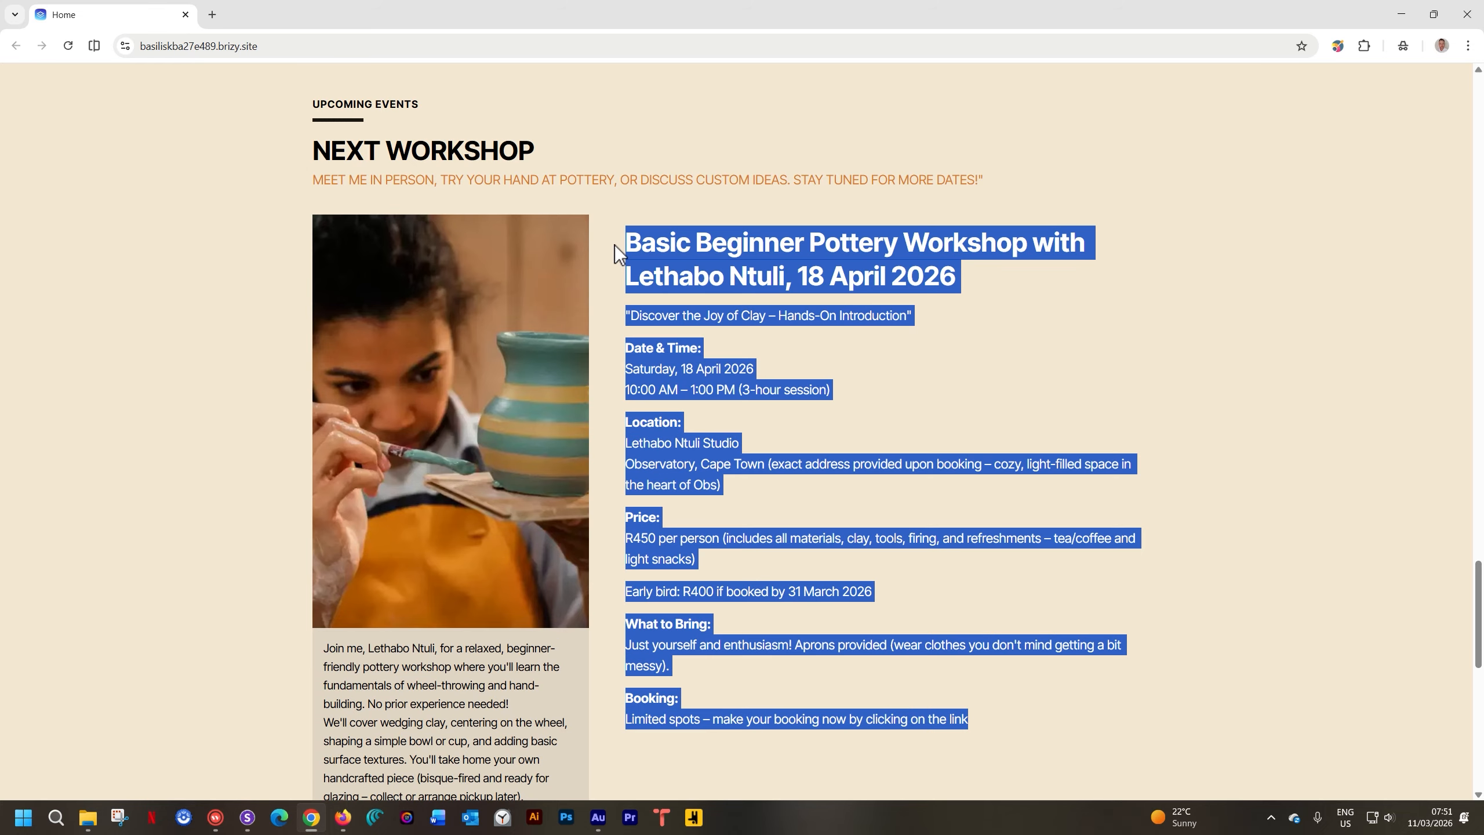
{"action": "right_click", "coordinate": [682, 246]}
{"action": "left_click", "coordinate": [710, 268]}
{"action": "left_click", "coordinate": [343, 817]}
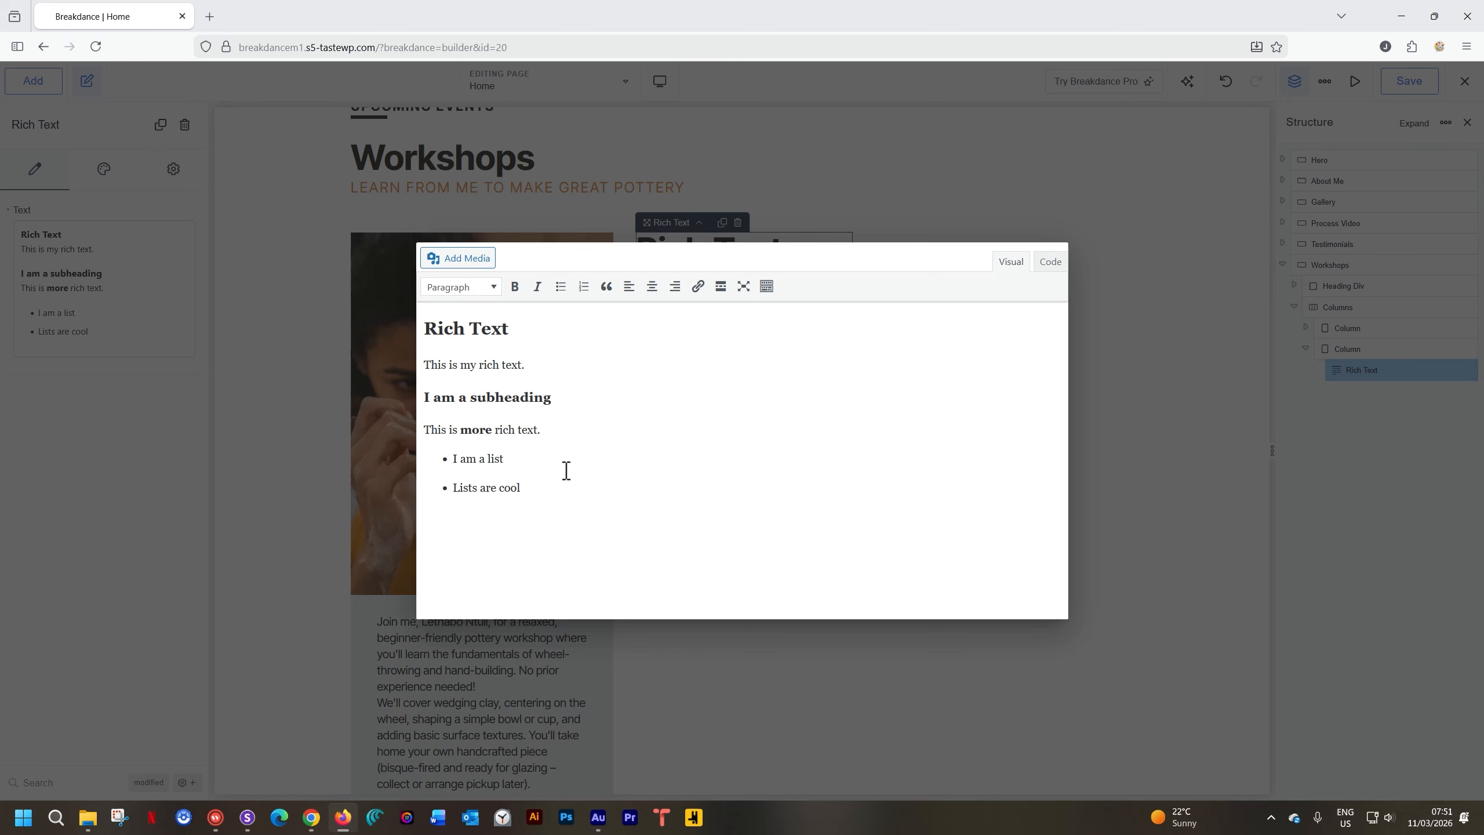
Replace the editor's placeholder text with the pasted Basic Beginner Pottery Workshop details
{"action": "left_click", "coordinate": [594, 394]}
{"action": "key", "text": "ctrl+a"}
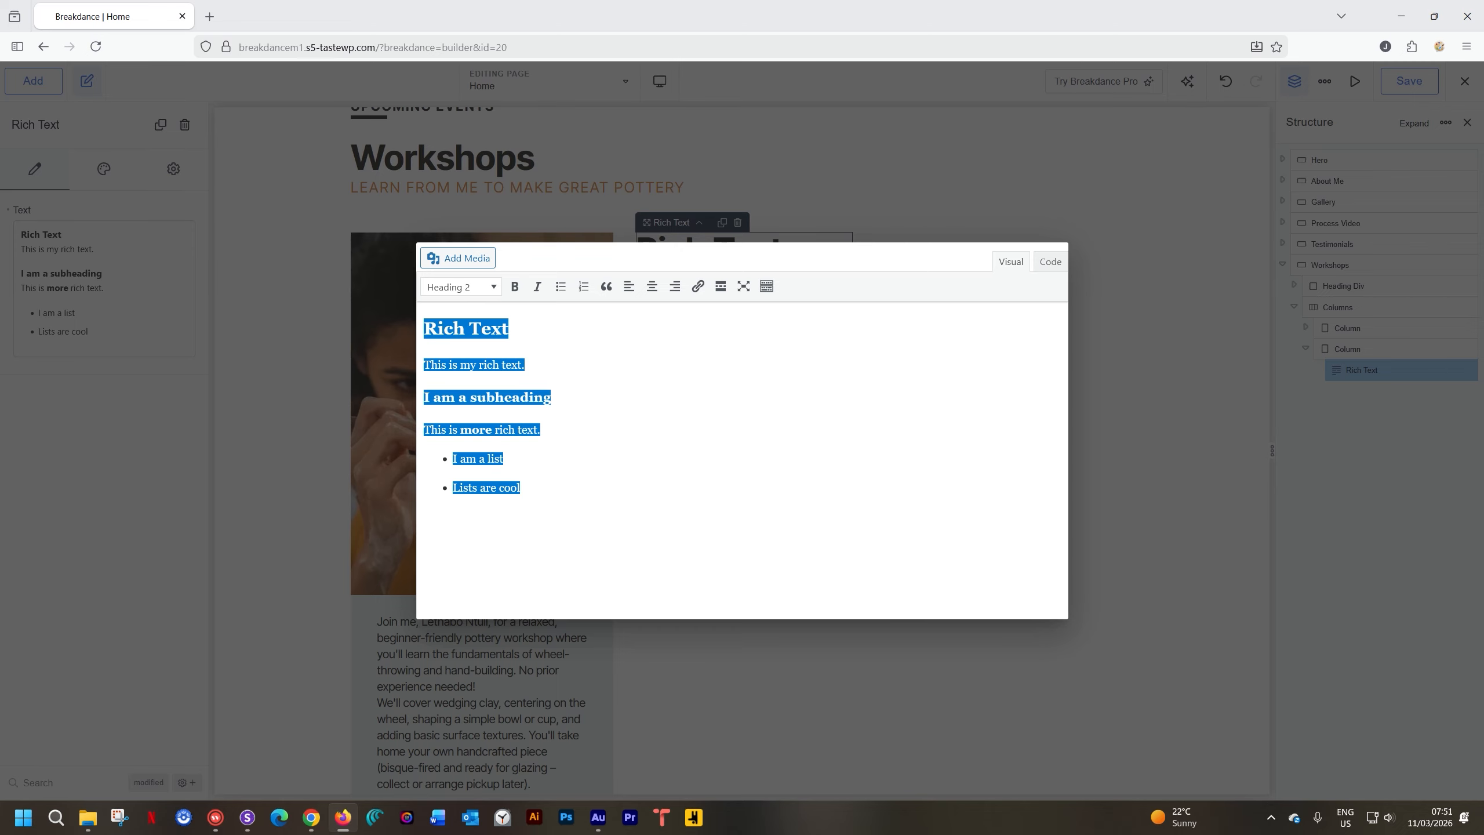
{"action": "key", "text": "ctrl+v"}
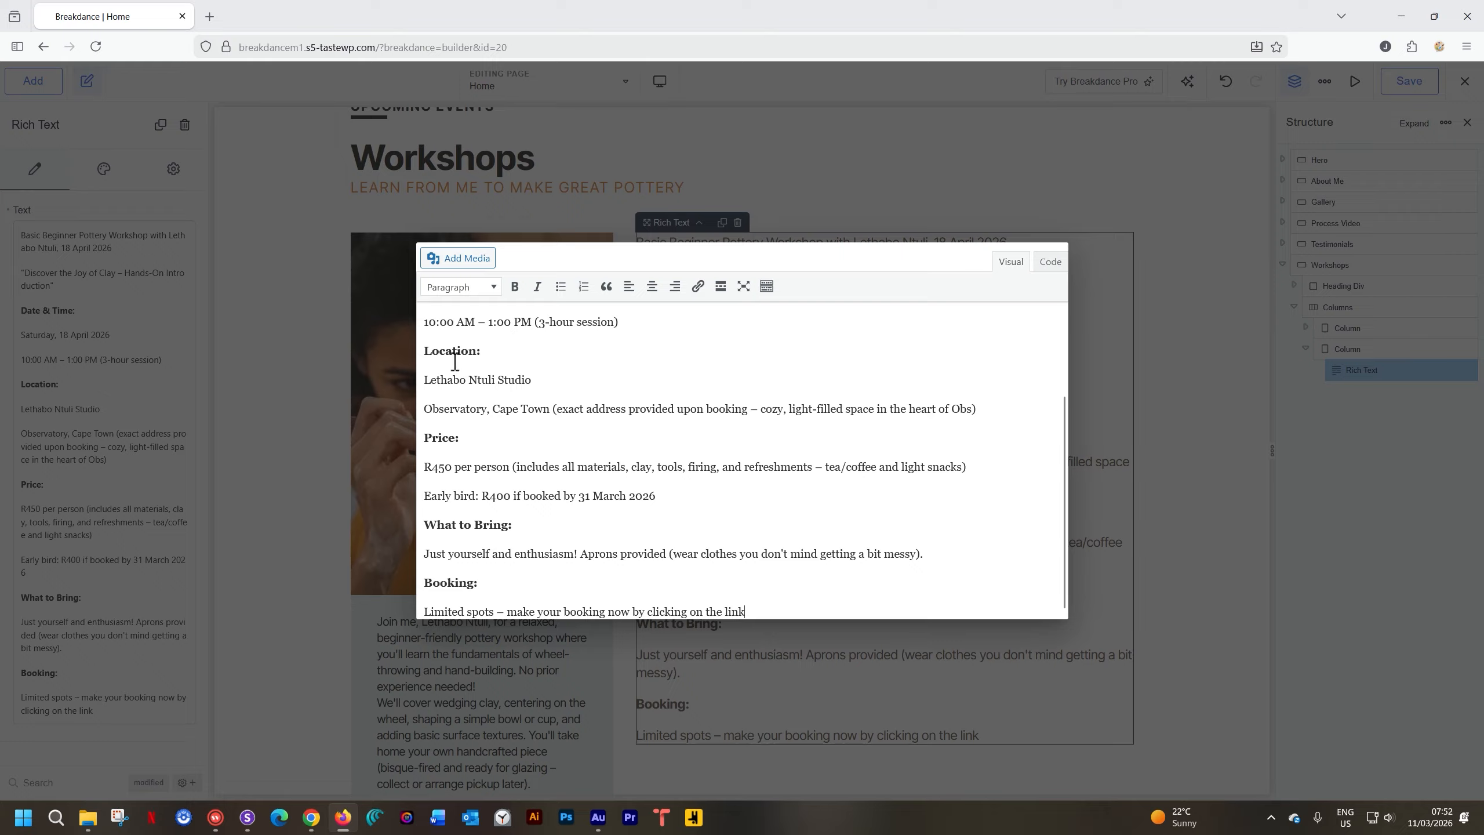
{"action": "scroll", "coordinate": [509, 445], "scroll_direction": "up", "scroll_amount": 1}
{"action": "scroll", "coordinate": [510, 445], "scroll_direction": "up", "scroll_amount": 2}
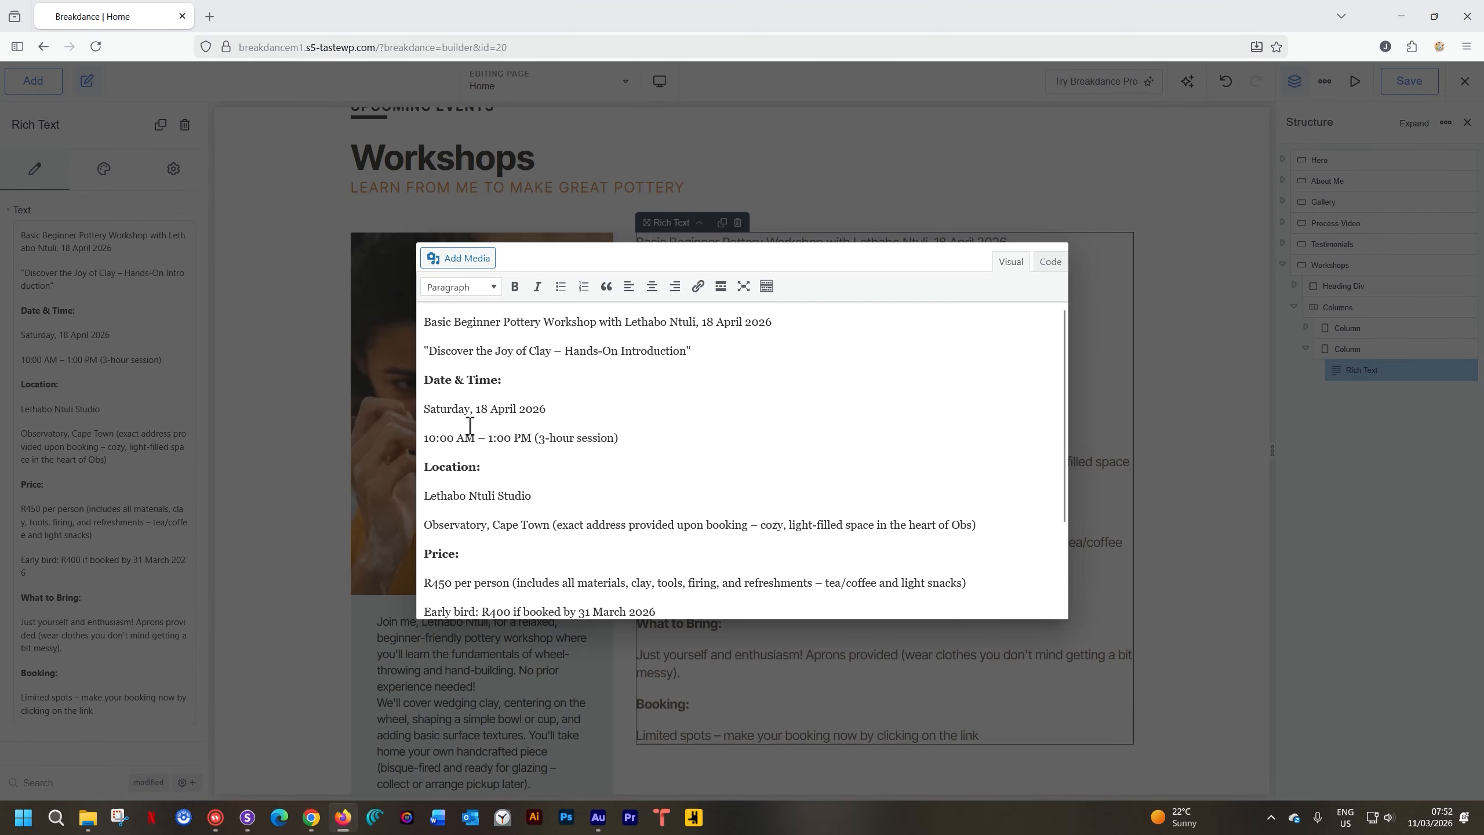
{"action": "scroll", "coordinate": [568, 506], "scroll_direction": "down", "scroll_amount": 2}
{"action": "scroll", "coordinate": [569, 506], "scroll_direction": "up", "scroll_amount": 2}
{"action": "scroll", "coordinate": [579, 437], "scroll_direction": "down", "scroll_amount": 3}
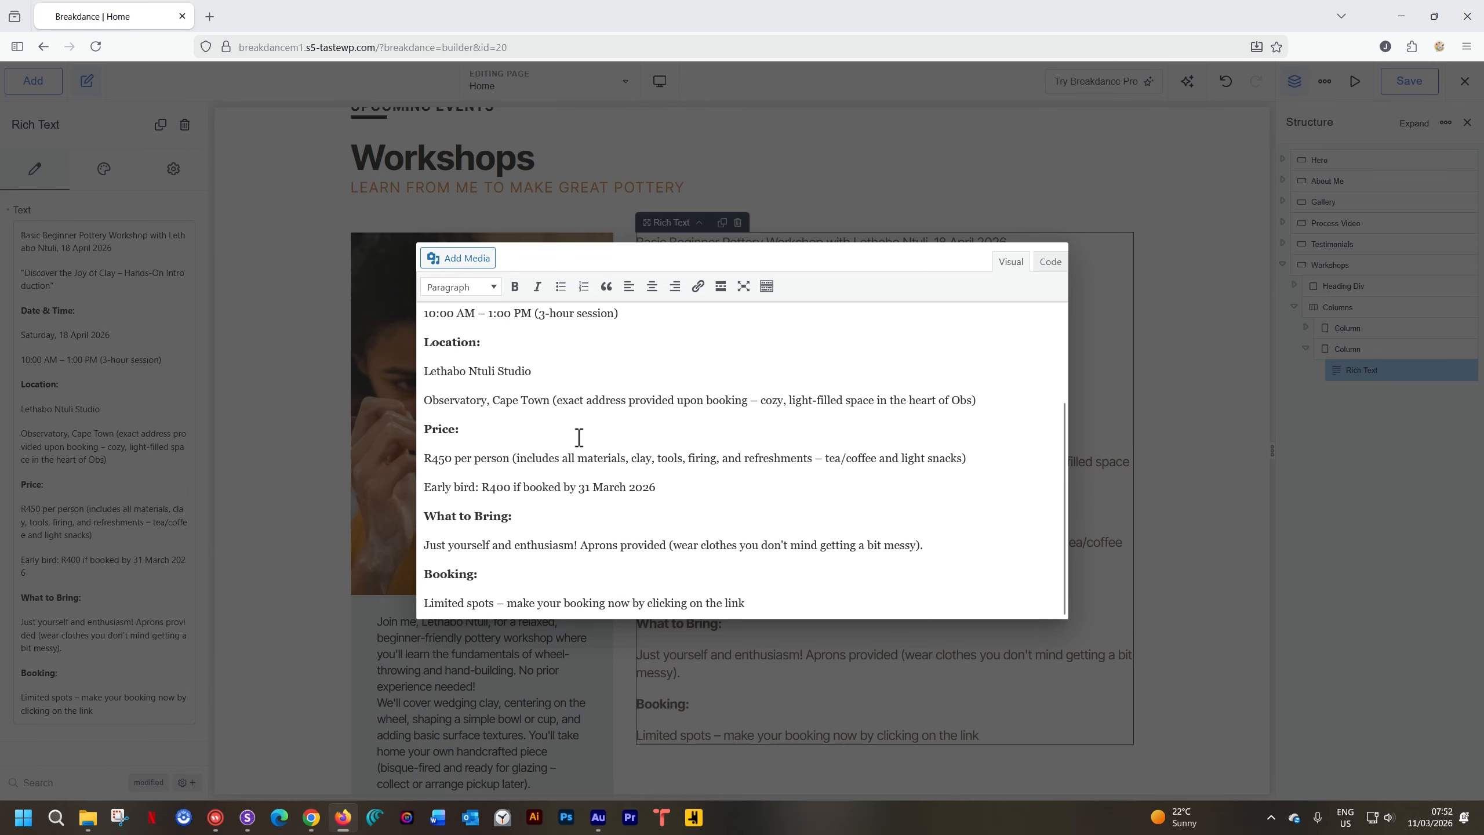
{"action": "left_click", "coordinate": [1189, 314]}
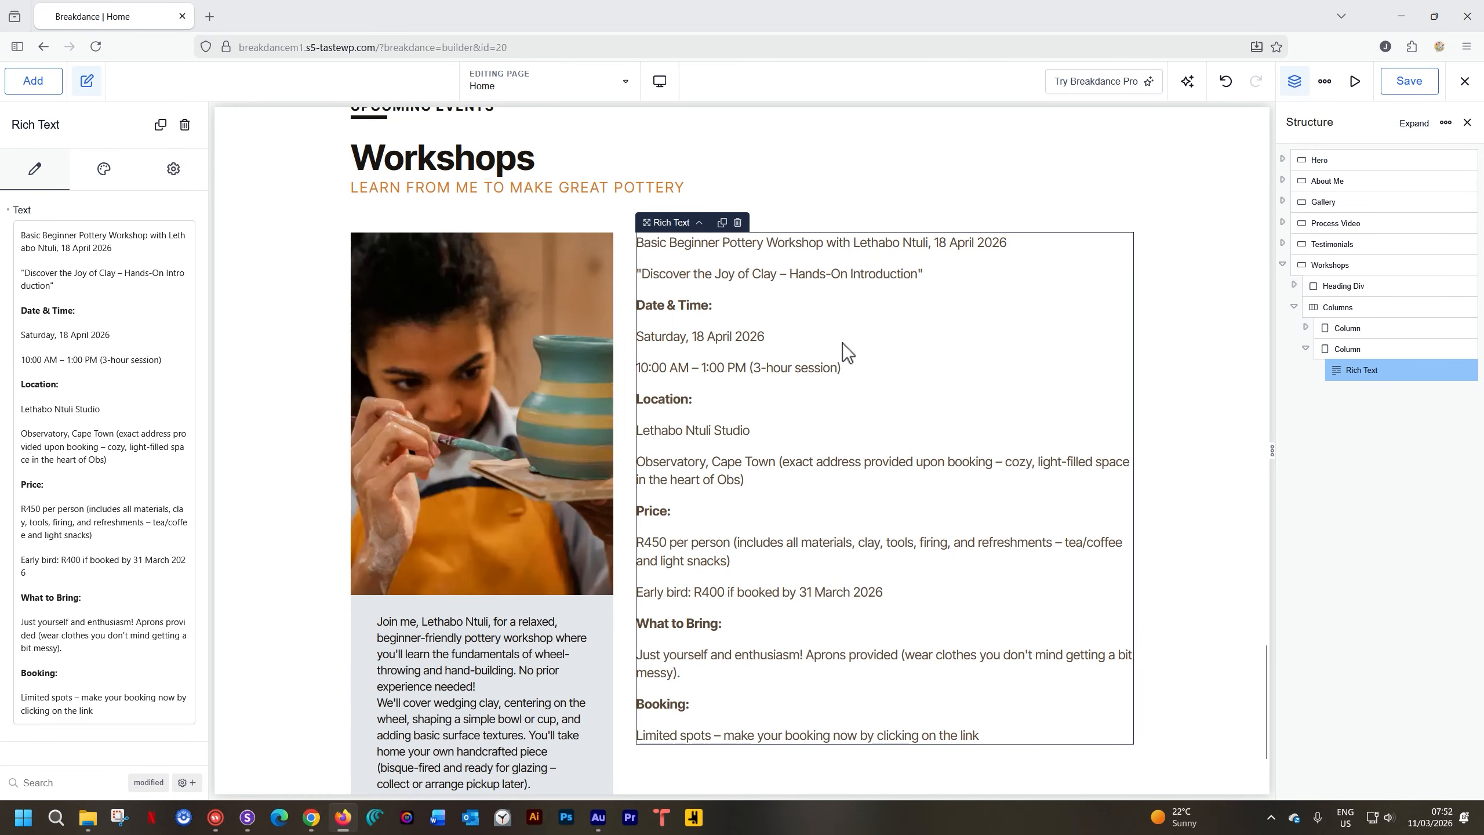
Reopen the rich text editor and make the workshop title a Heading 3
{"action": "double_click", "coordinate": [913, 326]}
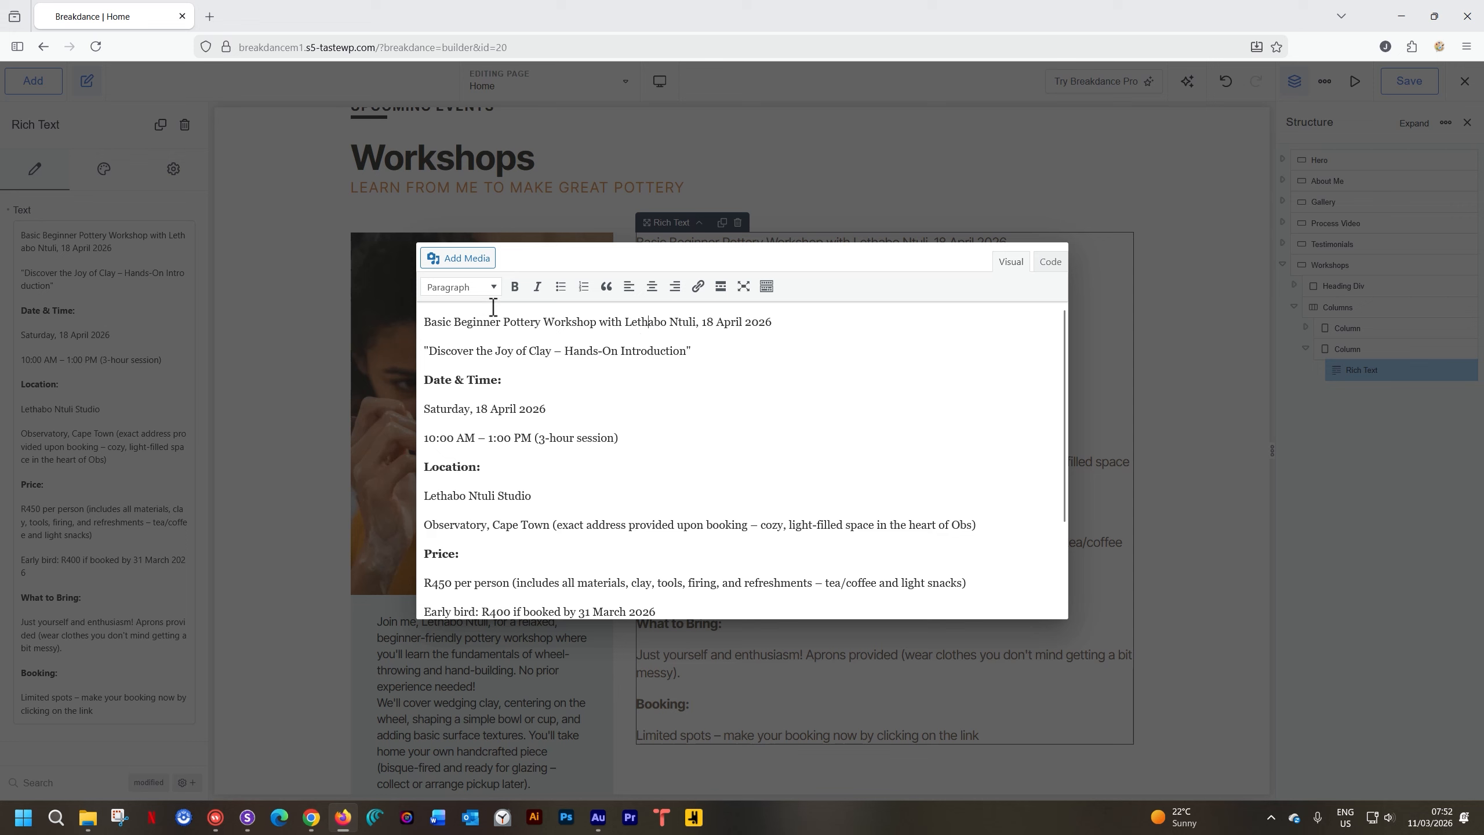
{"action": "left_click", "coordinate": [494, 286]}
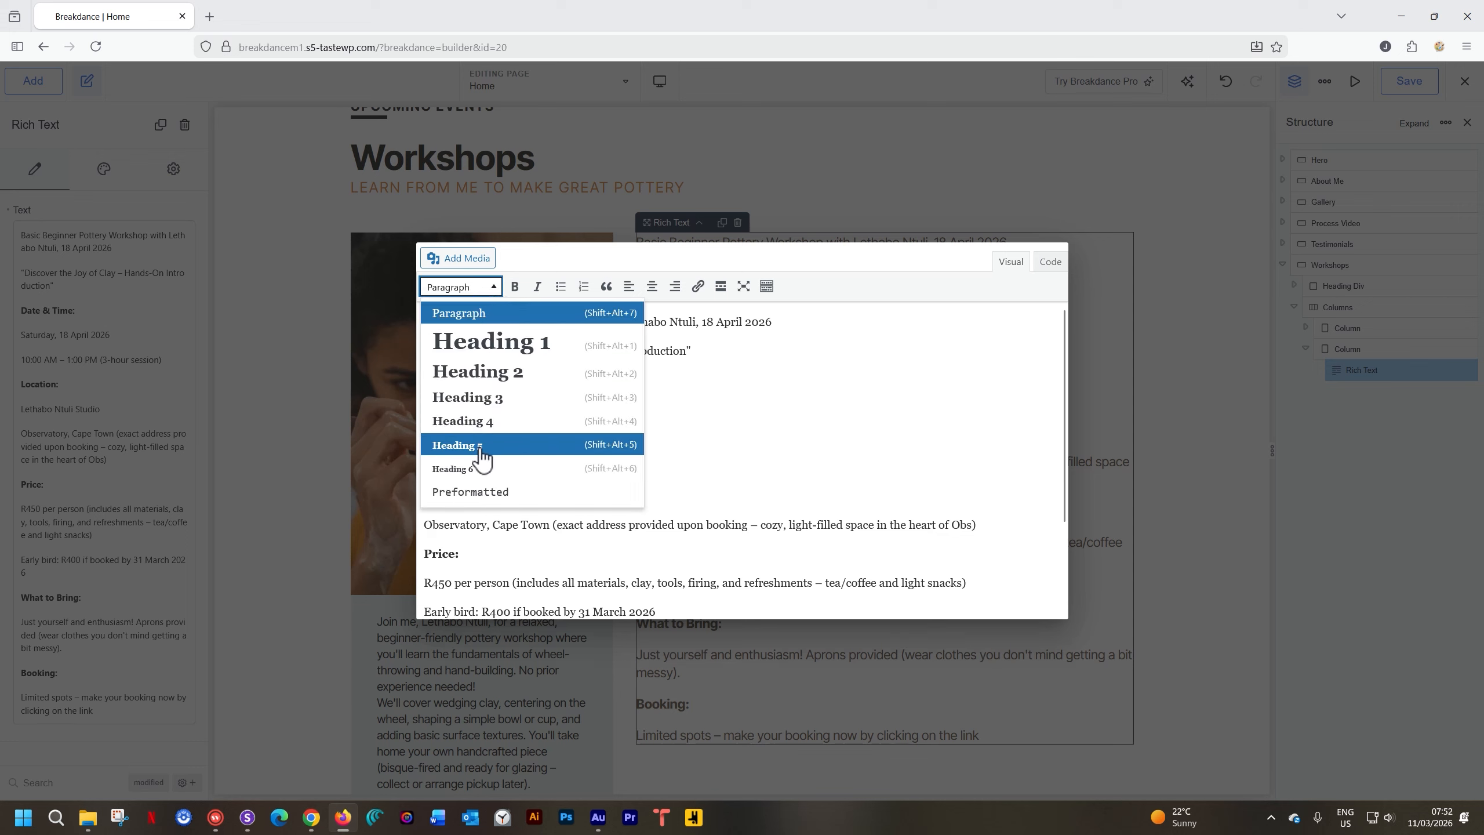
{"action": "left_click", "coordinate": [484, 397]}
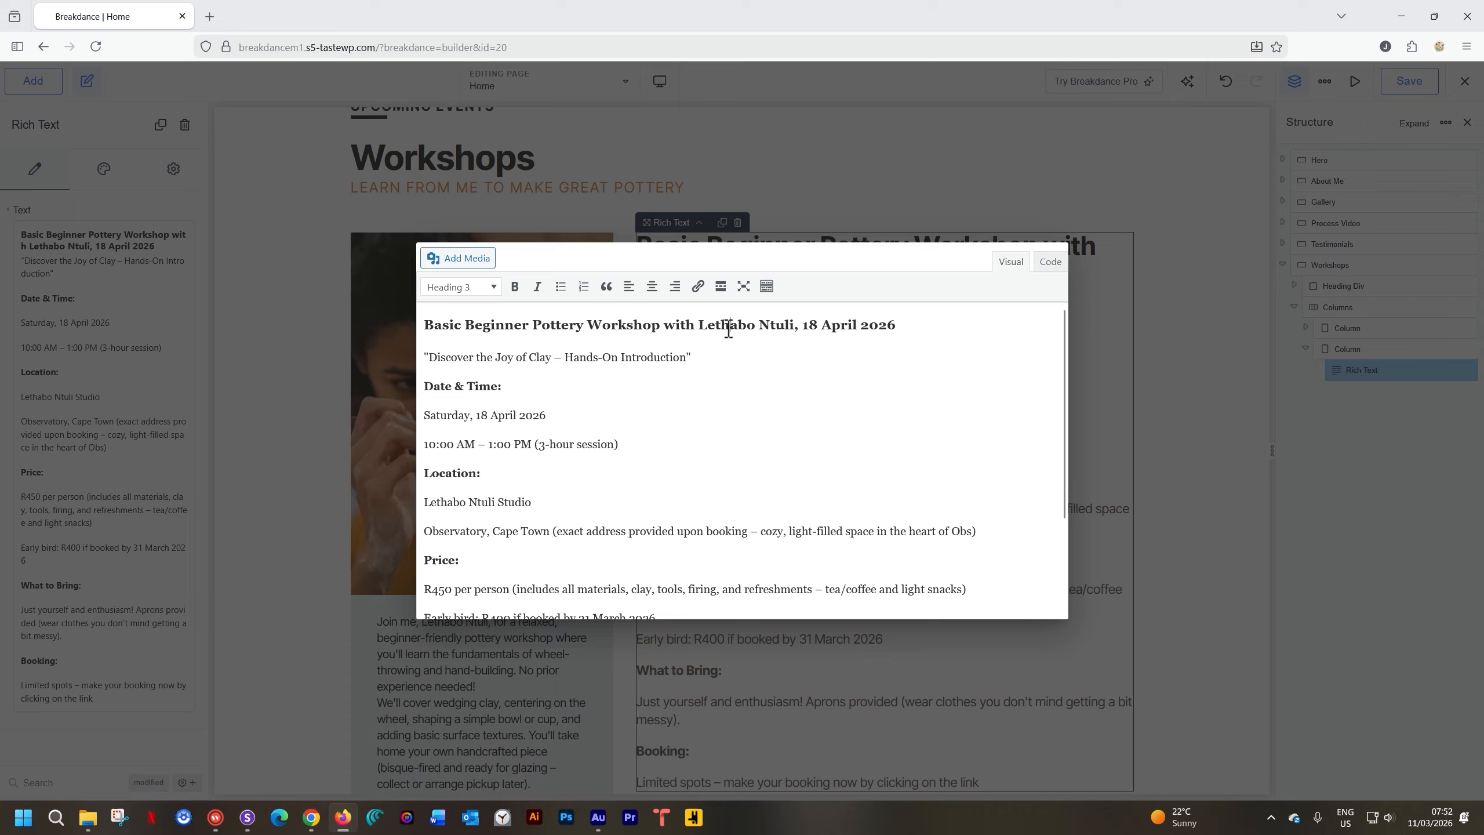
Join the time, address and early bird lines under date, studio and price with line breaks
{"action": "left_click", "coordinate": [572, 413]}
{"action": "key", "text": "Delete"}
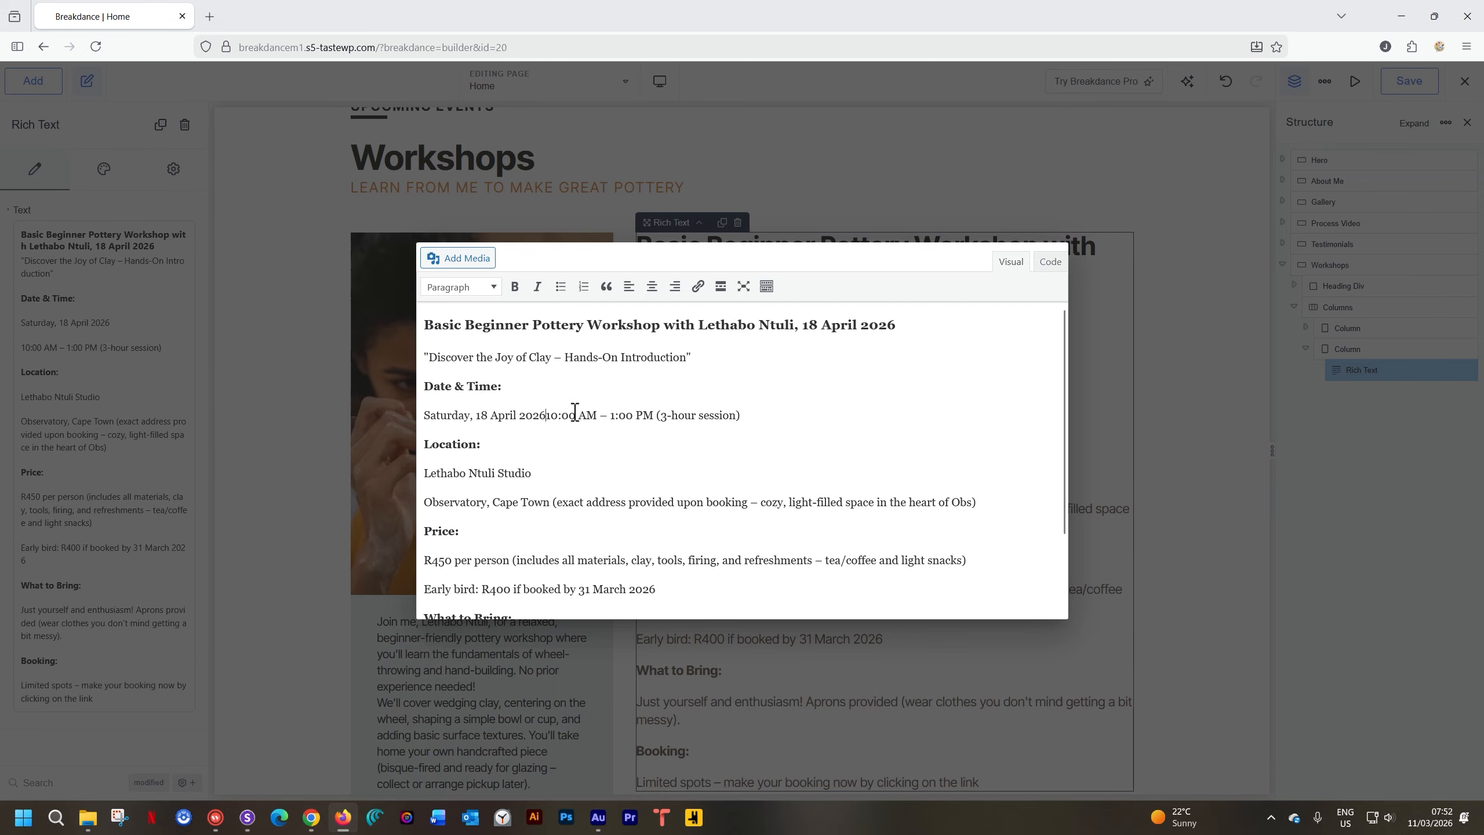
{"action": "key", "text": "shift+Return"}
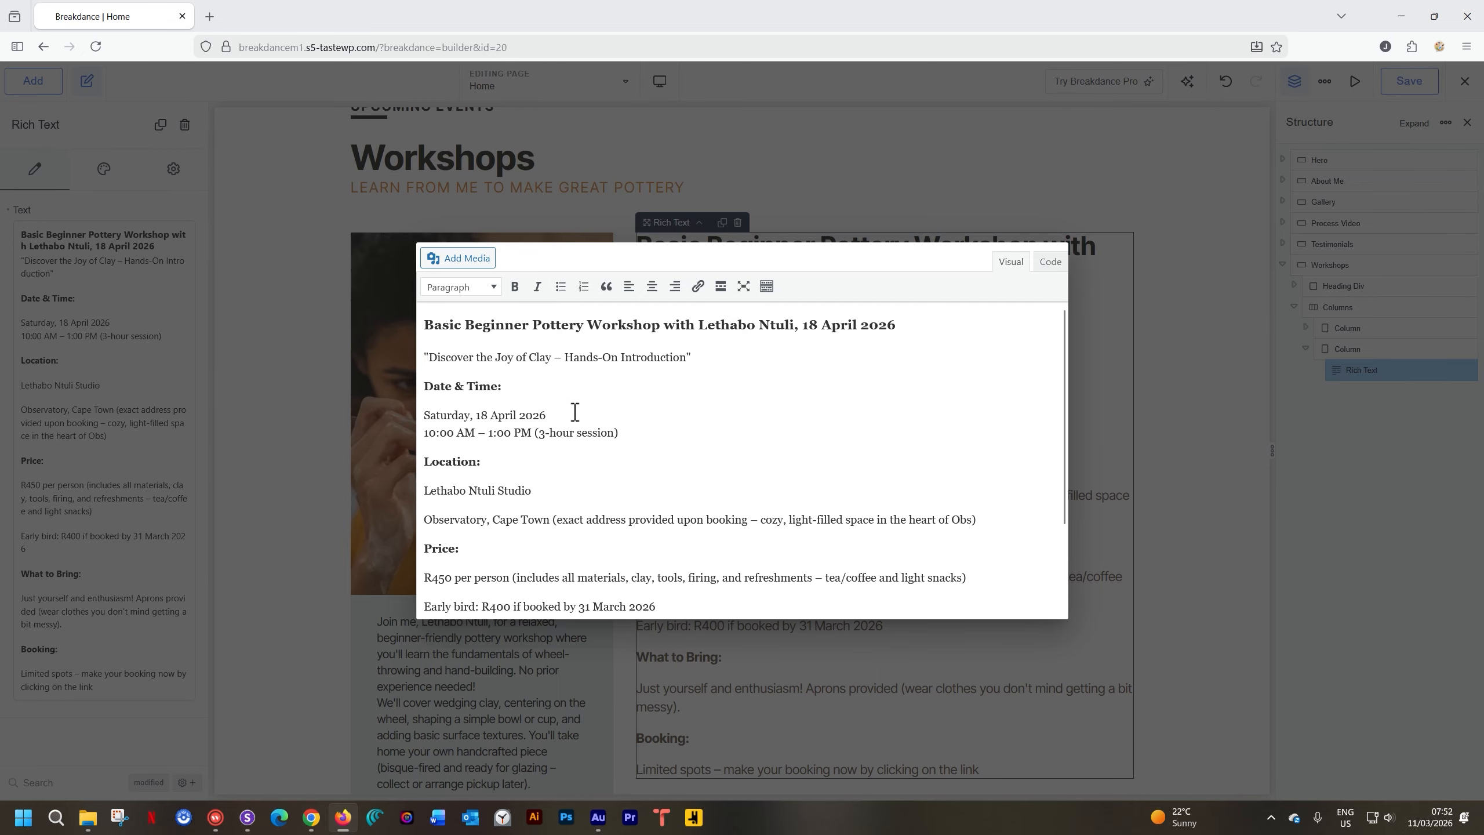
{"action": "left_click", "coordinate": [563, 490]}
{"action": "key", "text": "Delete"}
{"action": "key", "text": "shift+Return"}
{"action": "scroll", "coordinate": [976, 515], "scroll_direction": "down", "scroll_amount": 2}
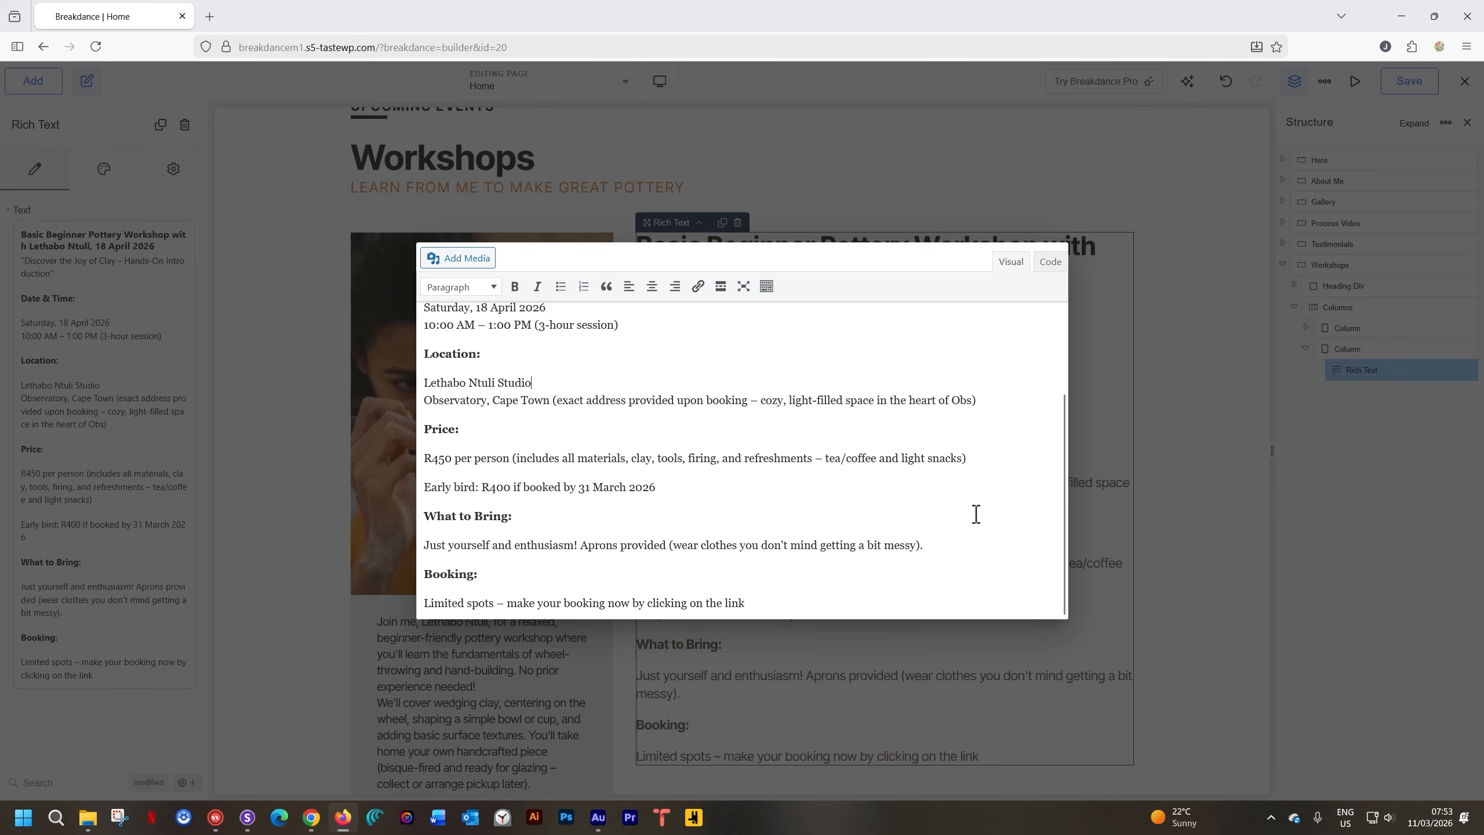
{"action": "left_click", "coordinate": [989, 453]}
{"action": "key", "text": "Delete"}
{"action": "key", "text": "shift+Return"}
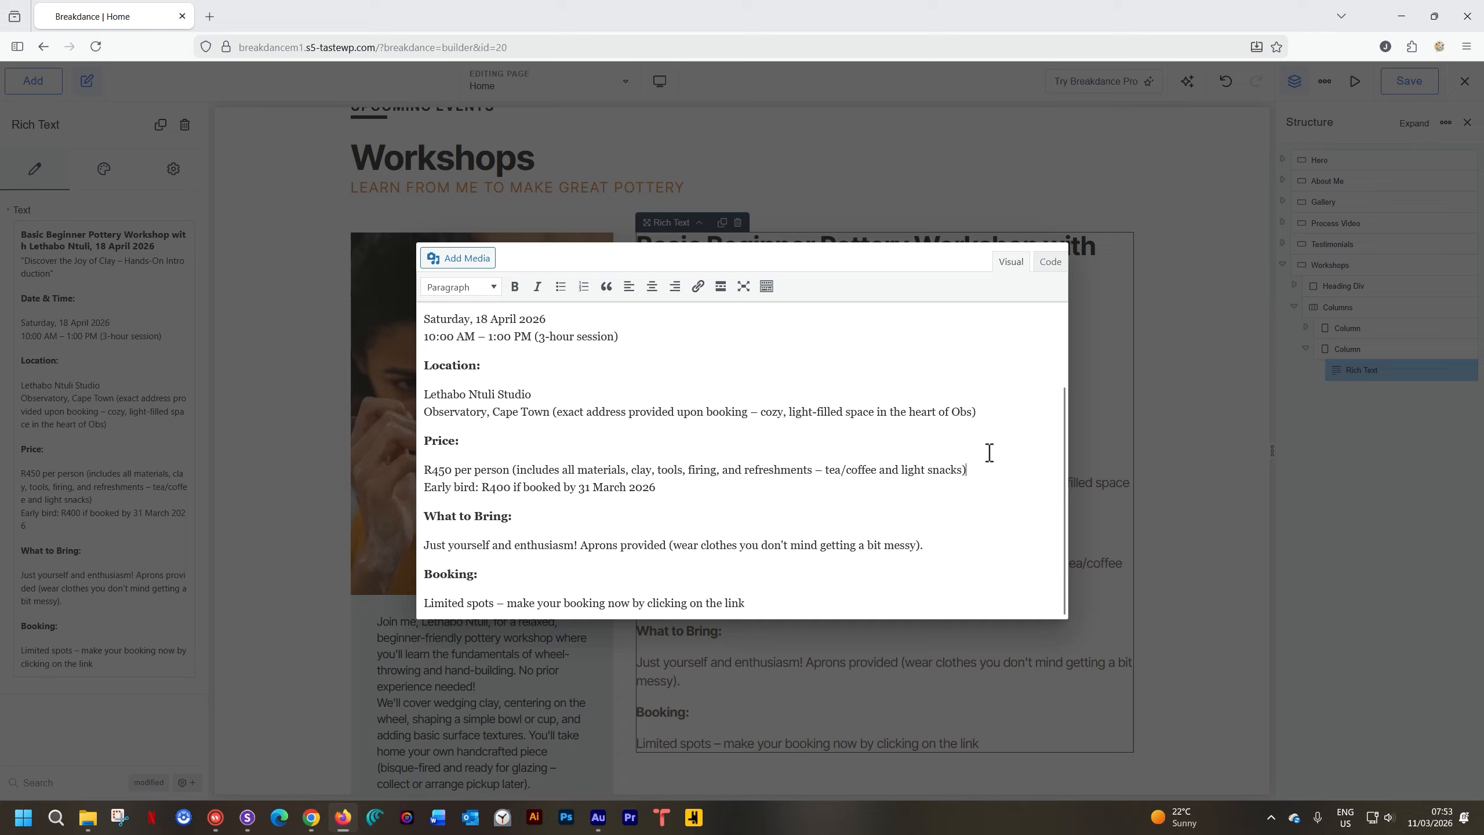
{"action": "key", "text": "ctrl+Home"}
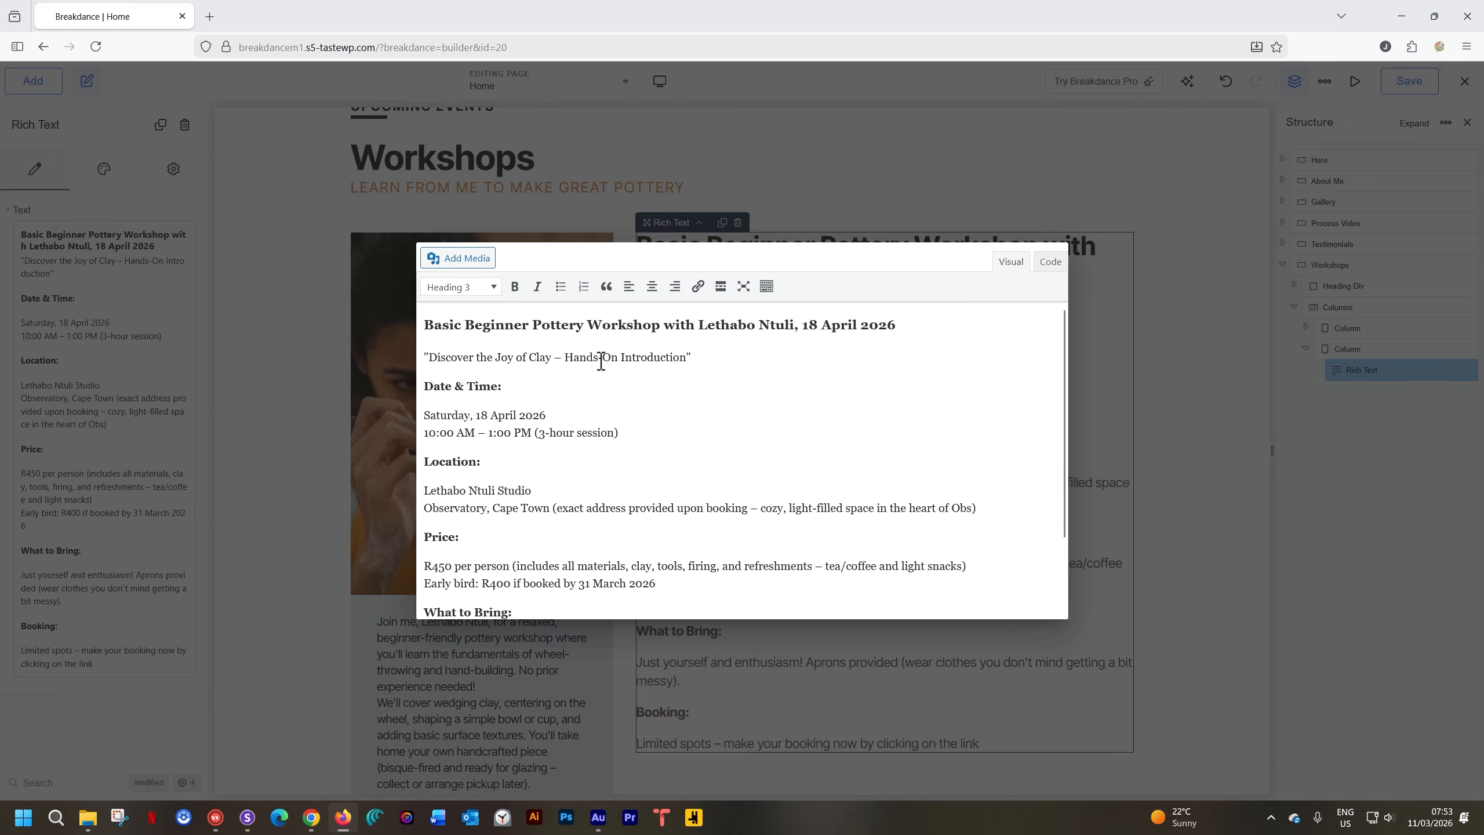
Italicize the 'Discover the Joy of Clay' tagline and close the editor
{"action": "left_click_drag", "start_coordinate": [692, 357], "coordinate": [425, 357]}
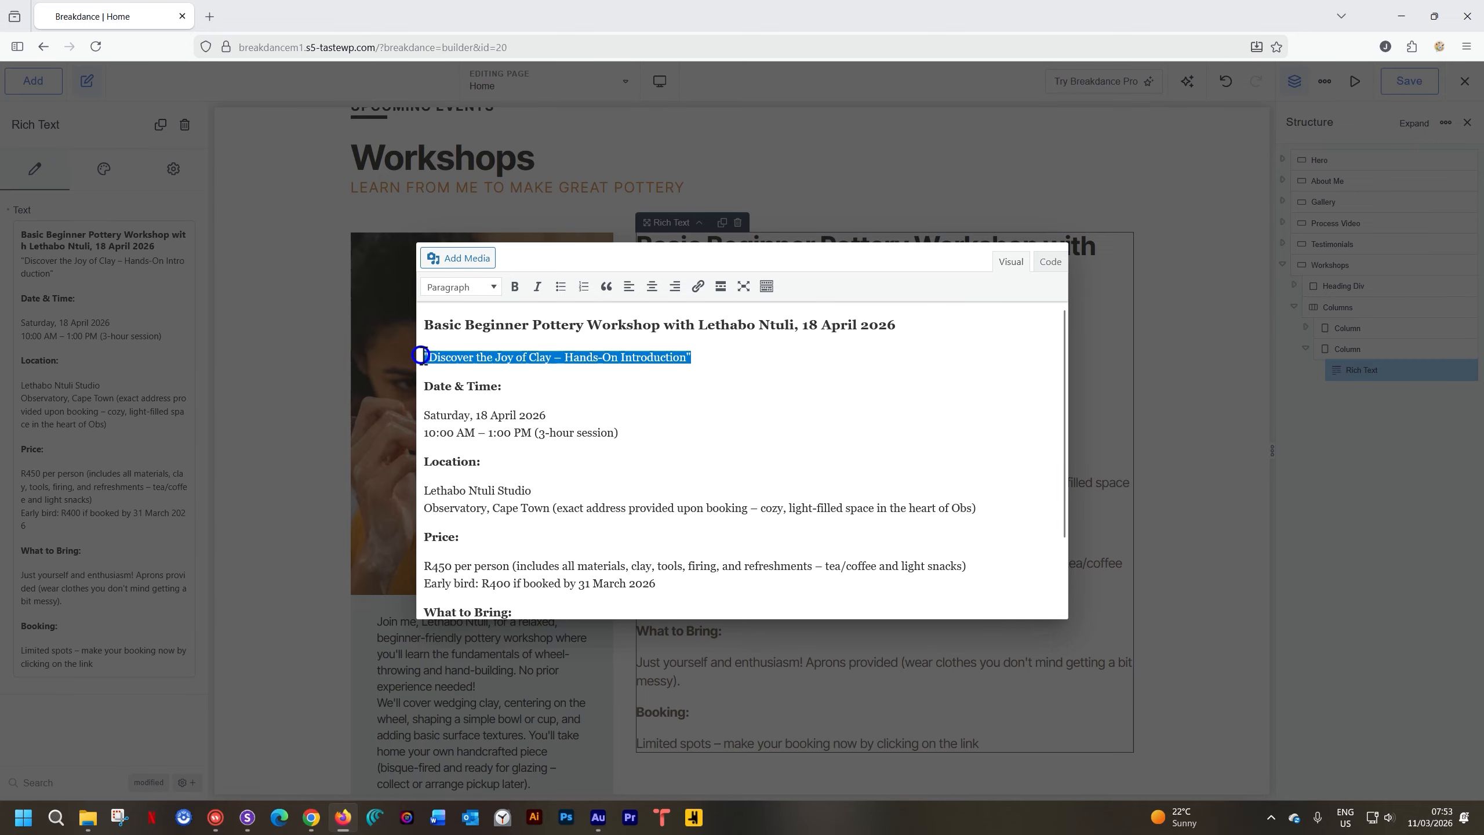
{"action": "left_click", "coordinate": [536, 286]}
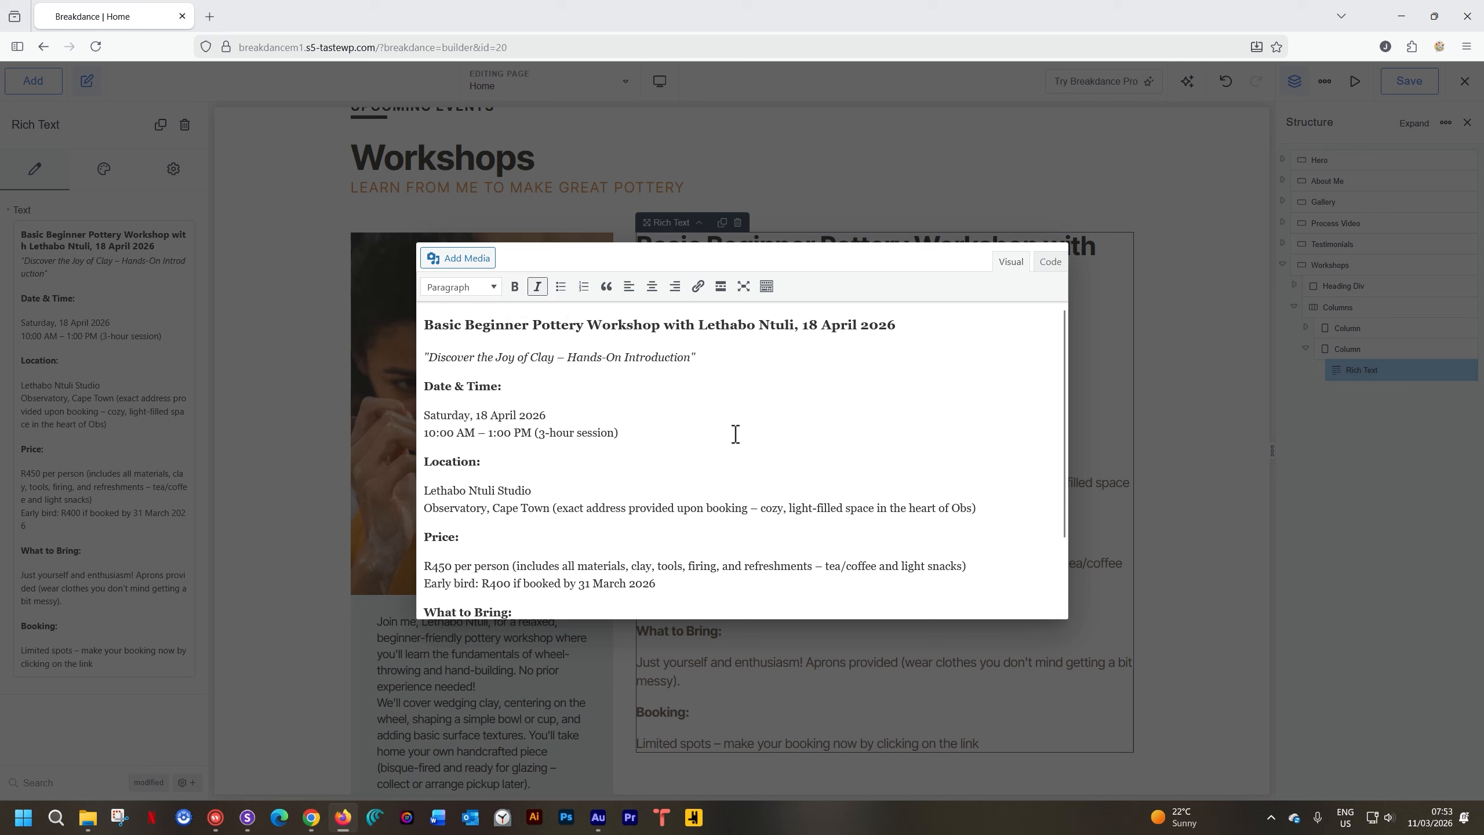
{"action": "scroll", "coordinate": [751, 457], "scroll_direction": "down", "scroll_amount": 2}
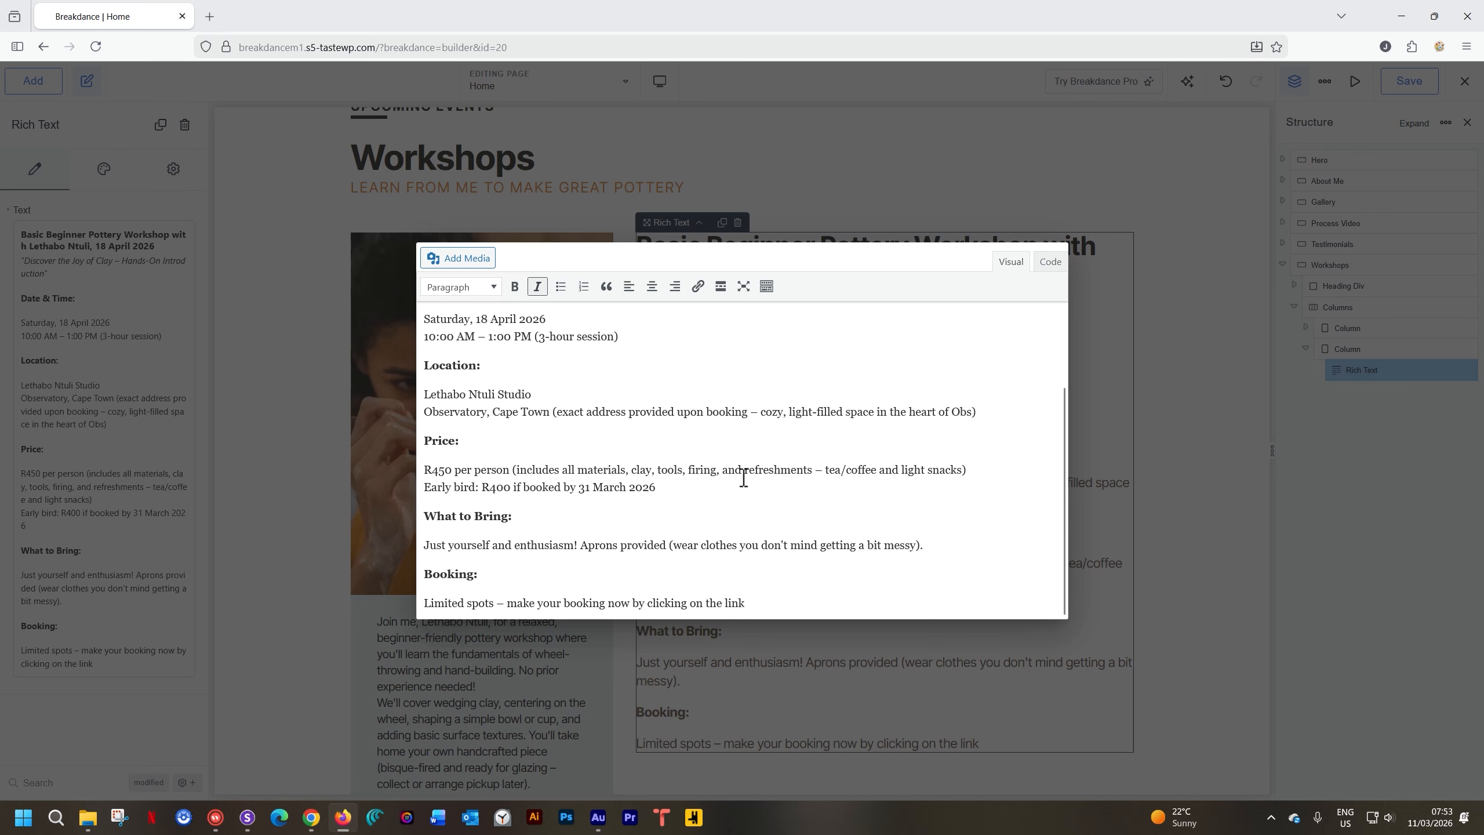
{"action": "scroll", "coordinate": [743, 478], "scroll_direction": "up", "scroll_amount": 2}
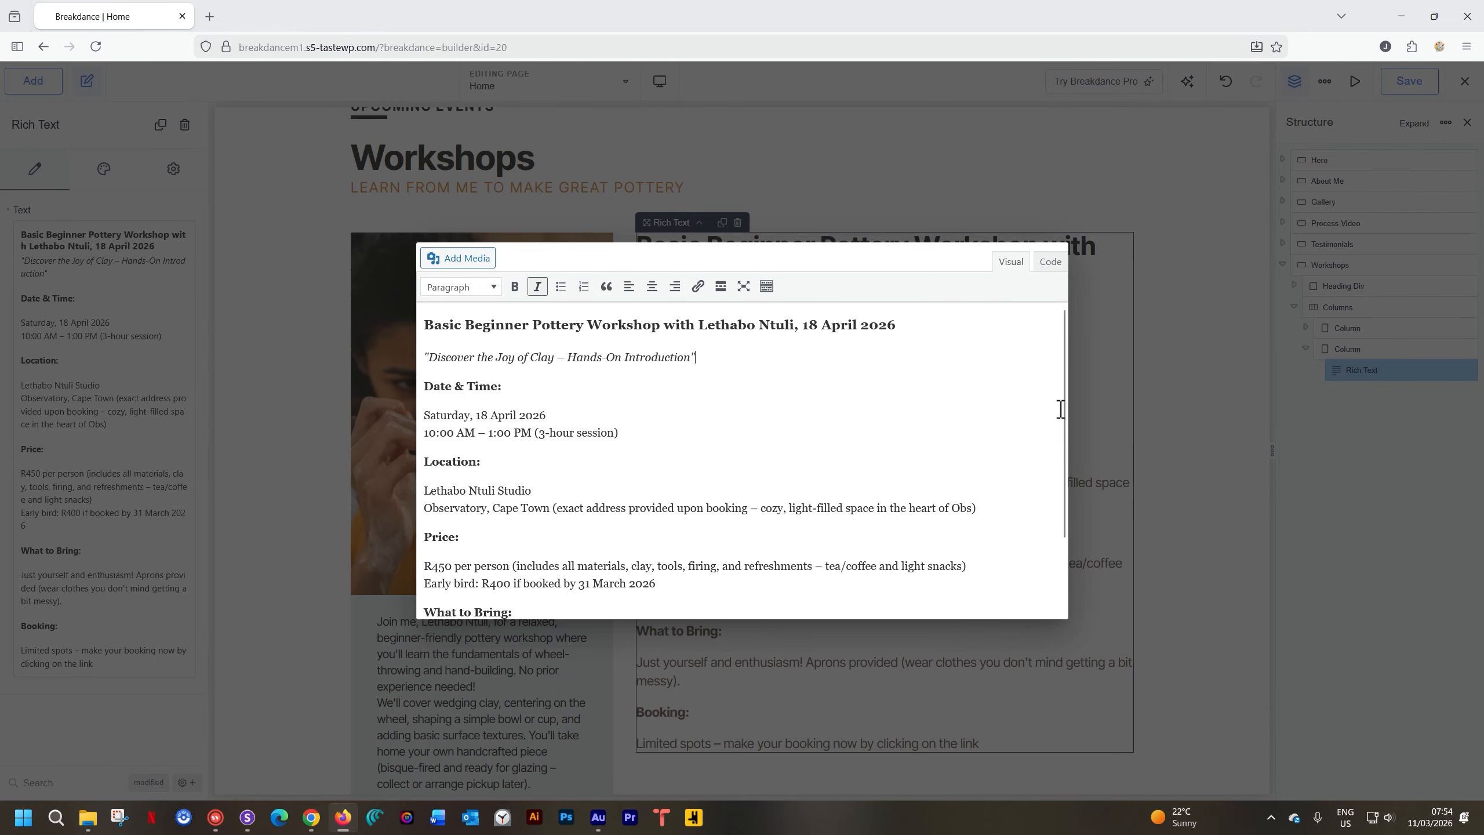
{"action": "left_click", "coordinate": [1143, 390]}
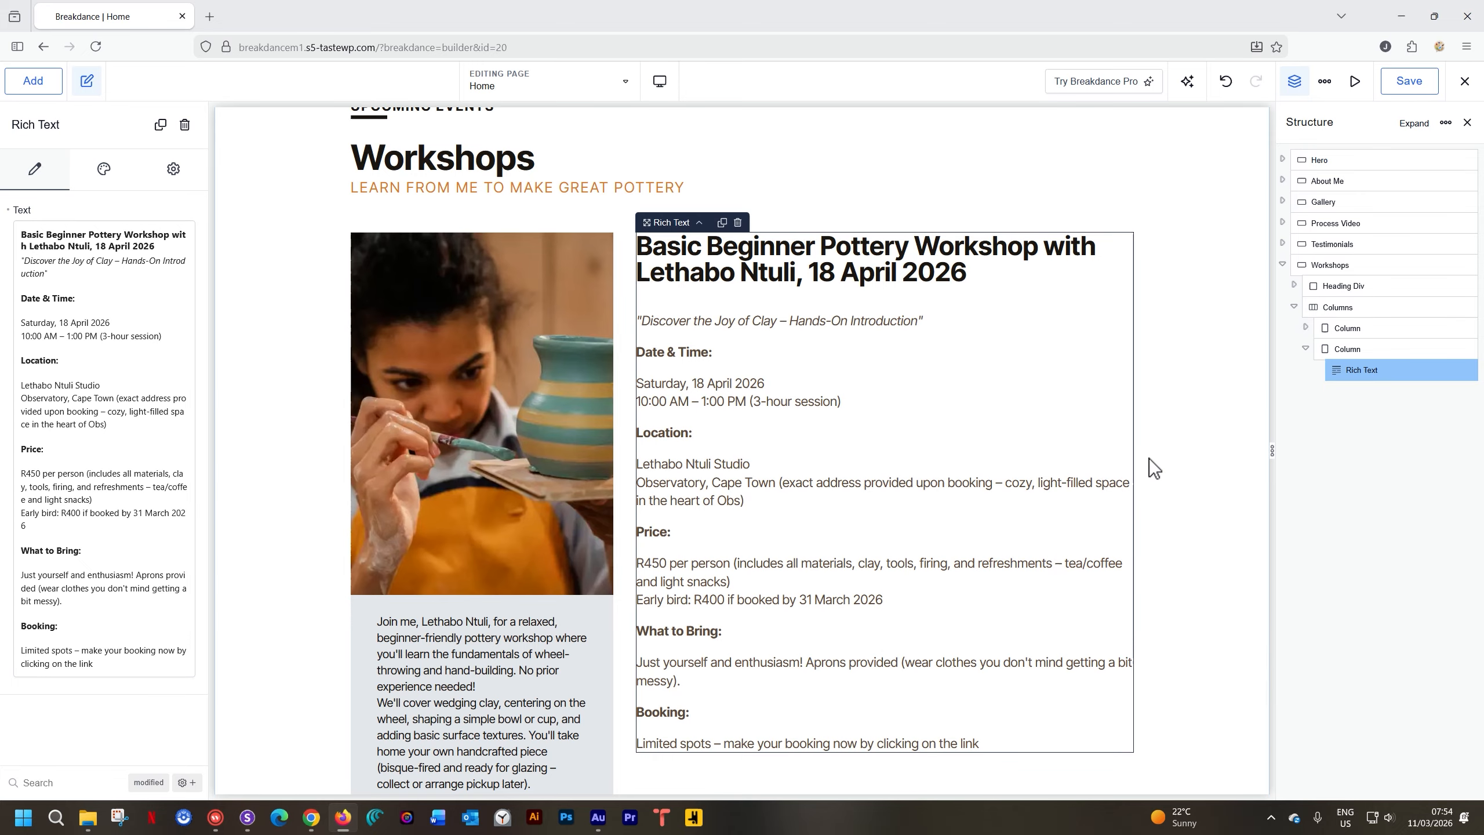
Review the rich text's Typography and Size settings in the Design tab, then fold both shut
{"action": "scroll", "coordinate": [1149, 458], "scroll_direction": "up", "scroll_amount": 1}
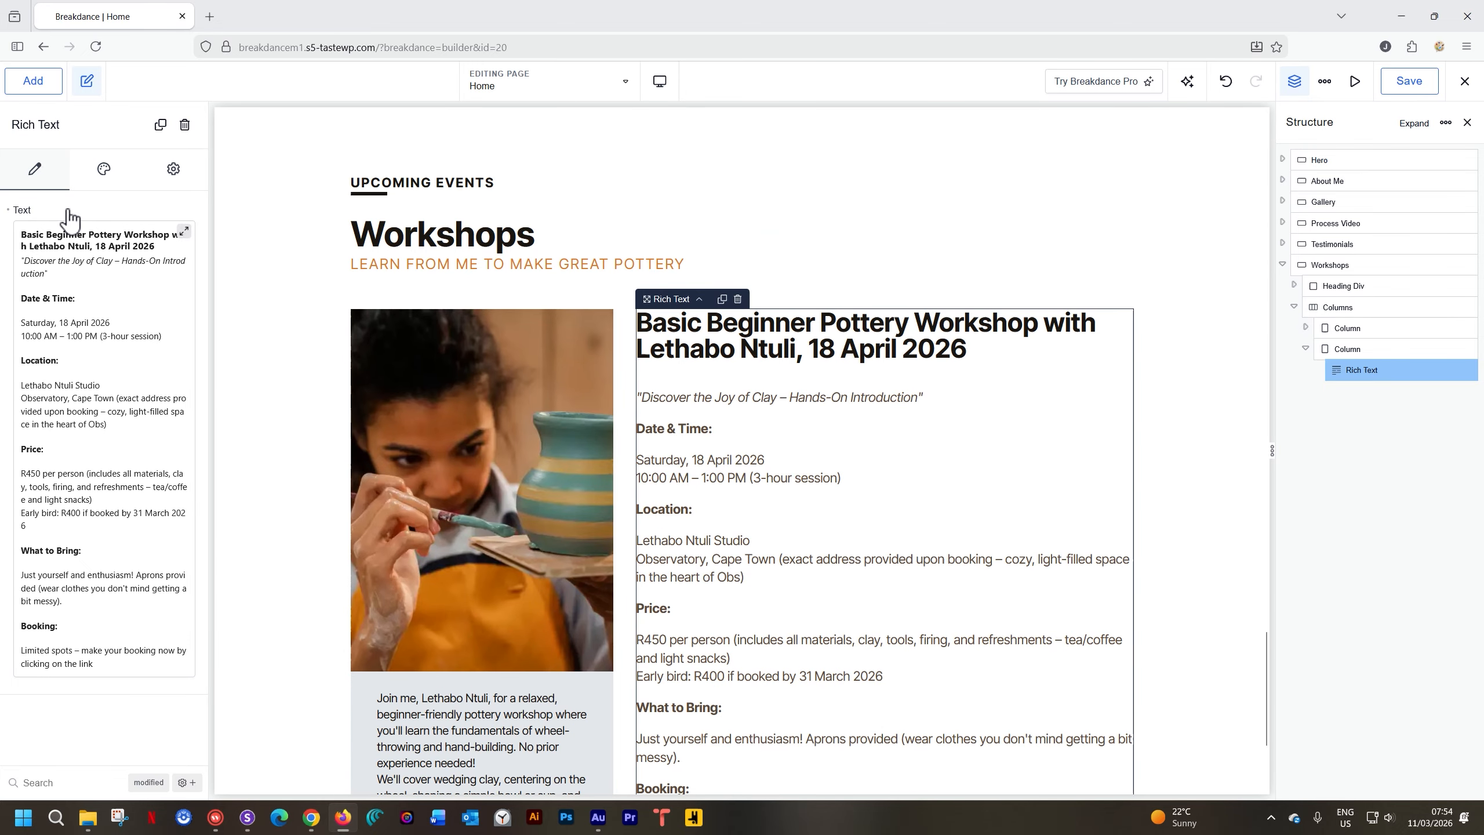
{"action": "left_click", "coordinate": [106, 178]}
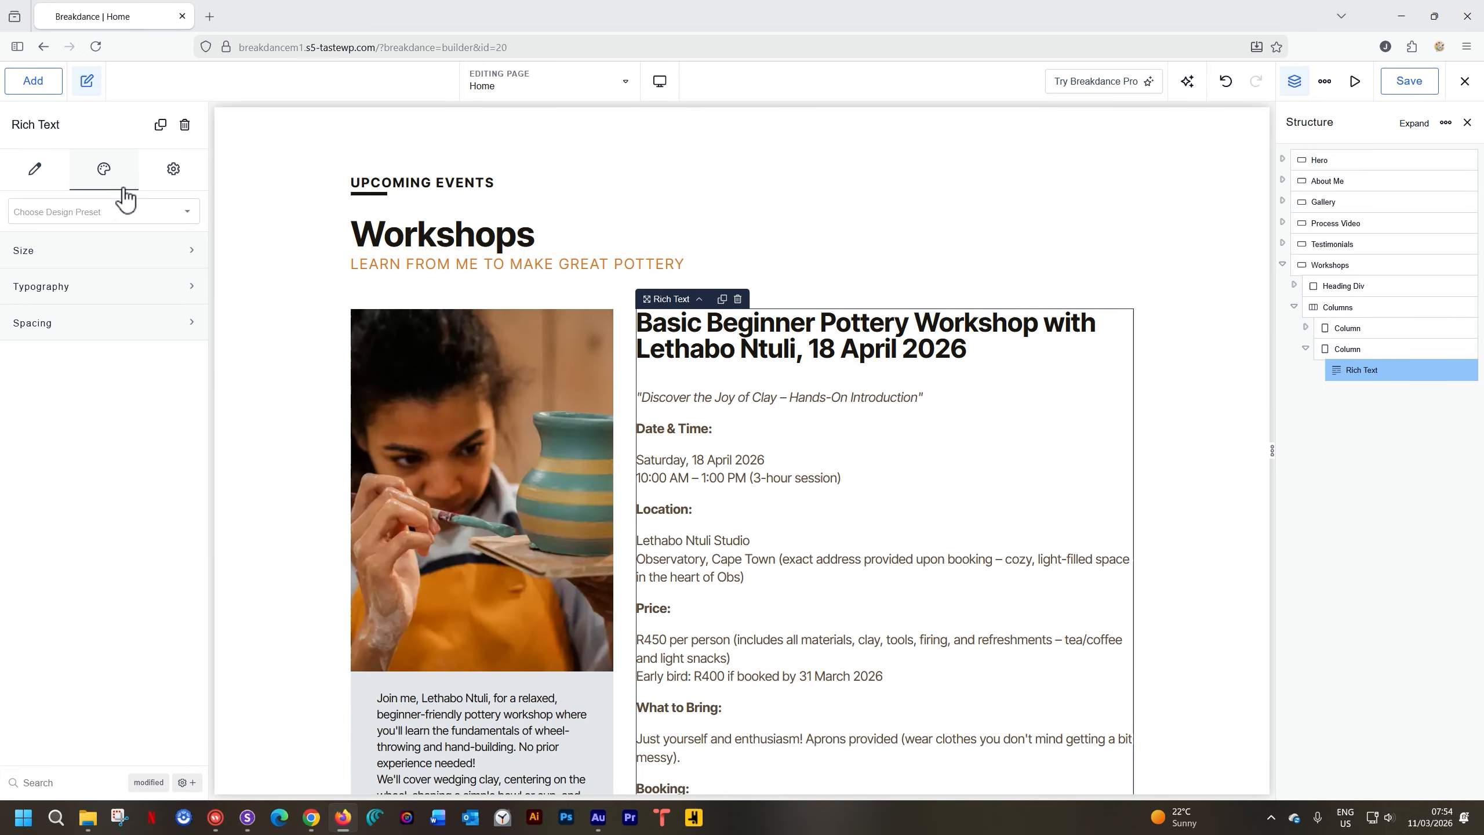
{"action": "left_click", "coordinate": [83, 289]}
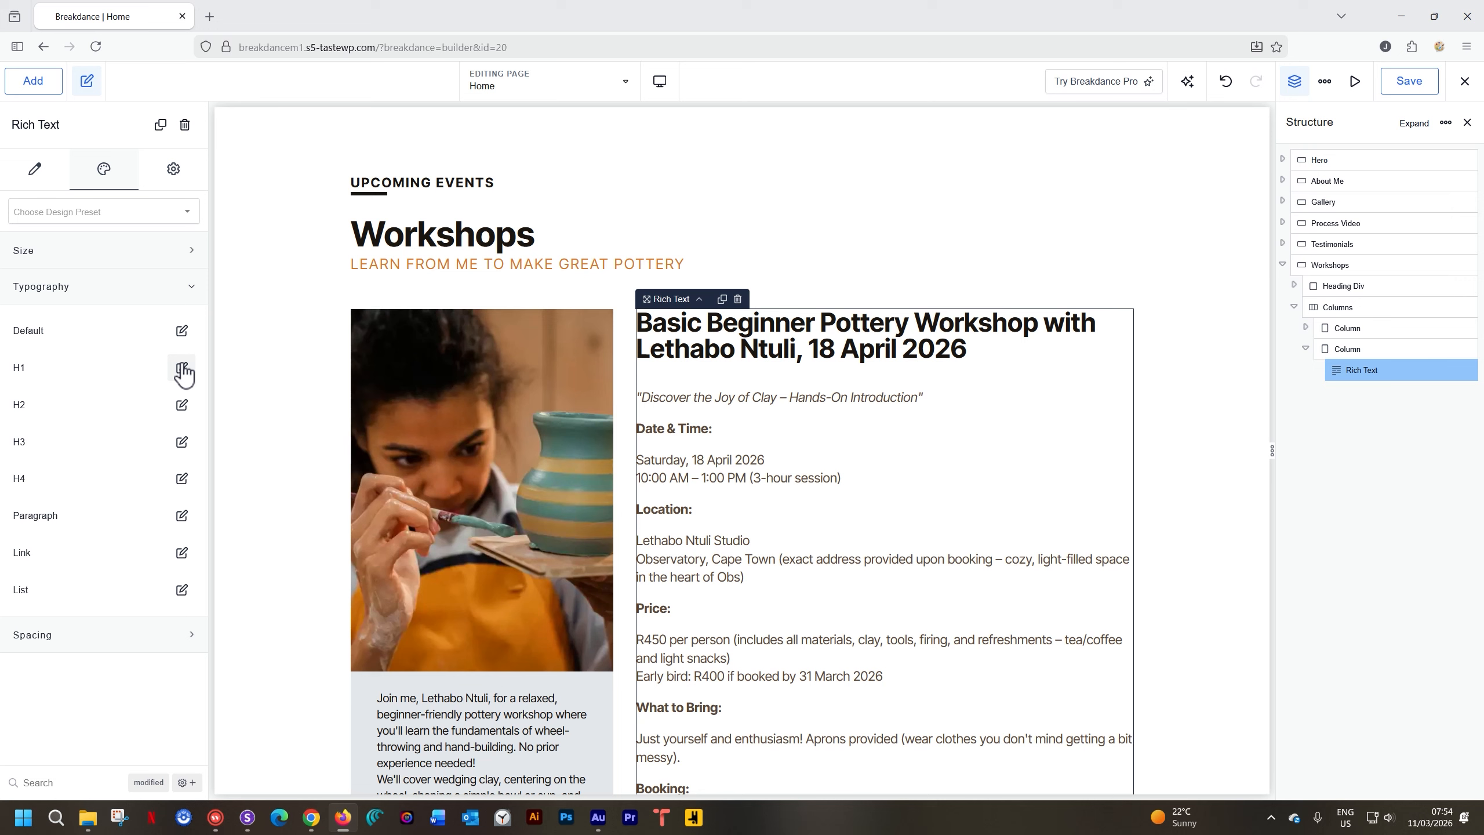
{"action": "left_click", "coordinate": [173, 288]}
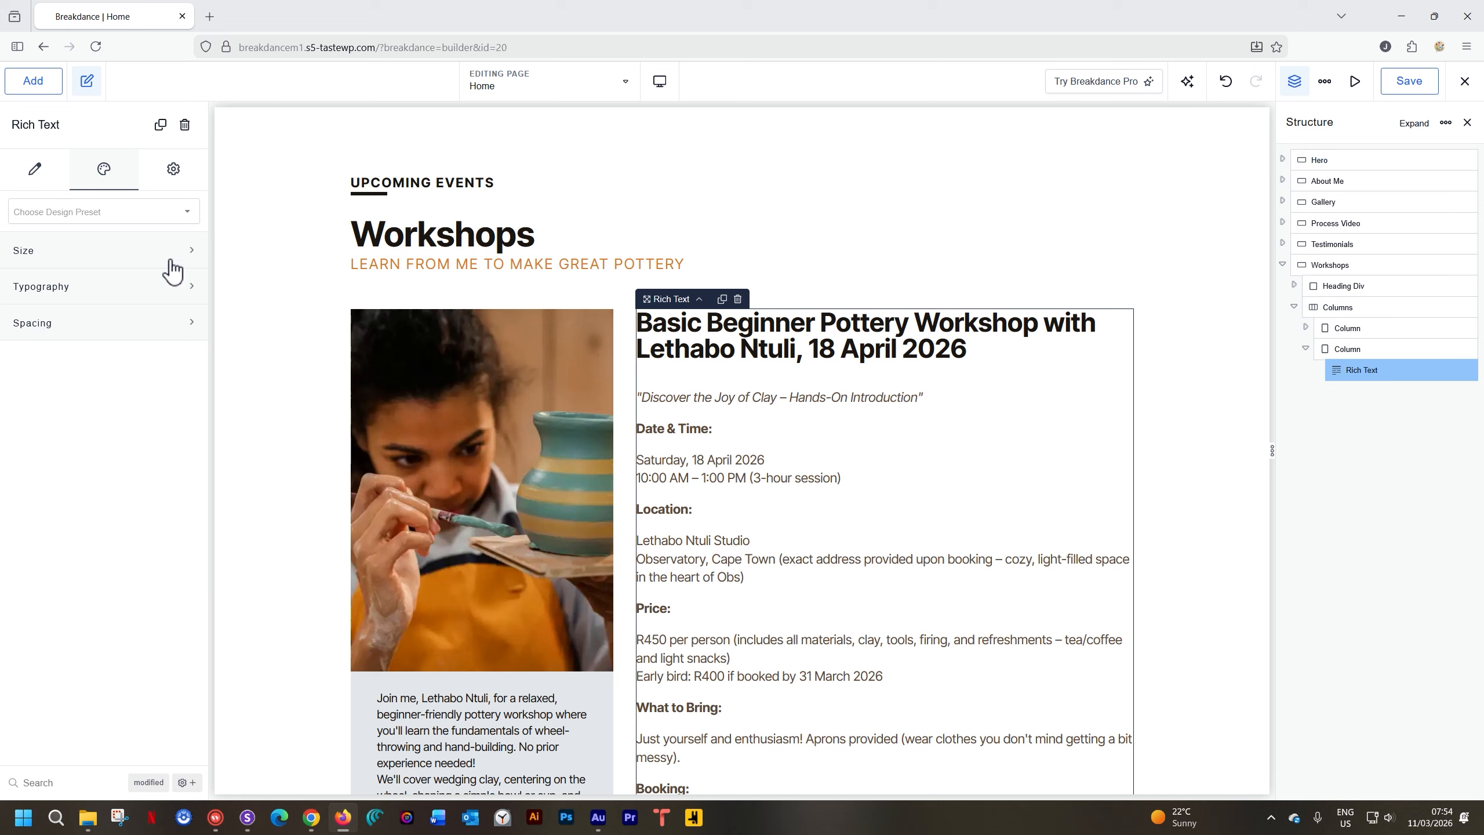
{"action": "left_click", "coordinate": [167, 261]}
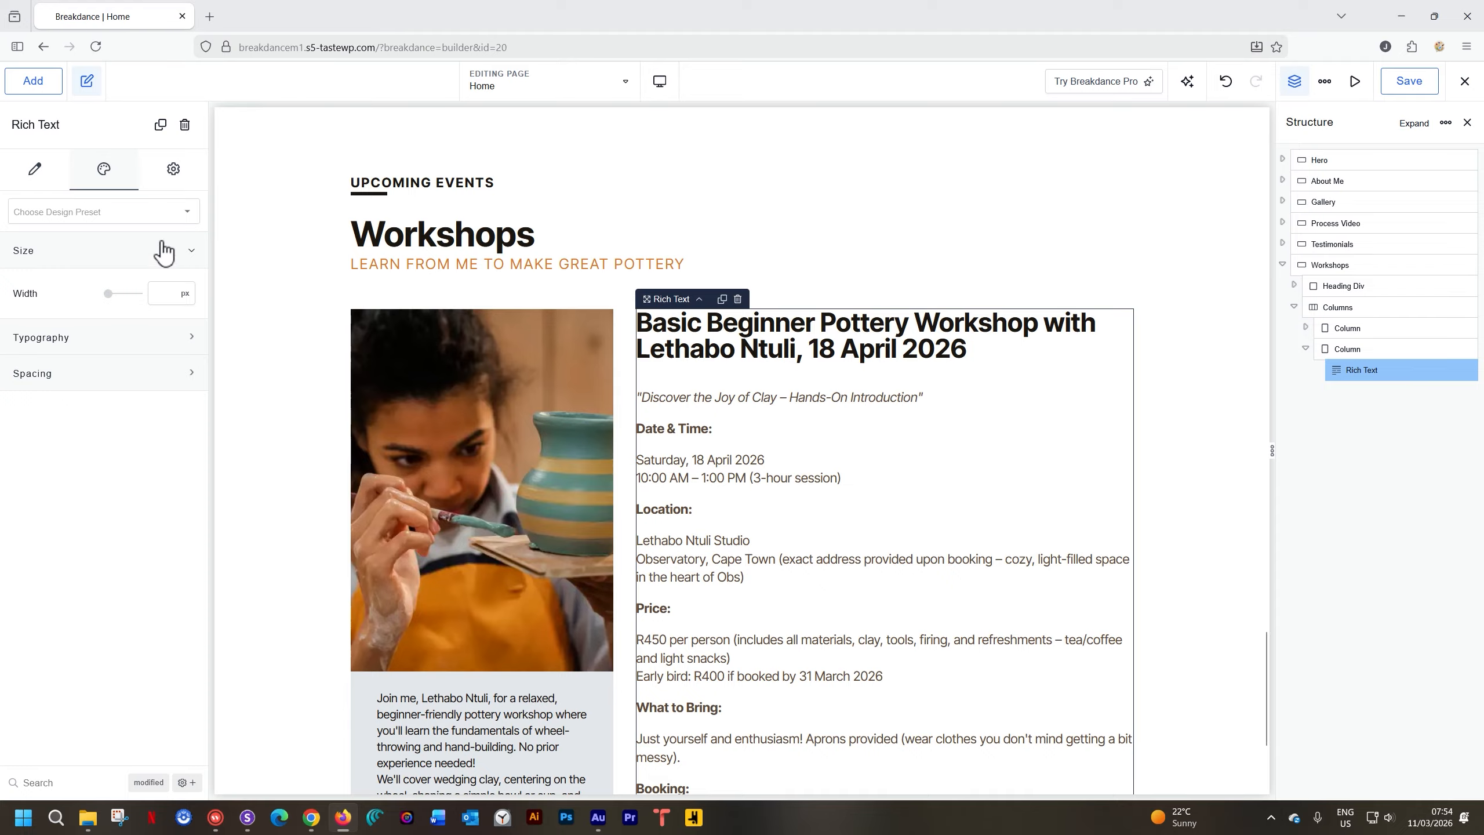
{"action": "left_click", "coordinate": [163, 251]}
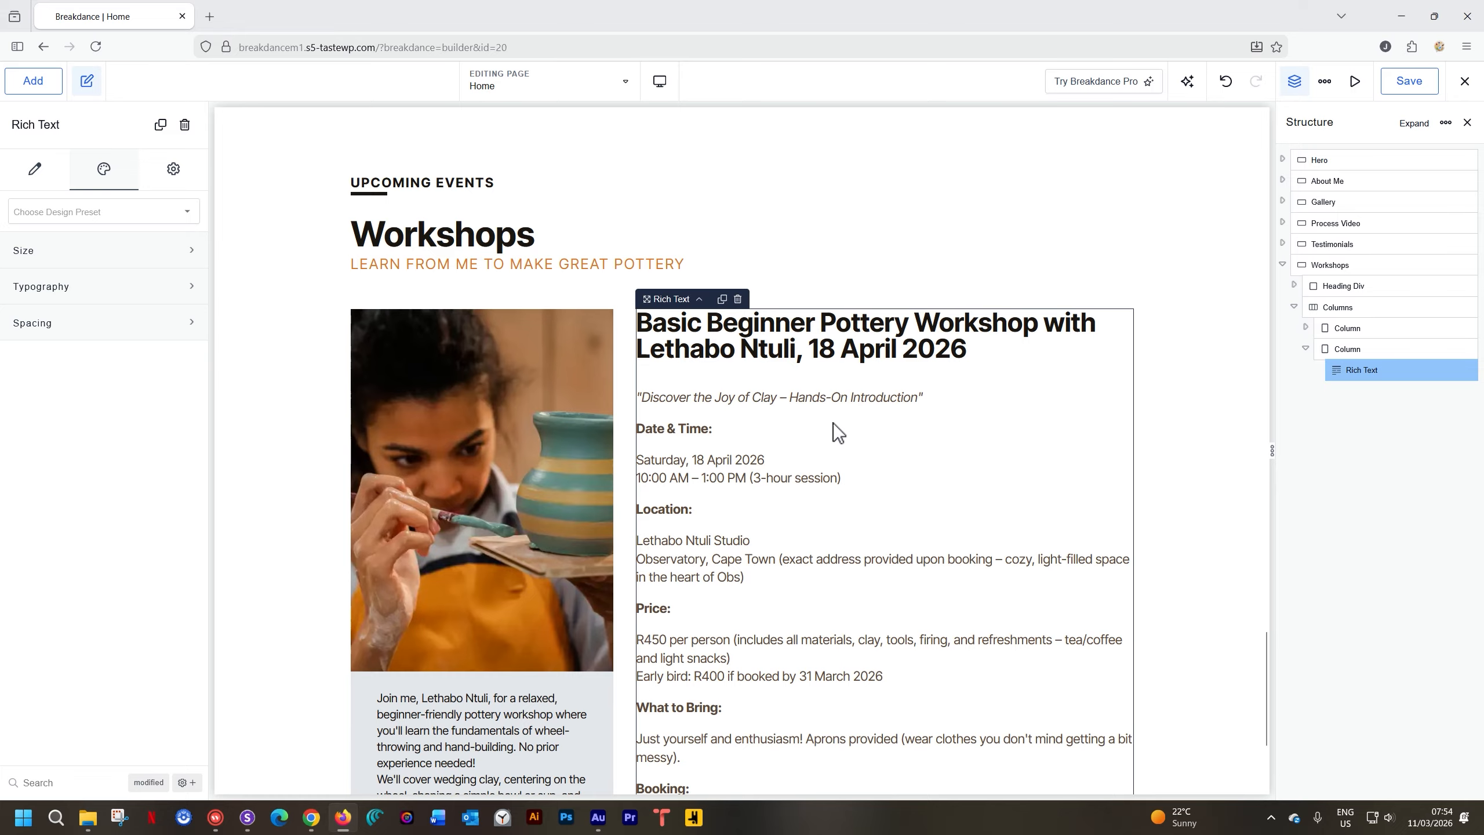
{"action": "scroll", "coordinate": [834, 424], "scroll_direction": "up", "scroll_amount": 20}
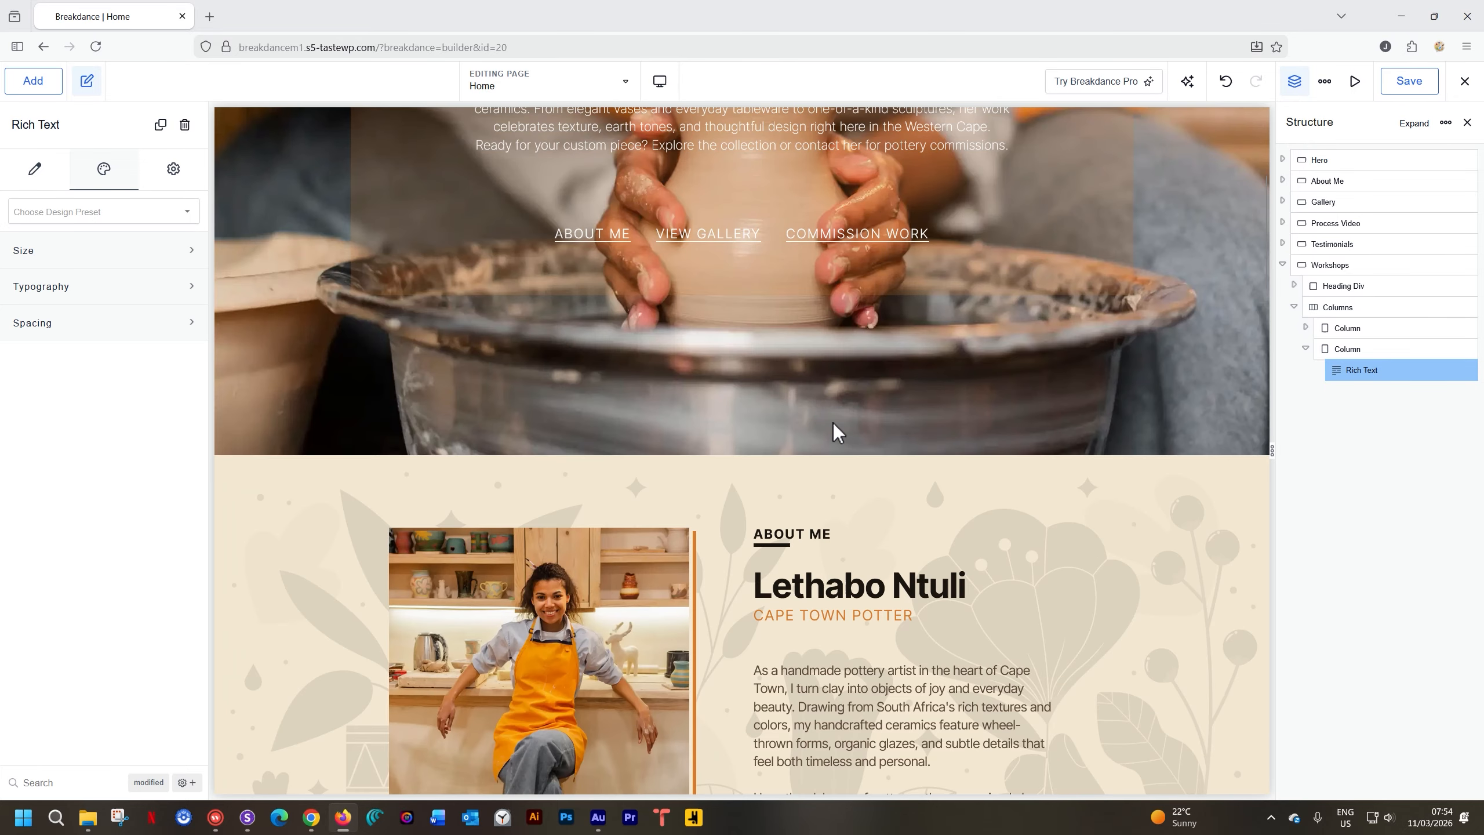
{"action": "scroll", "coordinate": [832, 422], "scroll_direction": "down", "scroll_amount": 5}
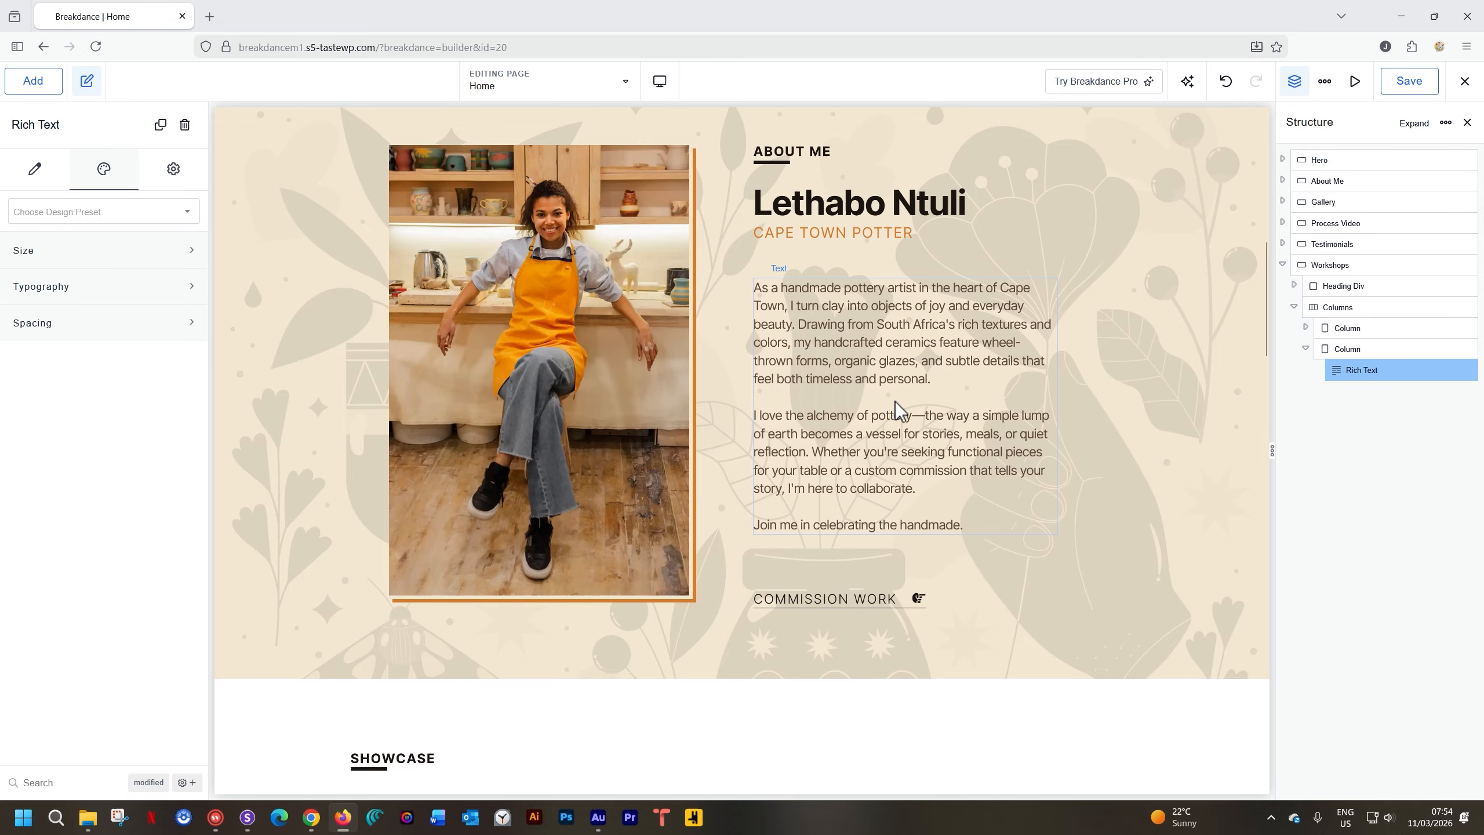
{"action": "scroll", "coordinate": [870, 490], "scroll_direction": "down", "scroll_amount": 18}
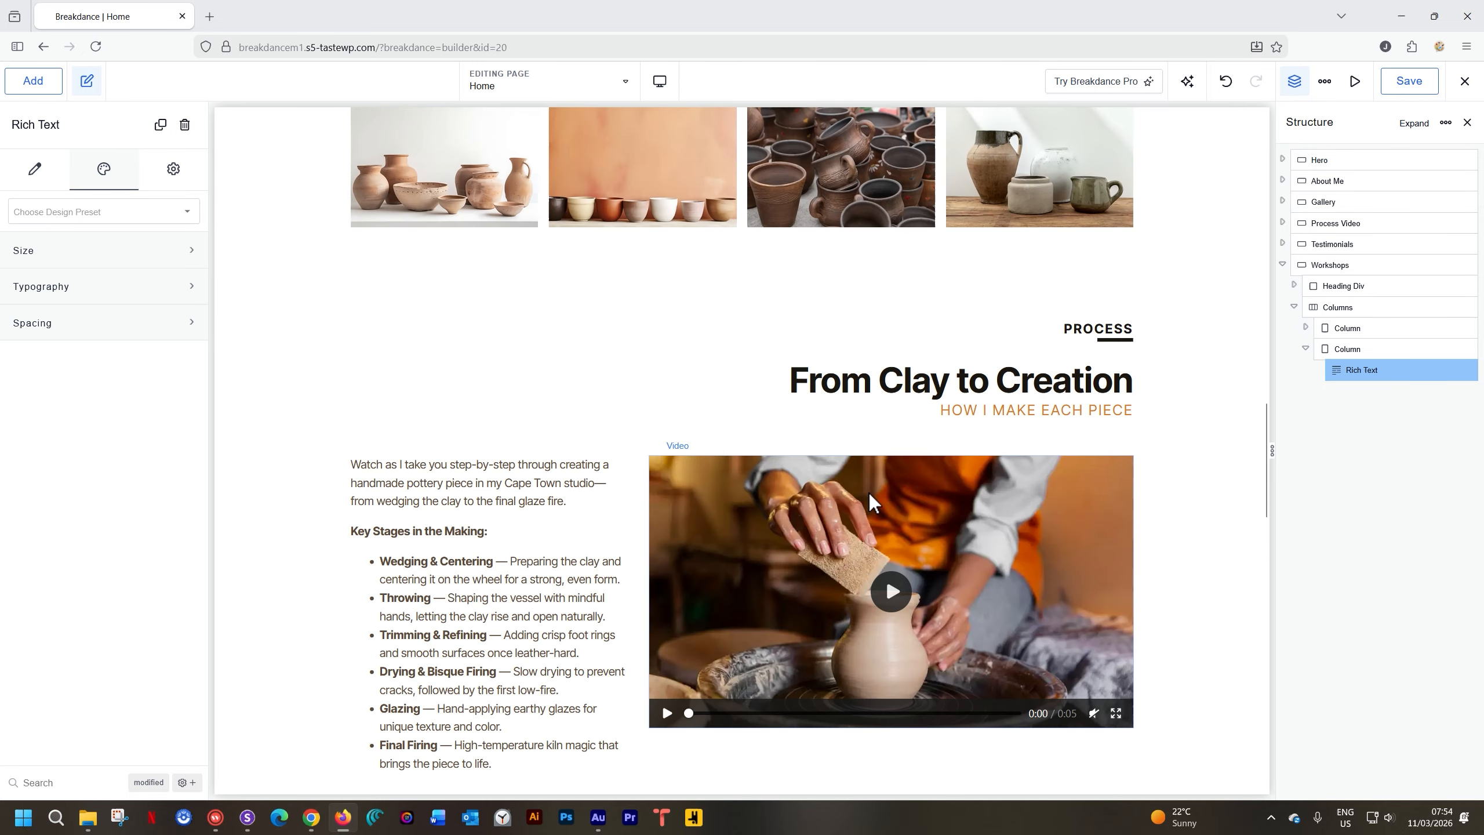
{"action": "scroll", "coordinate": [870, 493], "scroll_direction": "down", "scroll_amount": 15}
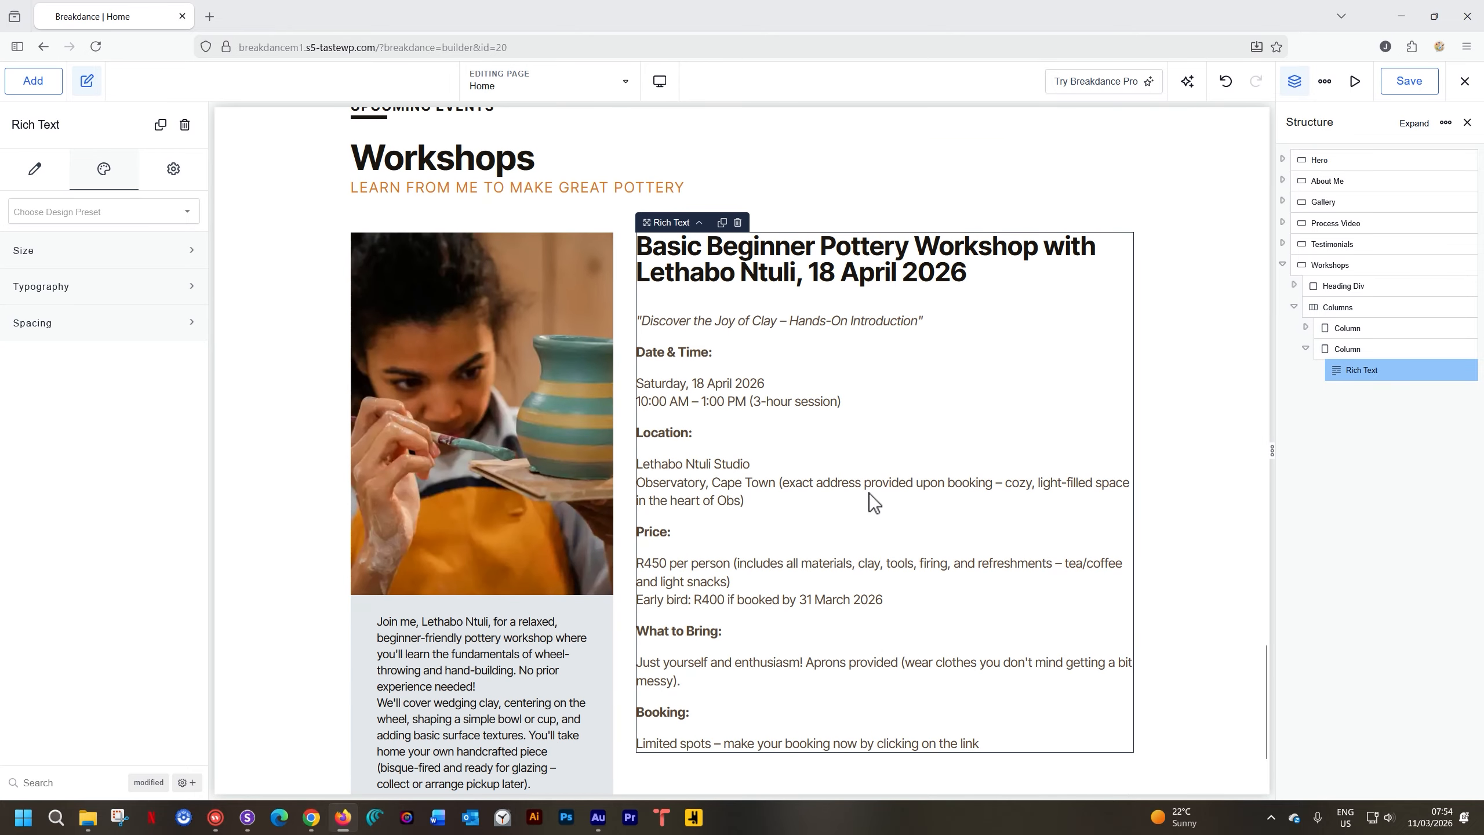
{"action": "scroll", "coordinate": [870, 493], "scroll_direction": "down", "scroll_amount": 3}
{"action": "scroll", "coordinate": [852, 491], "scroll_direction": "up", "scroll_amount": 1}
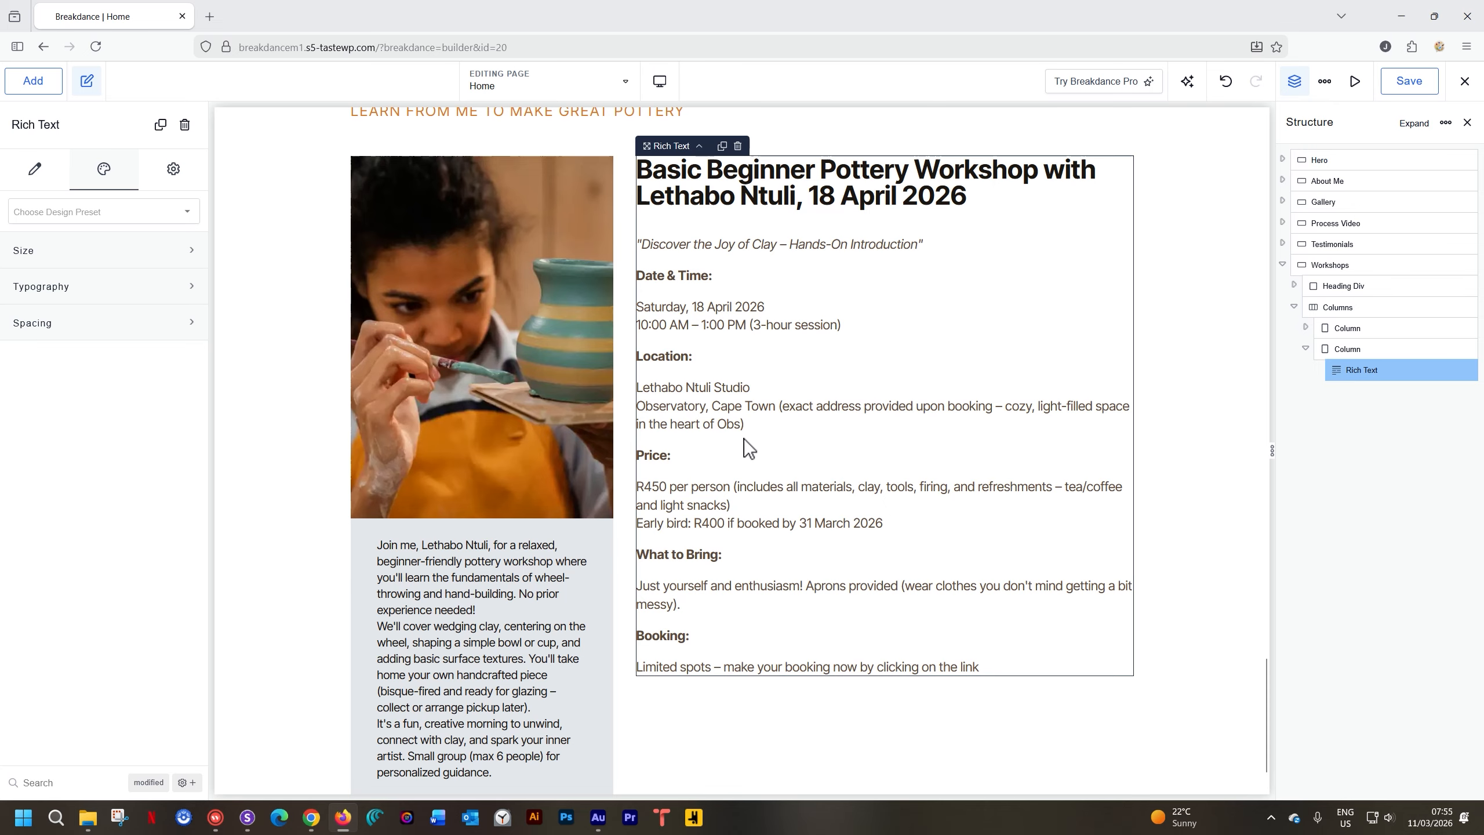
{"action": "scroll", "coordinate": [499, 557], "scroll_direction": "down", "scroll_amount": 1}
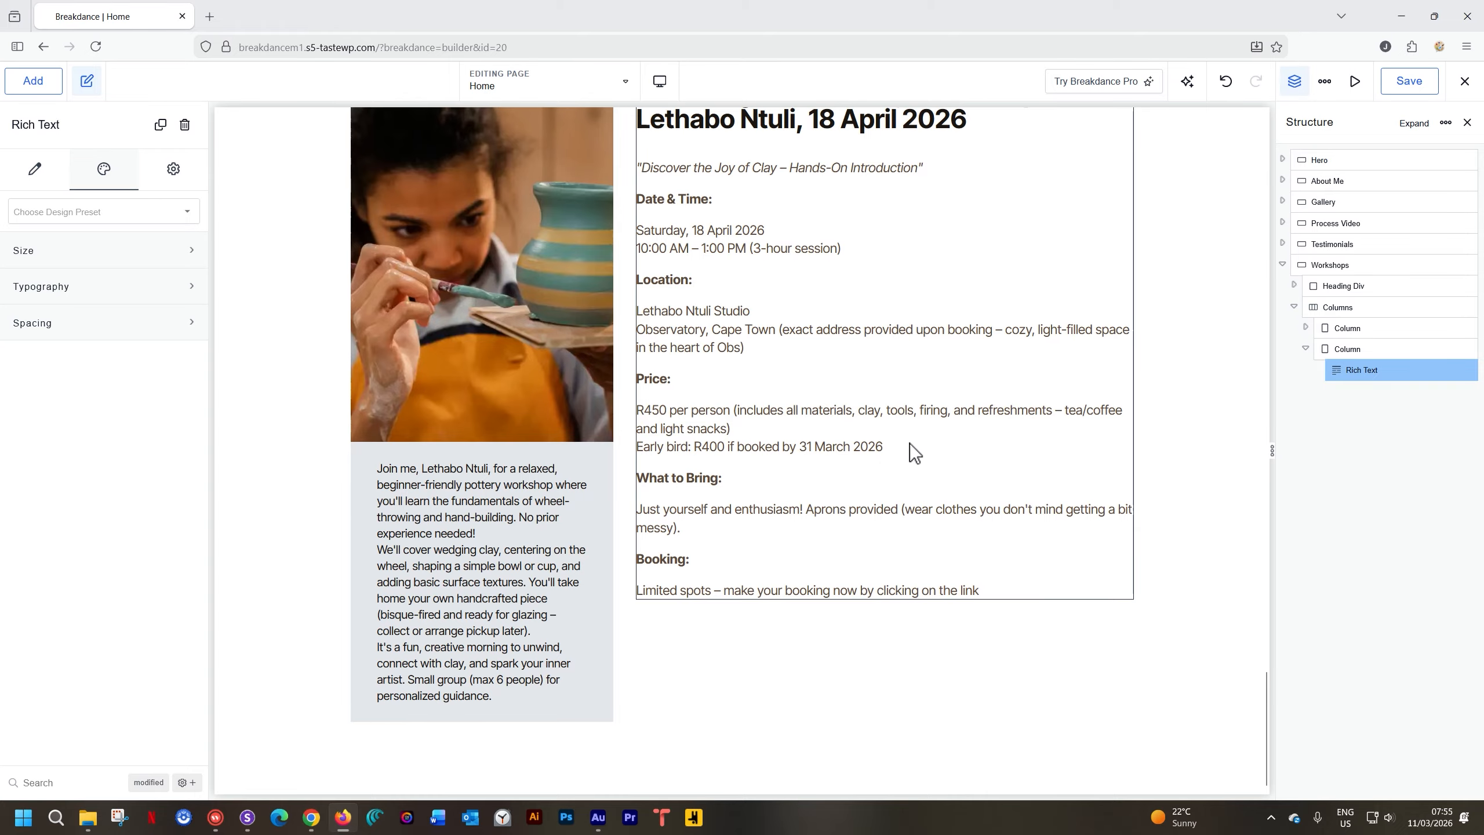
{"action": "scroll", "coordinate": [965, 440], "scroll_direction": "up", "scroll_amount": 1}
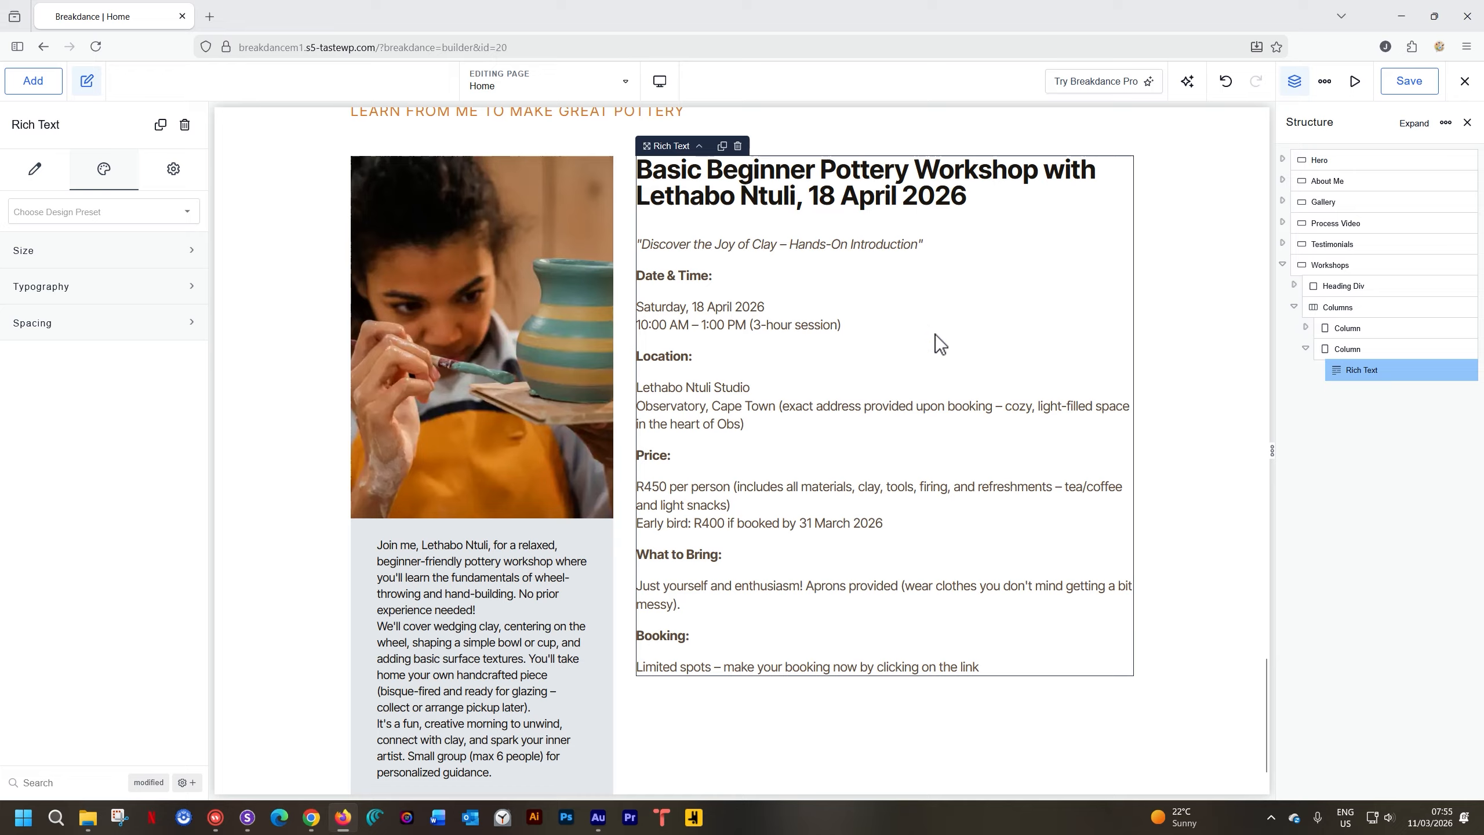
{"action": "left_click", "coordinate": [155, 261]}
{"action": "left_click", "coordinate": [166, 297]}
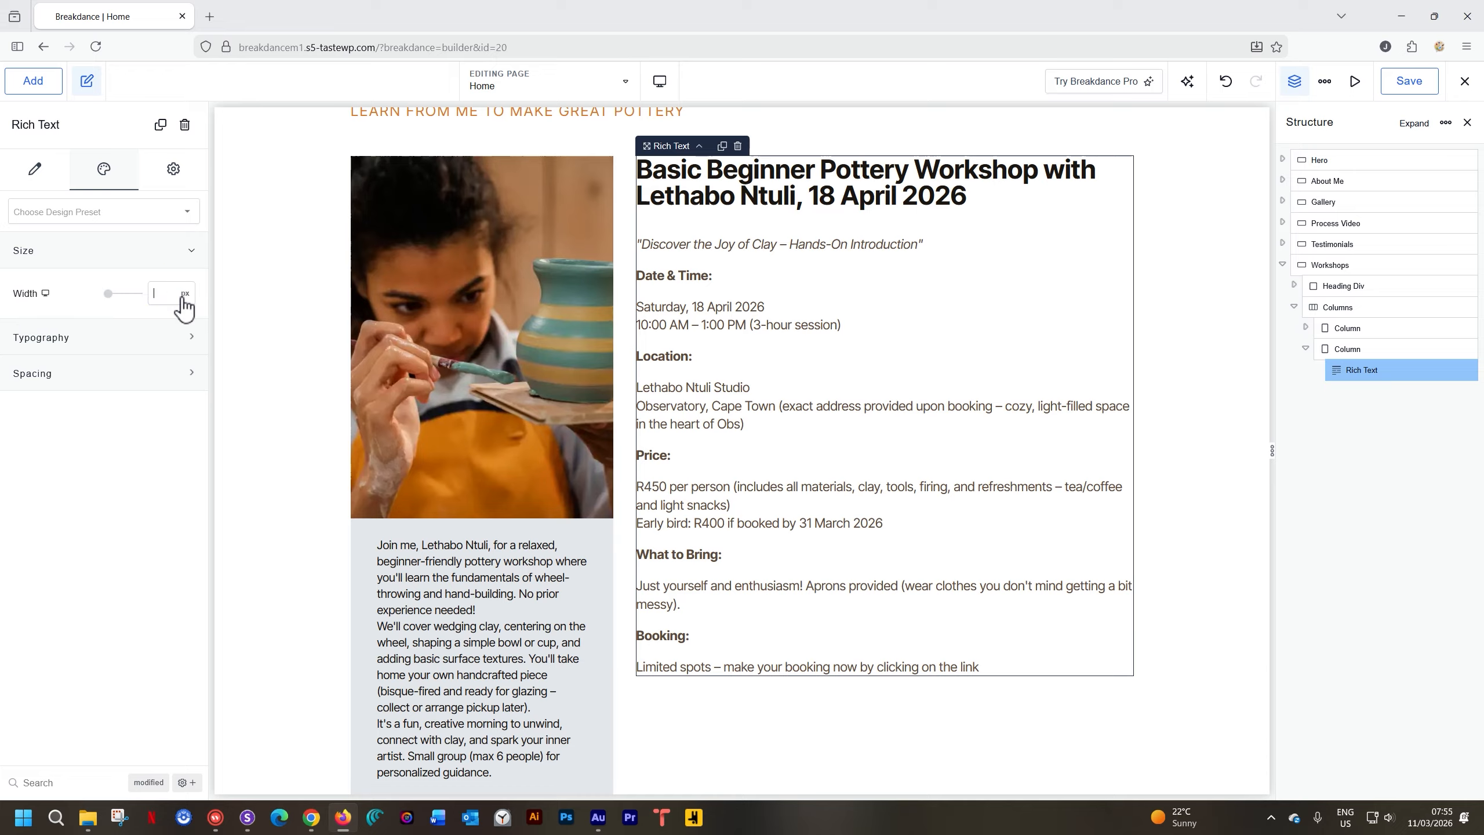
{"action": "left_click", "coordinate": [184, 292]}
{"action": "left_click", "coordinate": [190, 412]}
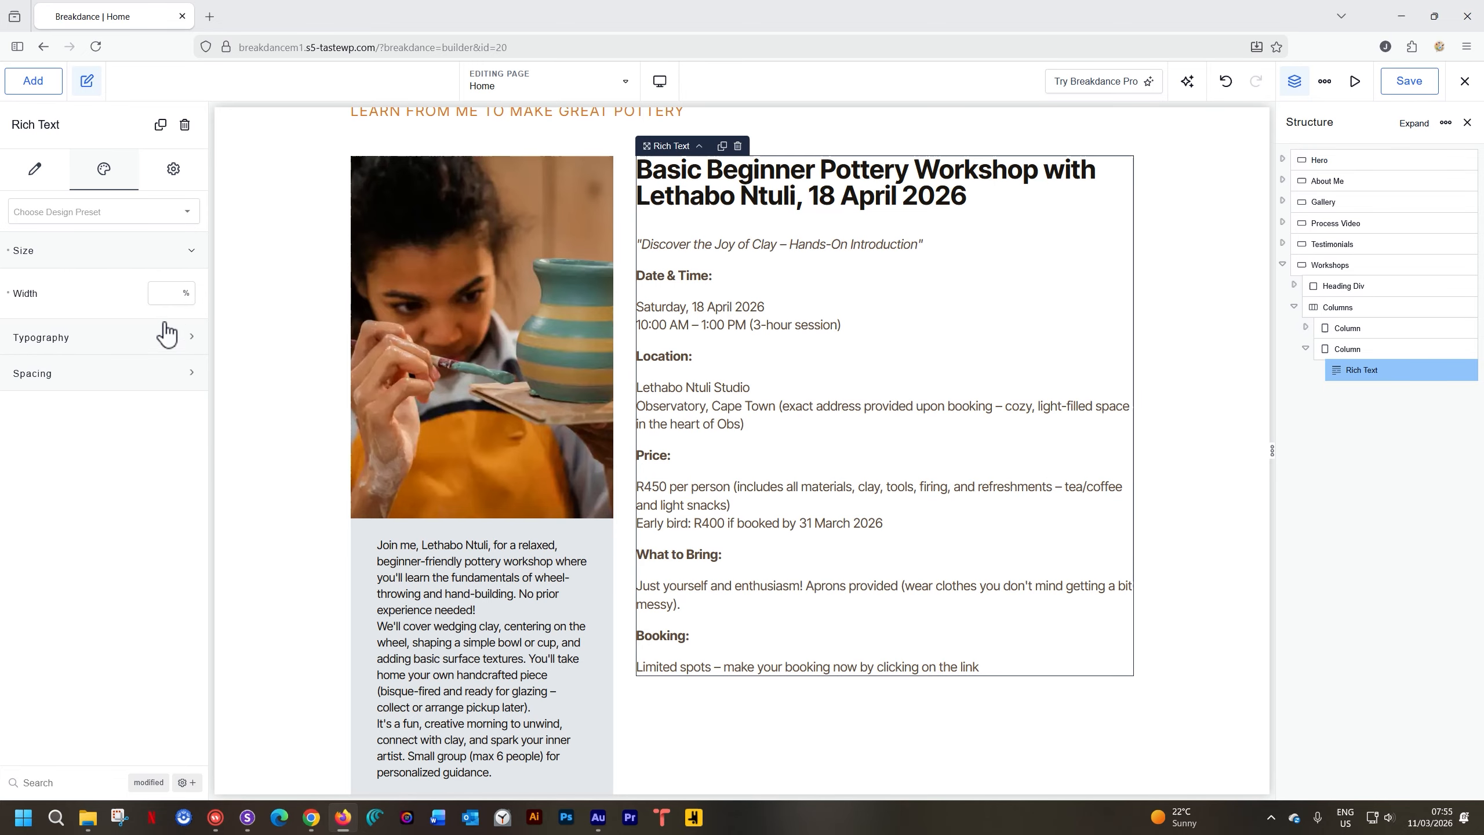
{"action": "type", "text": "80"}
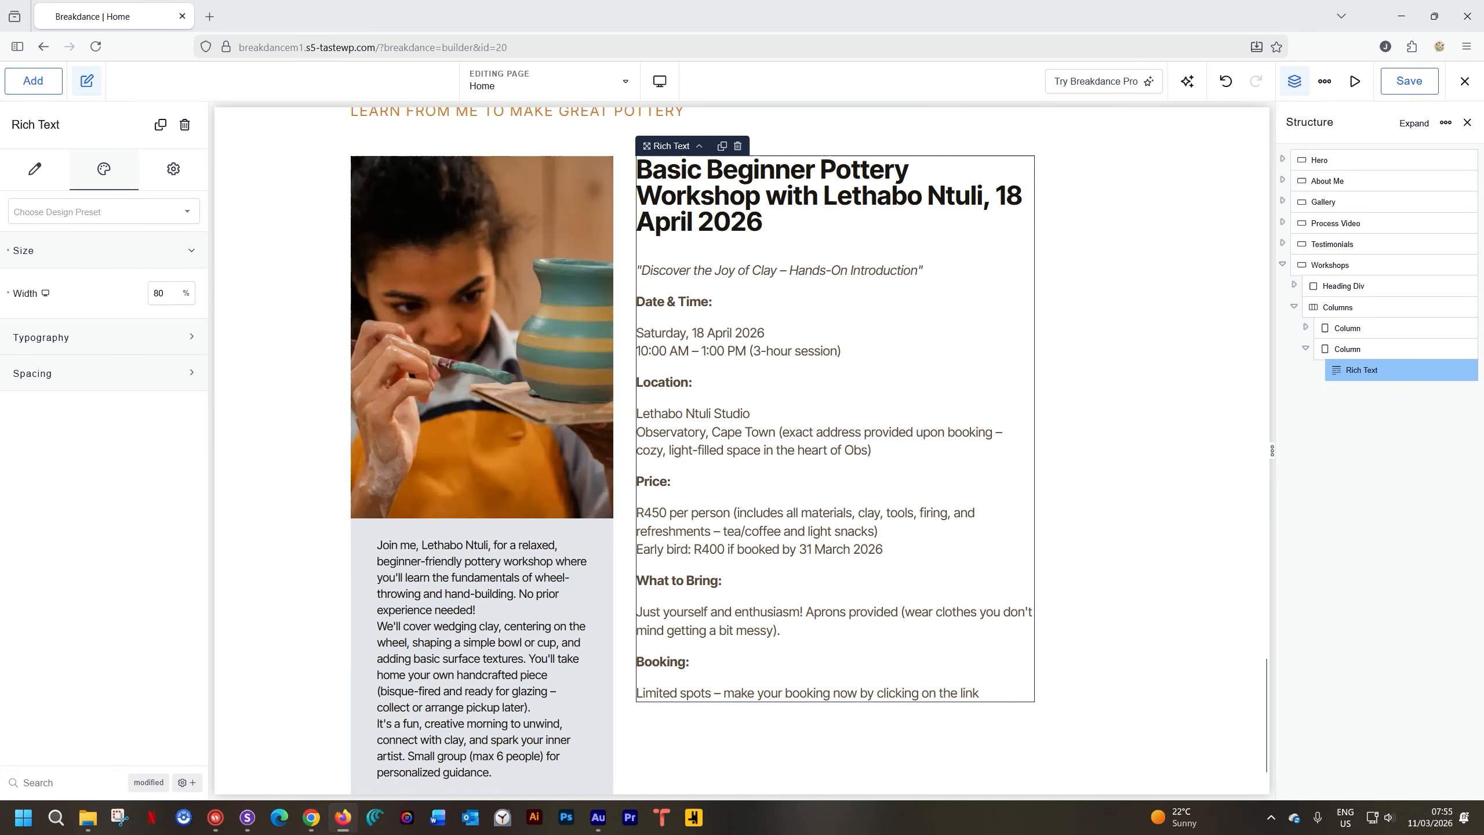
{"action": "left_click", "coordinate": [1127, 352]}
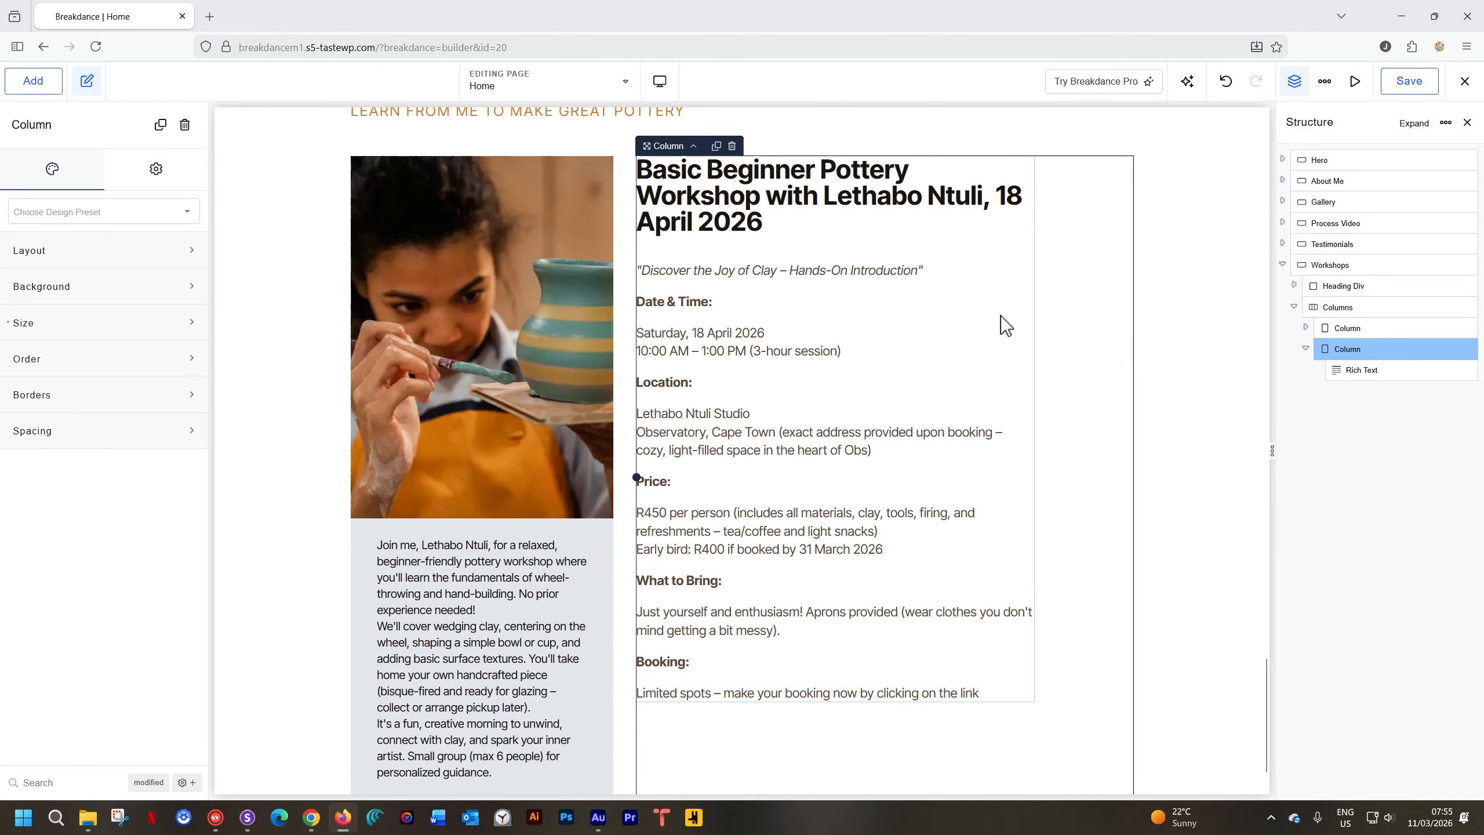
{"action": "scroll", "coordinate": [1069, 343], "scroll_direction": "down", "scroll_amount": 1}
{"action": "scroll", "coordinate": [1069, 344], "scroll_direction": "up", "scroll_amount": 1}
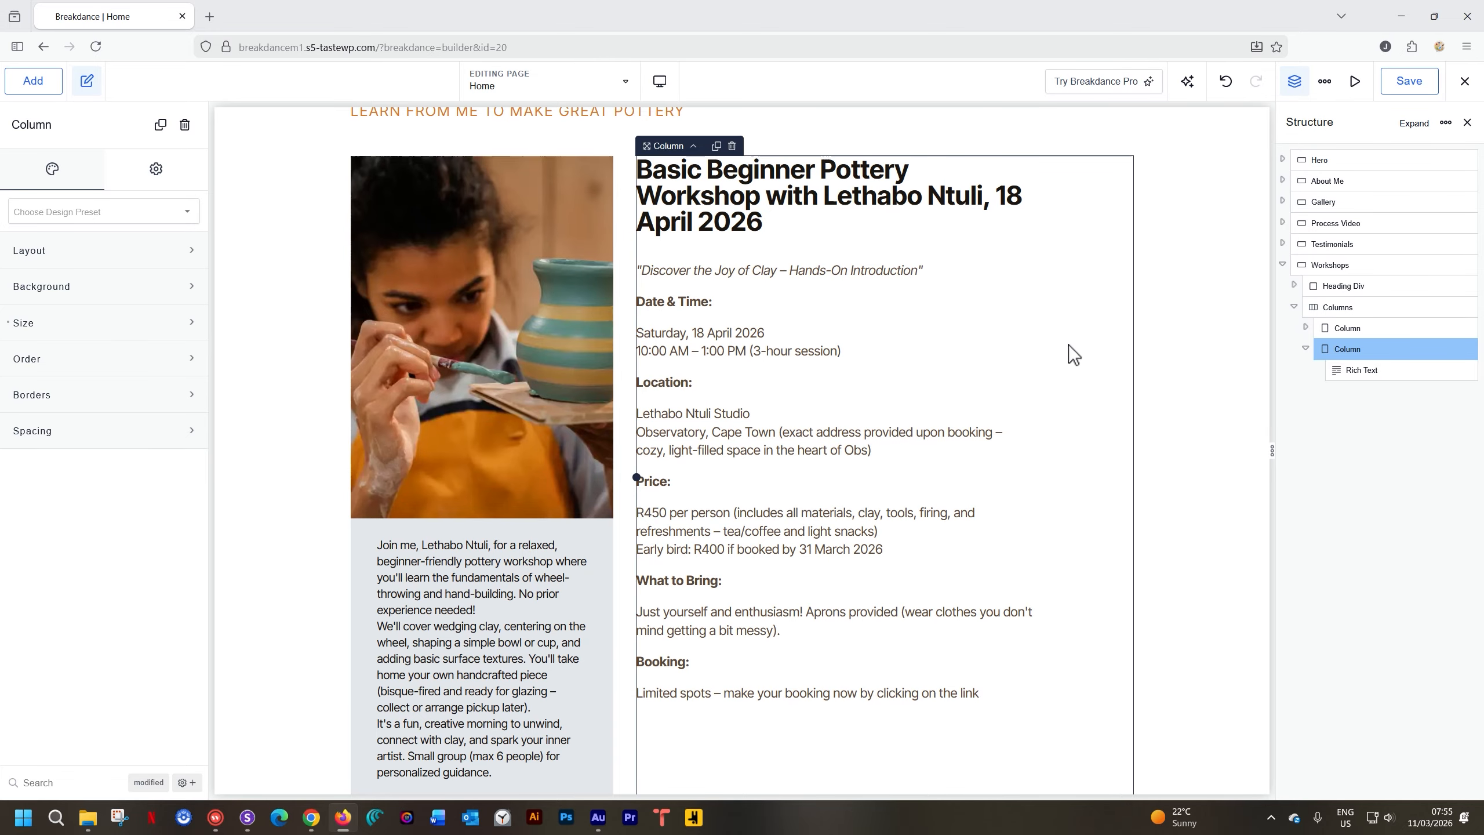
{"action": "key", "text": "ctrl+z"}
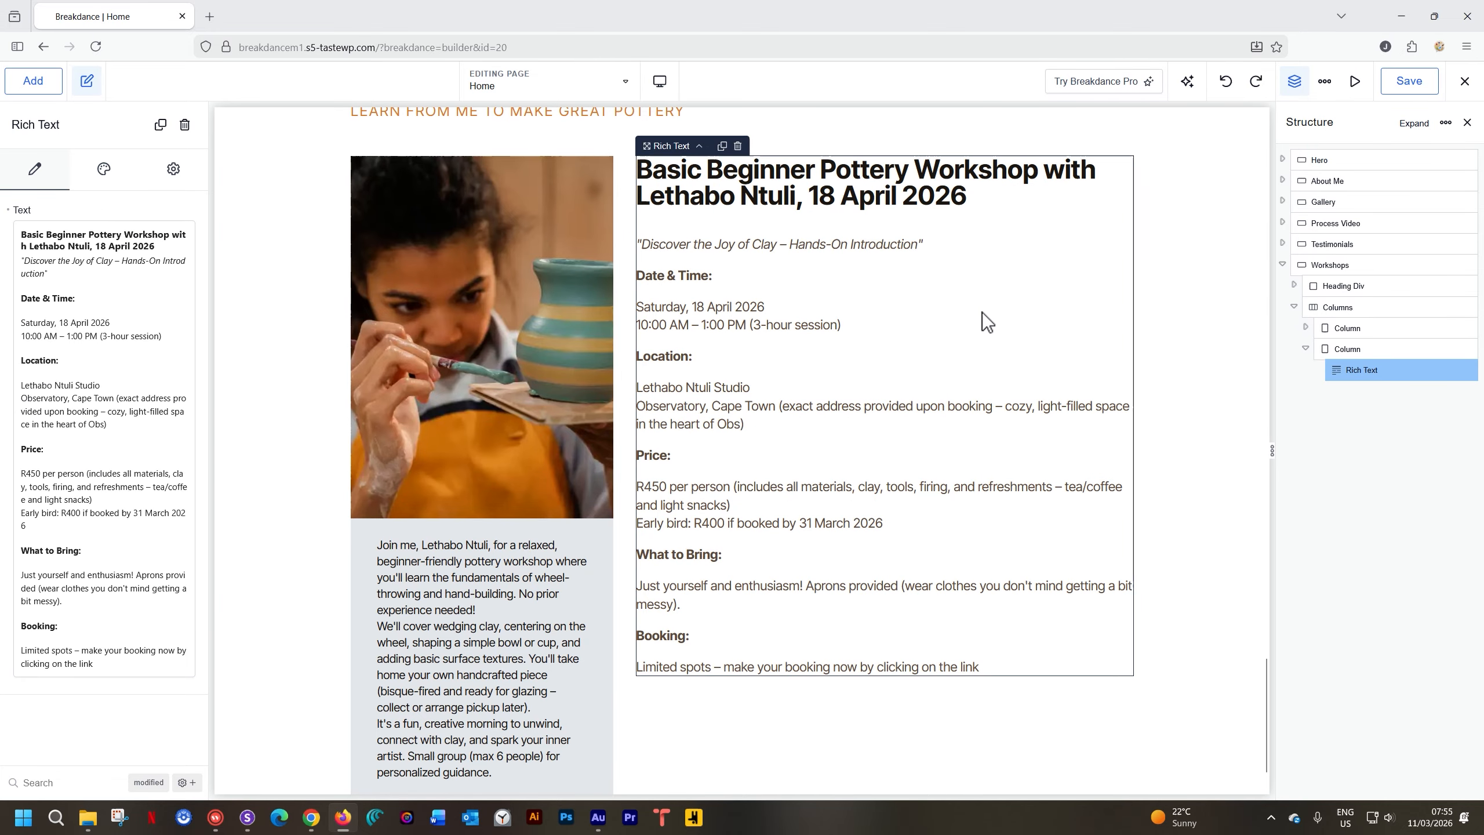
Open the Advanced options of the workshop rich text's Default typography style
{"action": "left_click", "coordinate": [105, 176]}
{"action": "left_click", "coordinate": [117, 293]}
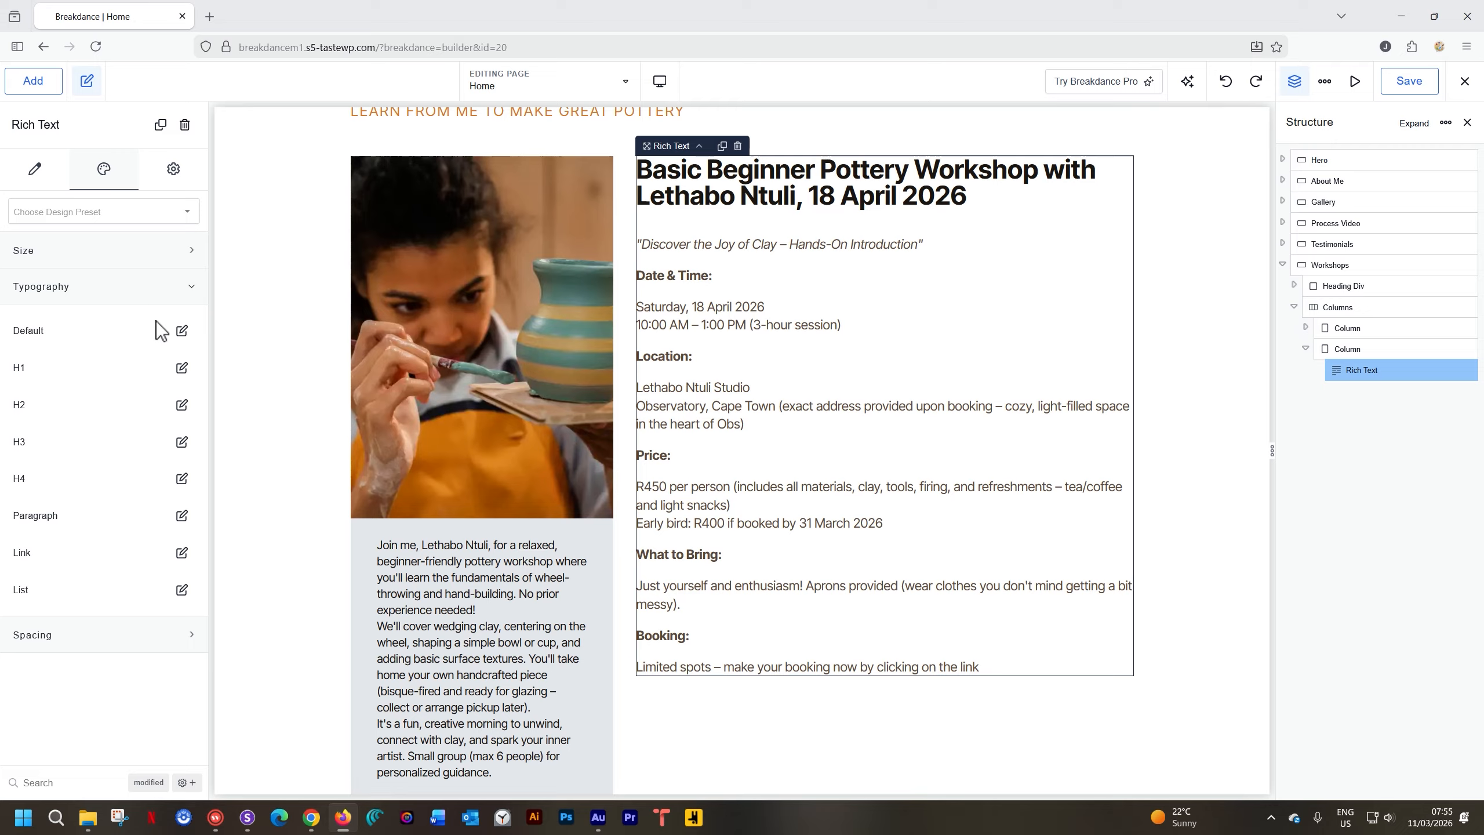
{"action": "left_click", "coordinate": [182, 331]}
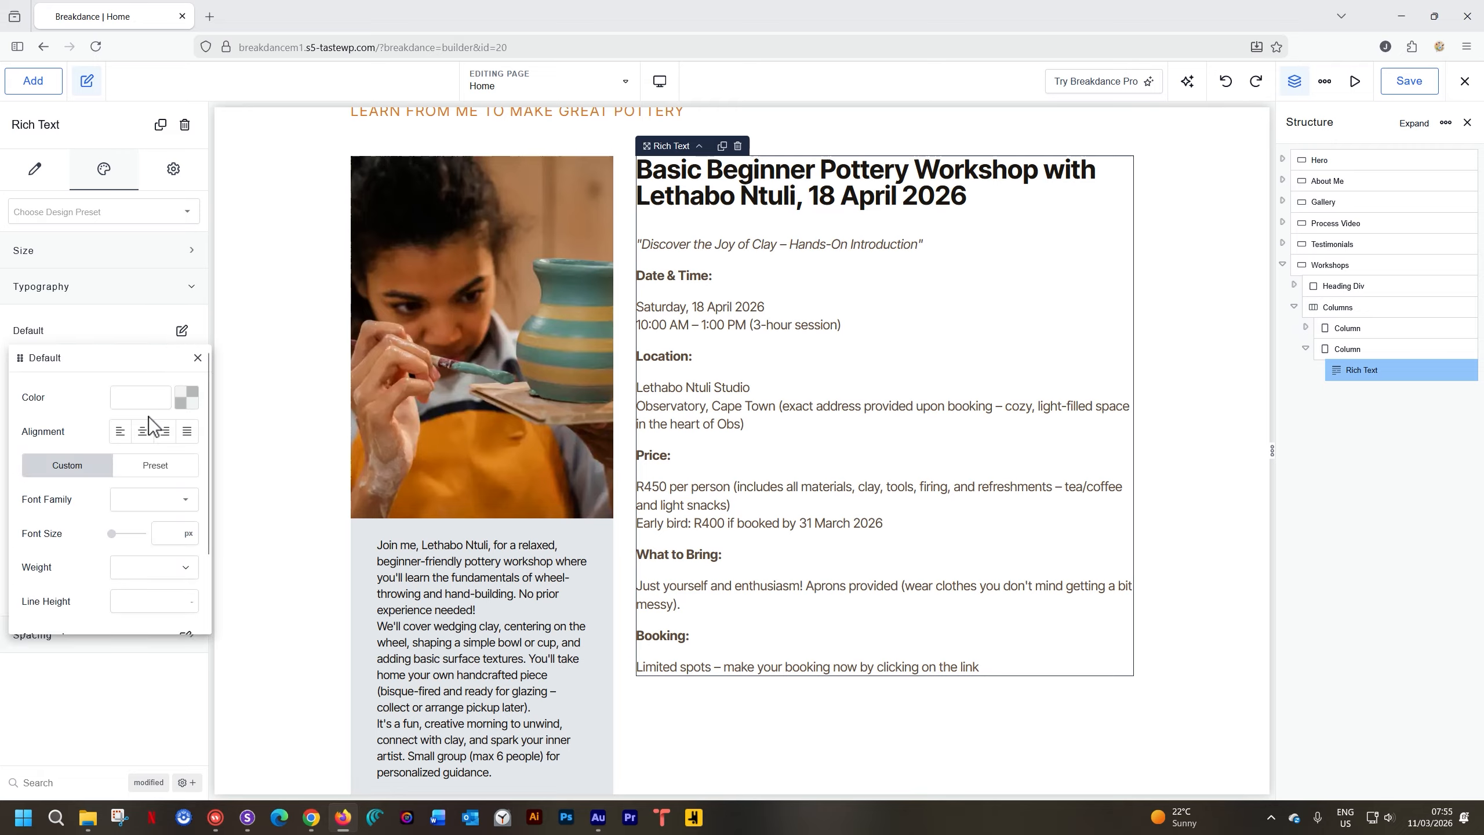
{"action": "scroll", "coordinate": [150, 416], "scroll_direction": "down", "scroll_amount": 2}
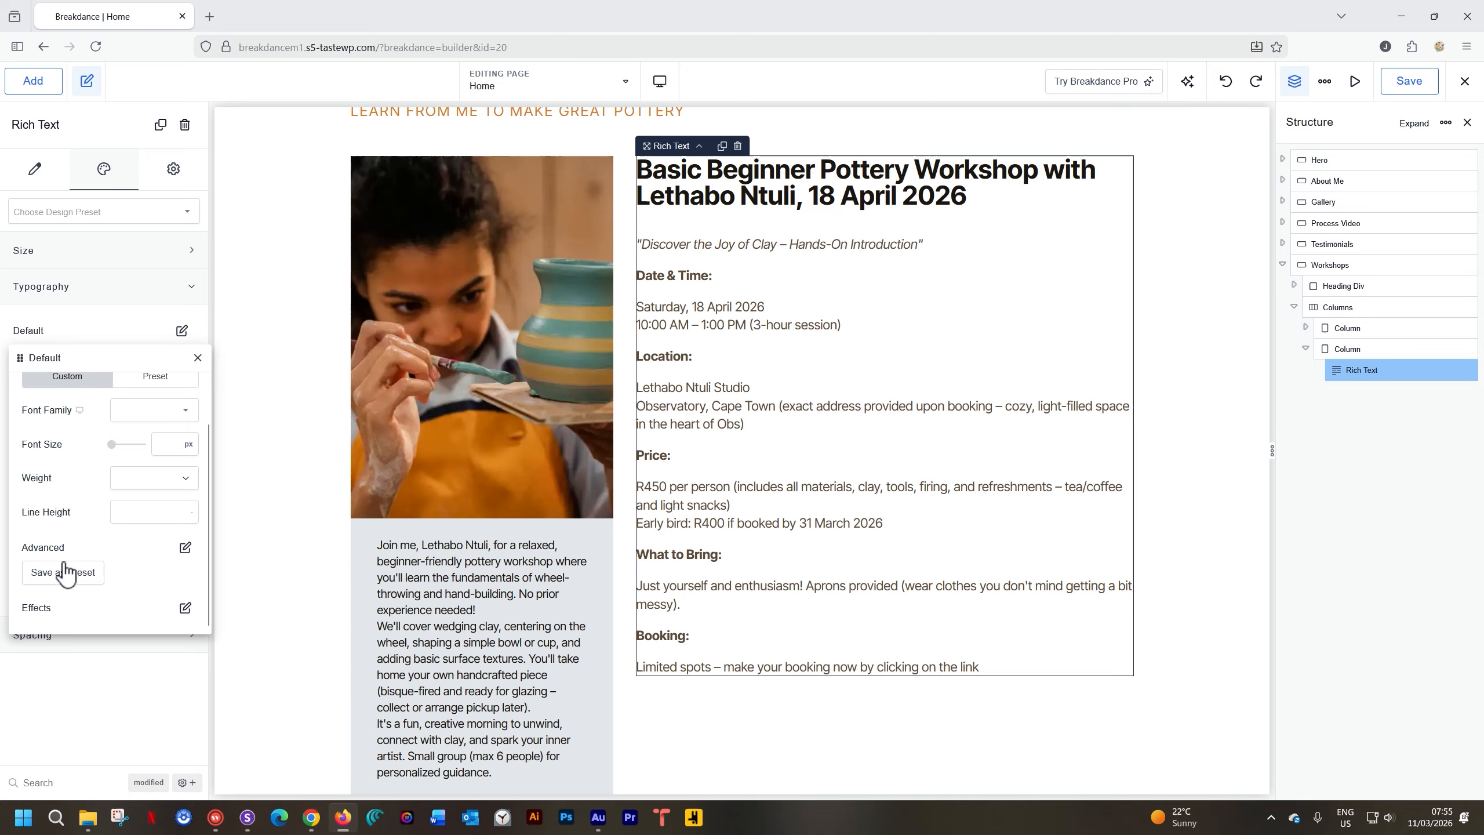
{"action": "left_click", "coordinate": [185, 548]}
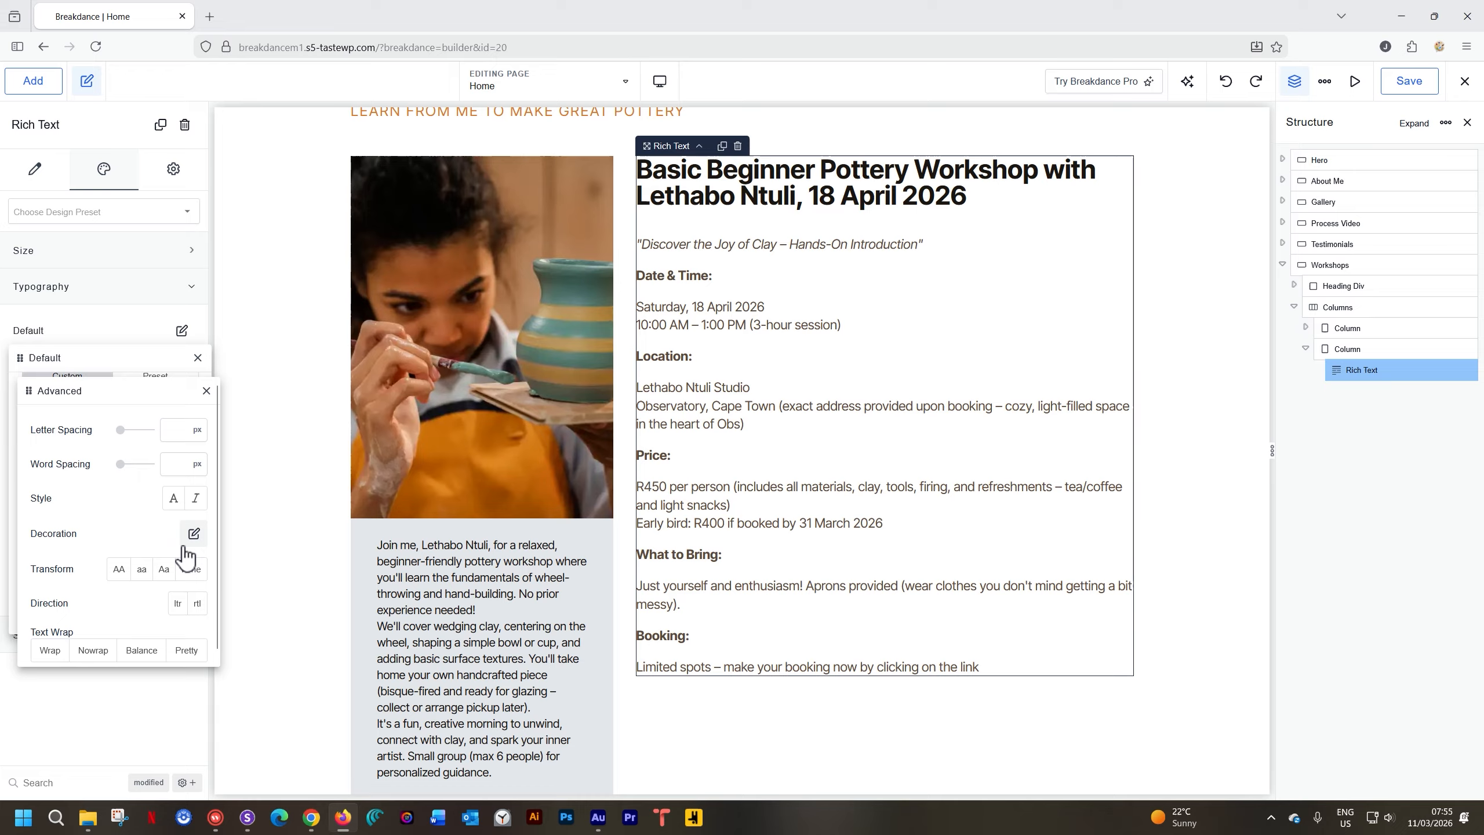
{"action": "scroll", "coordinate": [170, 552], "scroll_direction": "down", "scroll_amount": 1}
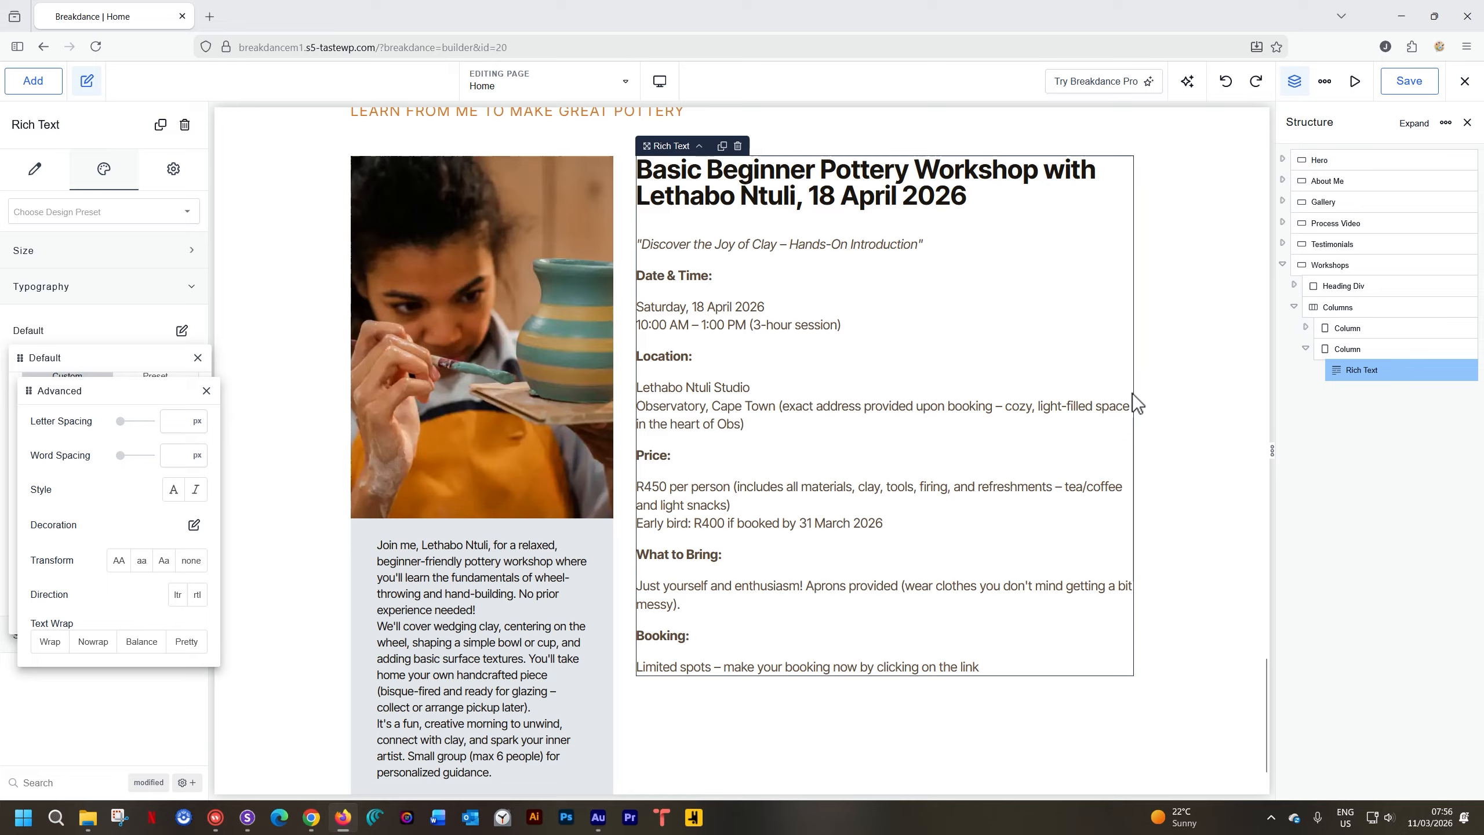
Try nowrap, normal, balance and pretty text wrap modes on the workshop text
{"action": "left_click", "coordinate": [94, 641]}
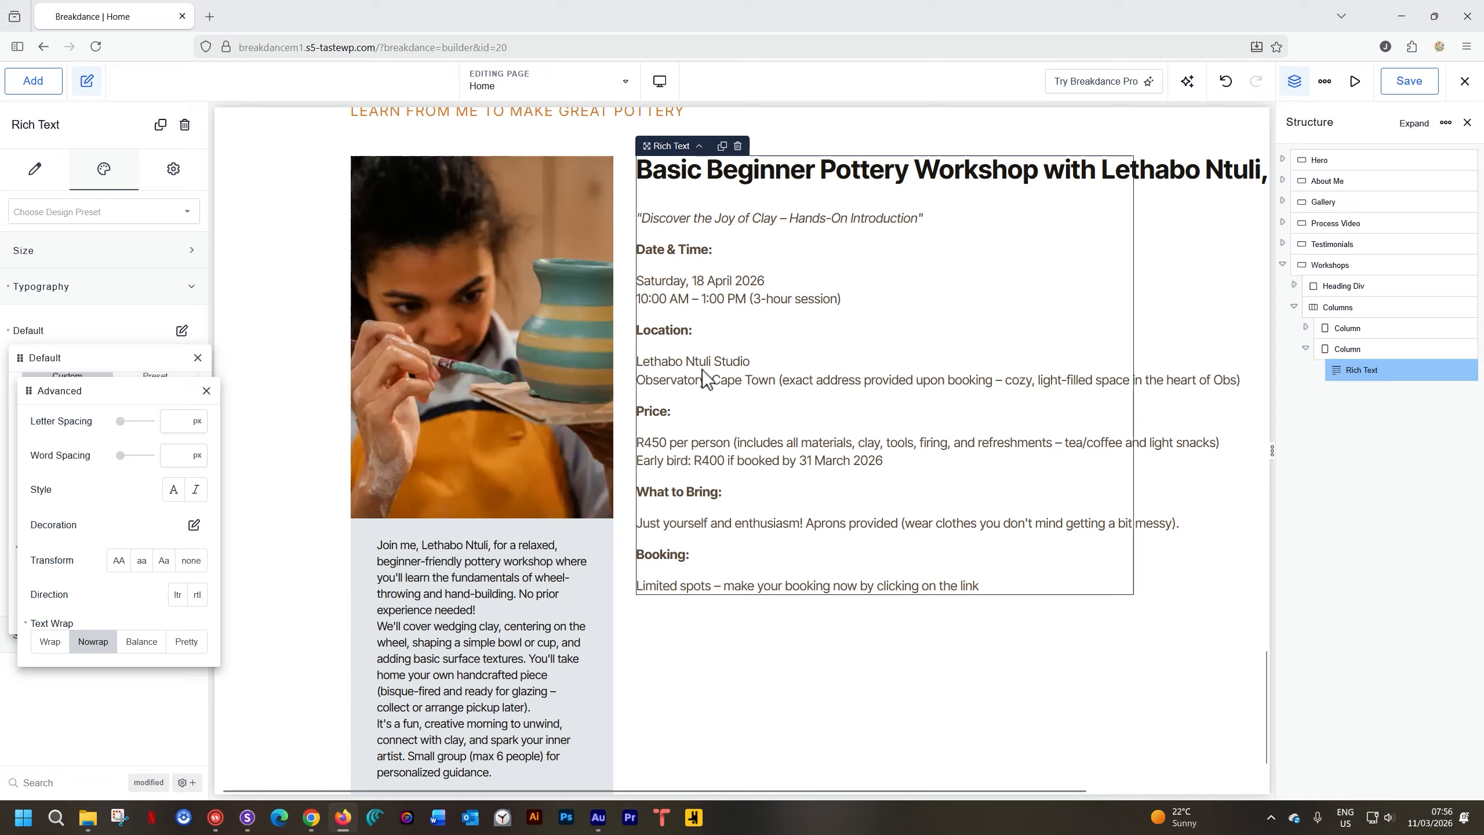
{"action": "left_click", "coordinate": [54, 642]}
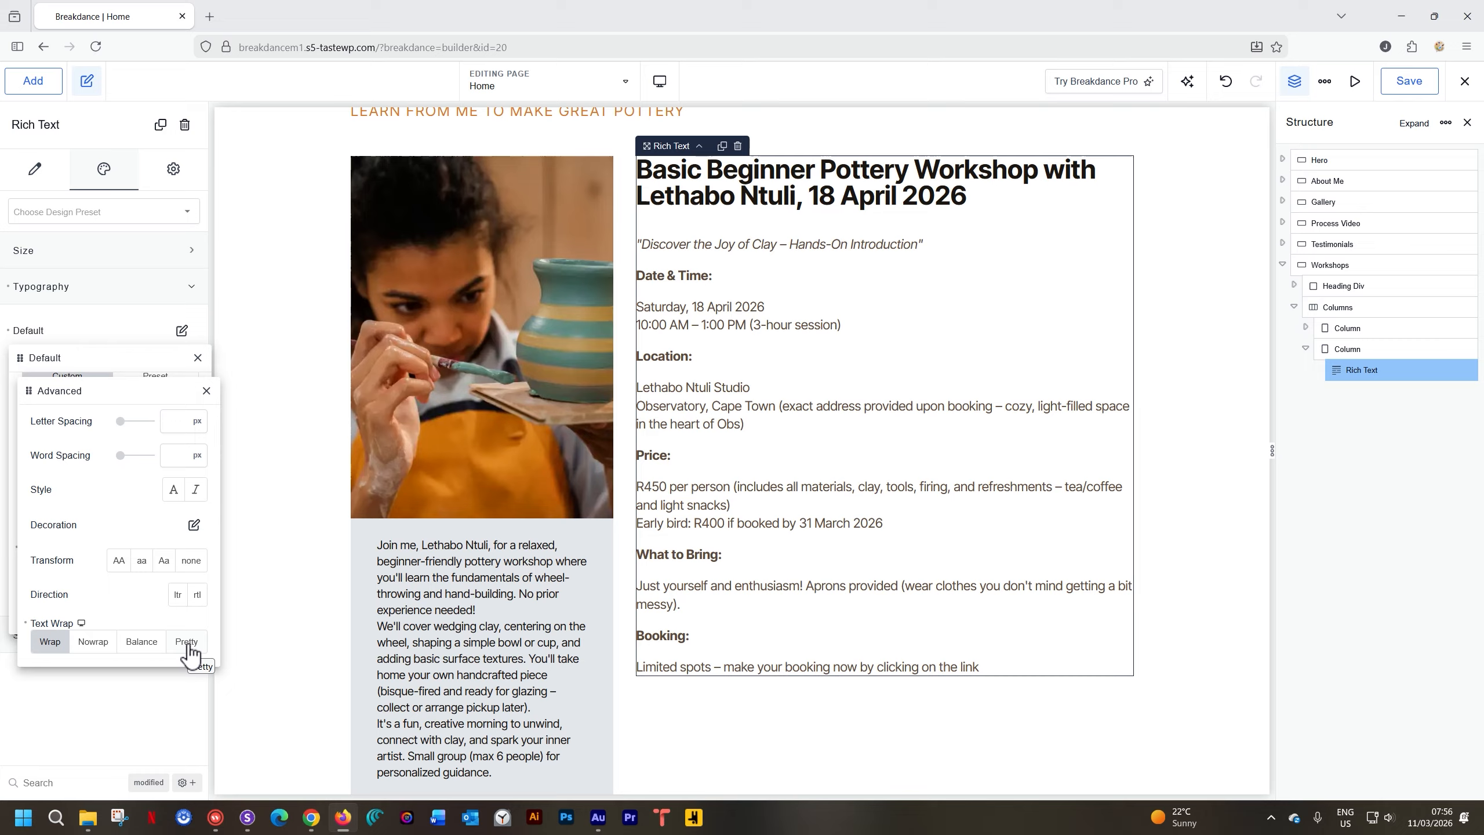
{"action": "left_click", "coordinate": [139, 645]}
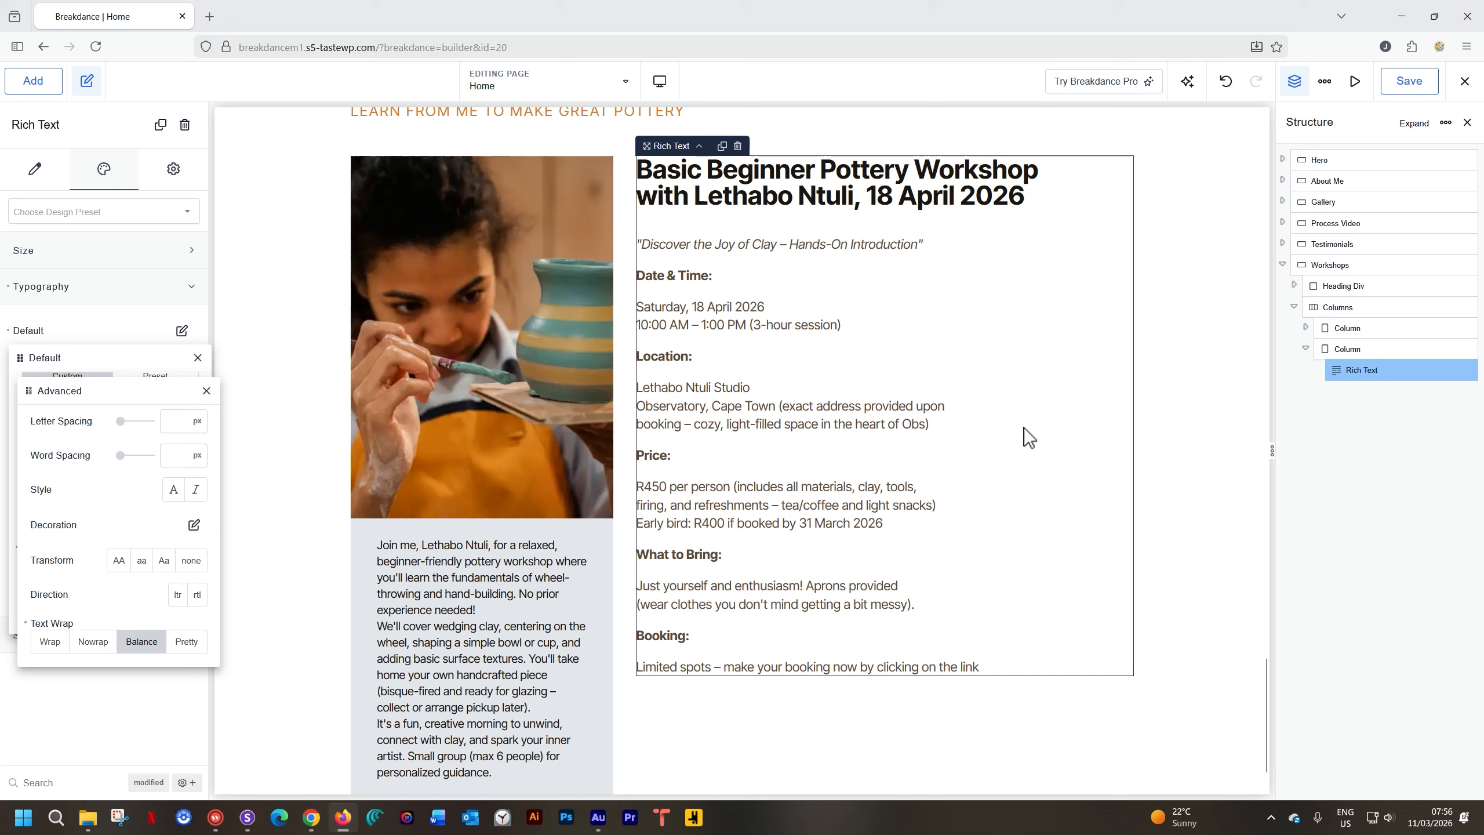
{"action": "left_click", "coordinate": [183, 641]}
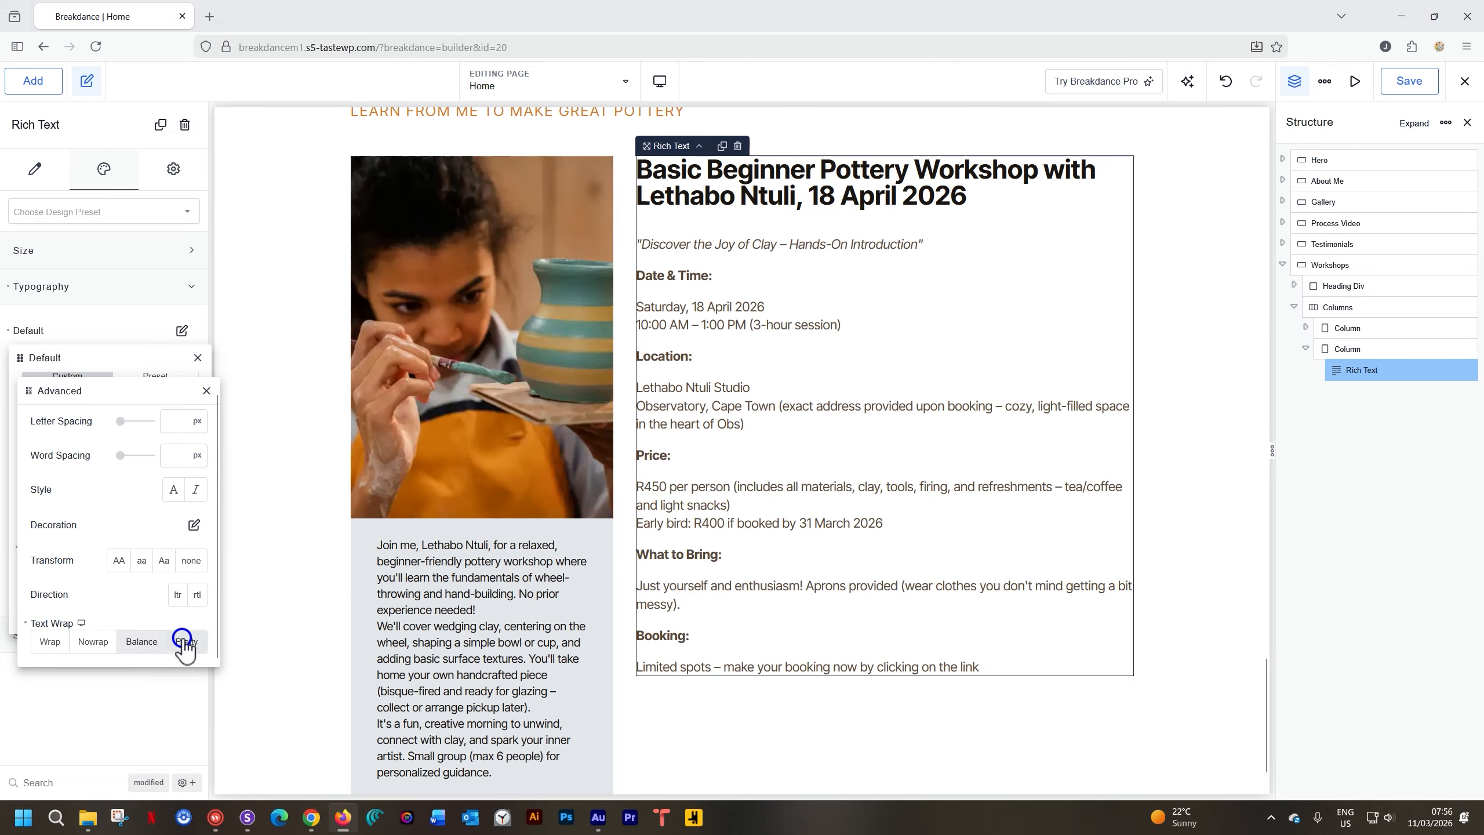
{"action": "left_click", "coordinate": [143, 642]}
{"action": "left_click", "coordinate": [193, 641]}
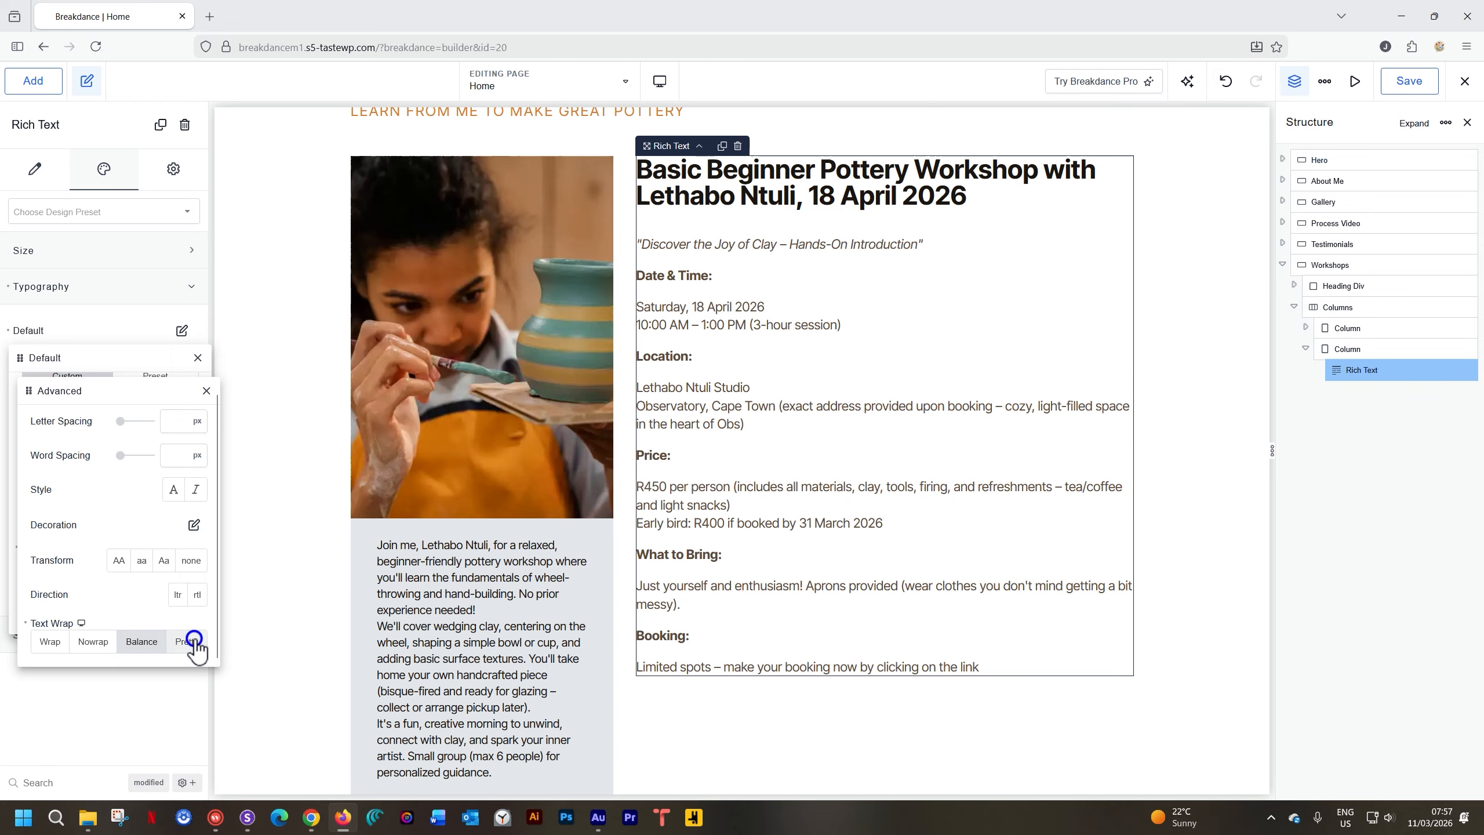
Settle on Balance text wrap and close the typography panels
{"action": "left_click", "coordinate": [50, 641]}
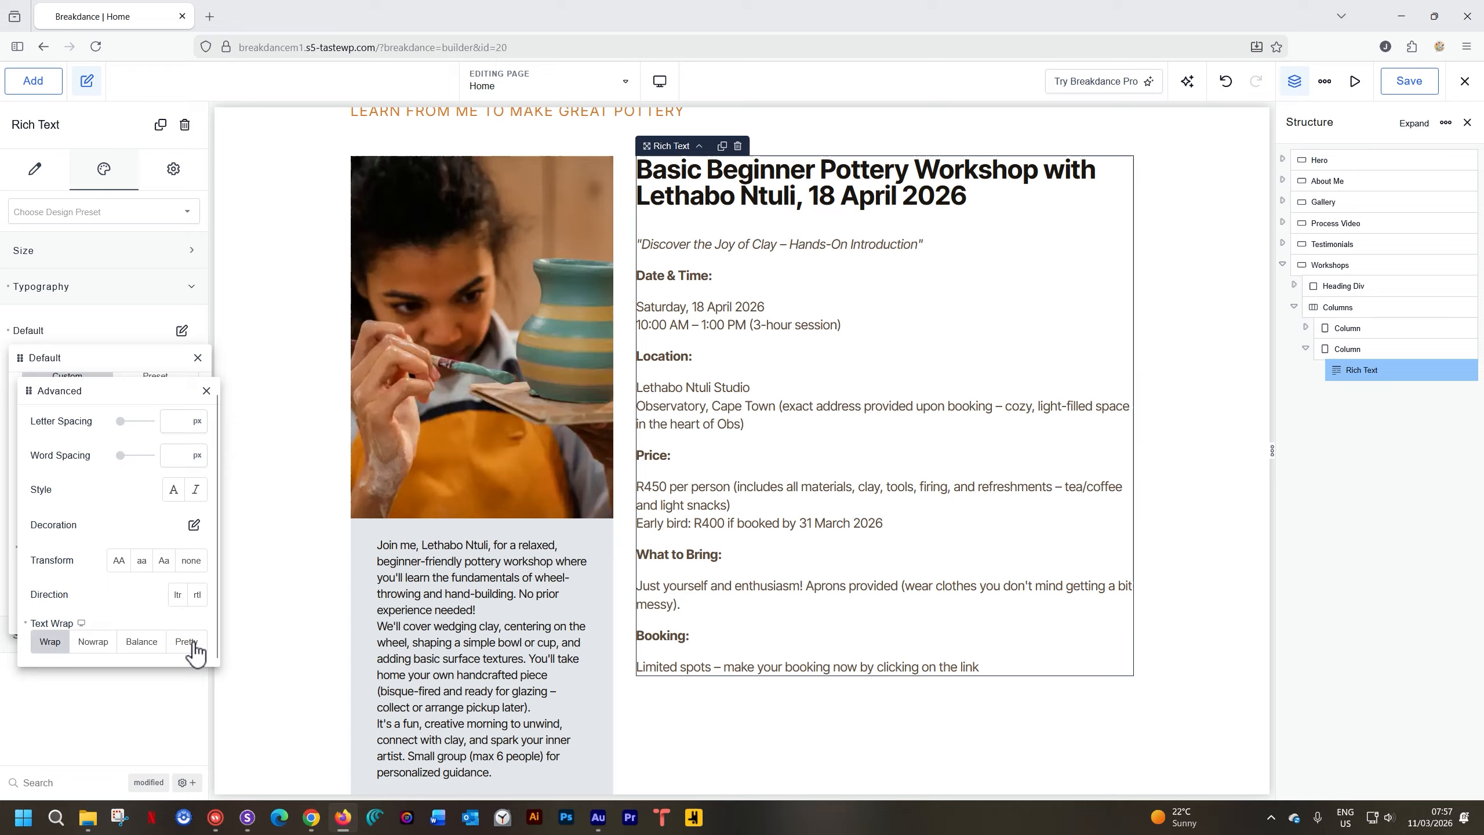
{"action": "left_click", "coordinate": [188, 641]}
{"action": "left_click", "coordinate": [50, 641]}
{"action": "left_click", "coordinate": [140, 641]}
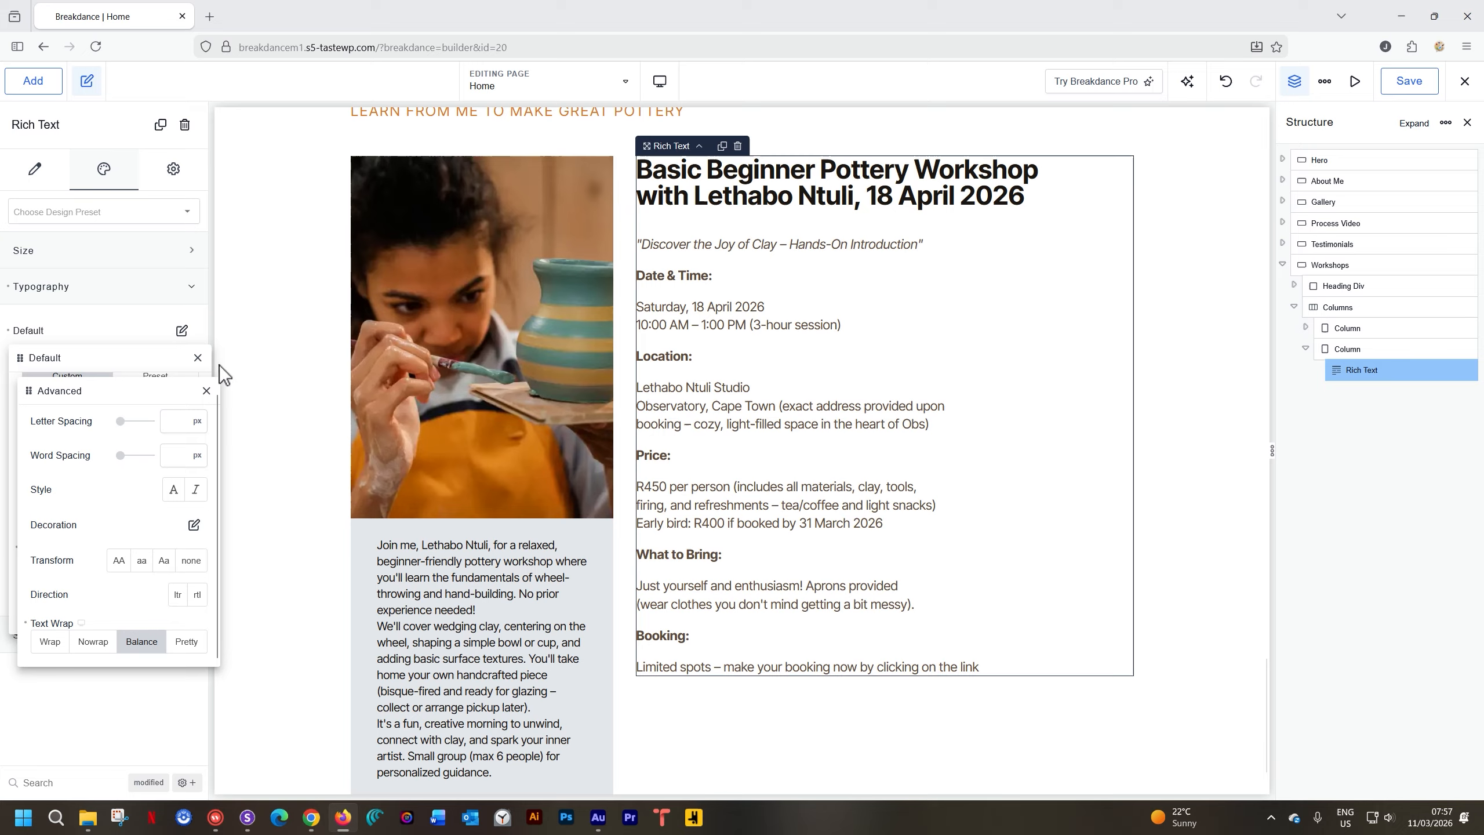
{"action": "left_click", "coordinate": [206, 390]}
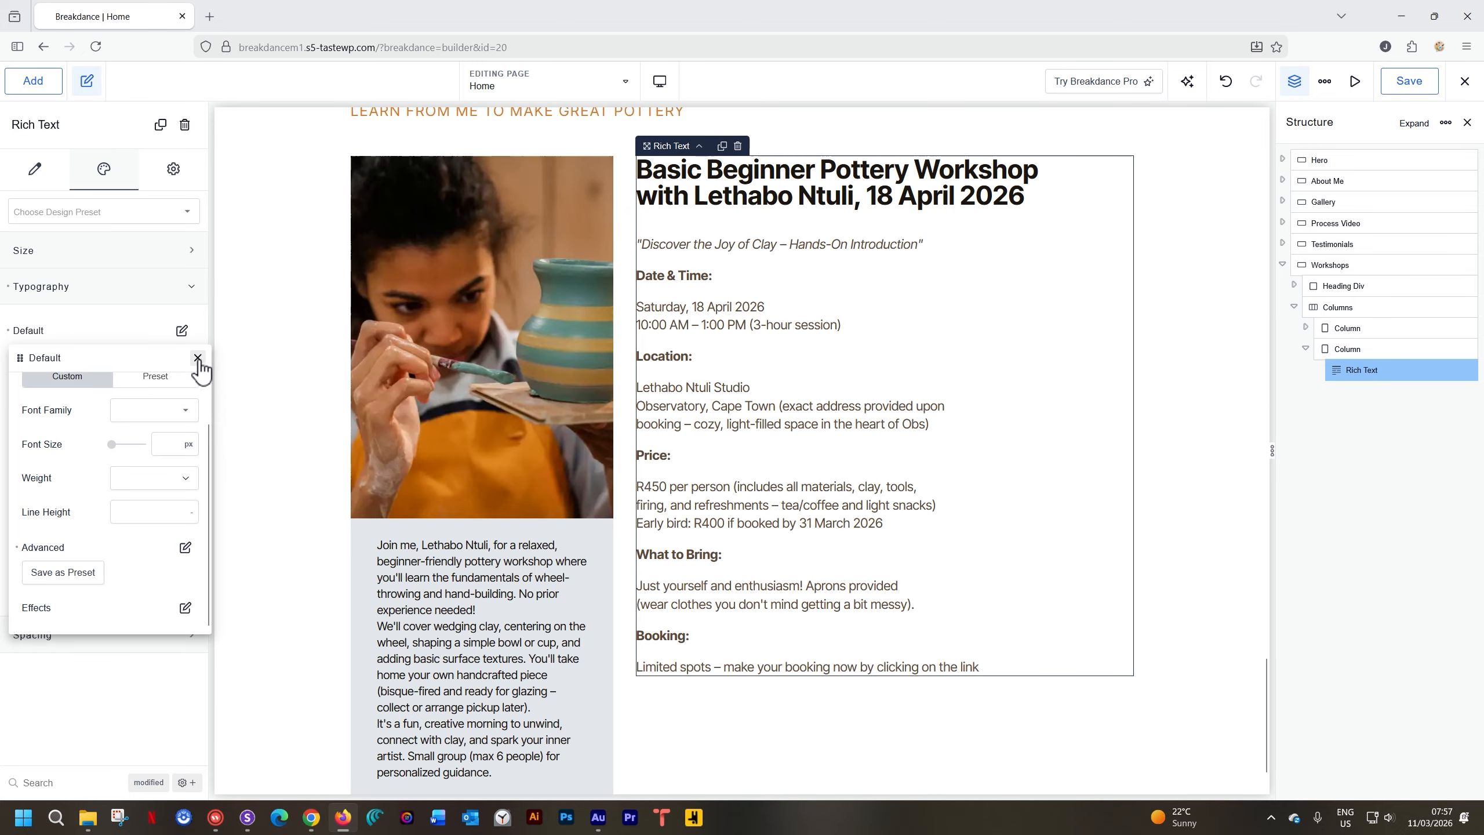
{"action": "left_click", "coordinate": [198, 358]}
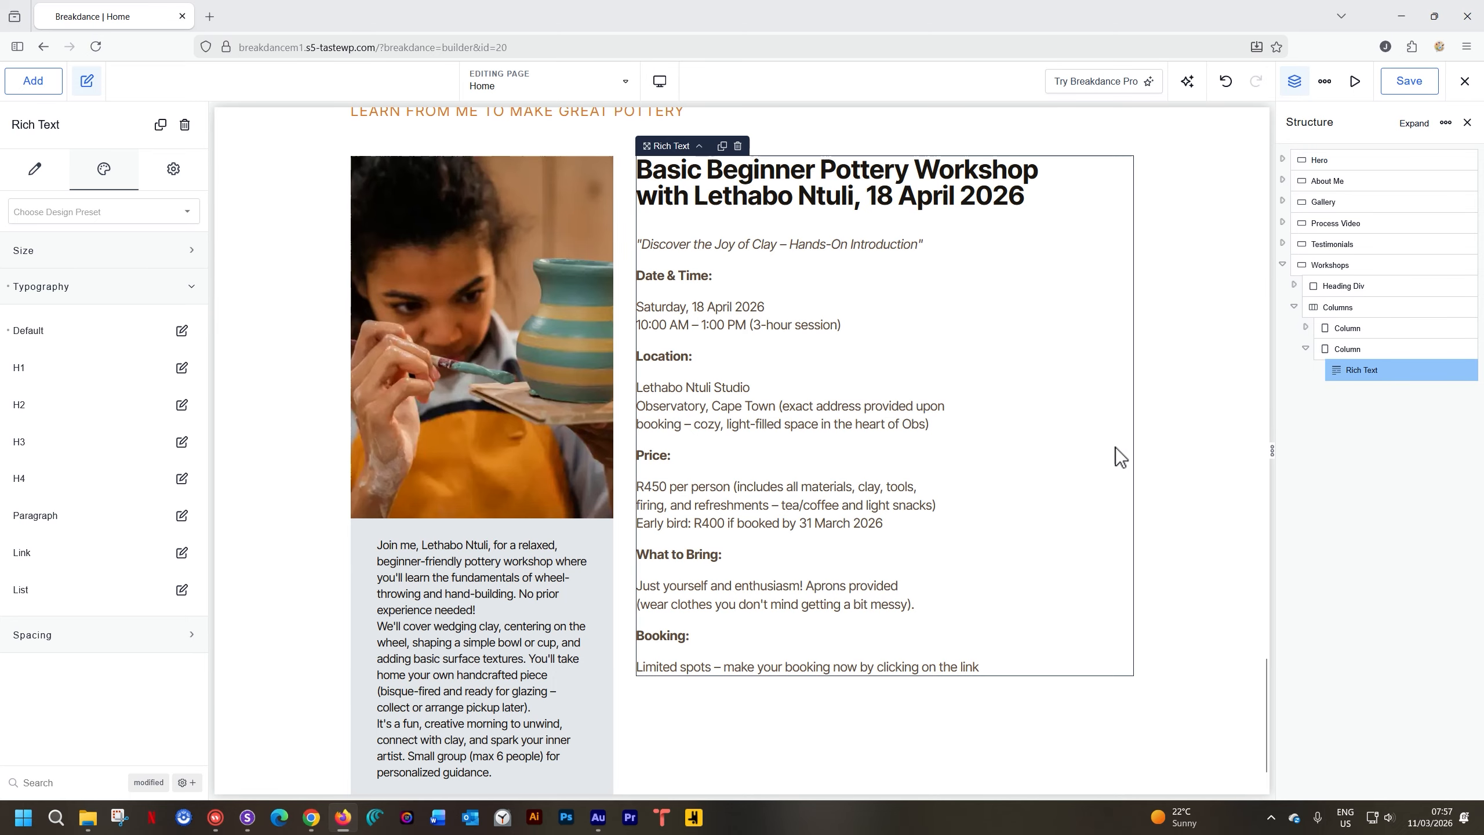
{"action": "scroll", "coordinate": [1115, 448], "scroll_direction": "up", "scroll_amount": 4}
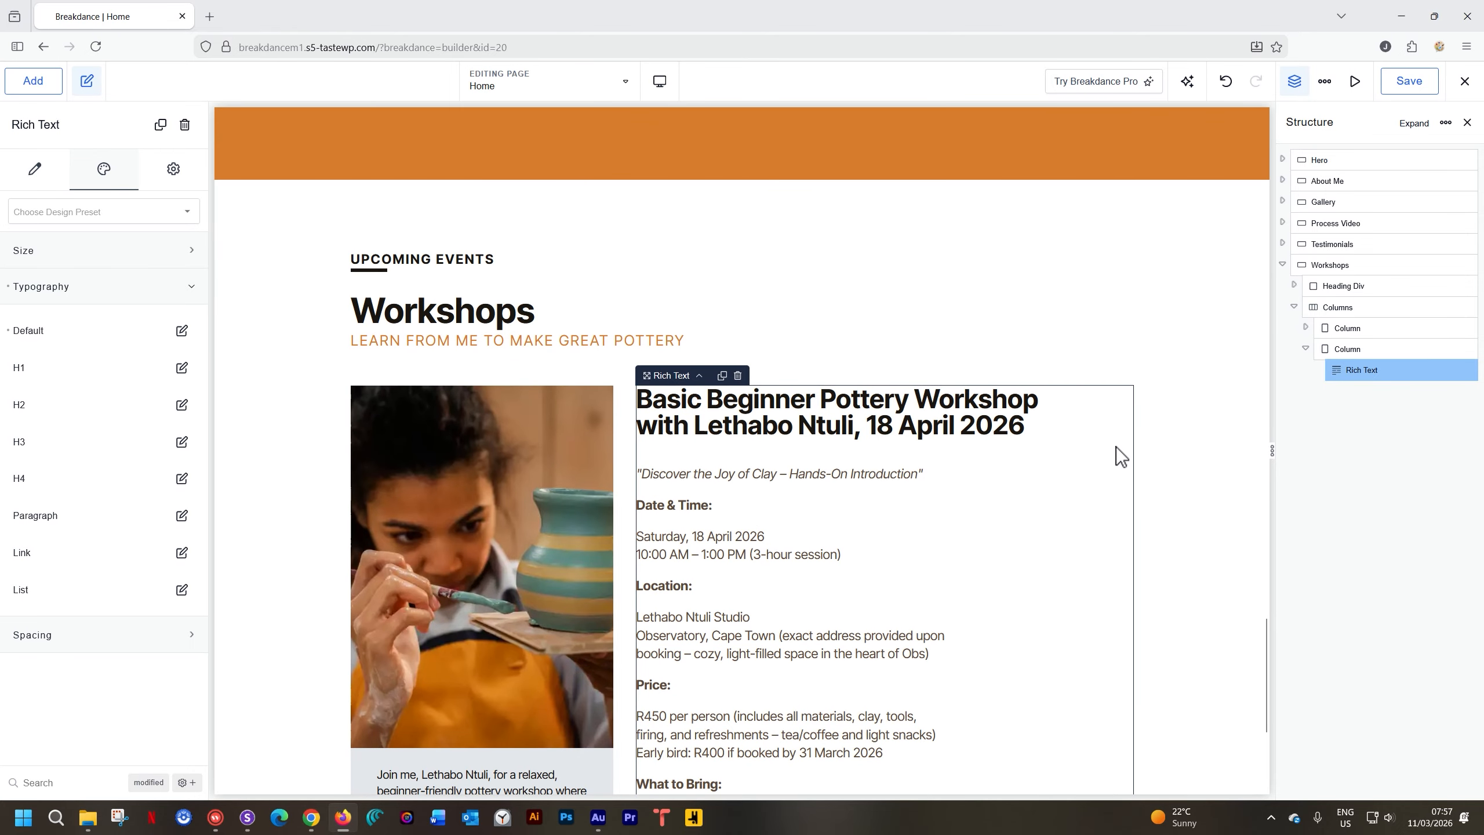
Set the Workshops section background colour to Antique White (#F5E8D3)
{"action": "left_click", "coordinate": [1160, 293]}
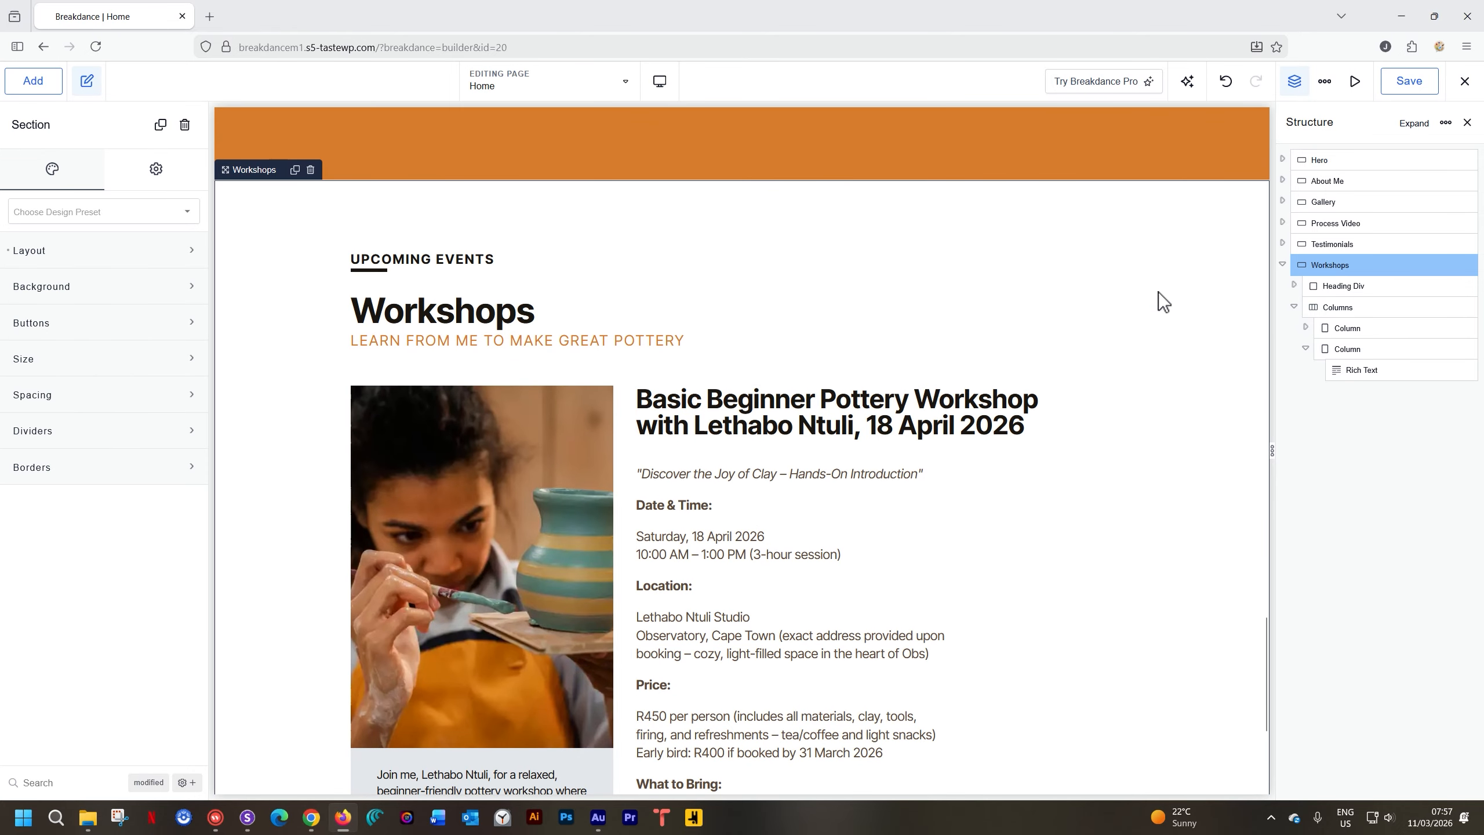
{"action": "left_click", "coordinate": [125, 285]}
{"action": "left_click", "coordinate": [180, 331]}
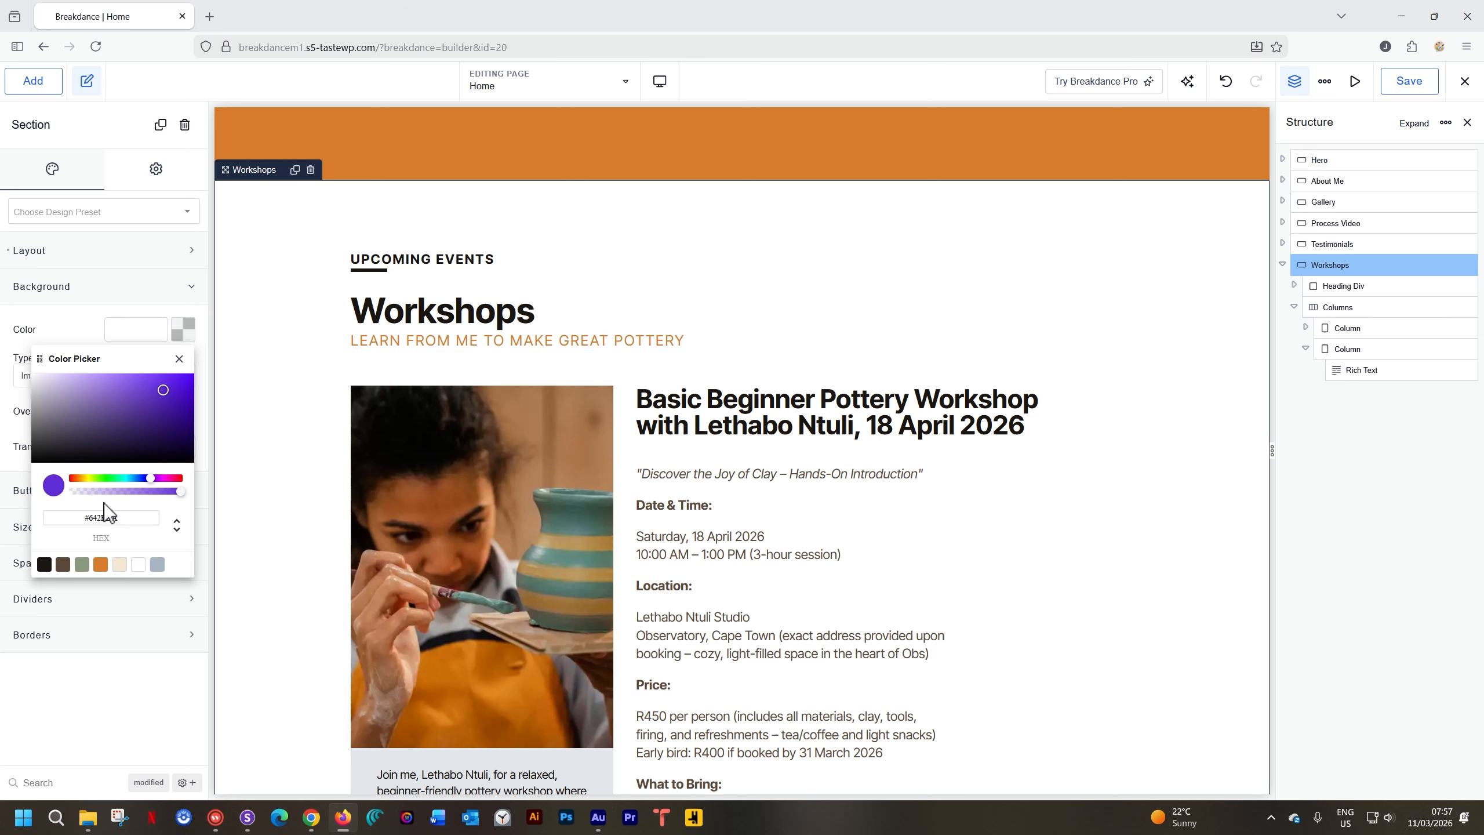
{"action": "left_click", "coordinate": [120, 564]}
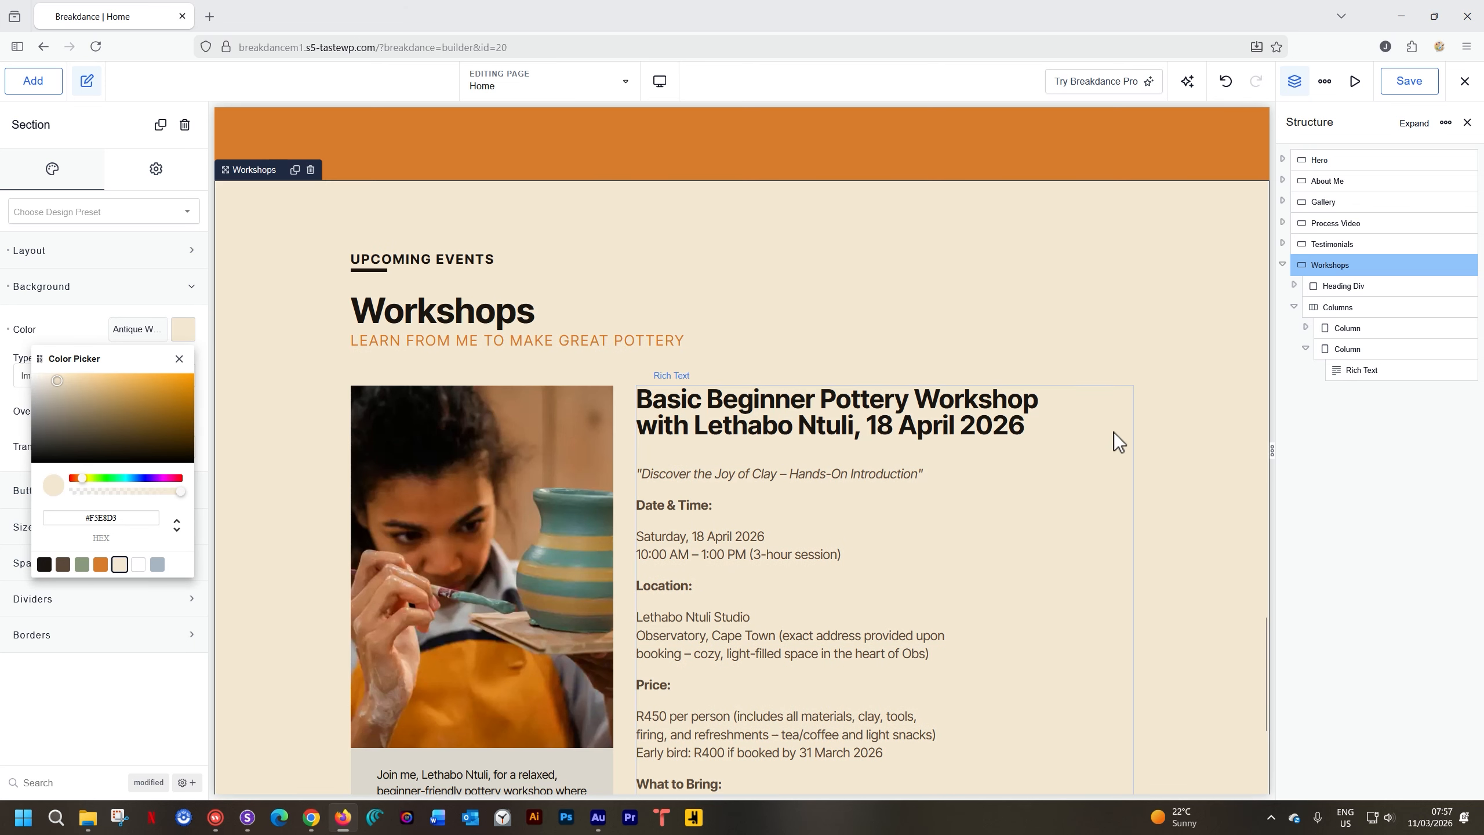
Reselect the workshop details rich text and bring up the list of elements to add
{"action": "left_click", "coordinate": [1133, 422]}
{"action": "scroll", "coordinate": [1134, 422], "scroll_direction": "down", "scroll_amount": 4}
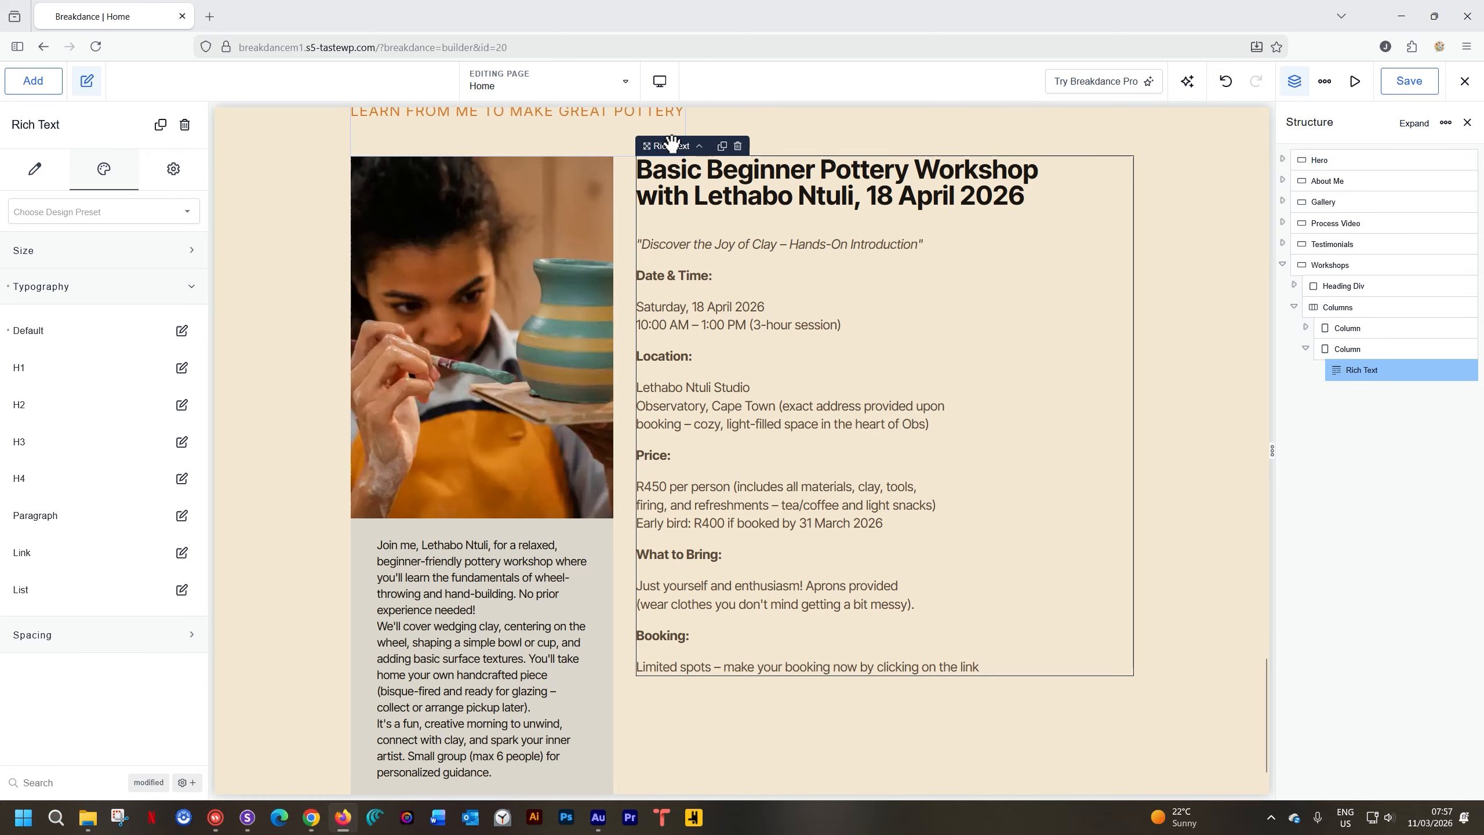
{"action": "left_click", "coordinate": [32, 81]}
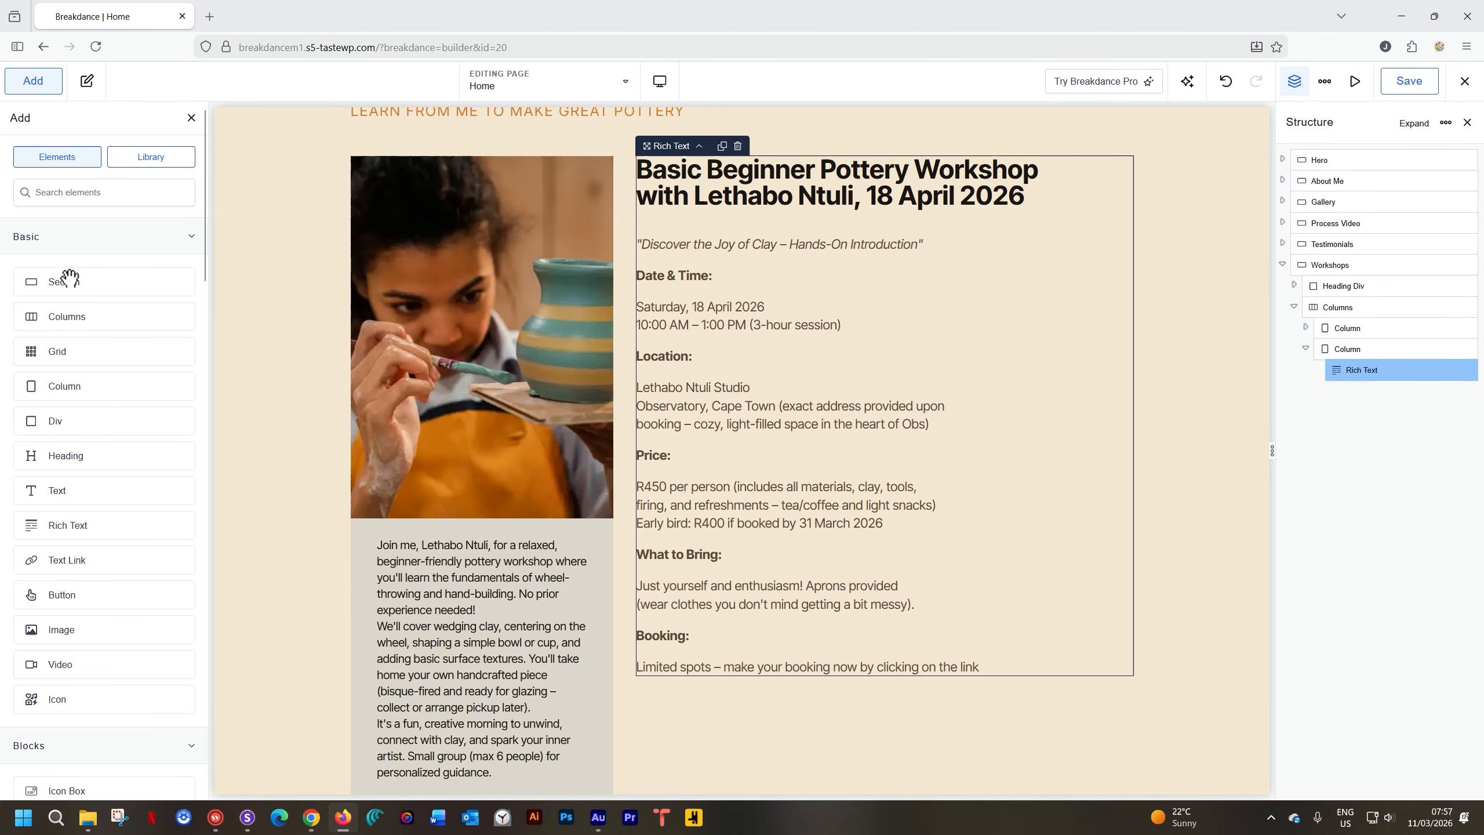
Add a Button below the workshop details and give the details text a 15px bottom margin
{"action": "left_click", "coordinate": [79, 596]}
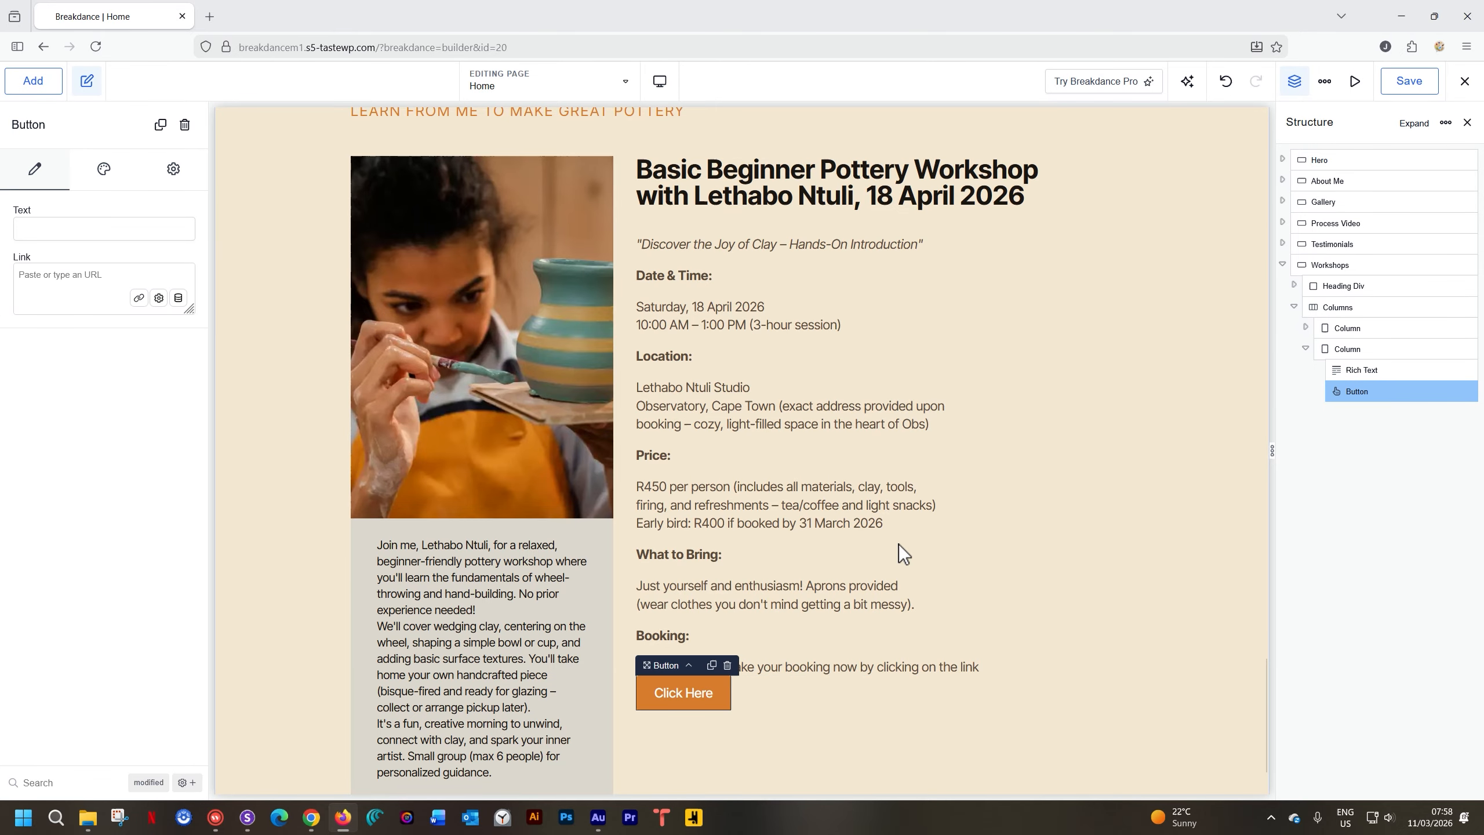
{"action": "scroll", "coordinate": [937, 511], "scroll_direction": "down", "scroll_amount": 1}
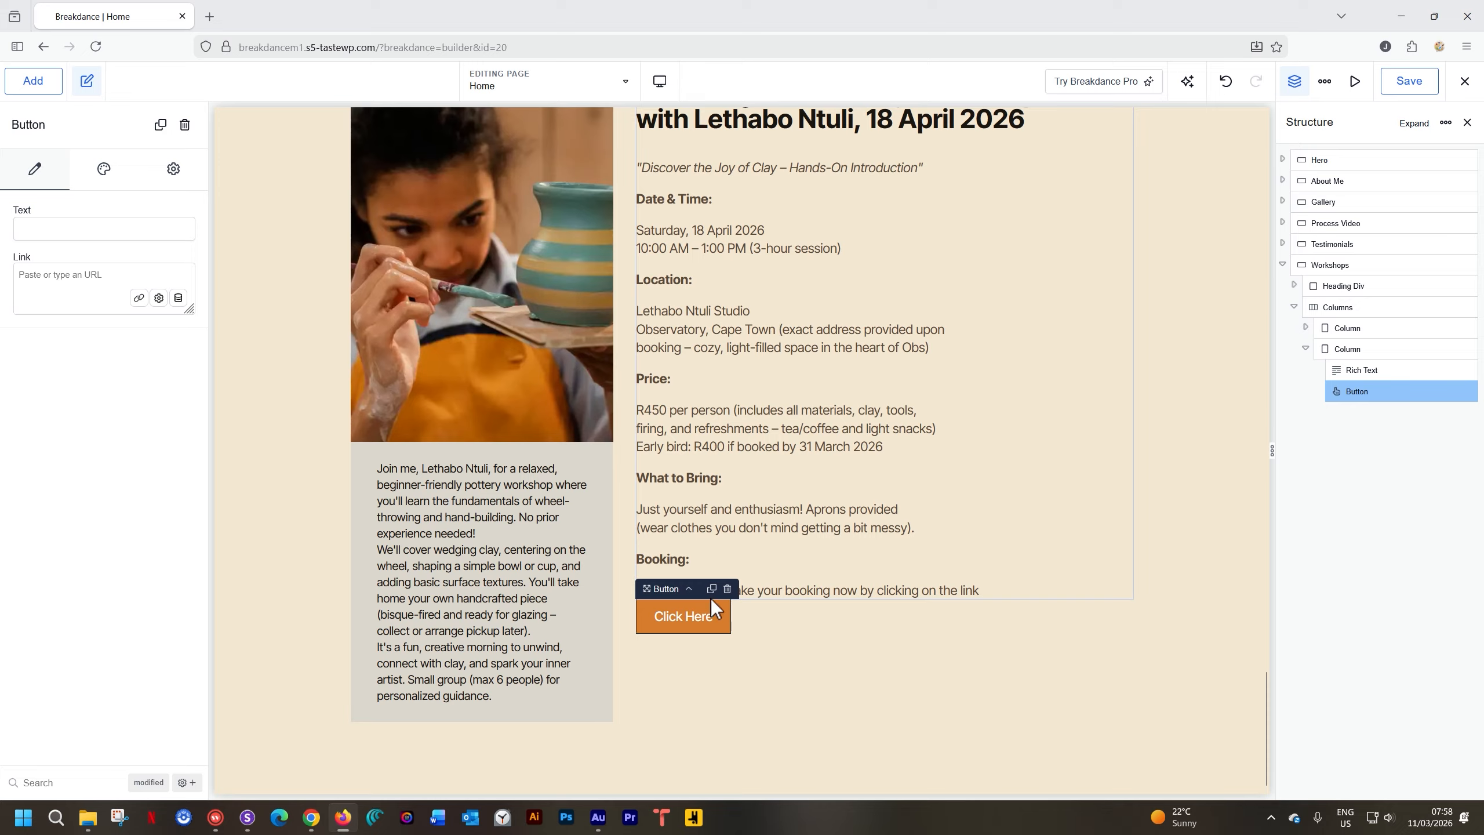
{"action": "left_click", "coordinate": [826, 543]}
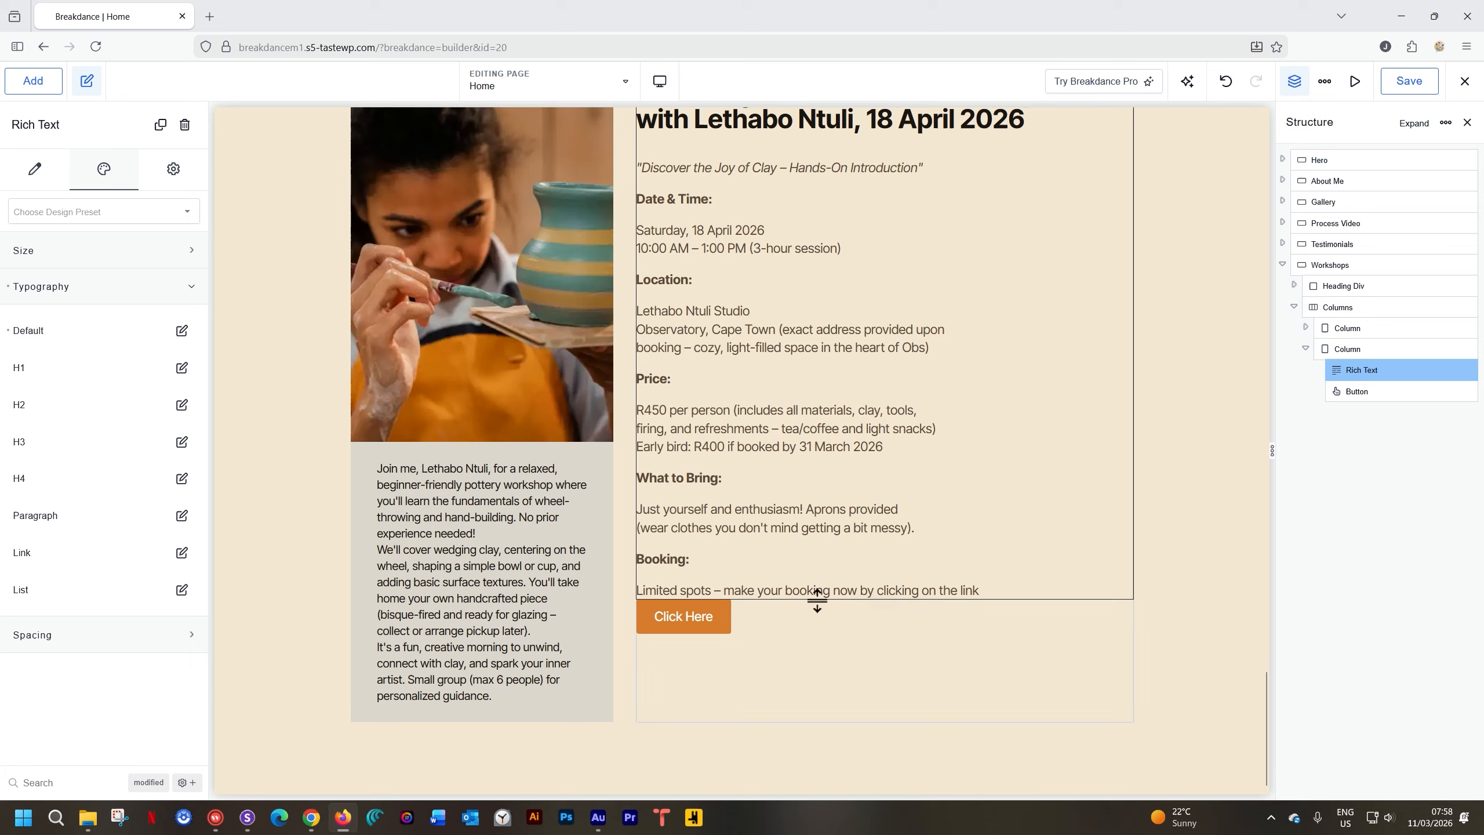
{"action": "left_click_drag", "start_coordinate": [819, 600], "coordinate": [816, 680]}
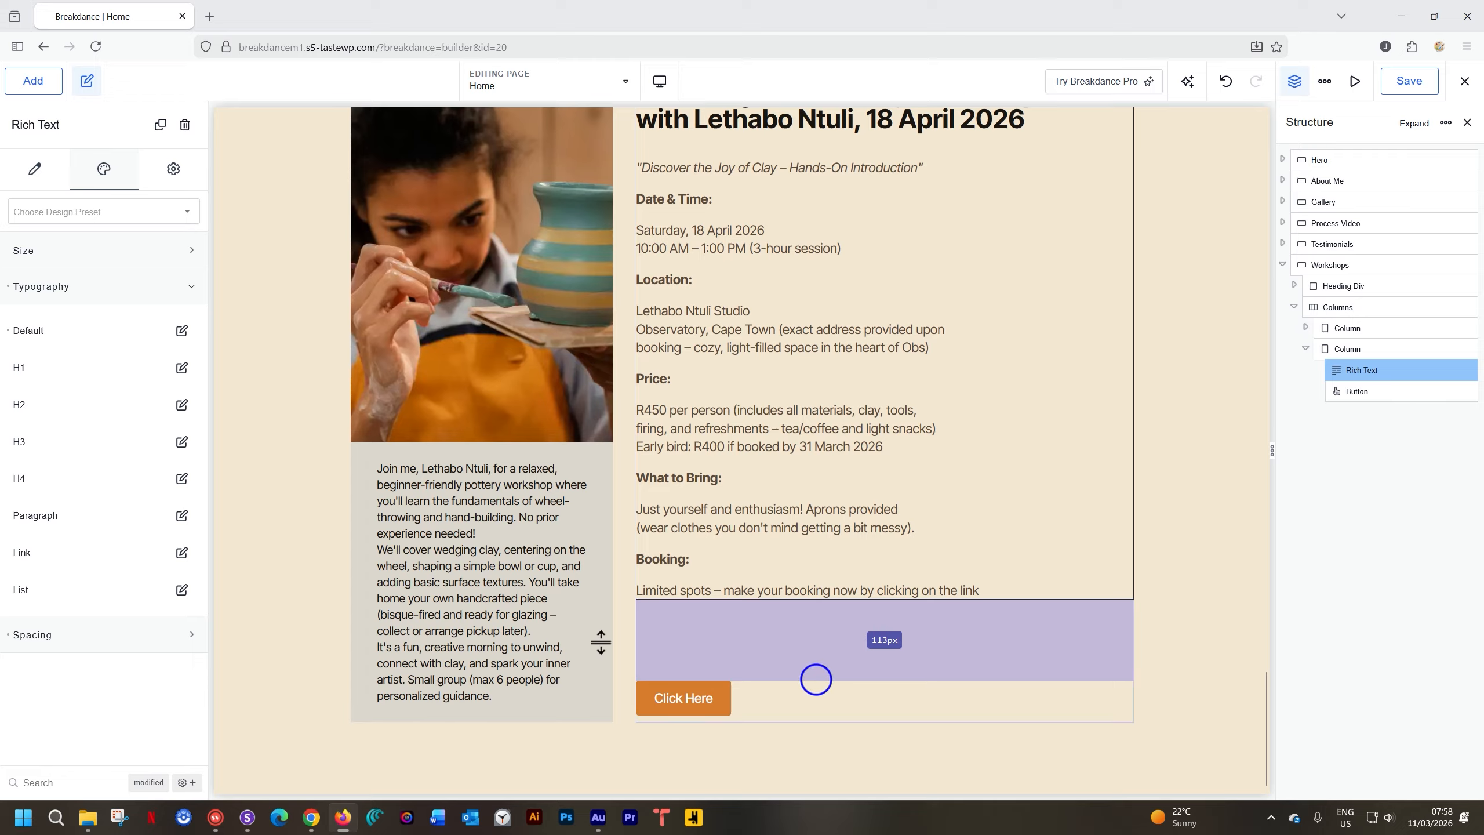
Change the button label from Click Here to 'MORE INFORMATION ON WORKSHOP'
{"action": "left_click", "coordinate": [690, 708]}
{"action": "double_click", "coordinate": [689, 708]}
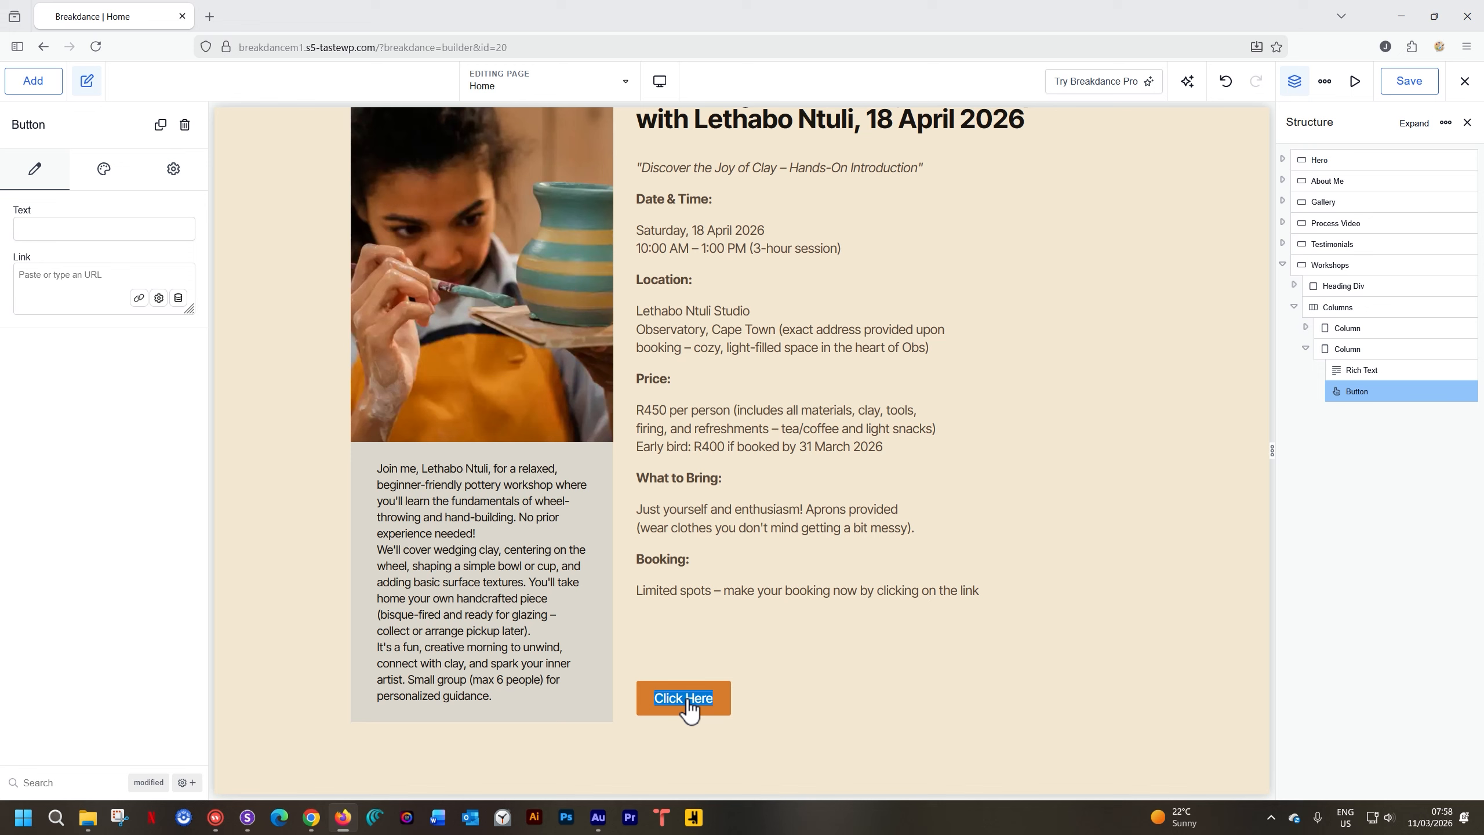
{"action": "type", "text": "MORE INFORM"}
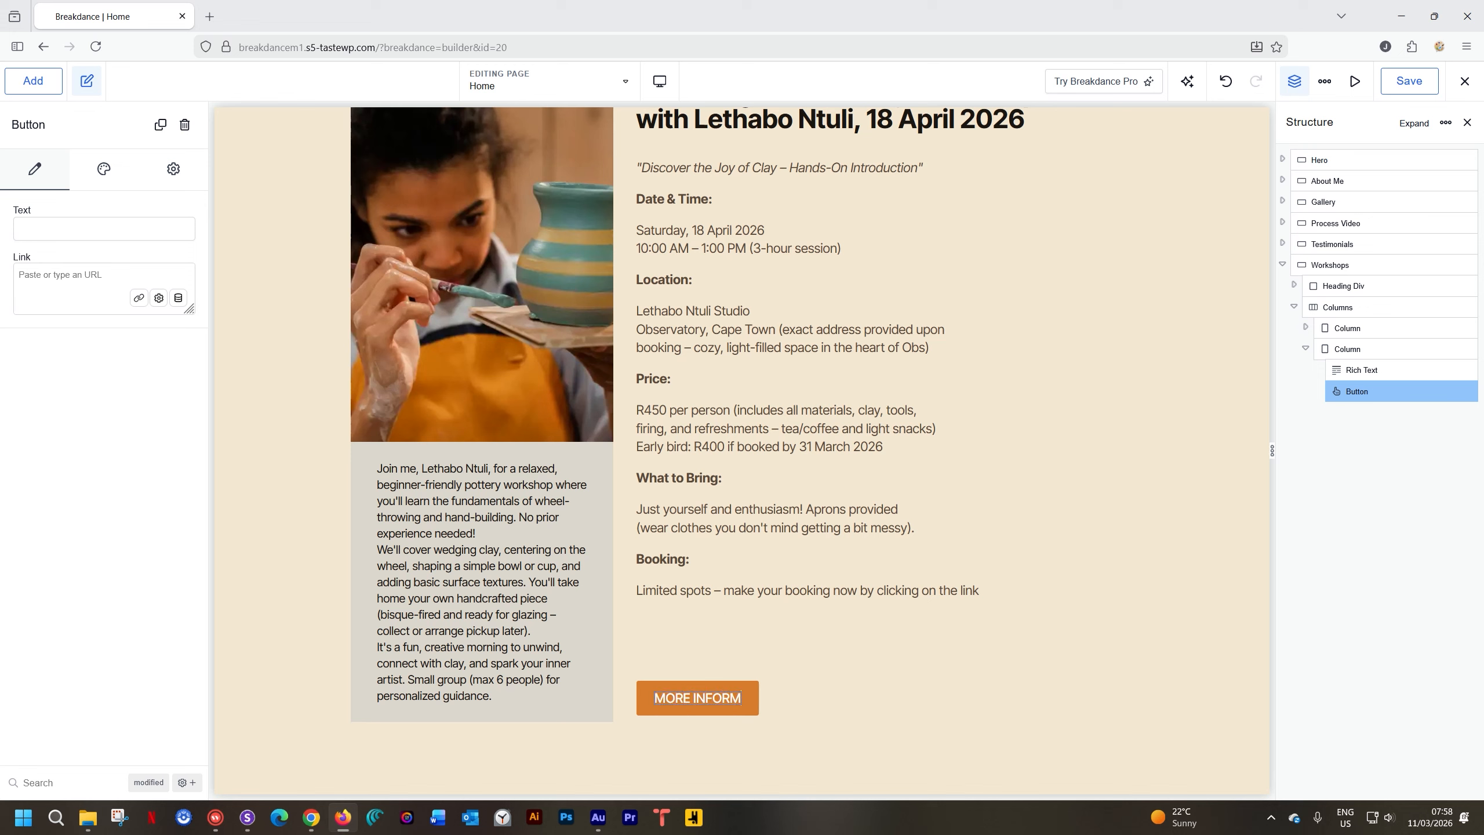
{"action": "type", "text": "ATION ON WOR"}
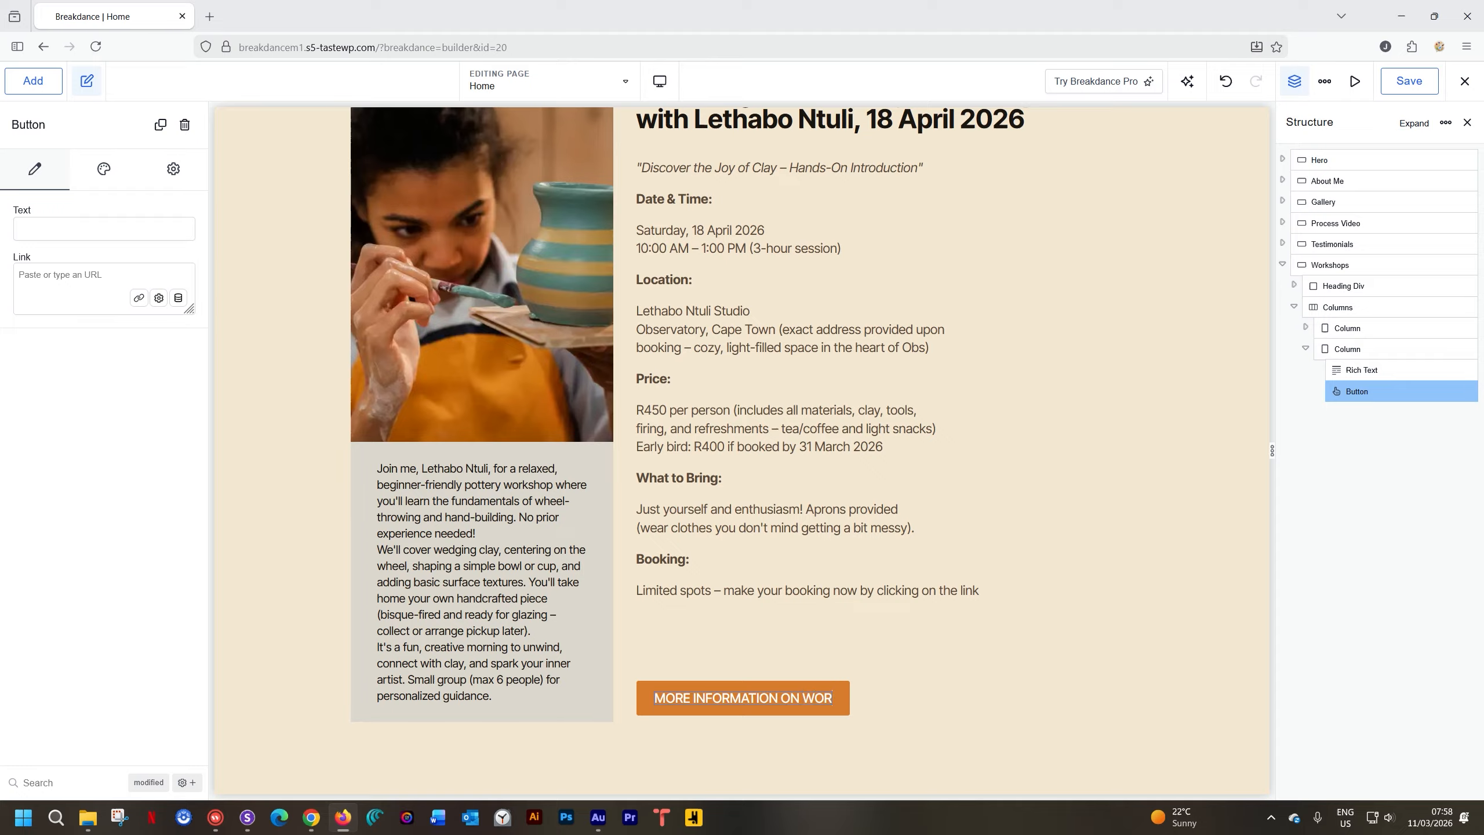
{"action": "type", "text": "KSHOP"}
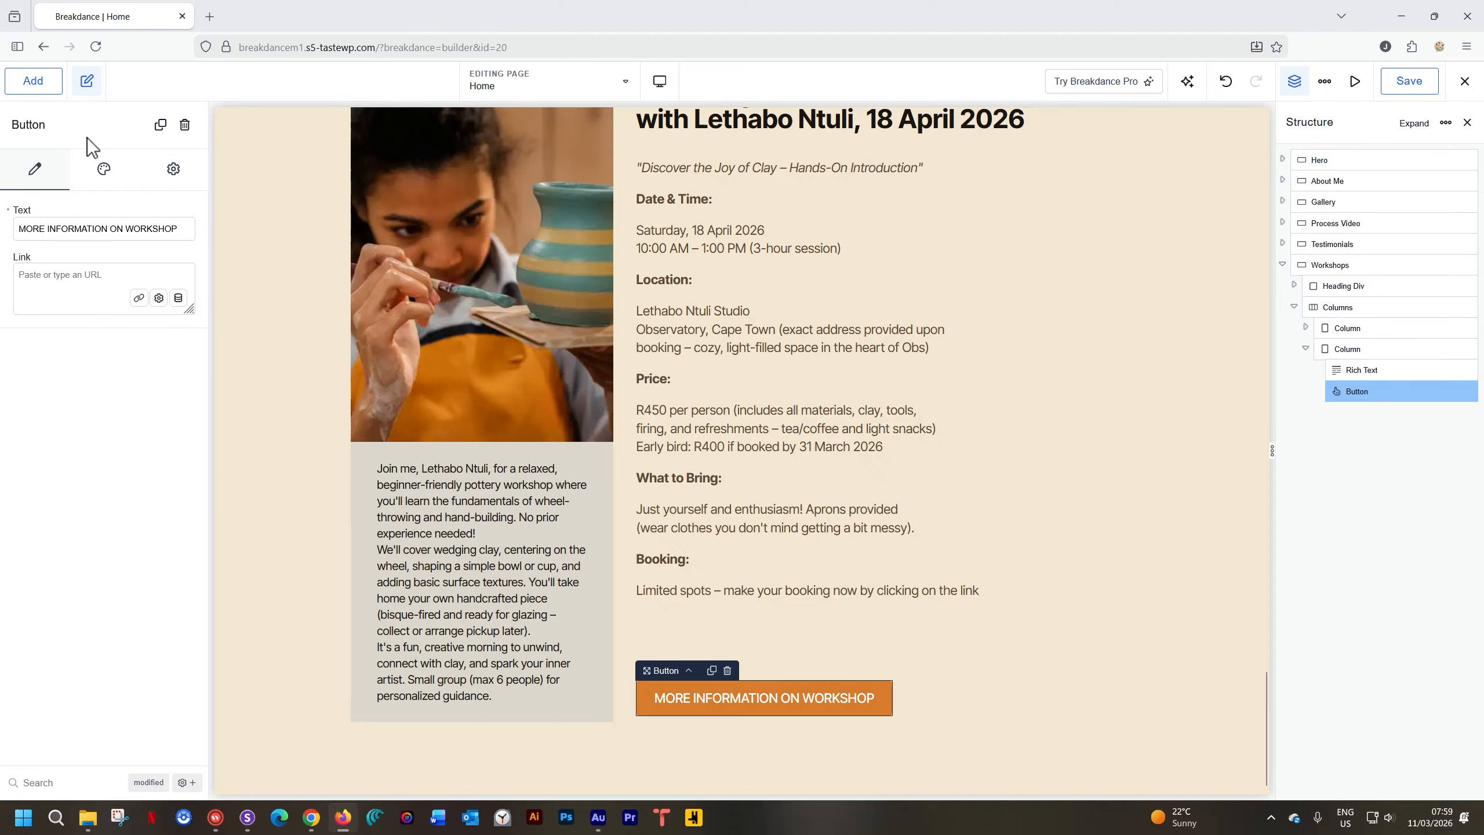
{"action": "left_click", "coordinate": [99, 172]}
Apply the Button Min design preset to the button, then detach it
{"action": "left_click", "coordinate": [93, 210]}
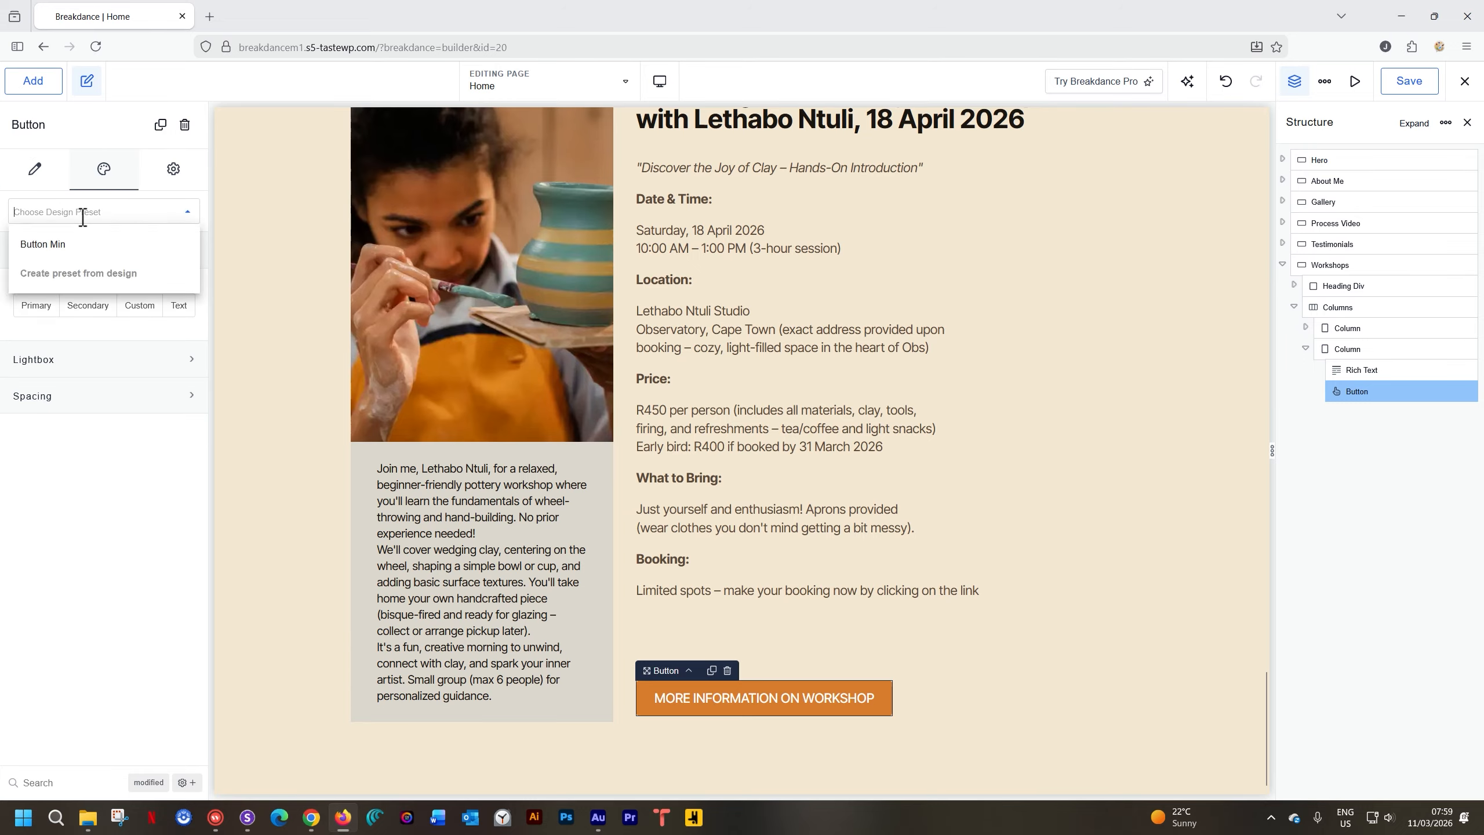
{"action": "left_click", "coordinate": [44, 244]}
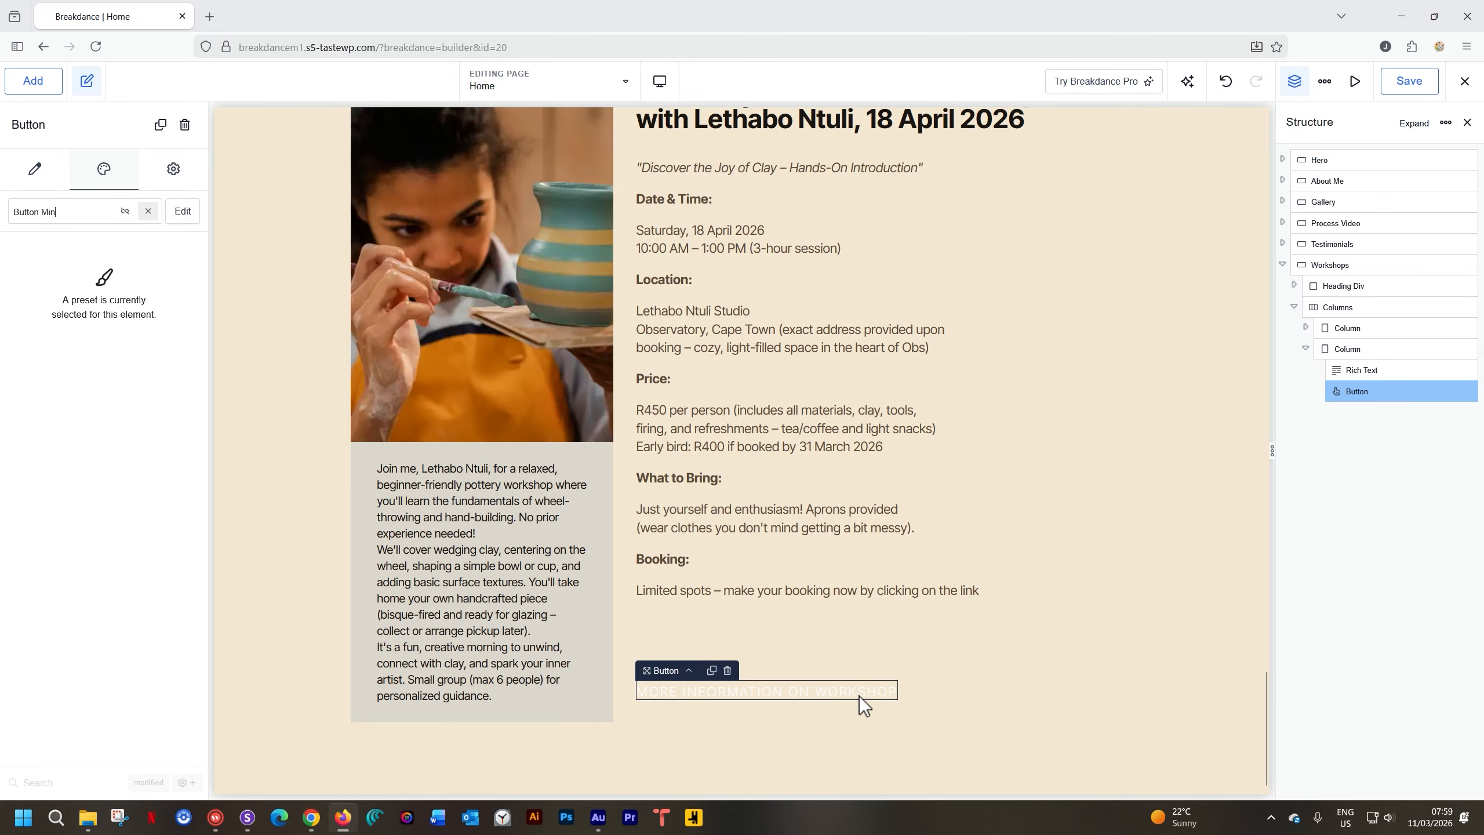
{"action": "left_click", "coordinate": [124, 215]}
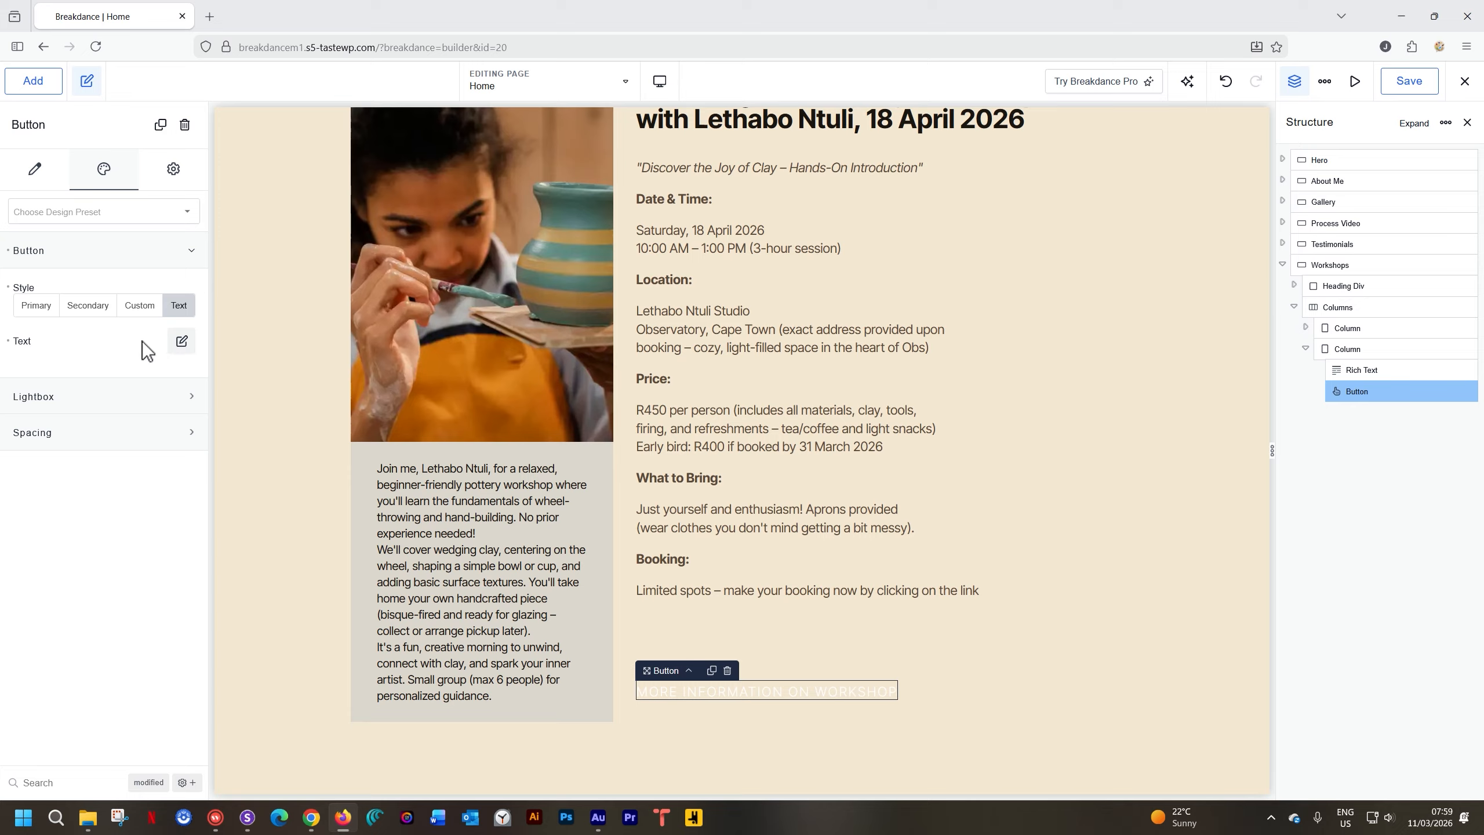
Set the button's text typography colour to Coffee Bean (#1C1612)
{"action": "left_click", "coordinate": [181, 342]}
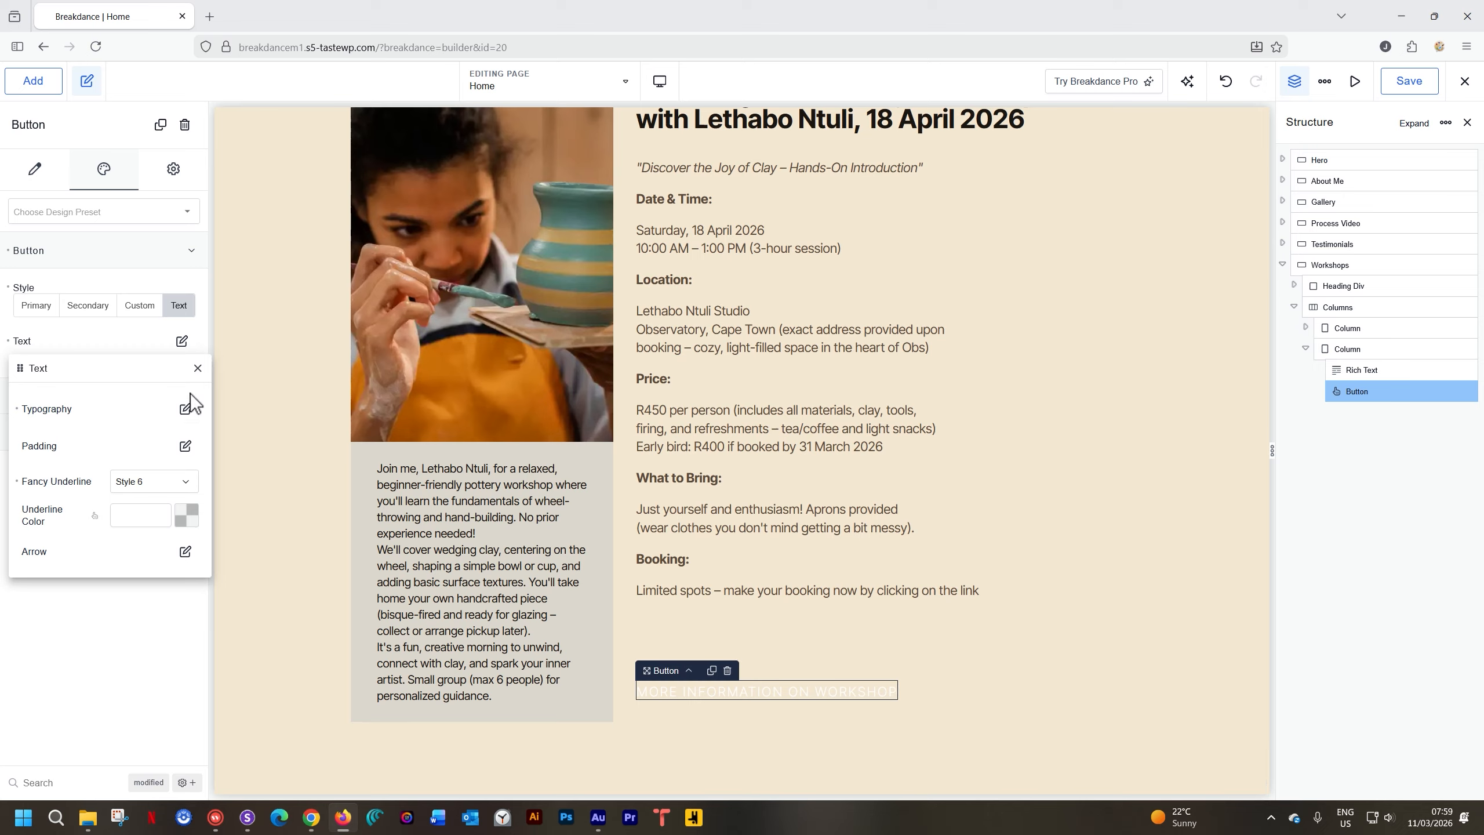
{"action": "left_click", "coordinate": [184, 410]}
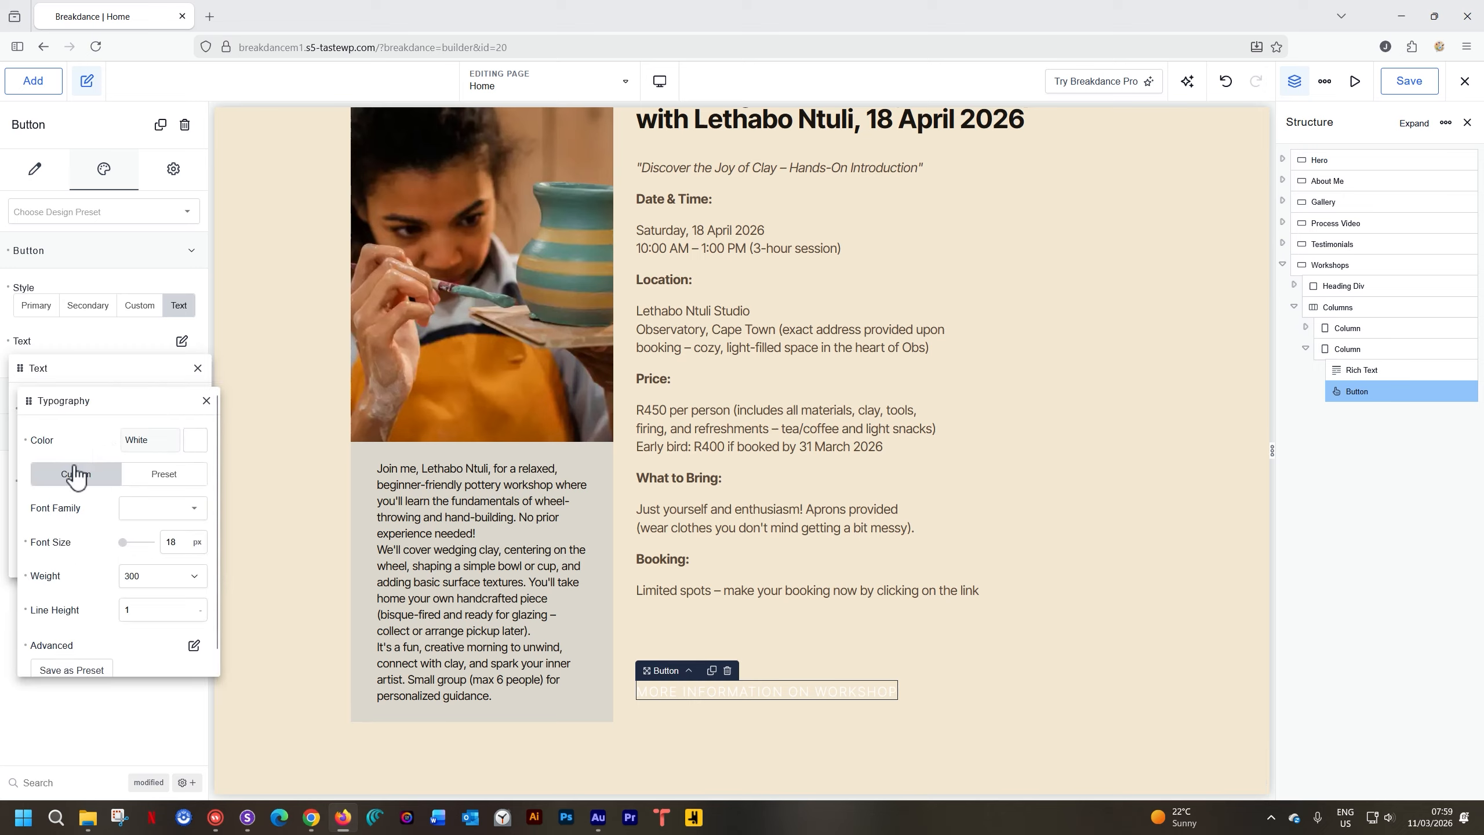
{"action": "left_click", "coordinate": [195, 441]}
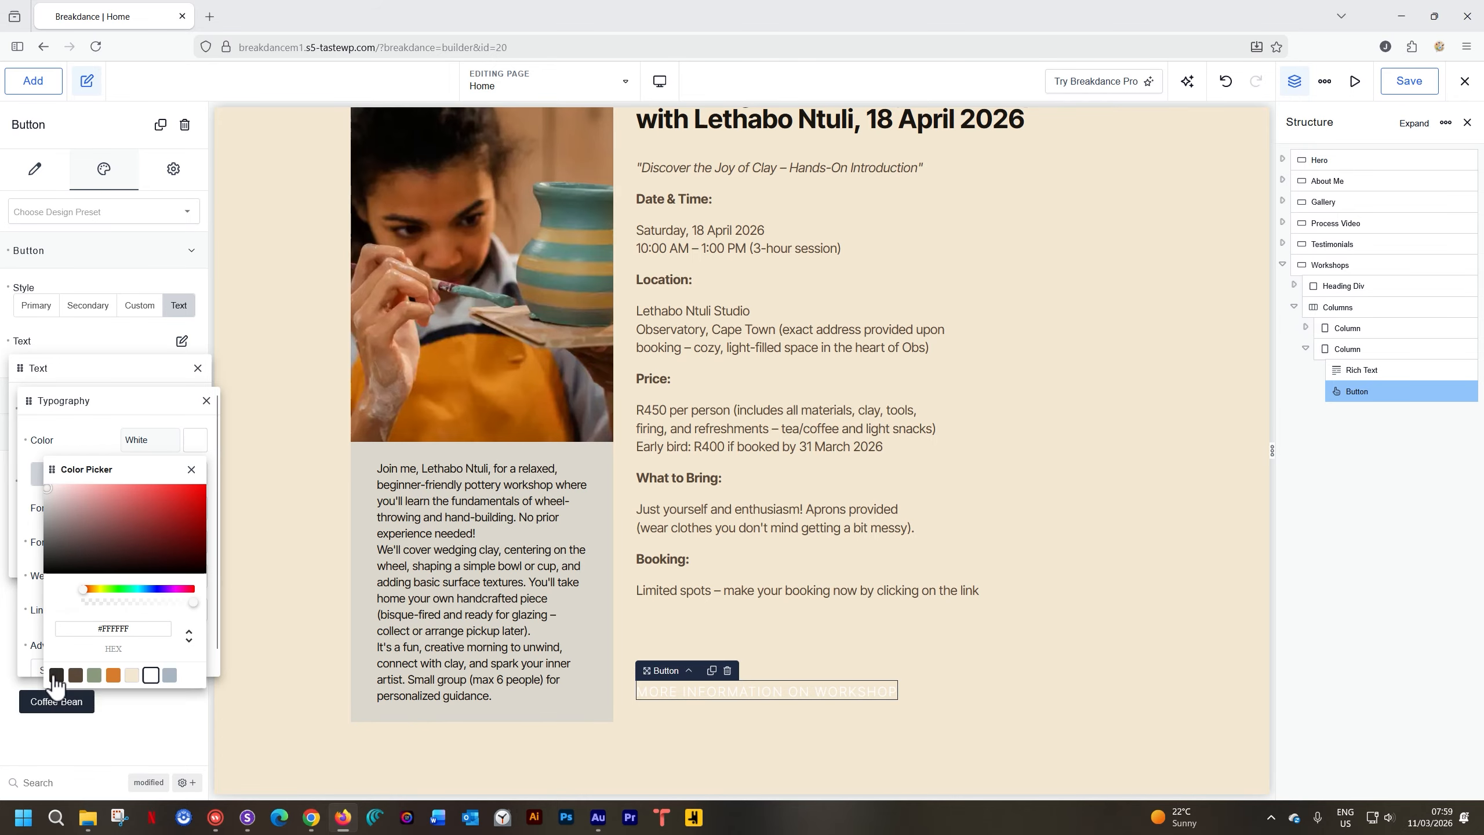
{"action": "left_click", "coordinate": [57, 676]}
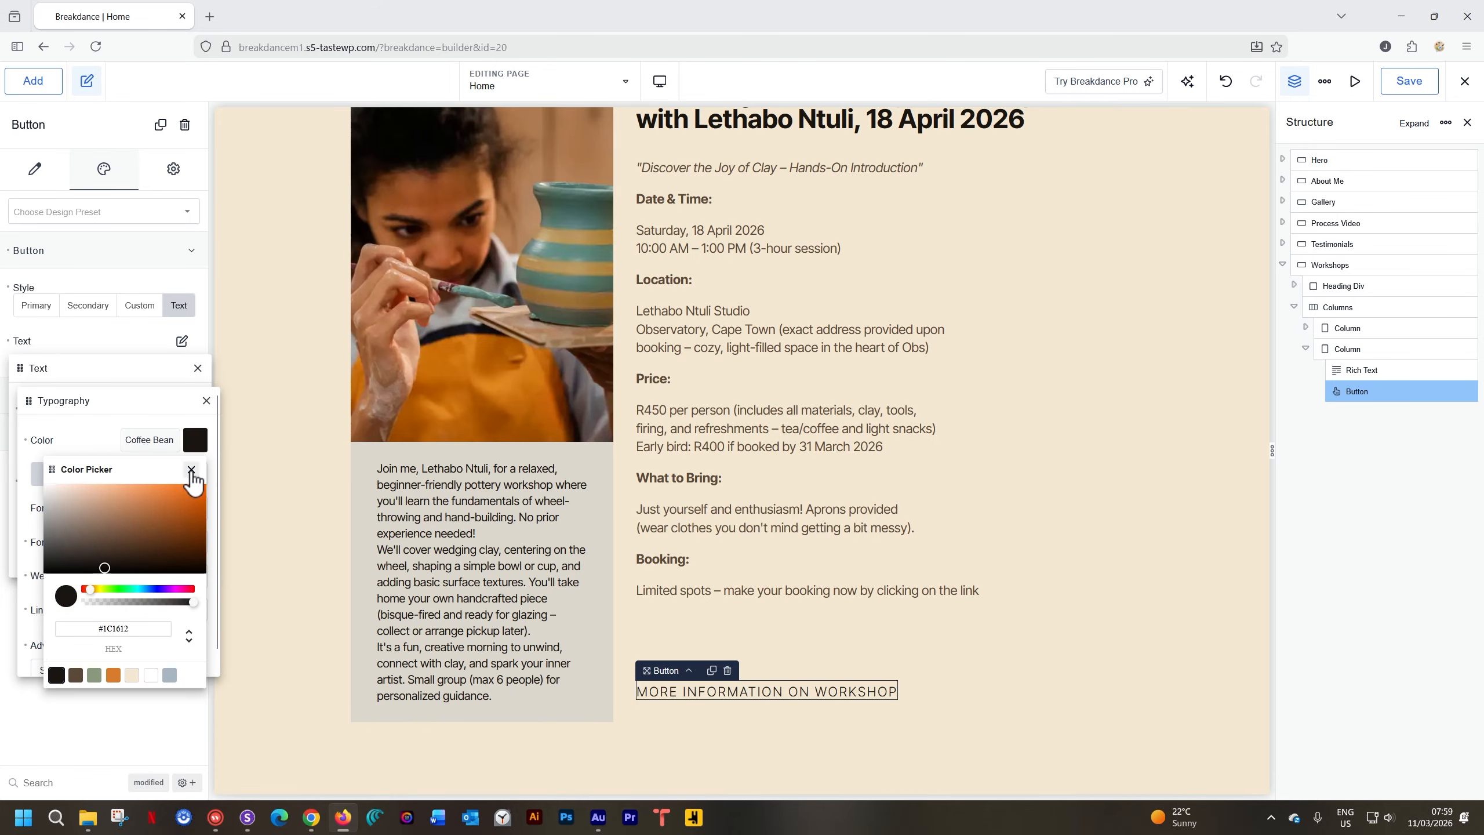
{"action": "left_click", "coordinate": [192, 472]}
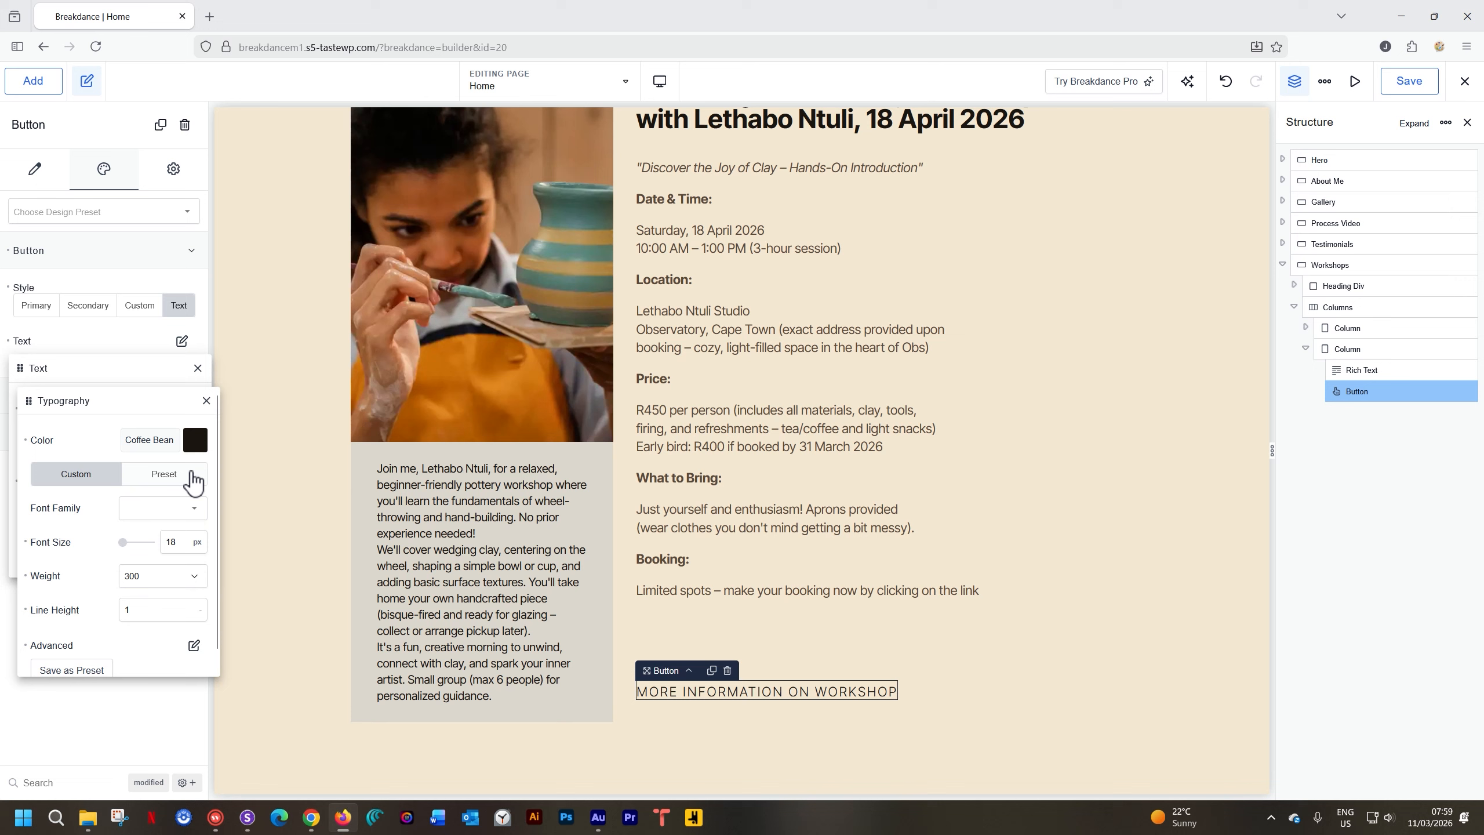
{"action": "left_click", "coordinate": [207, 401]}
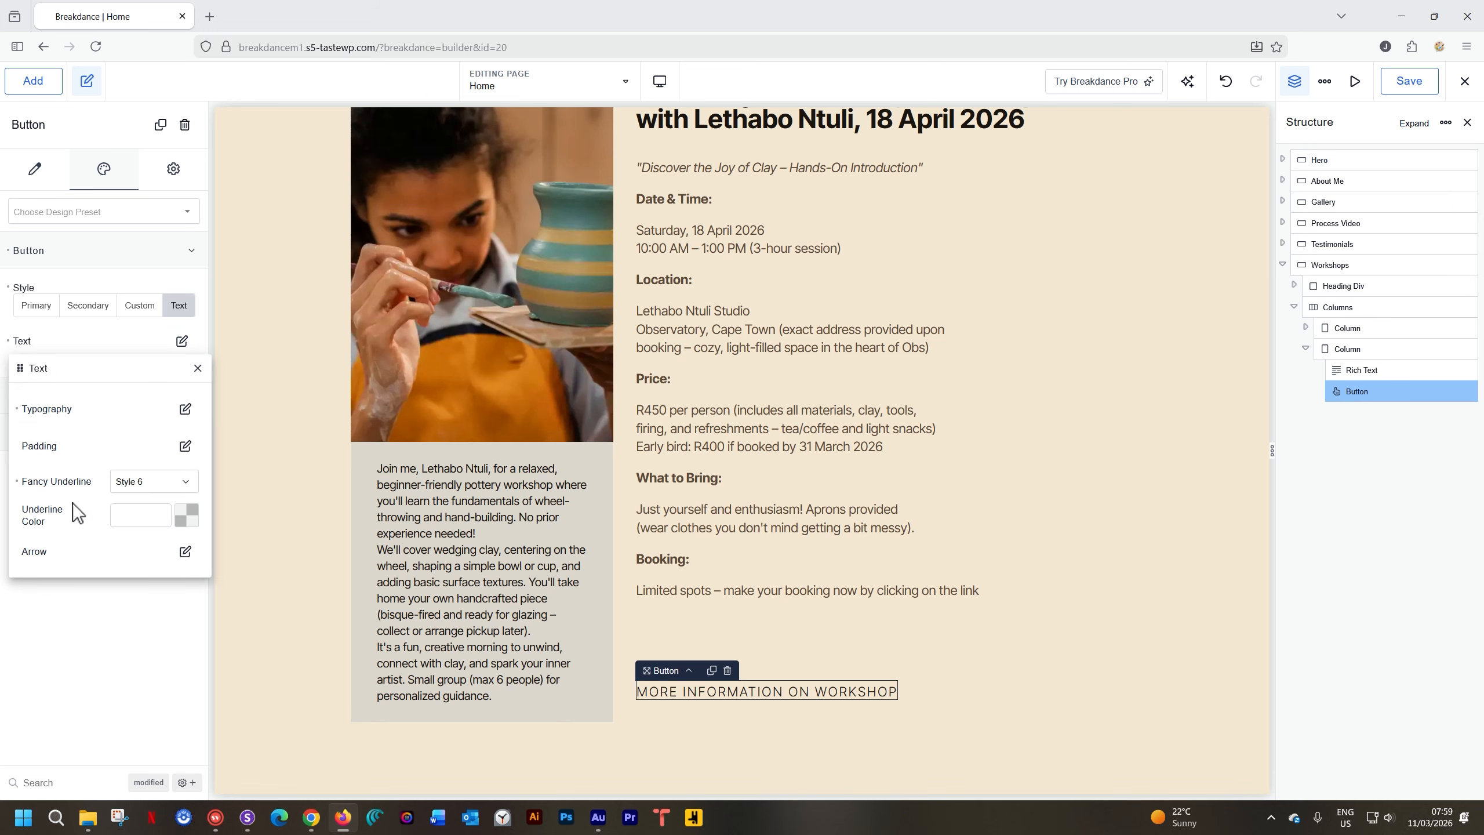
Set the button arrow to Custom using the 'hand point right' icon found by searching HAND
{"action": "left_click", "coordinate": [184, 552]}
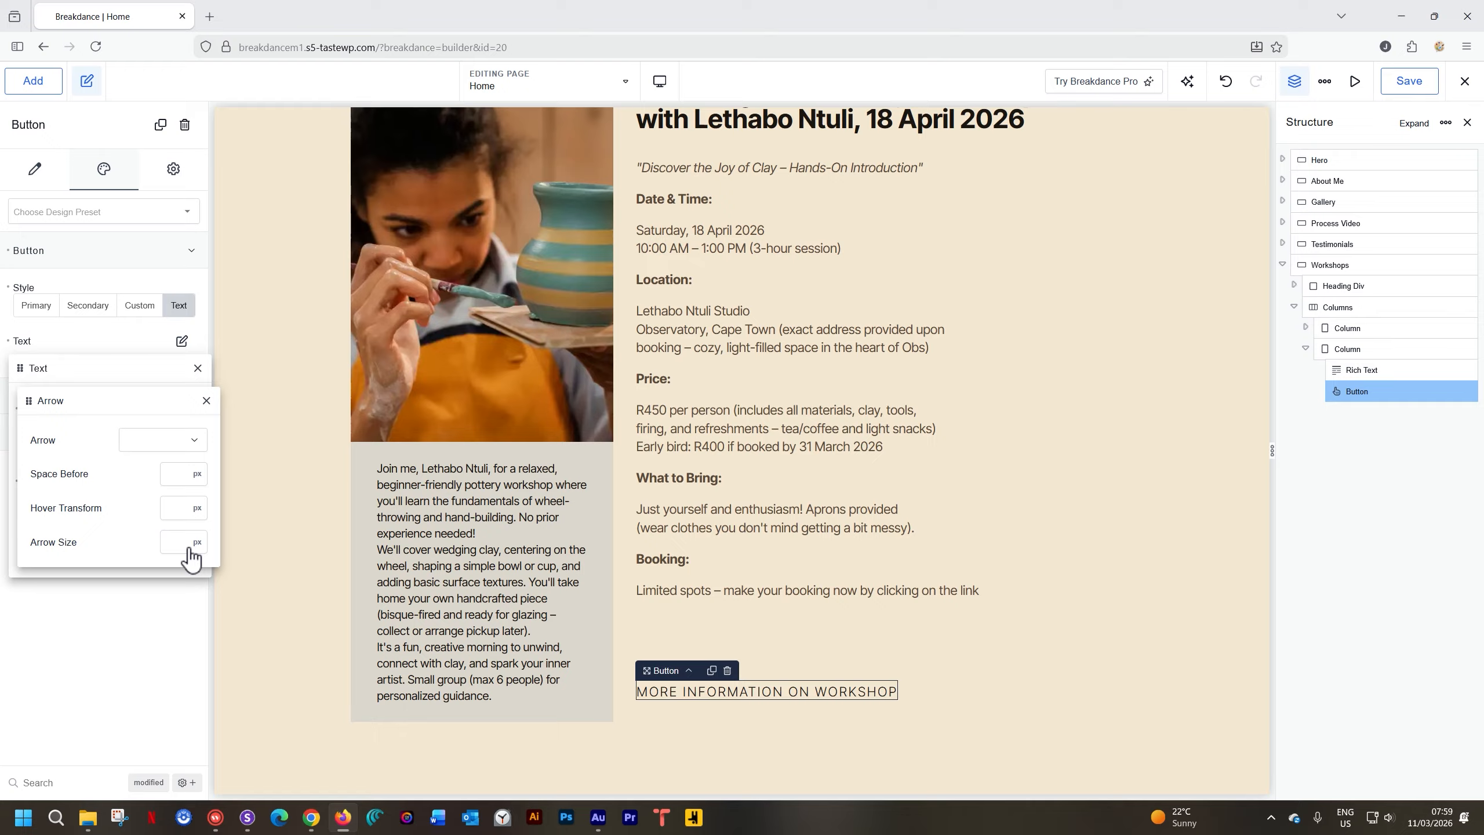
{"action": "left_click", "coordinate": [193, 444]}
{"action": "left_click", "coordinate": [160, 535]}
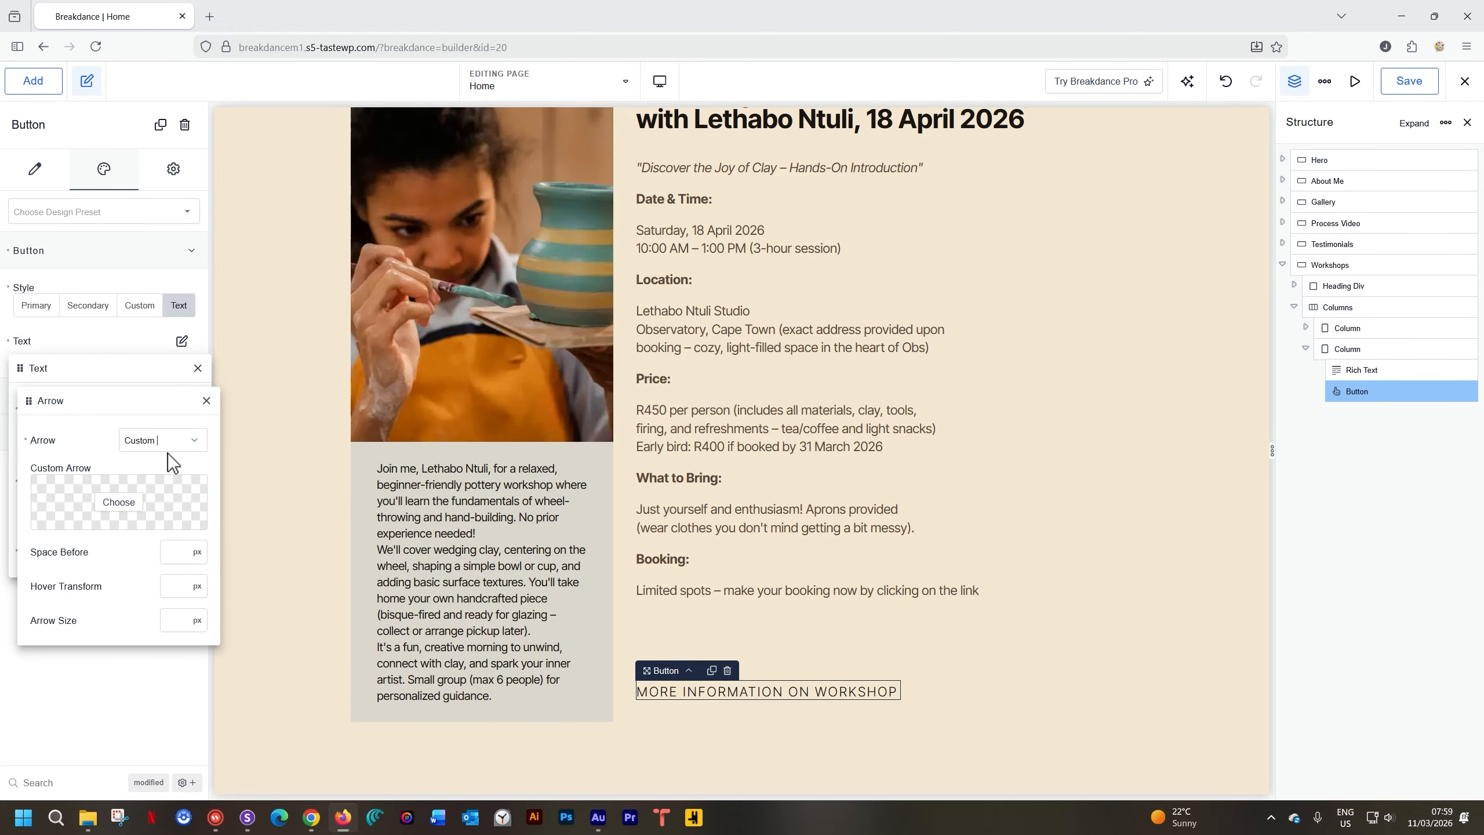
{"action": "left_click", "coordinate": [119, 502]}
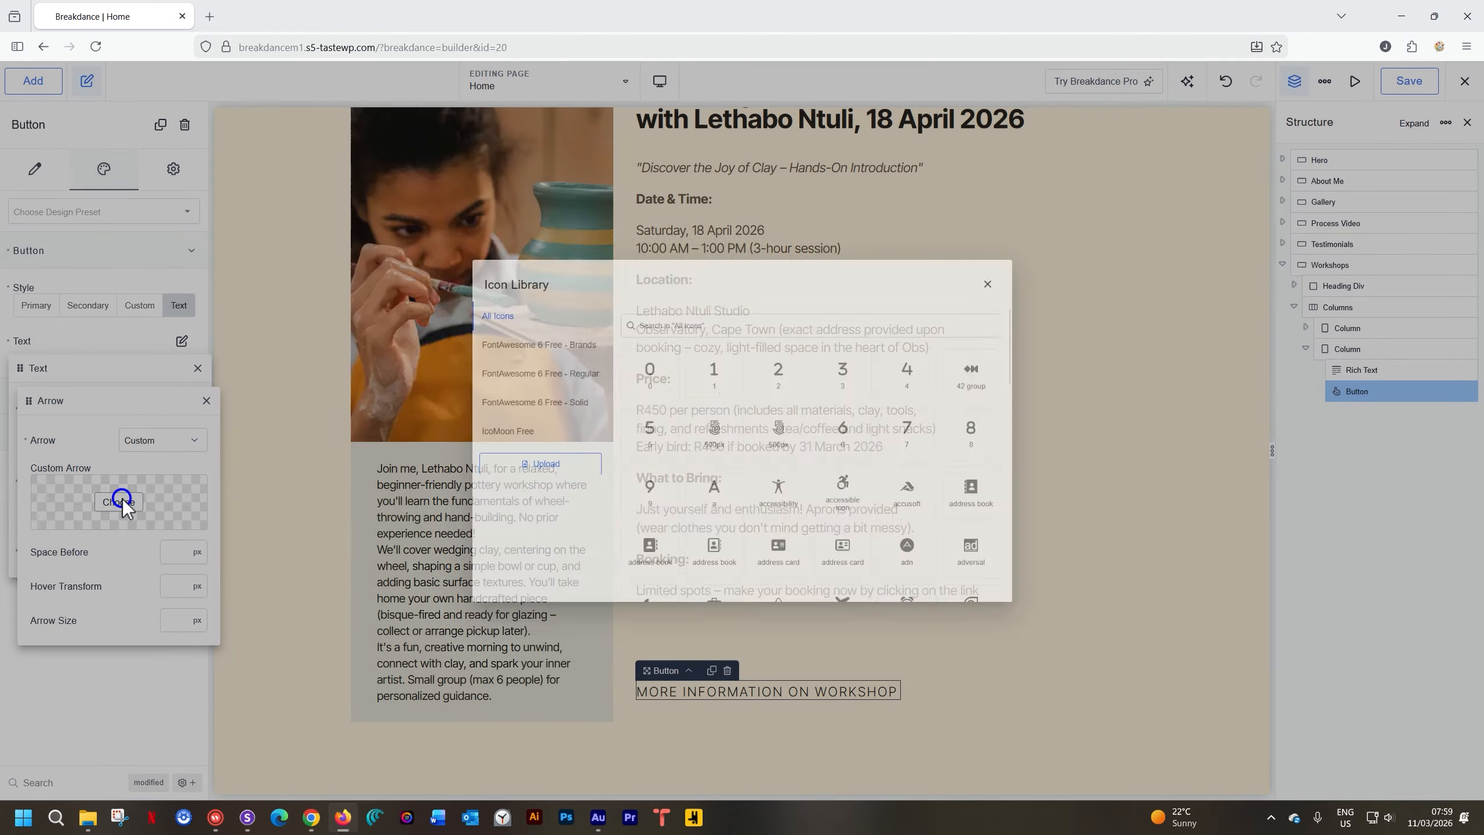
{"action": "left_click", "coordinate": [740, 313]}
{"action": "type", "text": "H"}
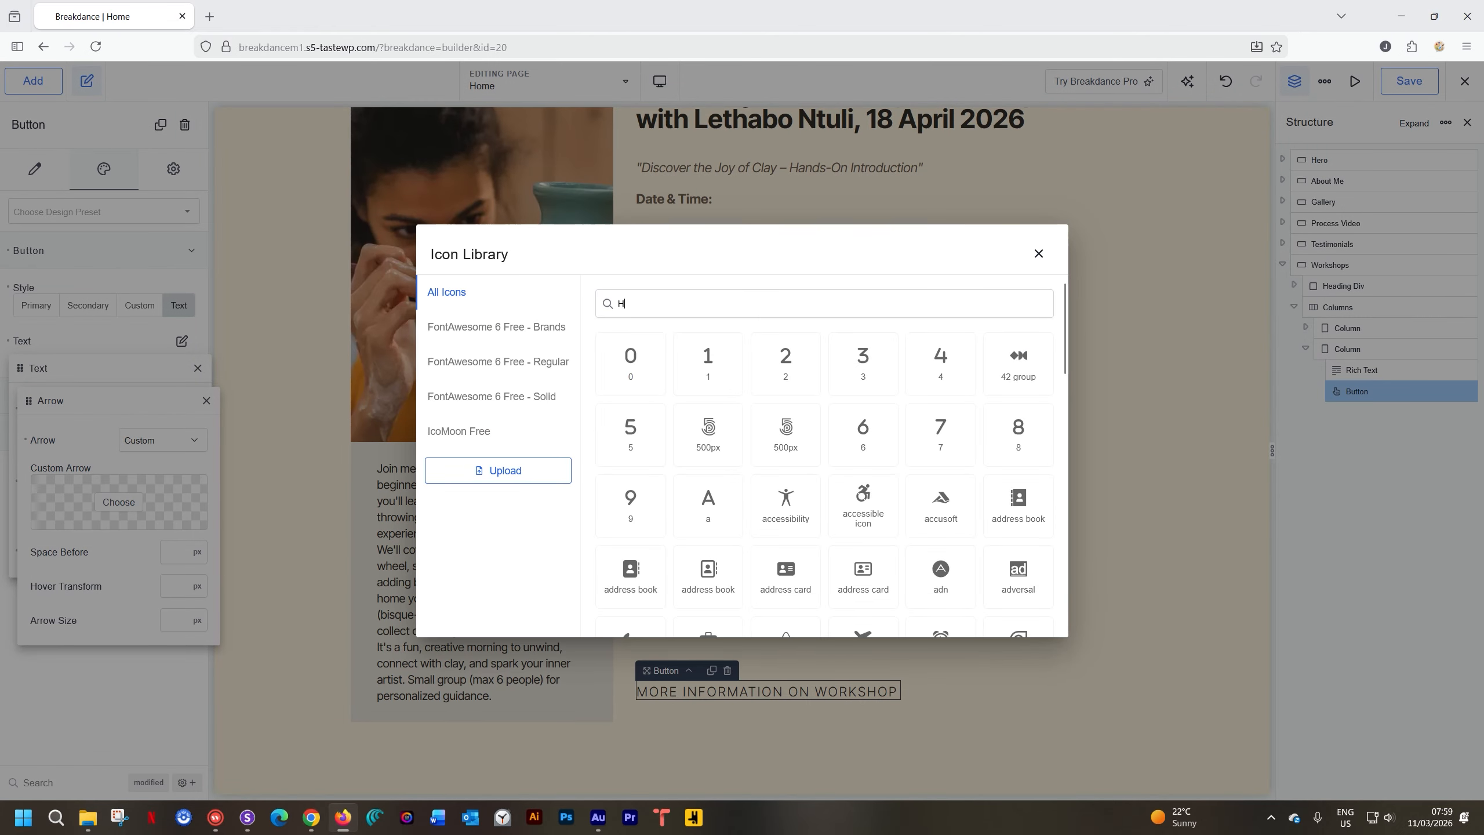
{"action": "type", "text": "AND"}
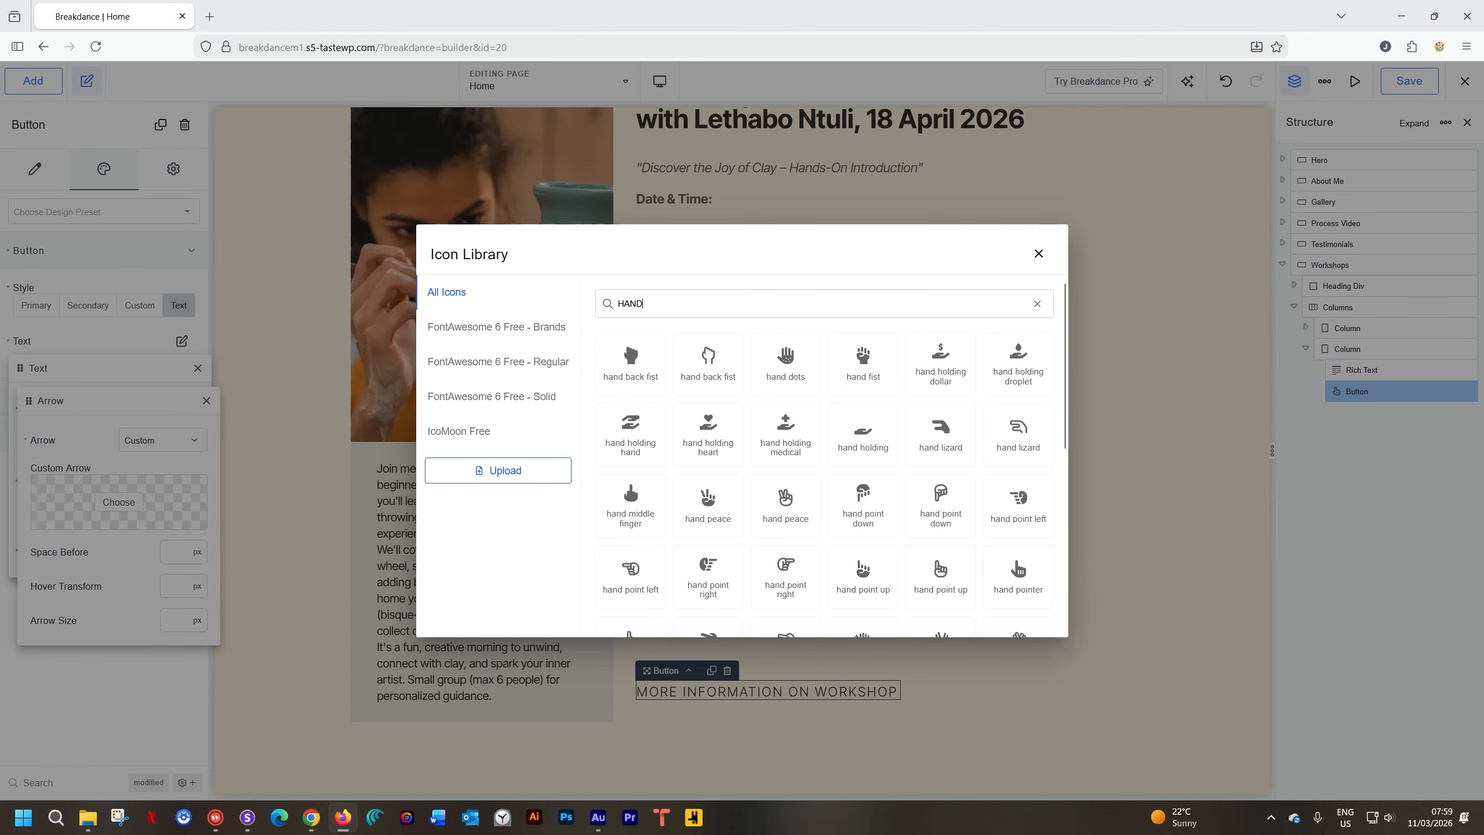
{"action": "left_click", "coordinate": [721, 564]}
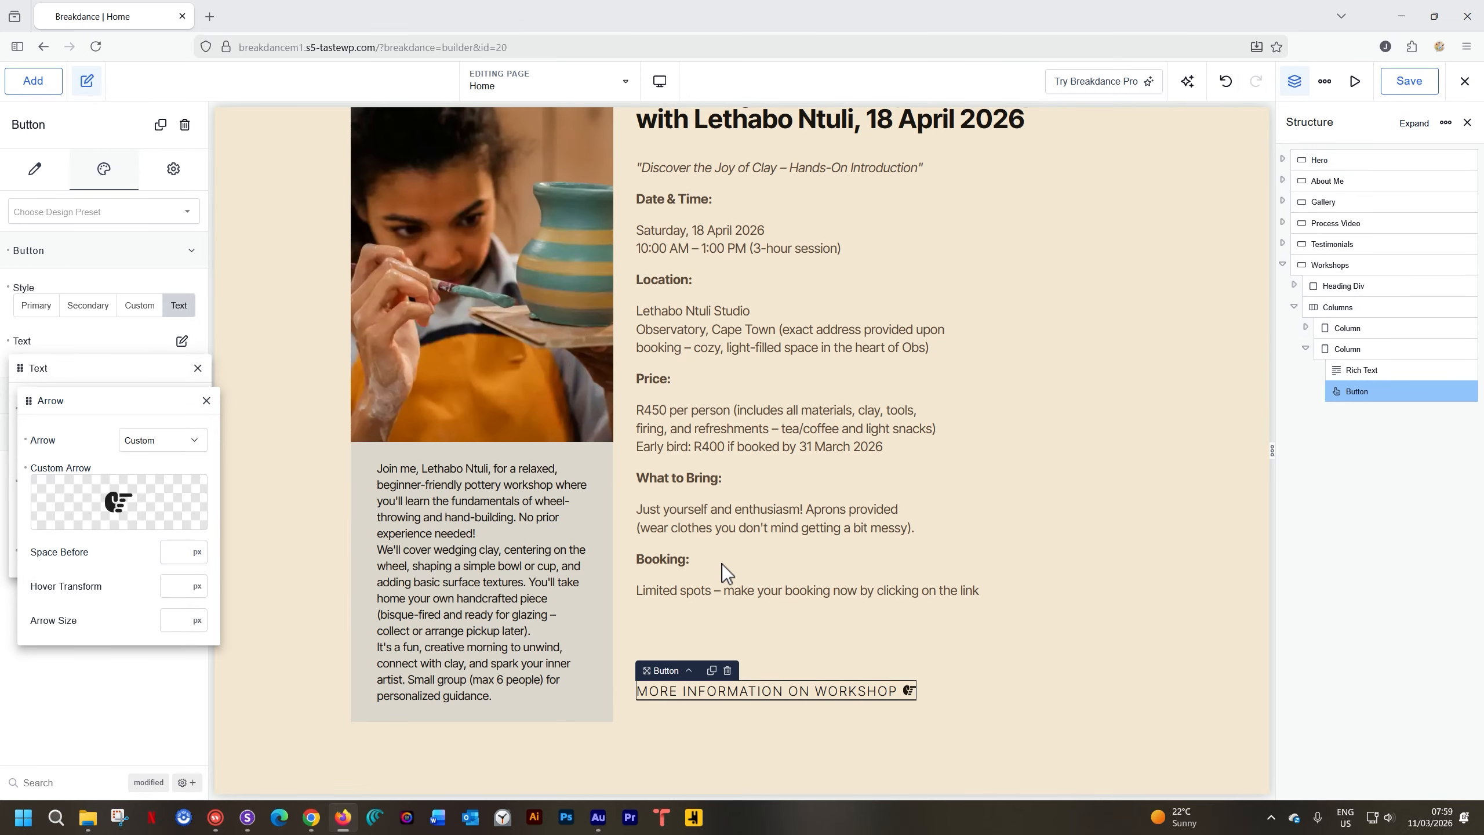
{"action": "left_click", "coordinate": [969, 694]}
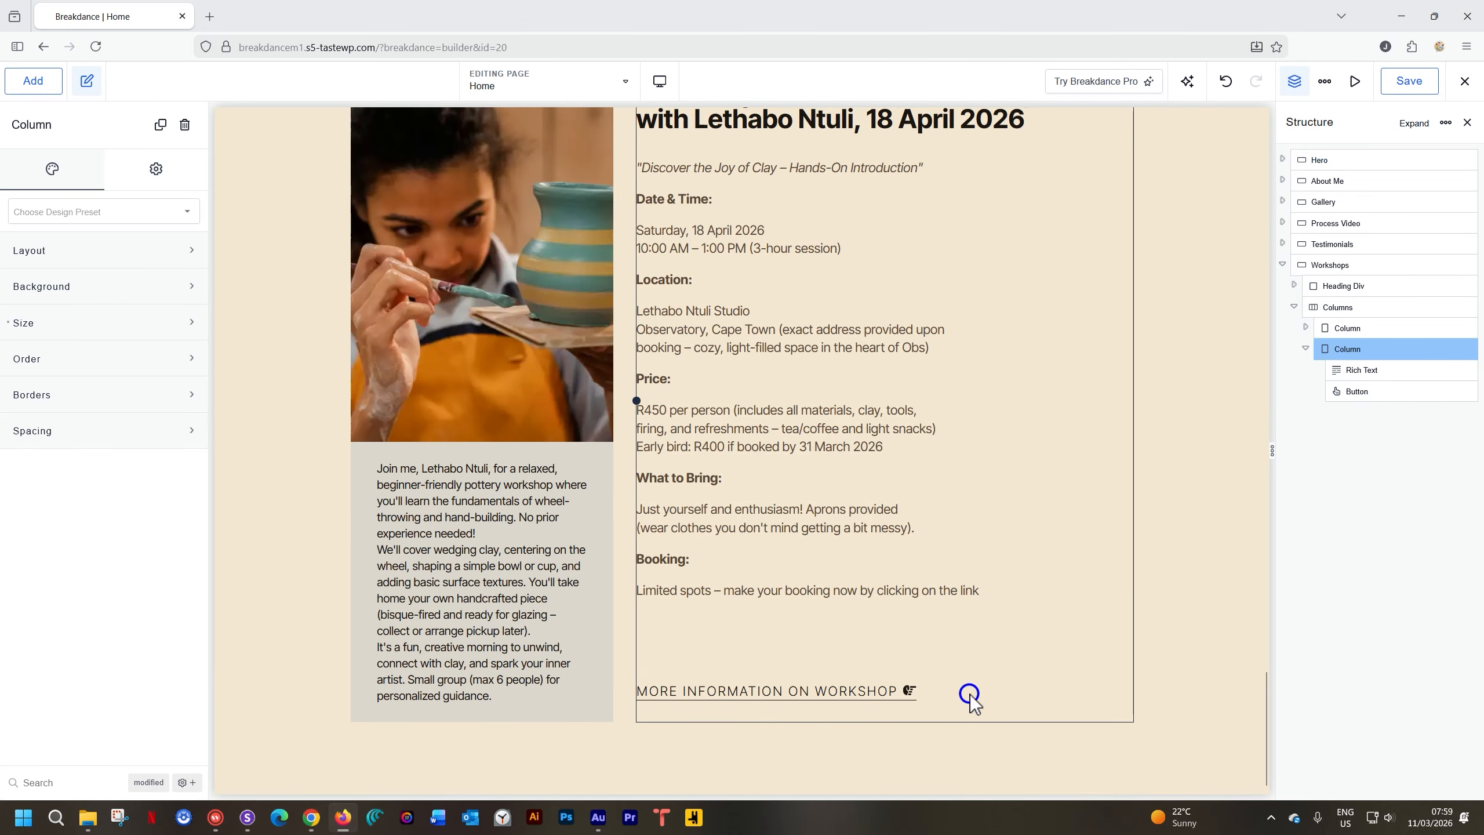
Create a design preset named 'Button Min Dark' from the workshop button's styling
{"action": "left_click", "coordinate": [834, 691]}
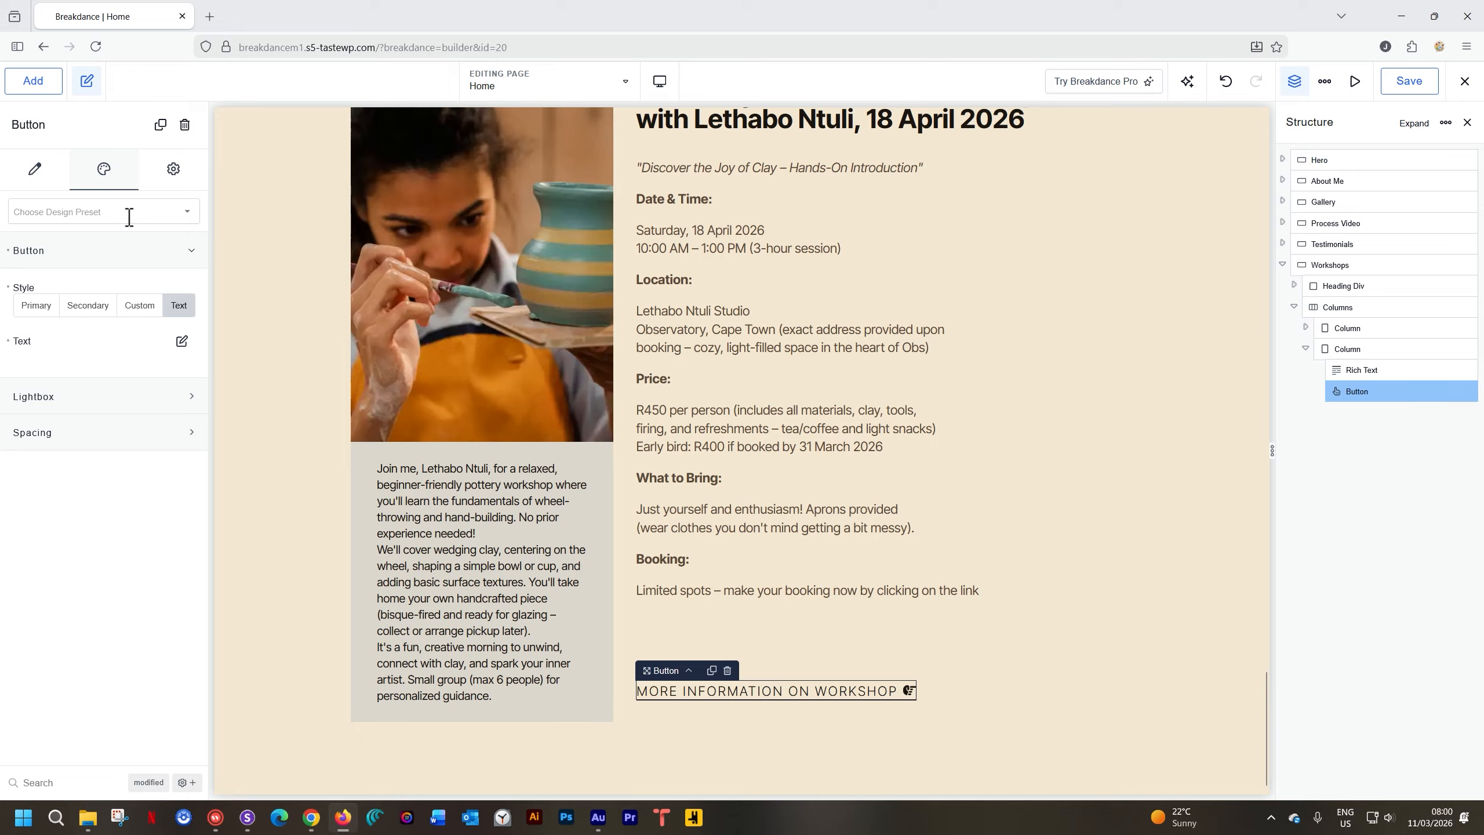
{"action": "left_click", "coordinate": [187, 212]}
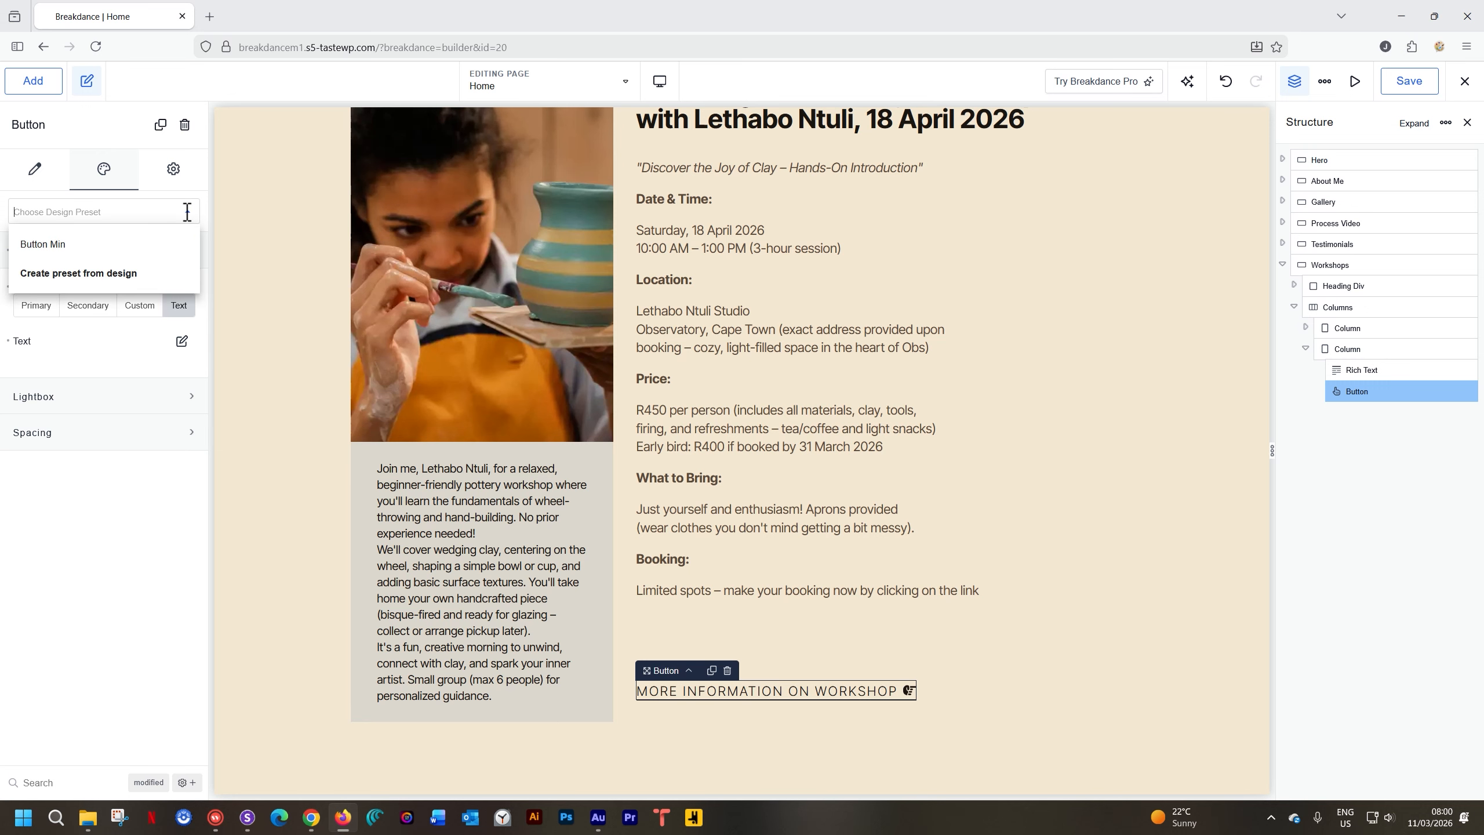
{"action": "left_click", "coordinate": [112, 277]}
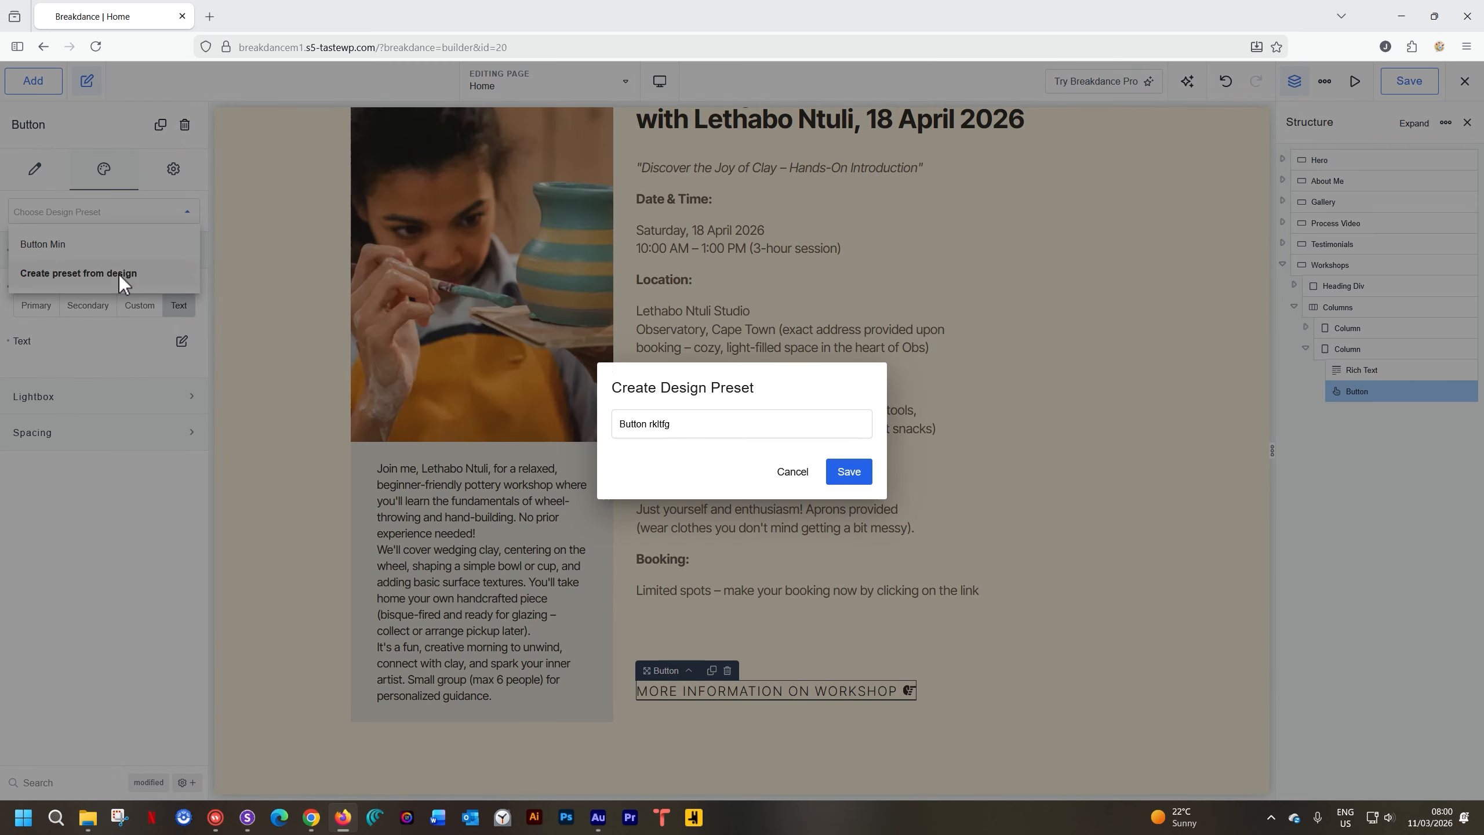
{"action": "double_click", "coordinate": [666, 423]}
{"action": "type", "text": "Min Da"}
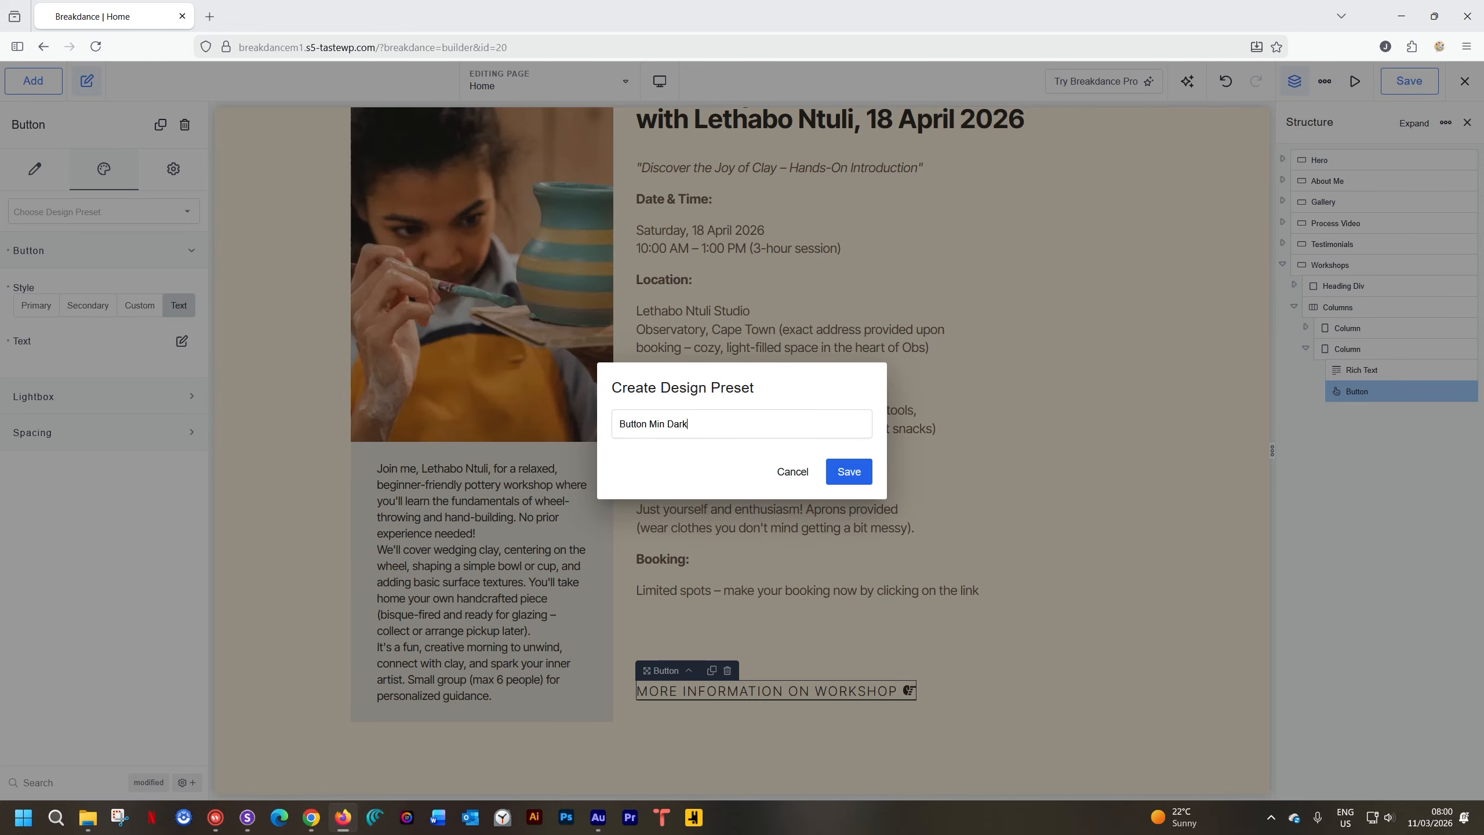
{"action": "left_click", "coordinate": [854, 472]}
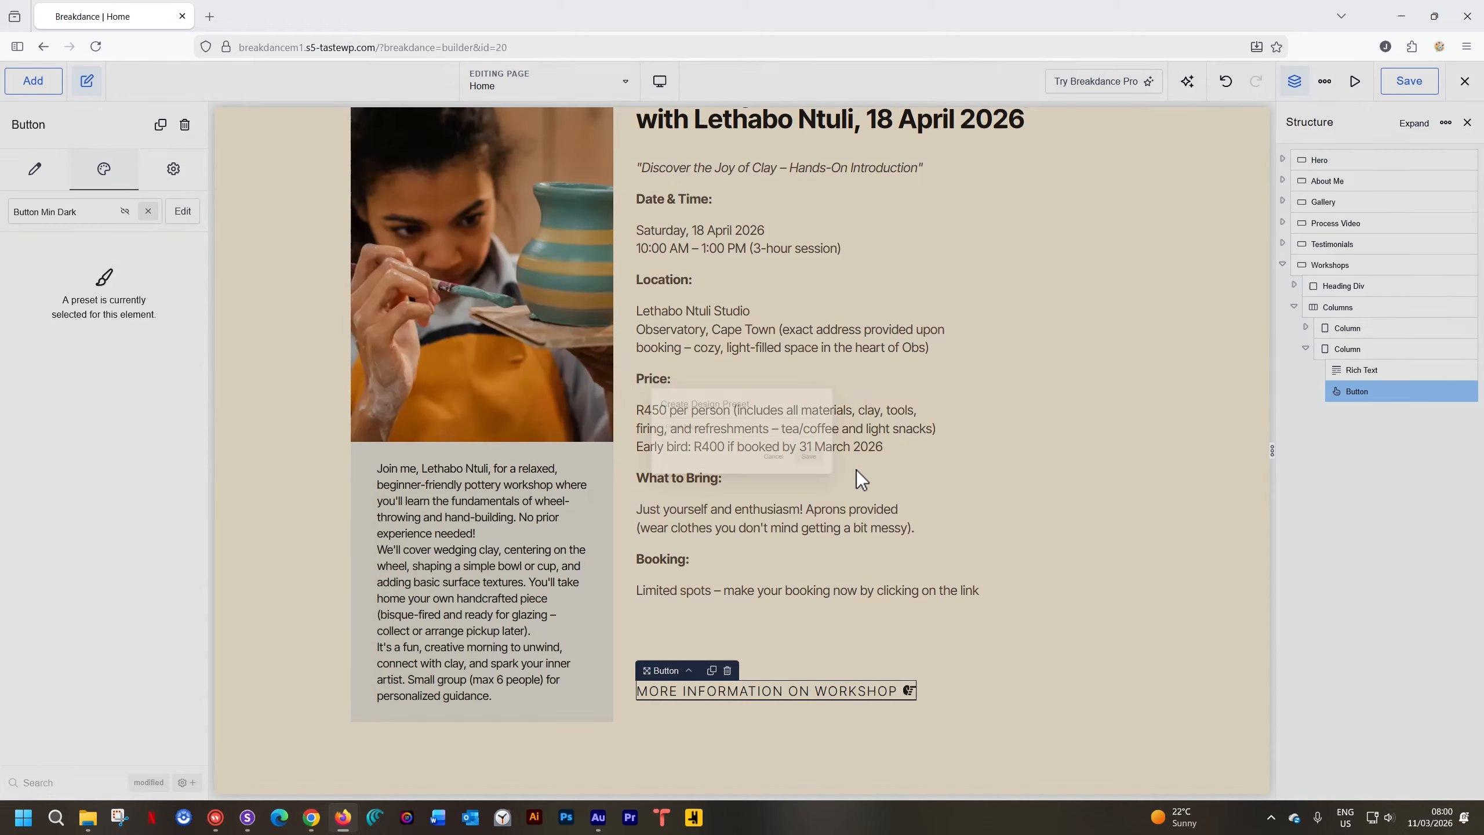
Preview the Workshops section at Tablet Landscape width and expand its Layout settings
{"action": "left_click", "coordinate": [1164, 569]}
{"action": "scroll", "coordinate": [1147, 567], "scroll_direction": "up", "scroll_amount": 3}
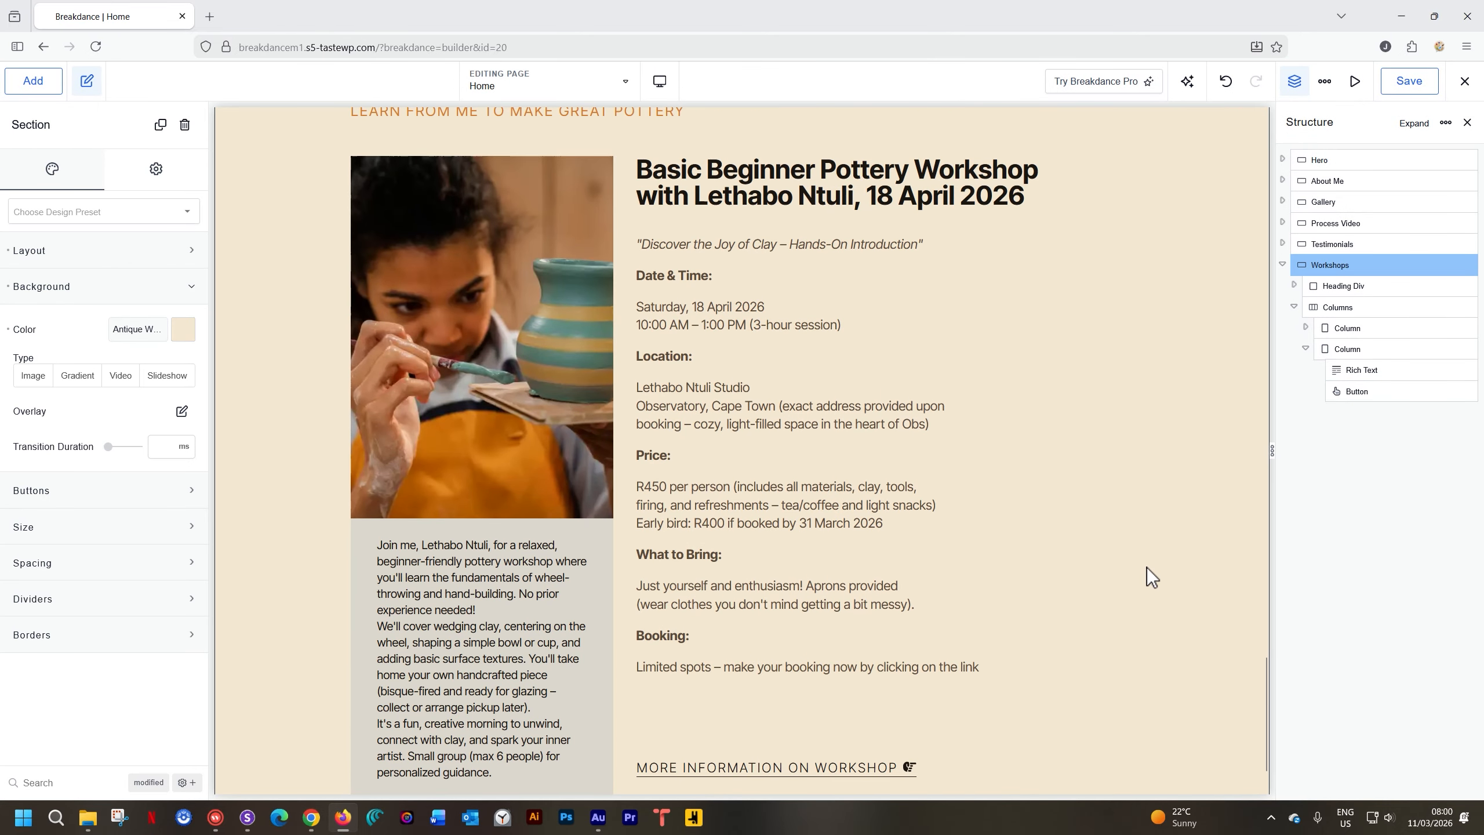
{"action": "scroll", "coordinate": [1147, 566], "scroll_direction": "up", "scroll_amount": 1}
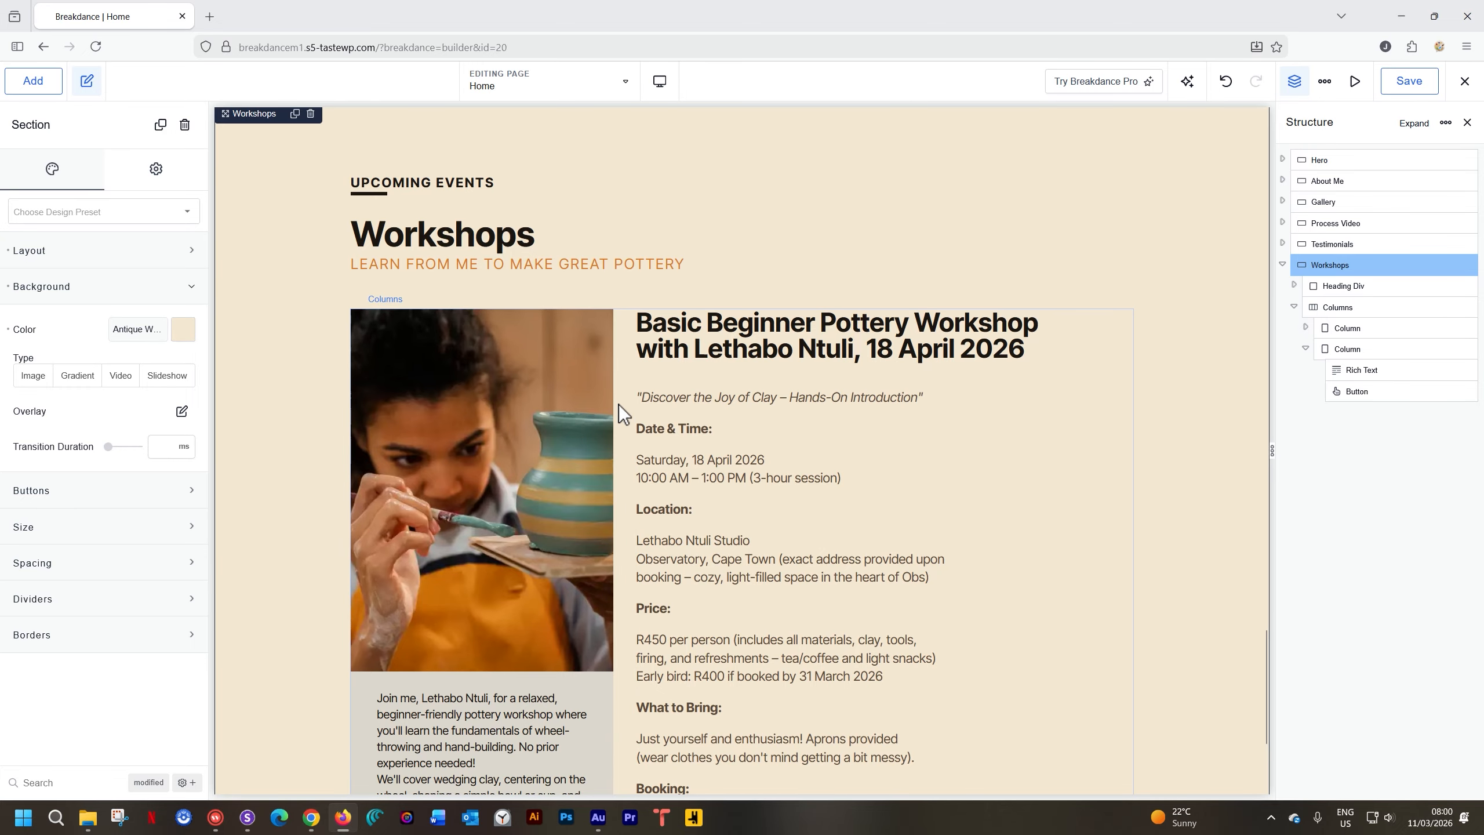
{"action": "left_click", "coordinate": [659, 80]}
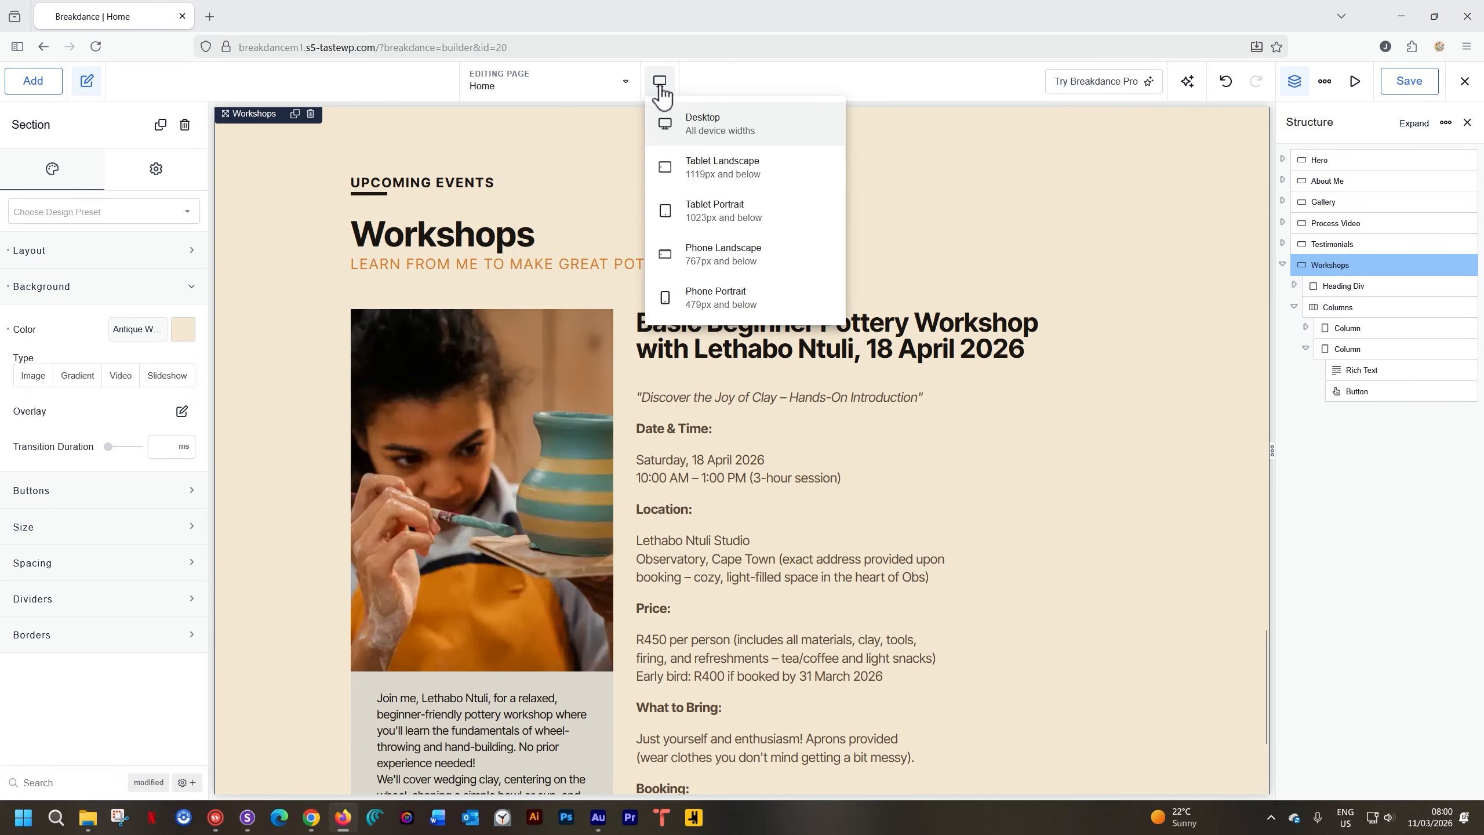
{"action": "left_click", "coordinate": [677, 168]}
{"action": "scroll", "coordinate": [822, 273], "scroll_direction": "down", "scroll_amount": 5}
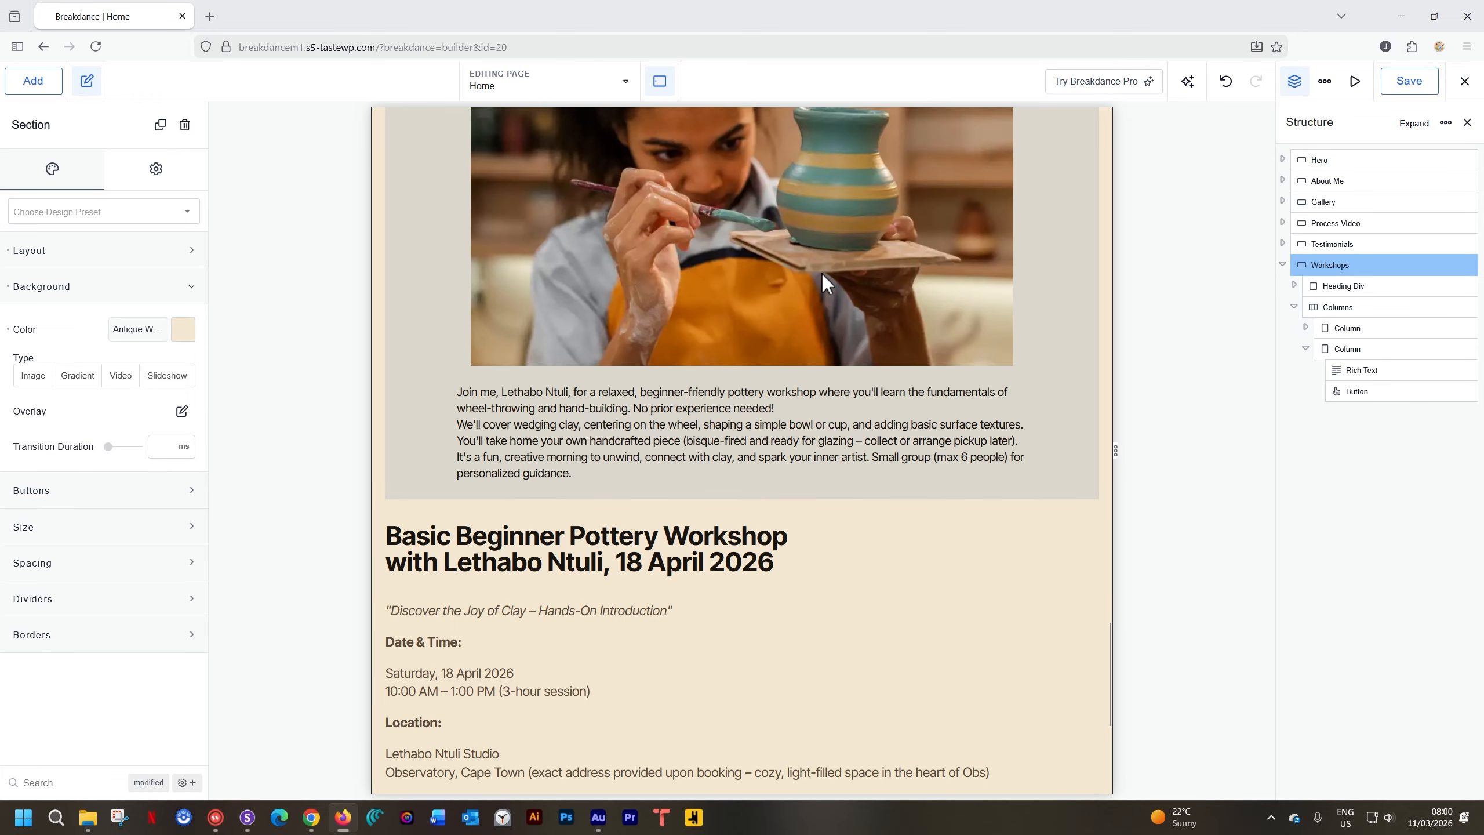
{"action": "scroll", "coordinate": [822, 274], "scroll_direction": "down", "scroll_amount": 3}
{"action": "scroll", "coordinate": [823, 272], "scroll_direction": "up", "scroll_amount": 3}
{"action": "scroll", "coordinate": [764, 439], "scroll_direction": "down", "scroll_amount": 2}
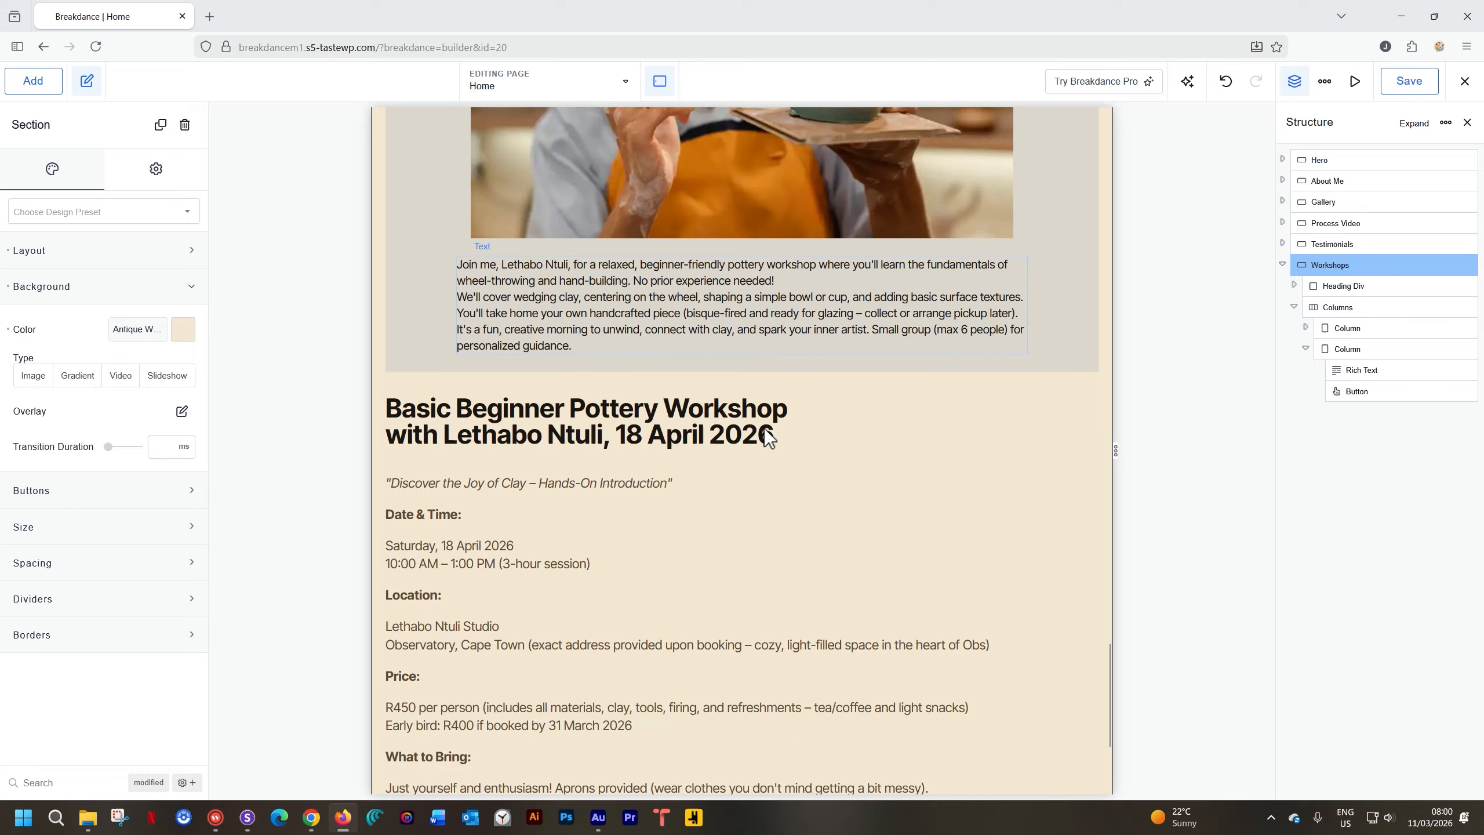
{"action": "scroll", "coordinate": [840, 490], "scroll_direction": "down", "scroll_amount": 3}
{"action": "scroll", "coordinate": [839, 491], "scroll_direction": "up", "scroll_amount": 8}
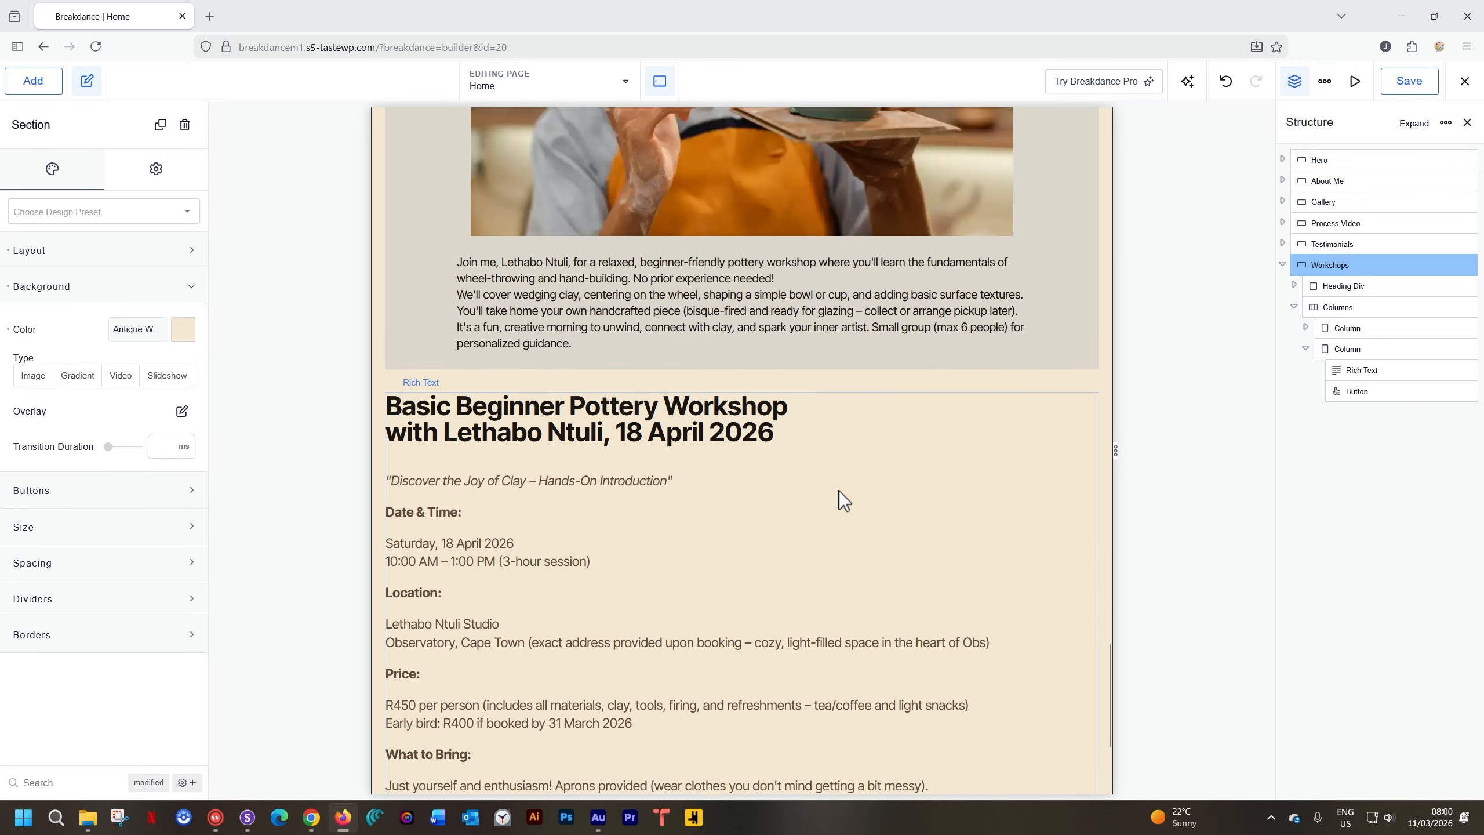
{"action": "scroll", "coordinate": [839, 498], "scroll_direction": "down", "scroll_amount": 2}
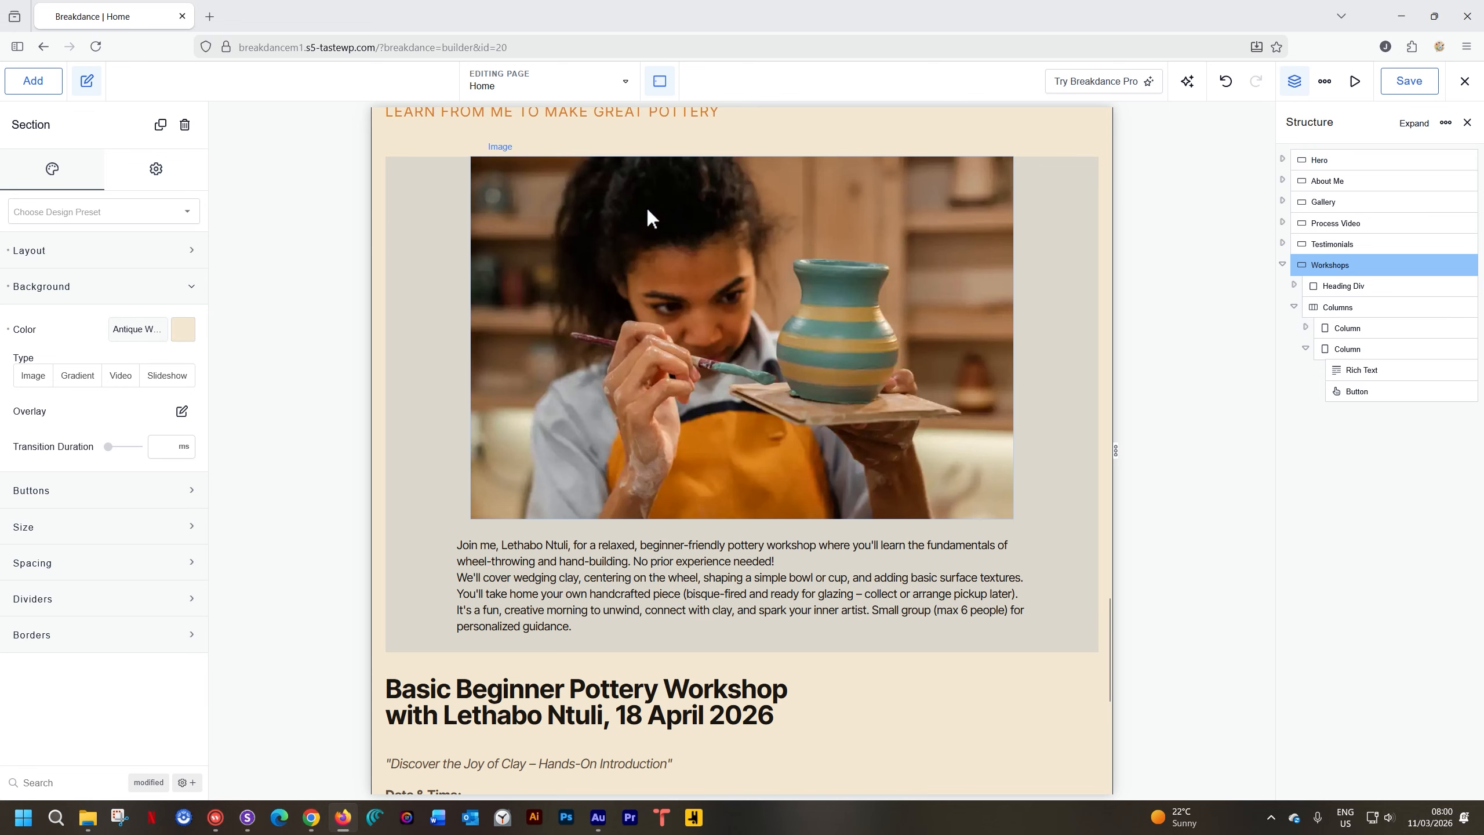
{"action": "scroll", "coordinate": [608, 199], "scroll_direction": "up", "scroll_amount": 3}
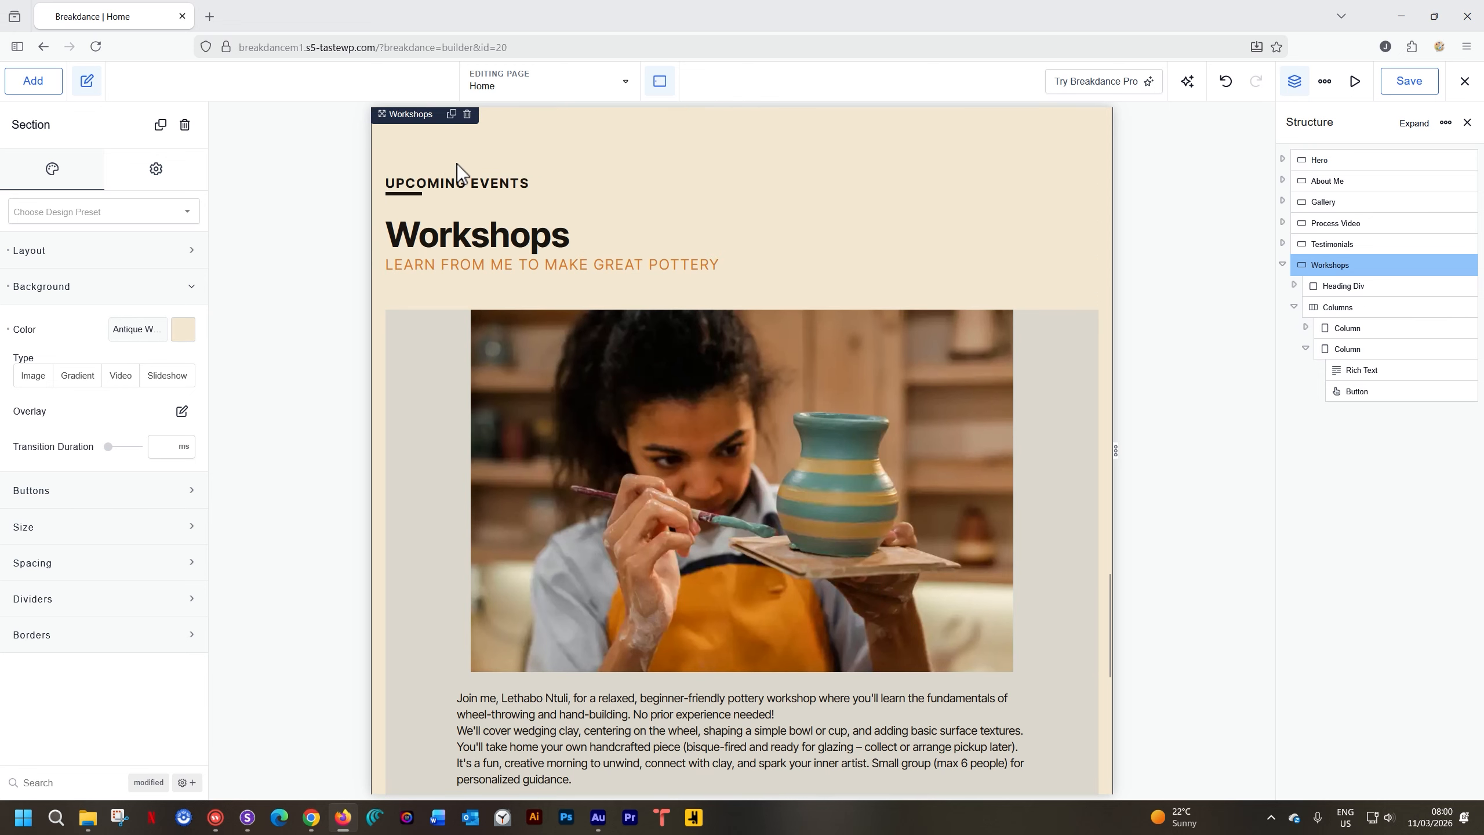
{"action": "scroll", "coordinate": [457, 163], "scroll_direction": "up", "scroll_amount": 1}
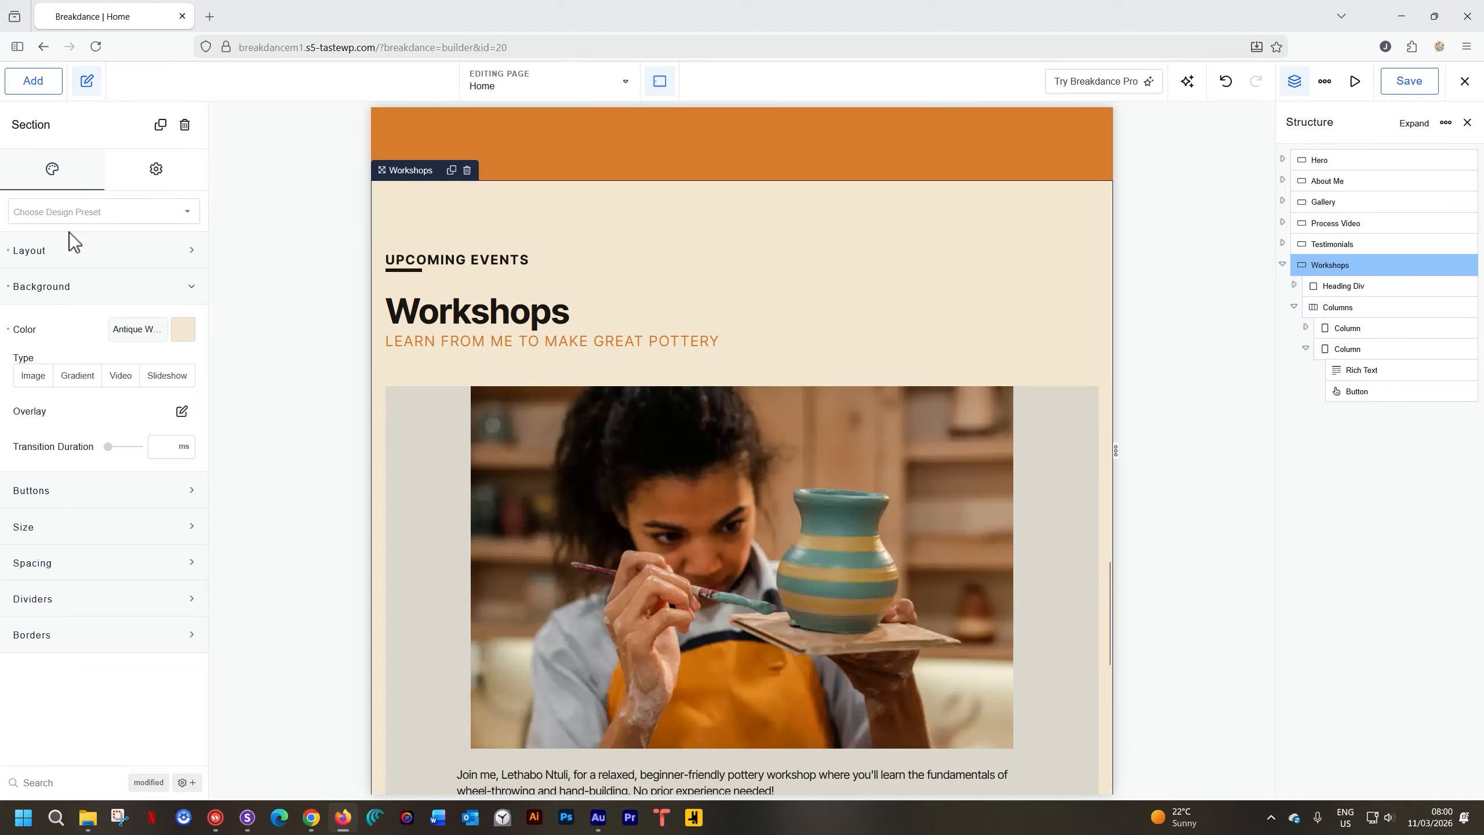
{"action": "left_click", "coordinate": [36, 255]}
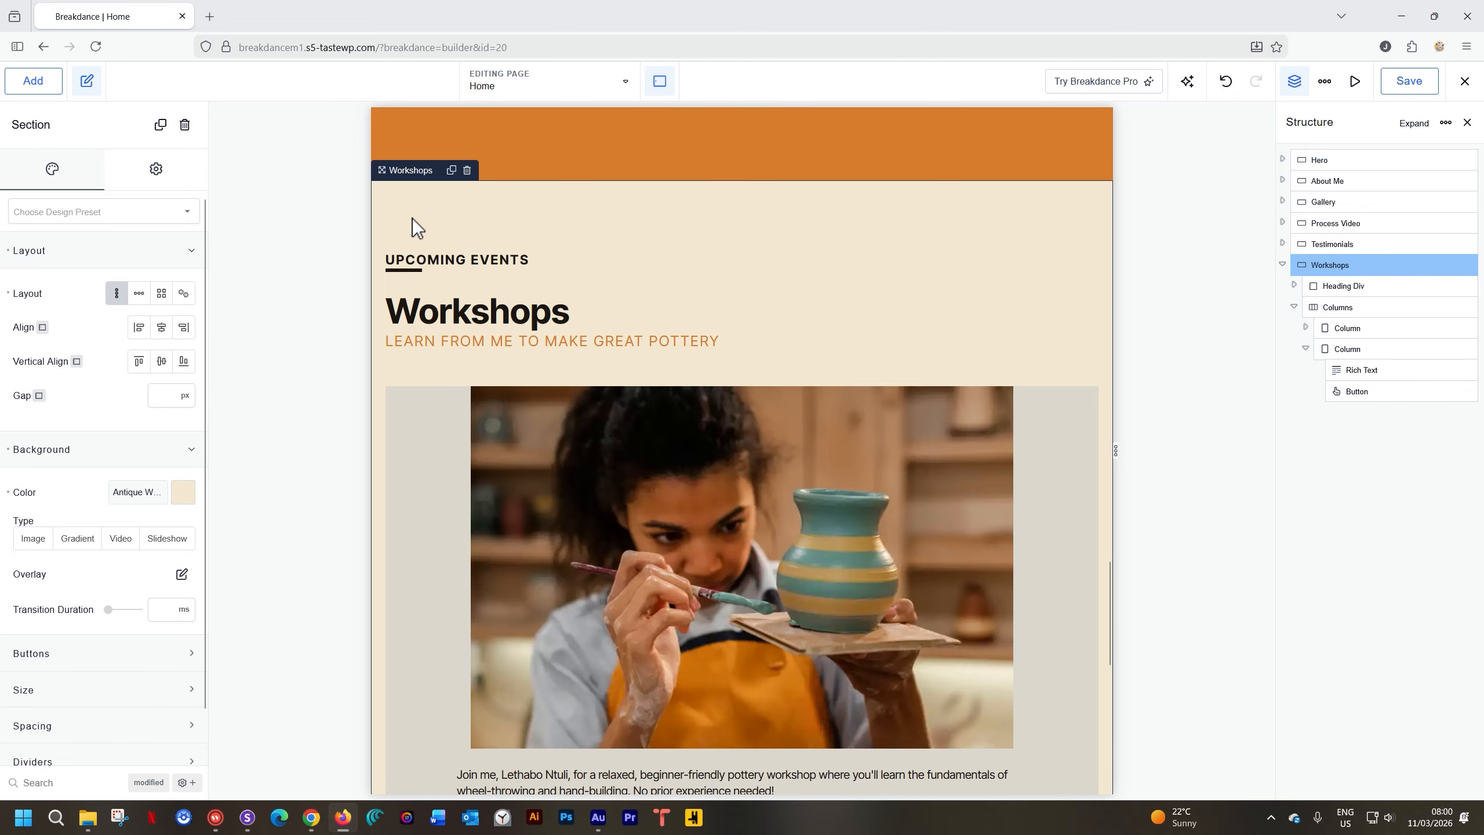
Set the Workshops Columns element to stack vertically only from Phone Landscape down
{"action": "left_click", "coordinate": [660, 419]}
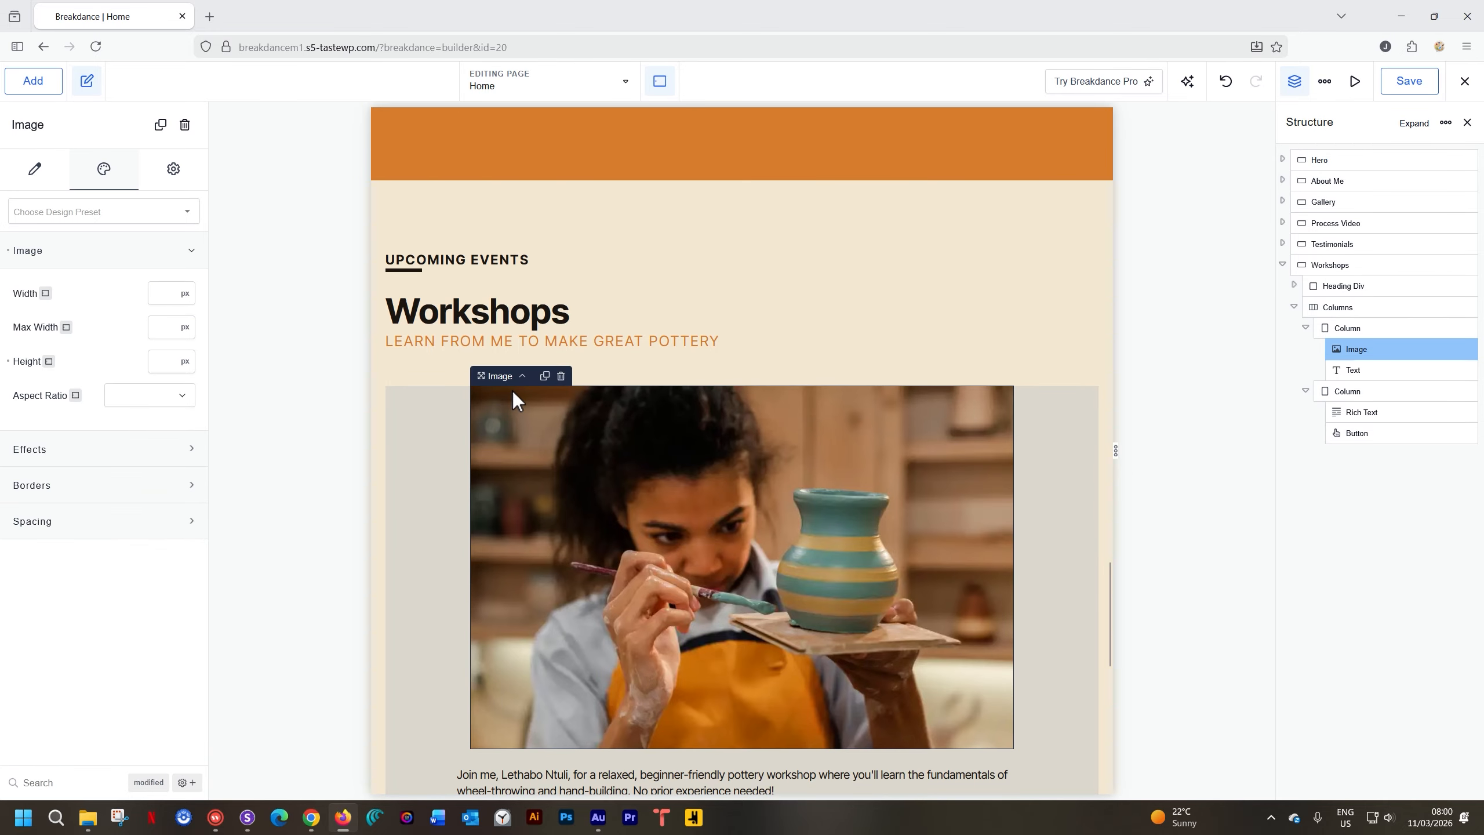
{"action": "left_click", "coordinate": [523, 377]}
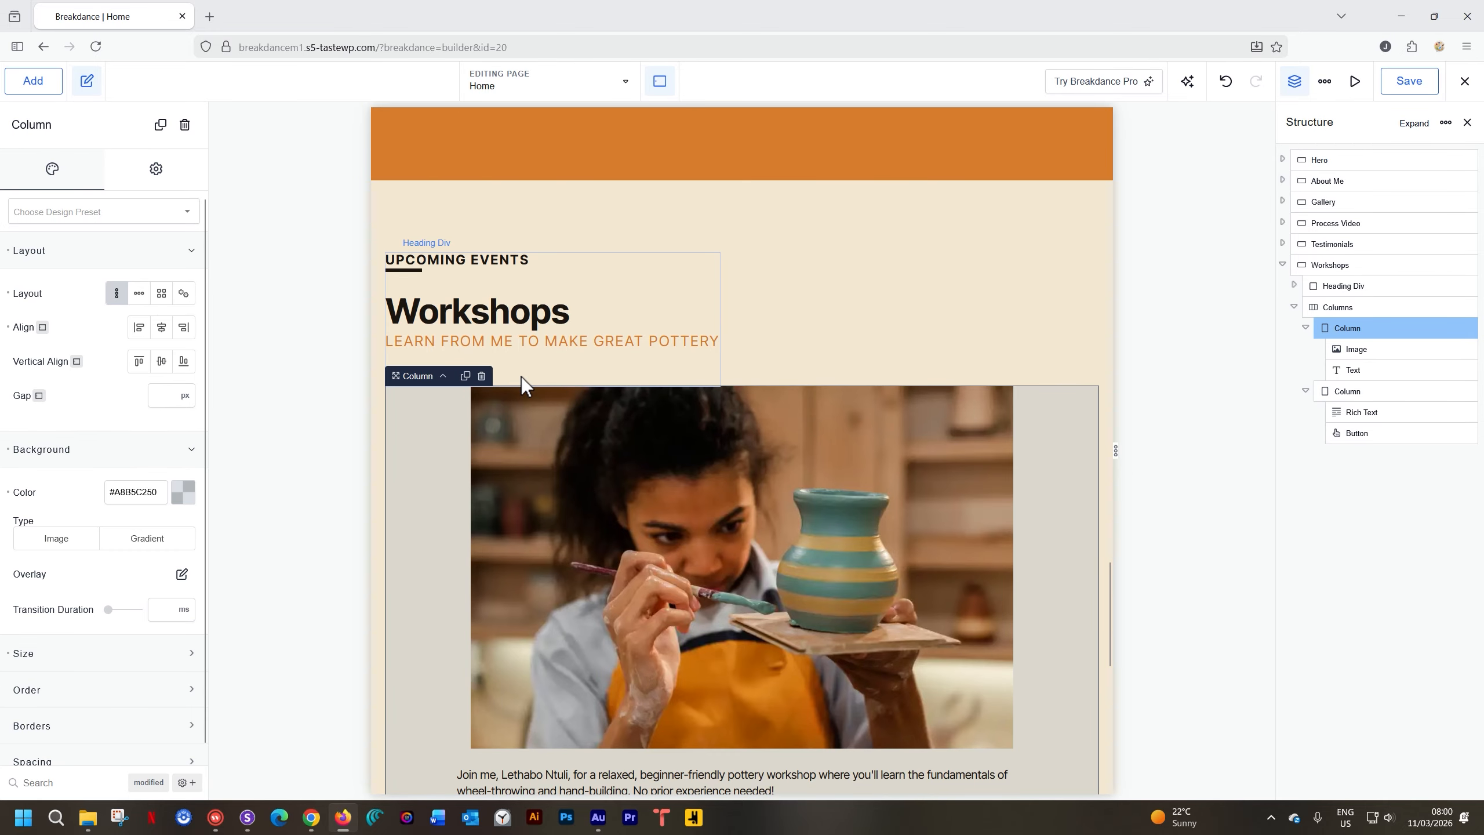
{"action": "left_click", "coordinate": [444, 377]}
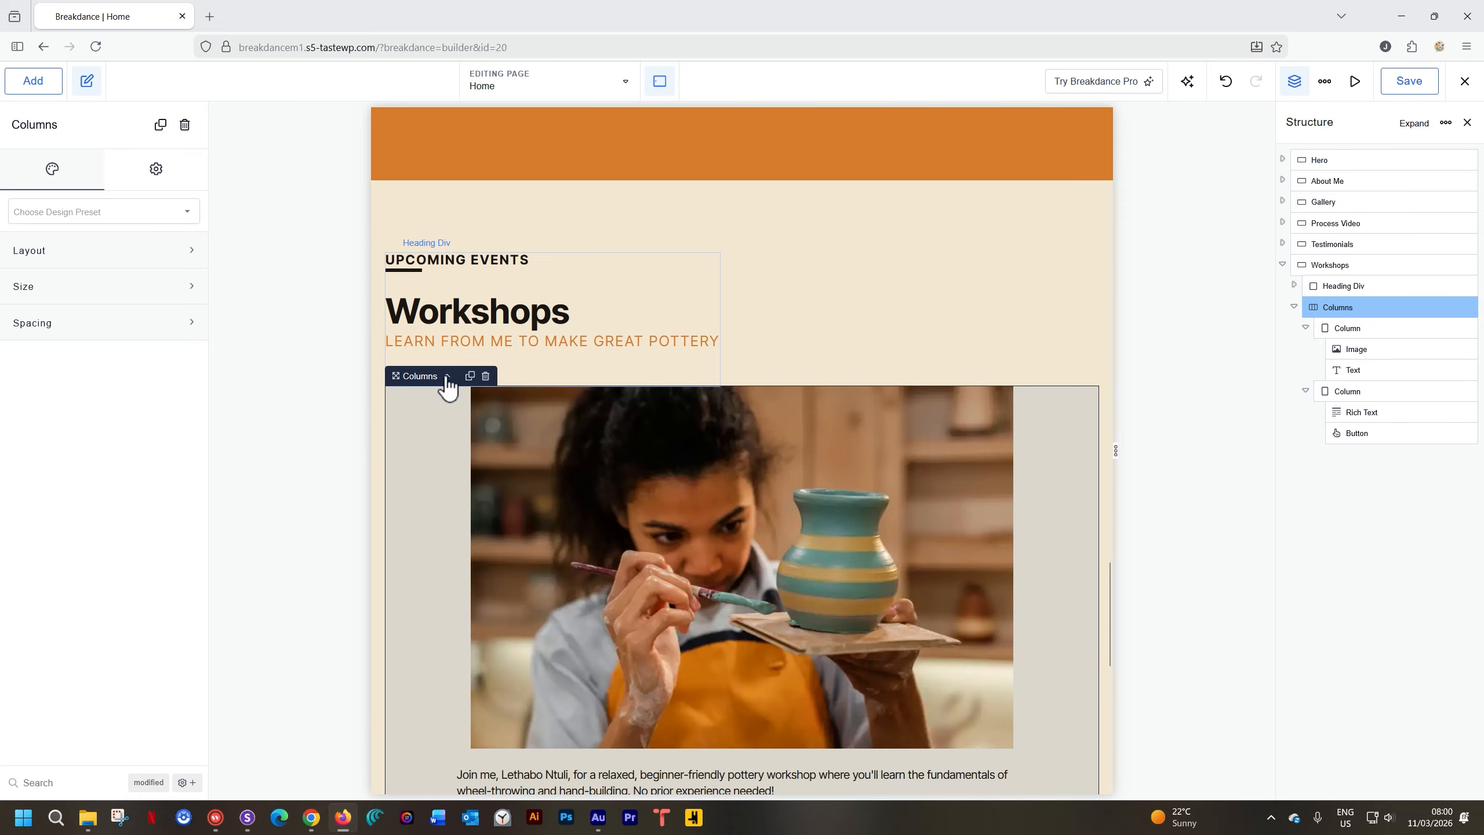
{"action": "left_click", "coordinate": [104, 253]}
{"action": "left_click", "coordinate": [130, 357]}
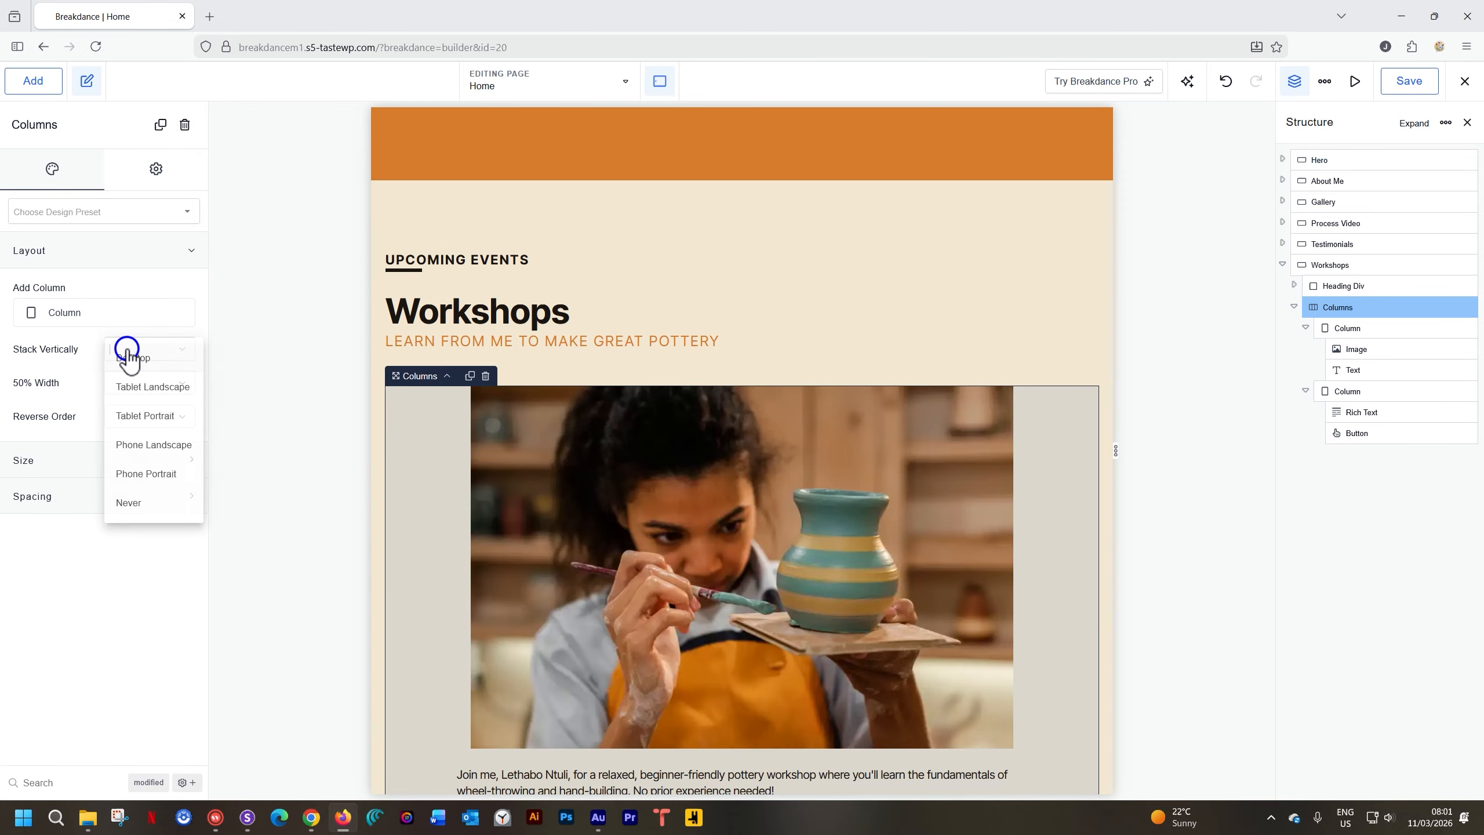
{"action": "left_click", "coordinate": [143, 417]}
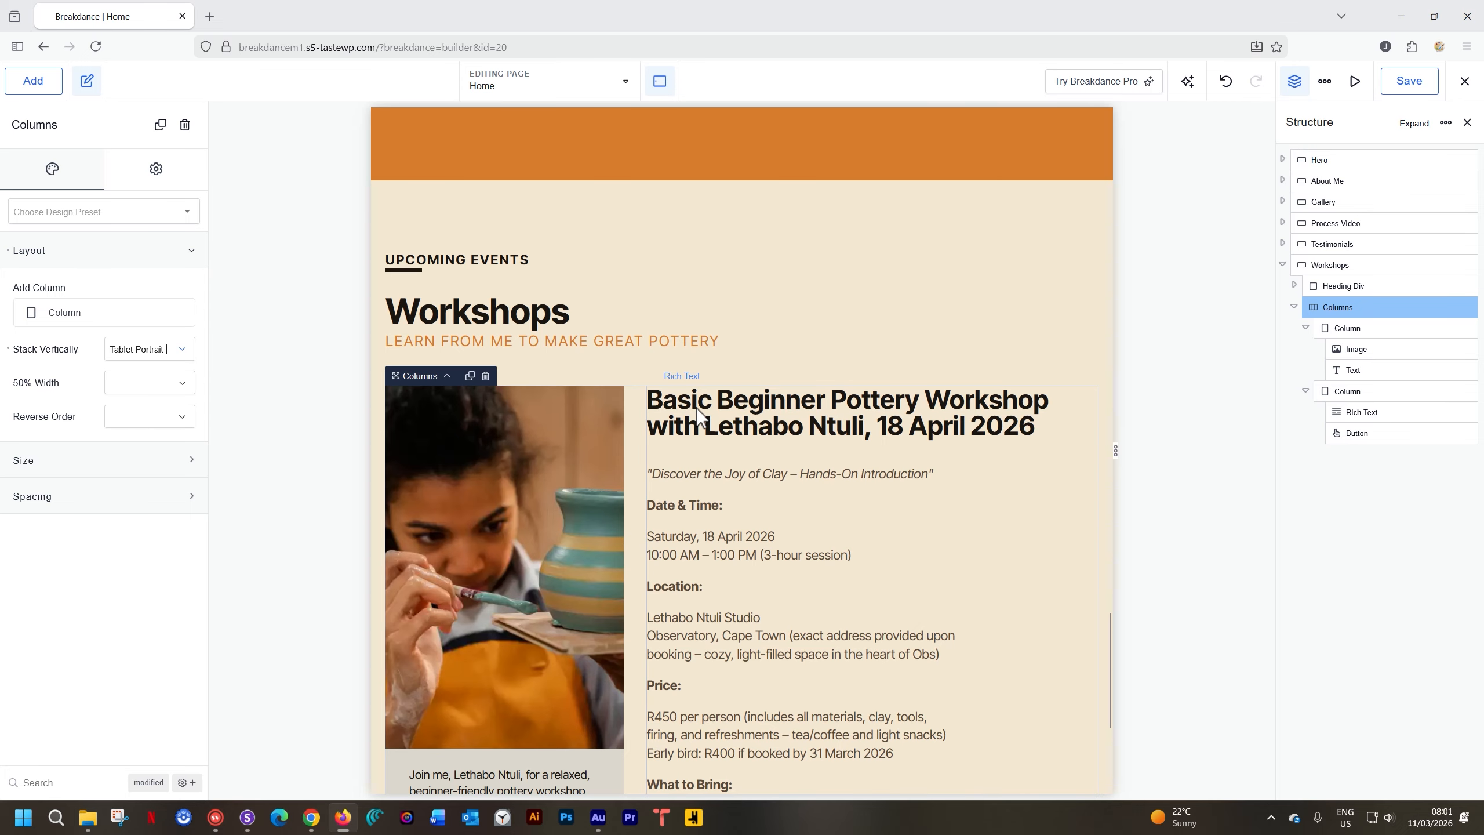
{"action": "scroll", "coordinate": [699, 416], "scroll_direction": "down", "scroll_amount": 4}
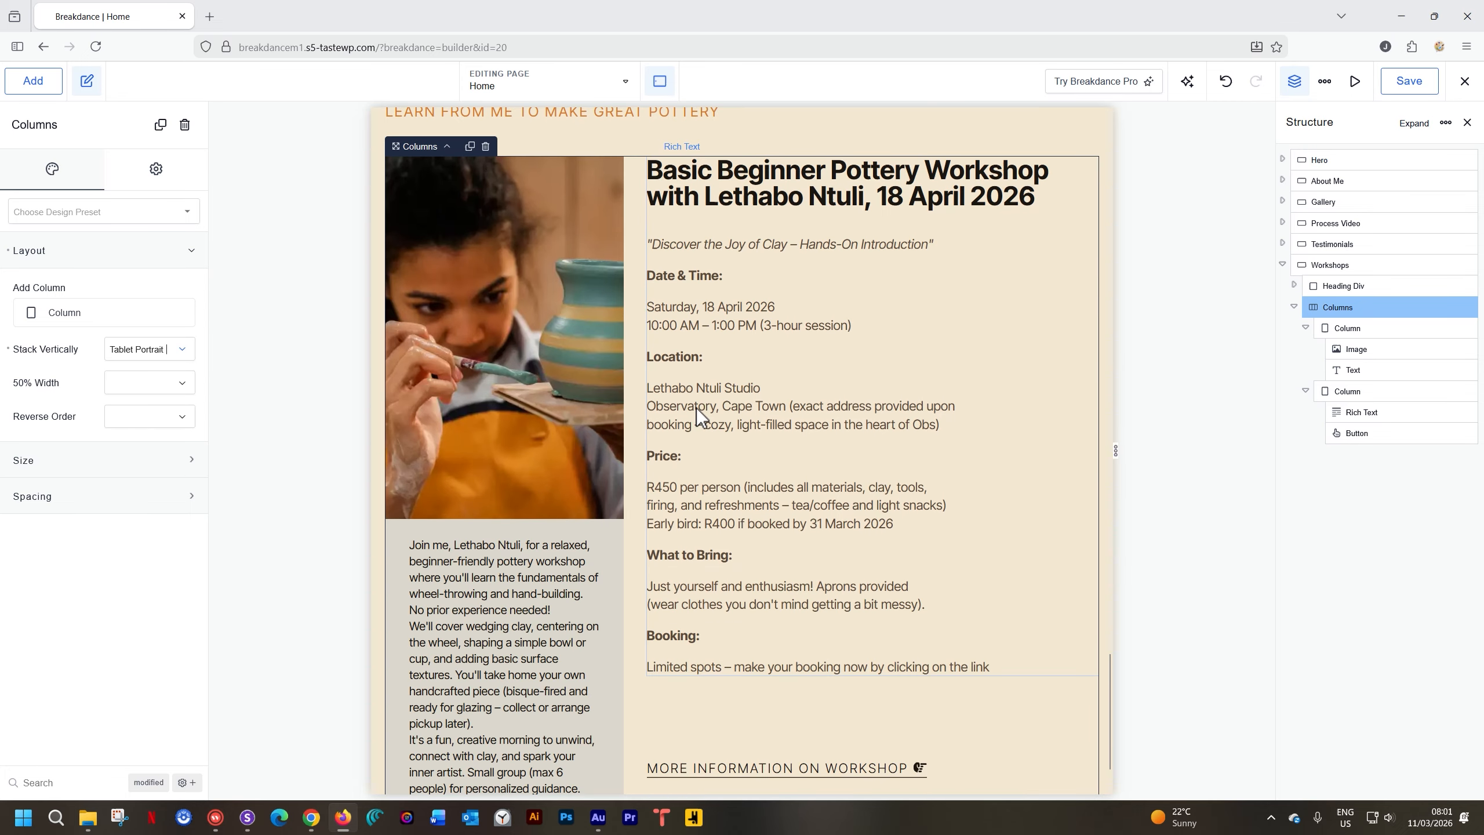
{"action": "scroll", "coordinate": [794, 377], "scroll_direction": "down", "scroll_amount": 1}
{"action": "scroll", "coordinate": [791, 369], "scroll_direction": "up", "scroll_amount": 4}
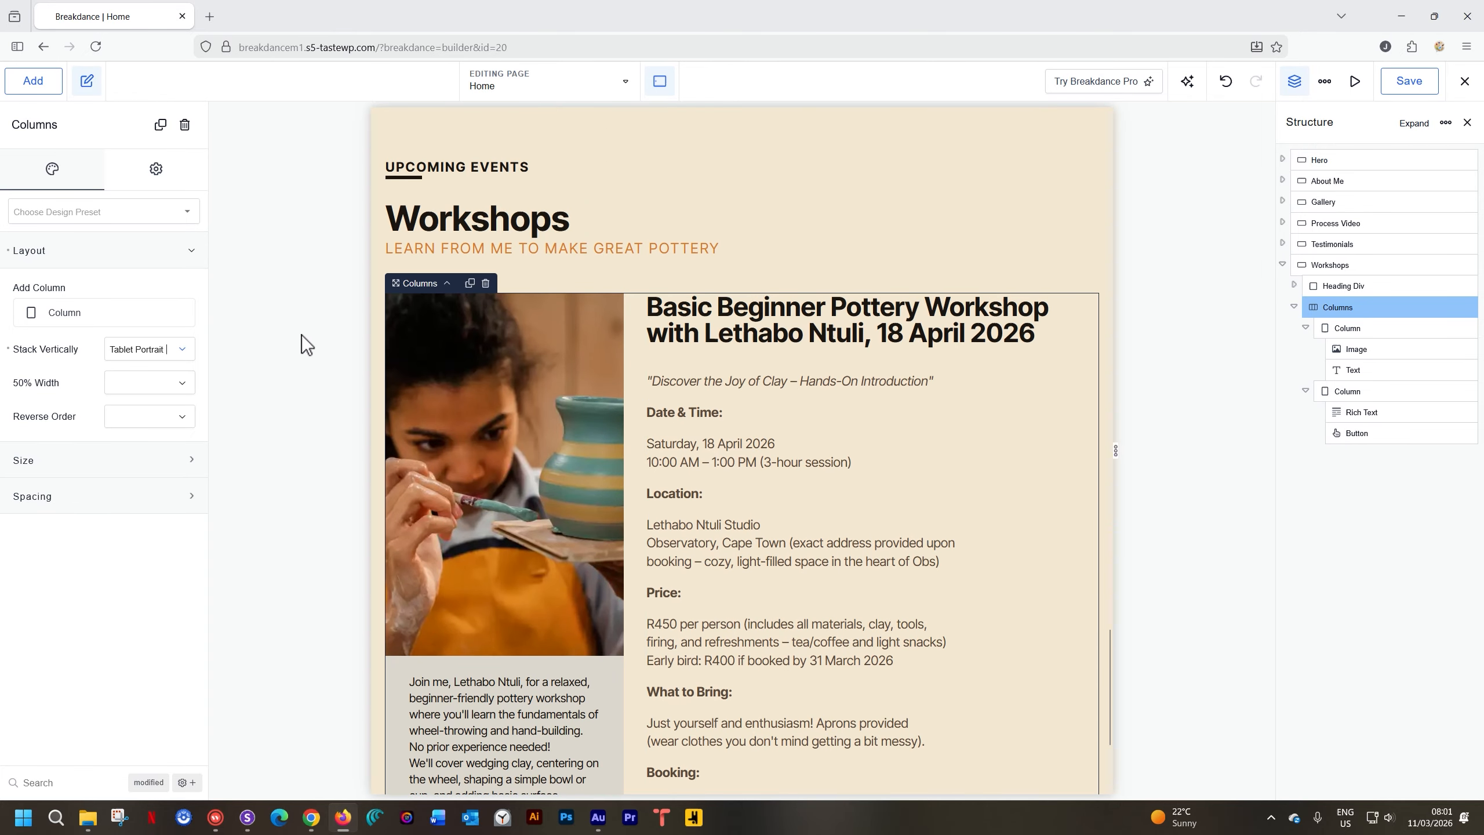
{"action": "left_click", "coordinate": [178, 356]}
{"action": "left_click", "coordinate": [125, 449]}
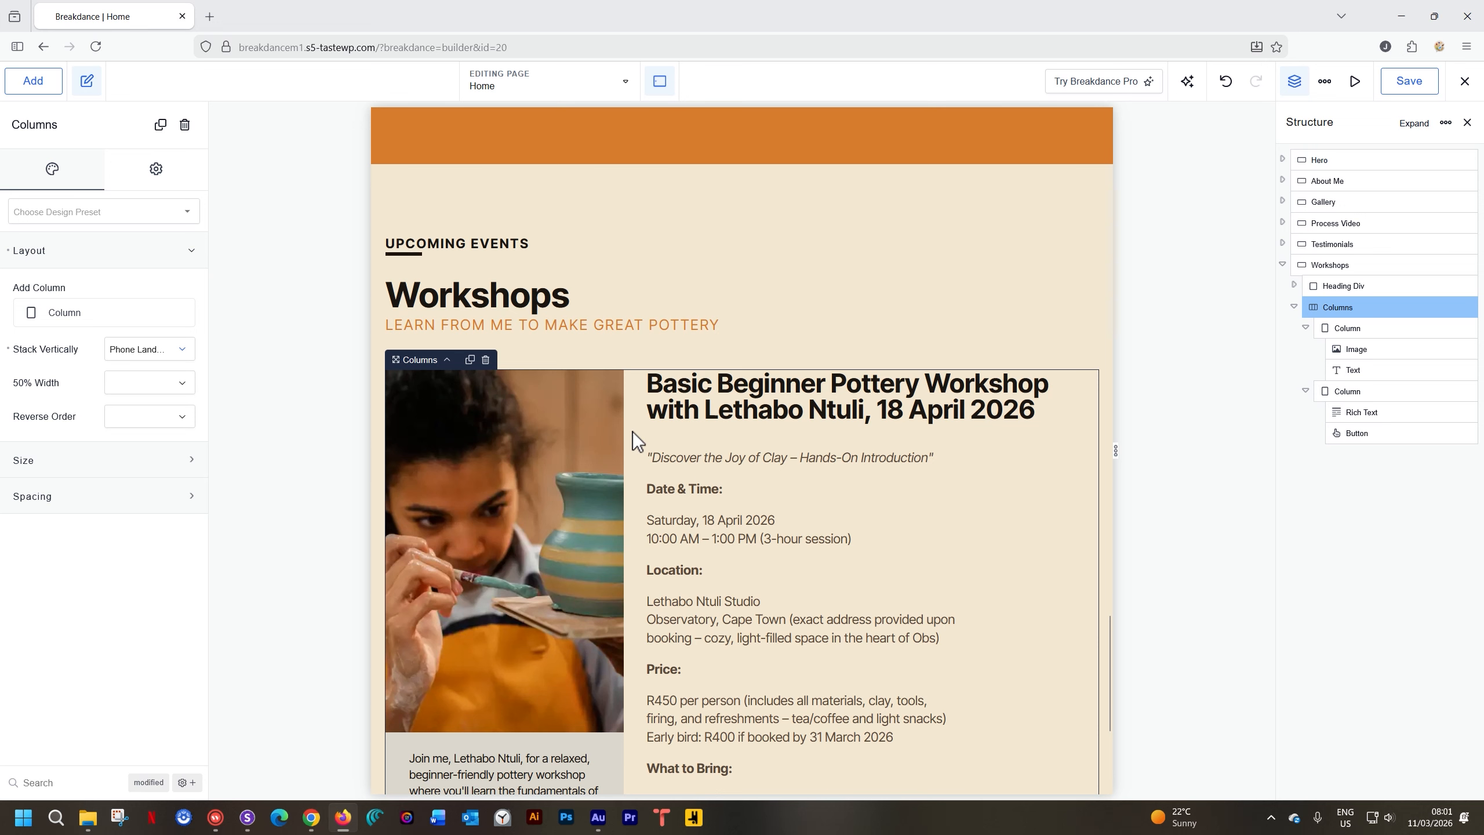
Switch the preview to Tablet Portrait, review the section, and select the left image column
{"action": "left_click", "coordinate": [660, 84]}
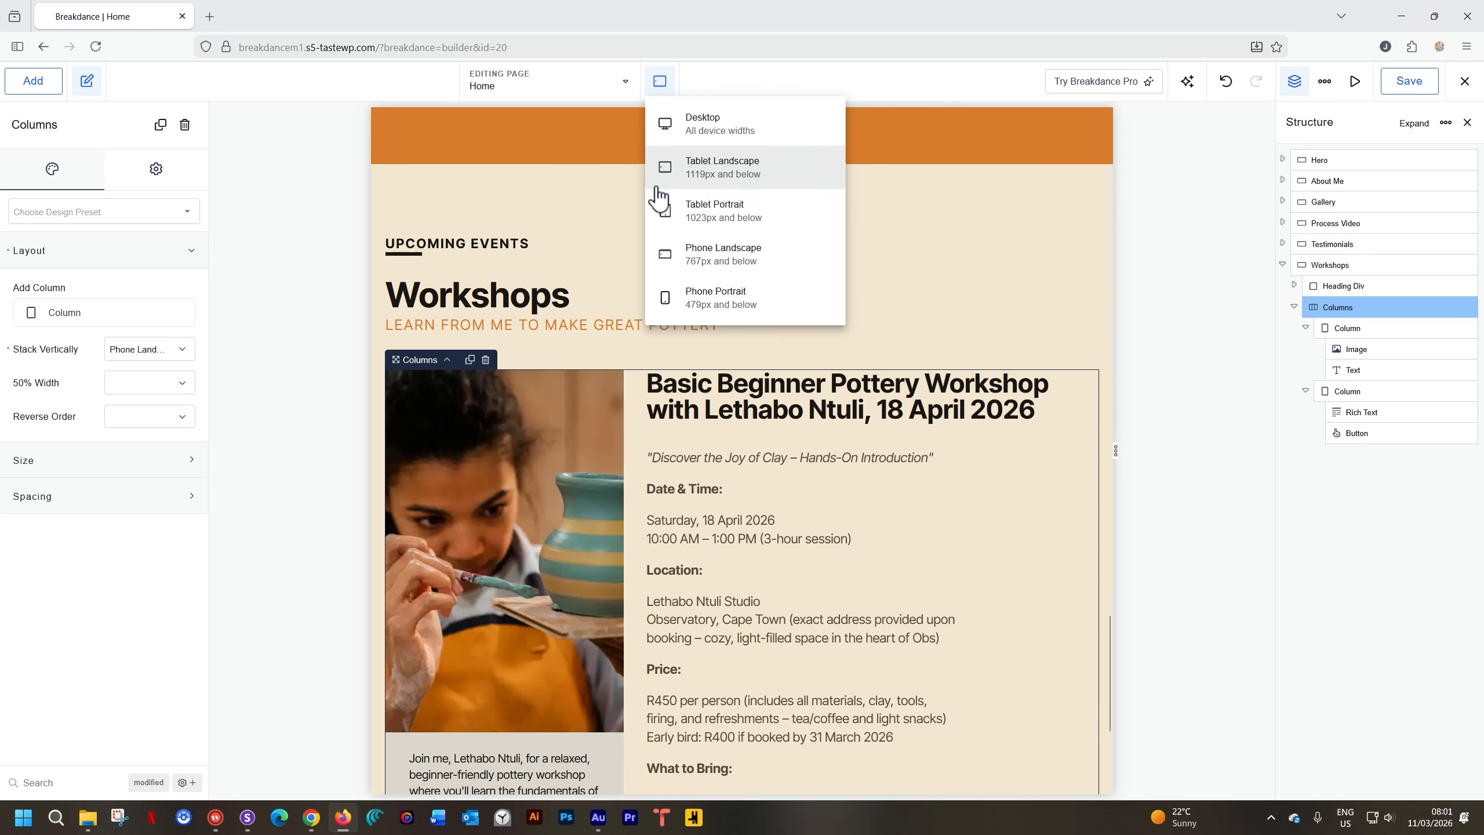
{"action": "left_click", "coordinate": [667, 210]}
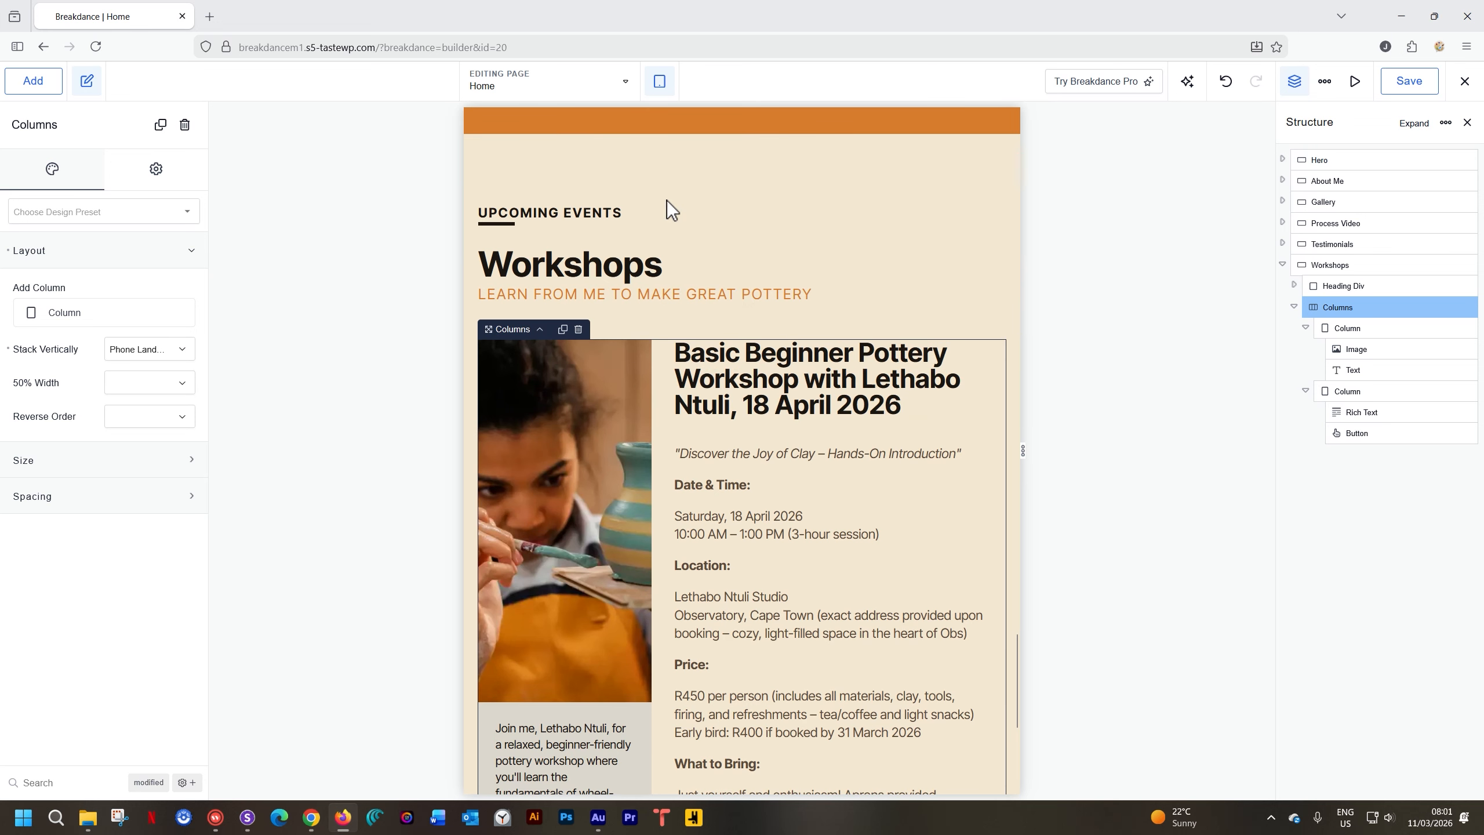
{"action": "scroll", "coordinate": [664, 230], "scroll_direction": "down", "scroll_amount": 5}
{"action": "scroll", "coordinate": [663, 230], "scroll_direction": "up", "scroll_amount": 5}
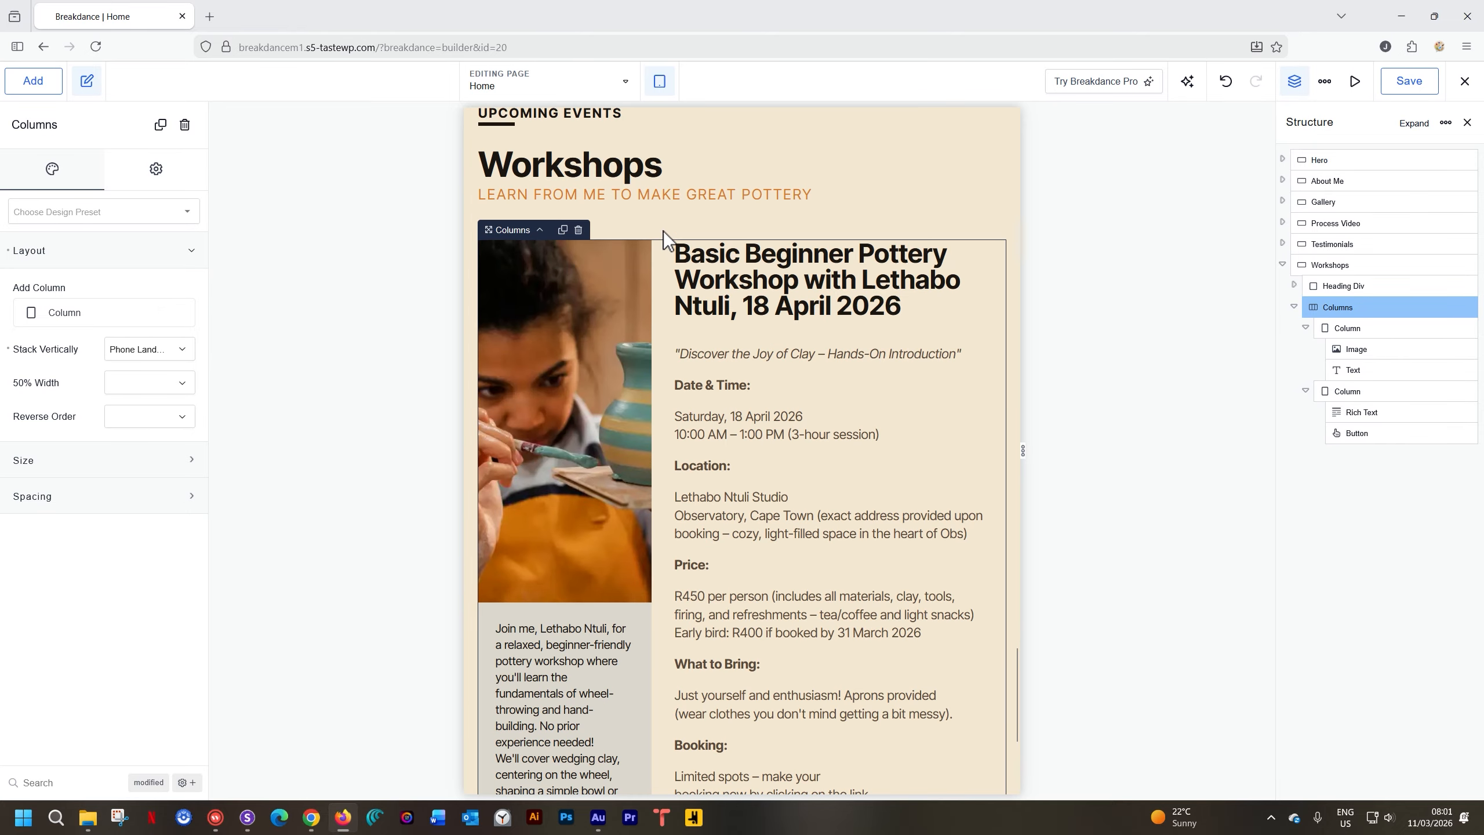
{"action": "scroll", "coordinate": [664, 231], "scroll_direction": "down", "scroll_amount": 3}
{"action": "scroll", "coordinate": [663, 231], "scroll_direction": "down", "scroll_amount": 3}
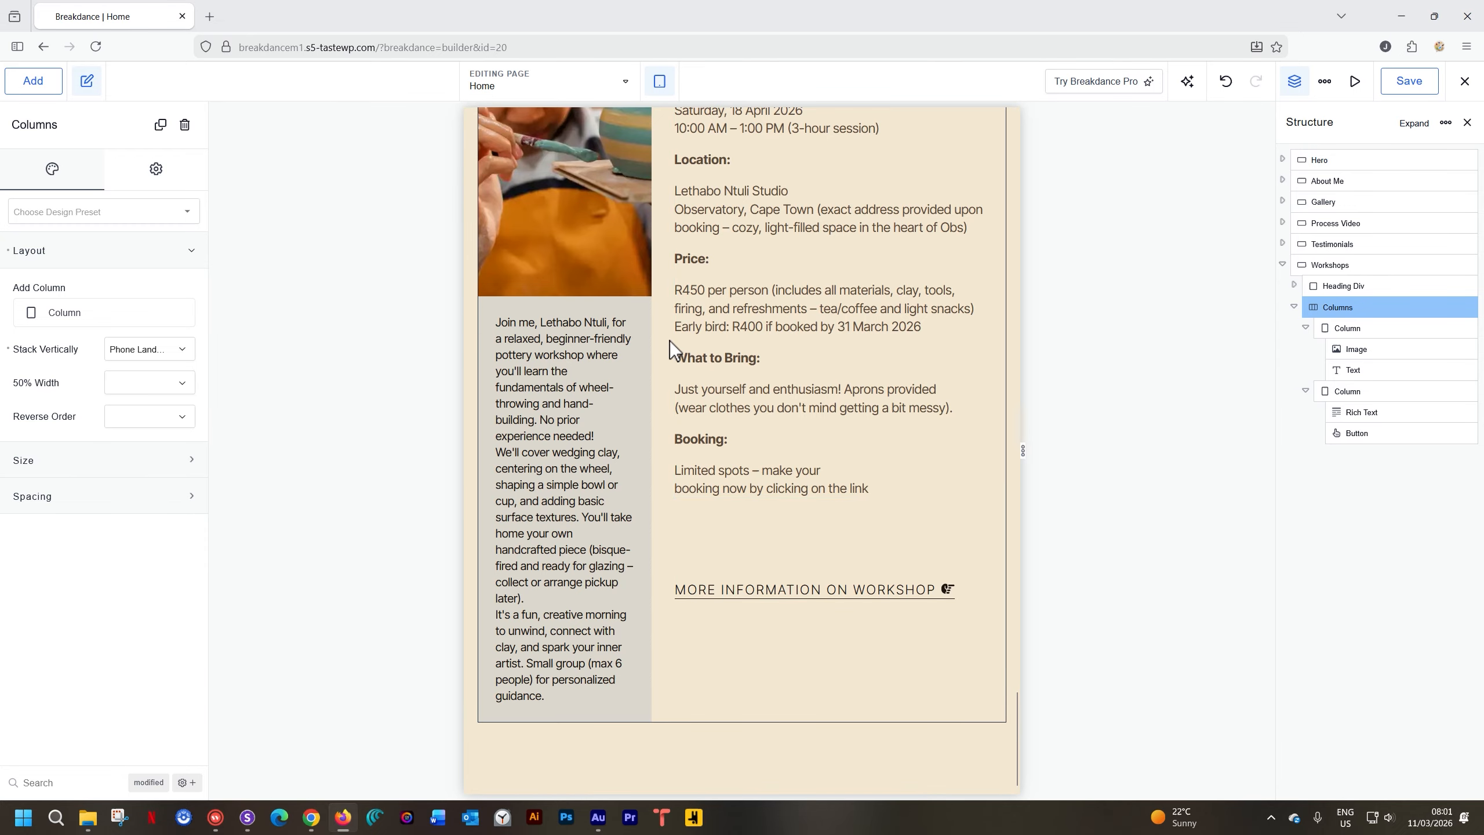
{"action": "left_click", "coordinate": [741, 652]}
{"action": "left_click", "coordinate": [1347, 328]}
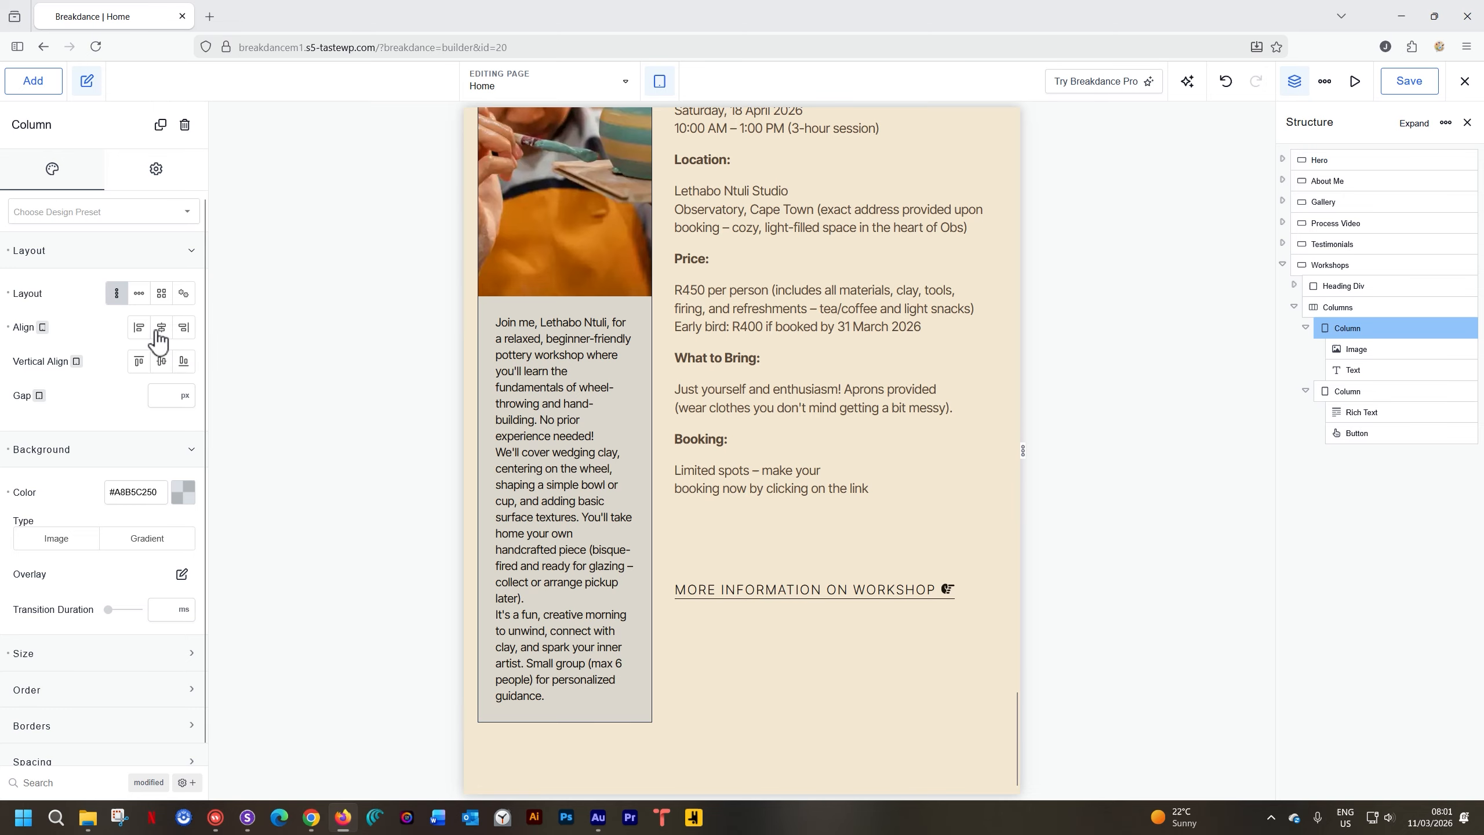
Expand the first column's Size settings and set its width to 50%
{"action": "left_click", "coordinate": [78, 250]}
{"action": "left_click", "coordinate": [72, 285]}
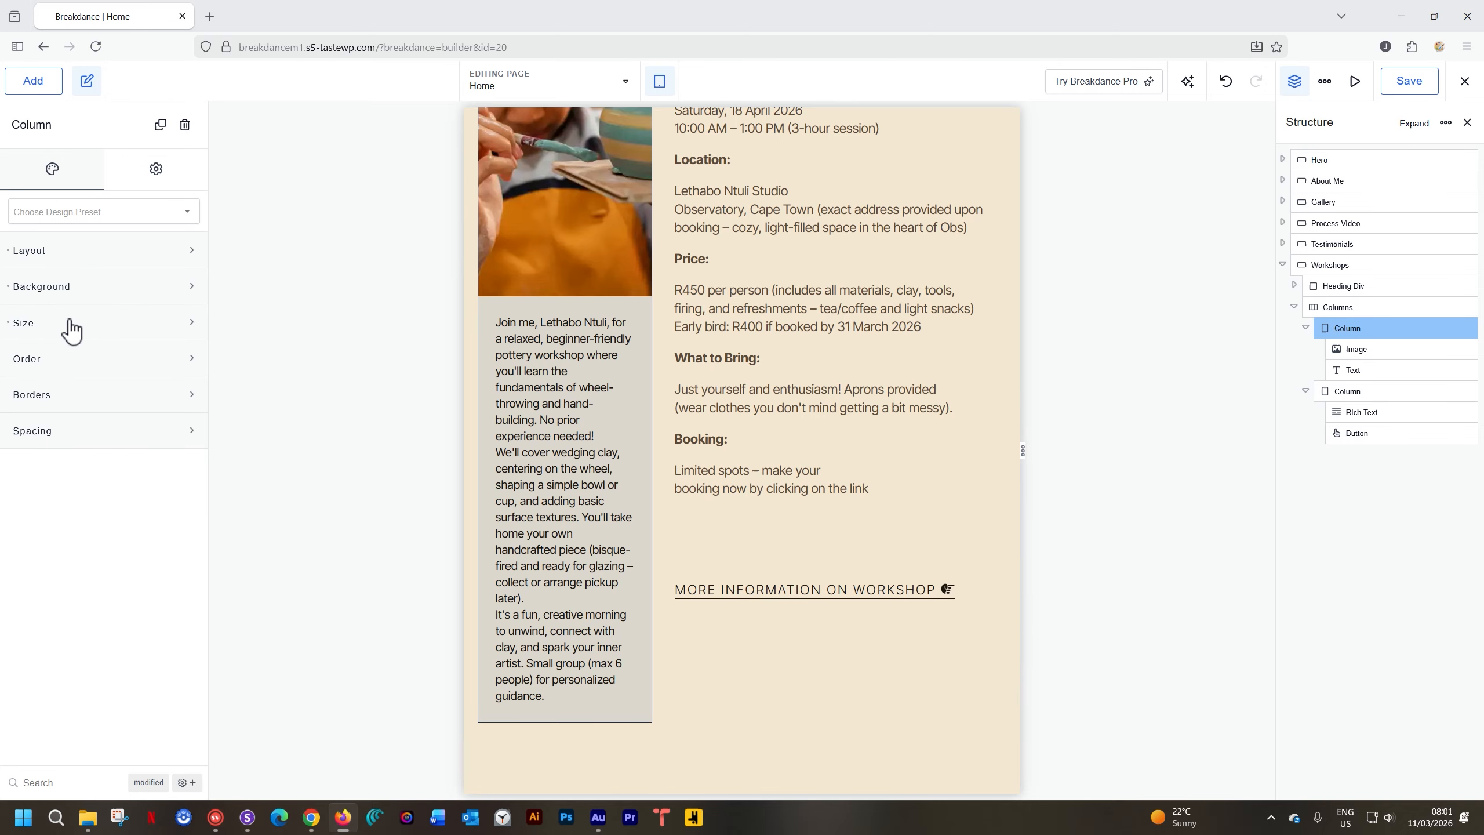
{"action": "left_click", "coordinate": [72, 320]}
{"action": "left_click_drag", "start_coordinate": [170, 365], "coordinate": [135, 365]}
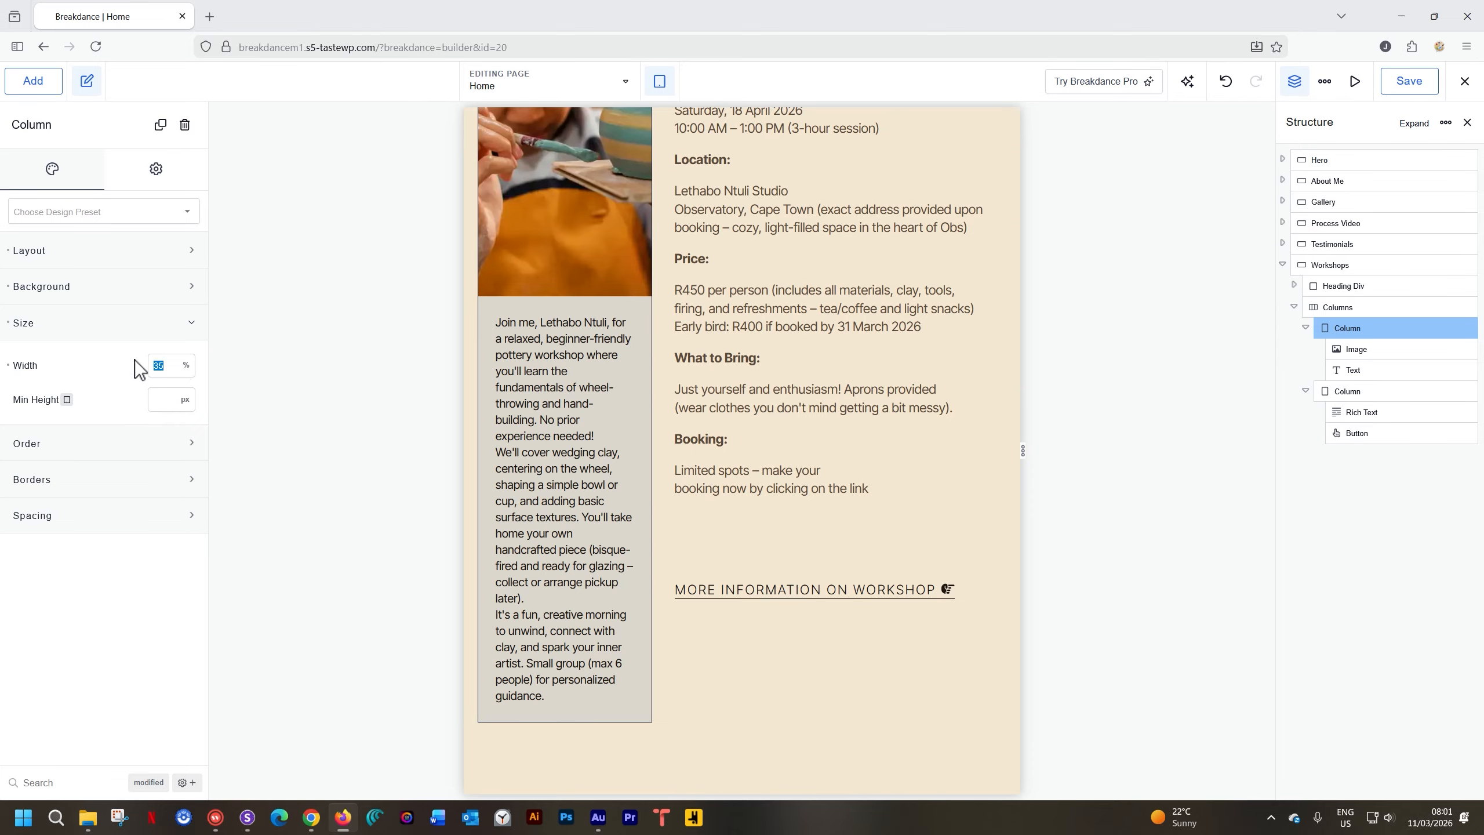
{"action": "type", "text": "50"}
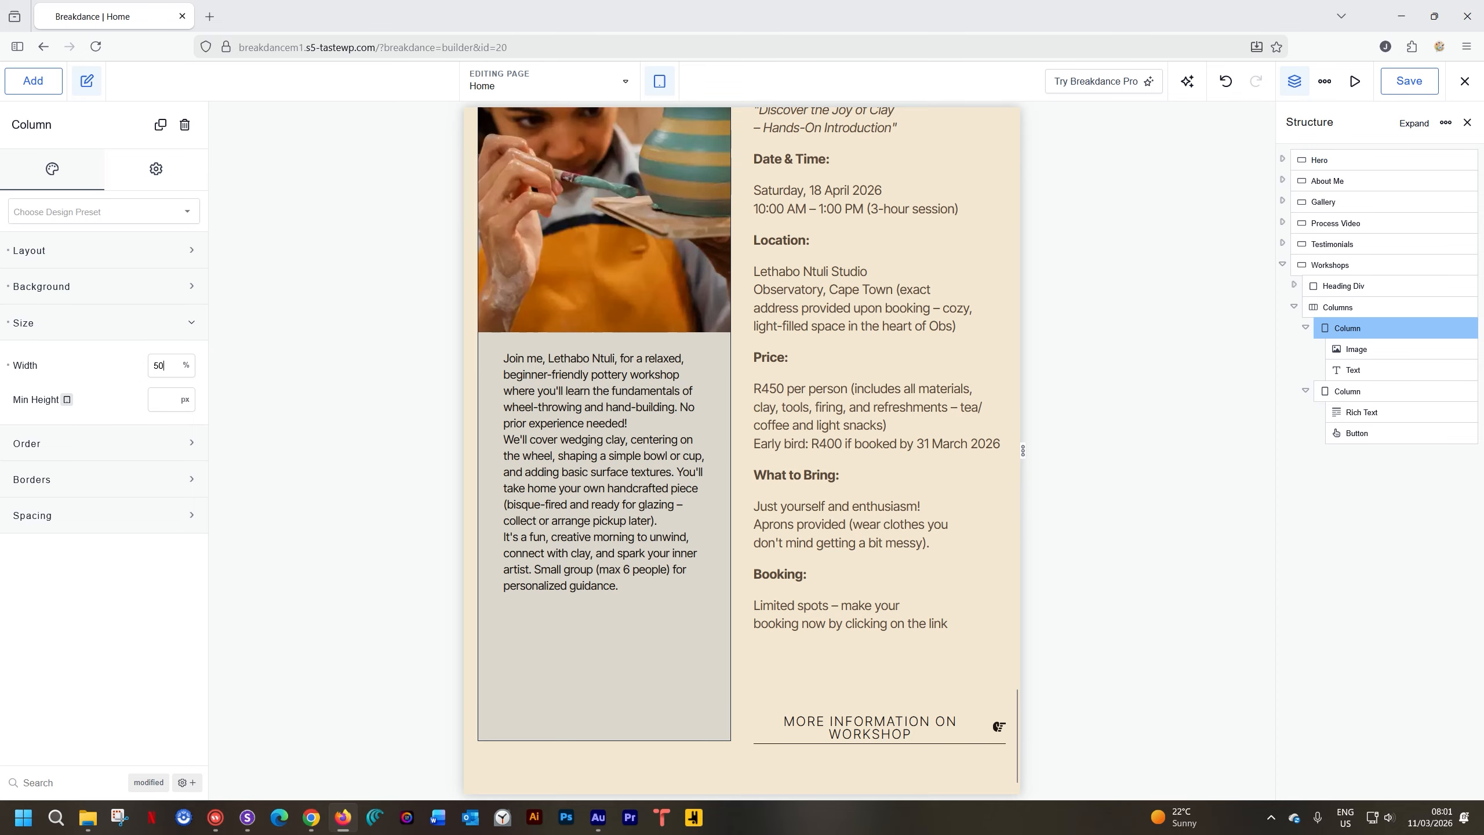
{"action": "key", "text": "BackSpace"}
{"action": "type", "text": "0"}
{"action": "scroll", "coordinate": [698, 534], "scroll_direction": "up", "scroll_amount": 3}
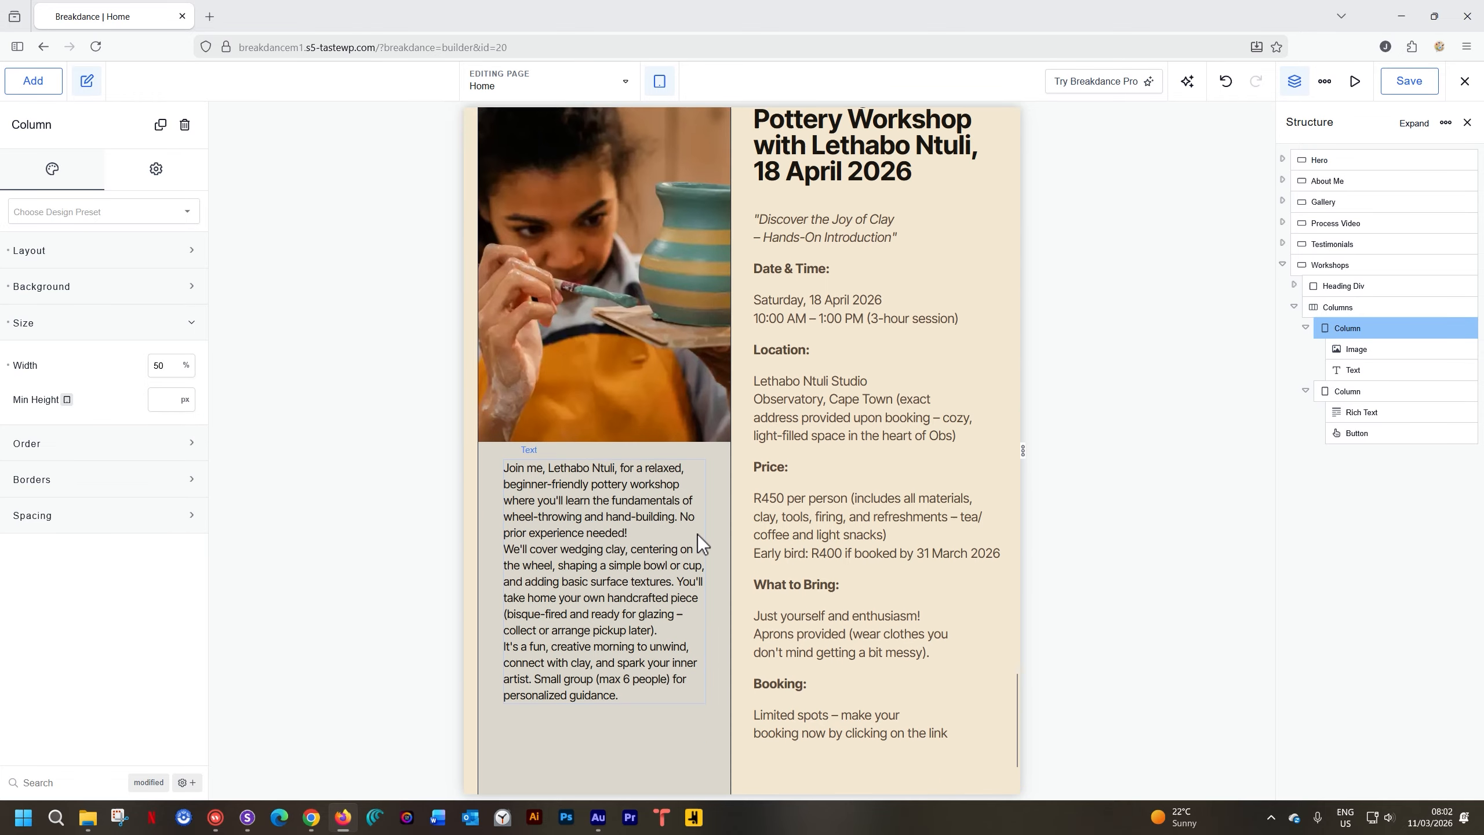
{"action": "scroll", "coordinate": [856, 269], "scroll_direction": "down", "scroll_amount": 3}
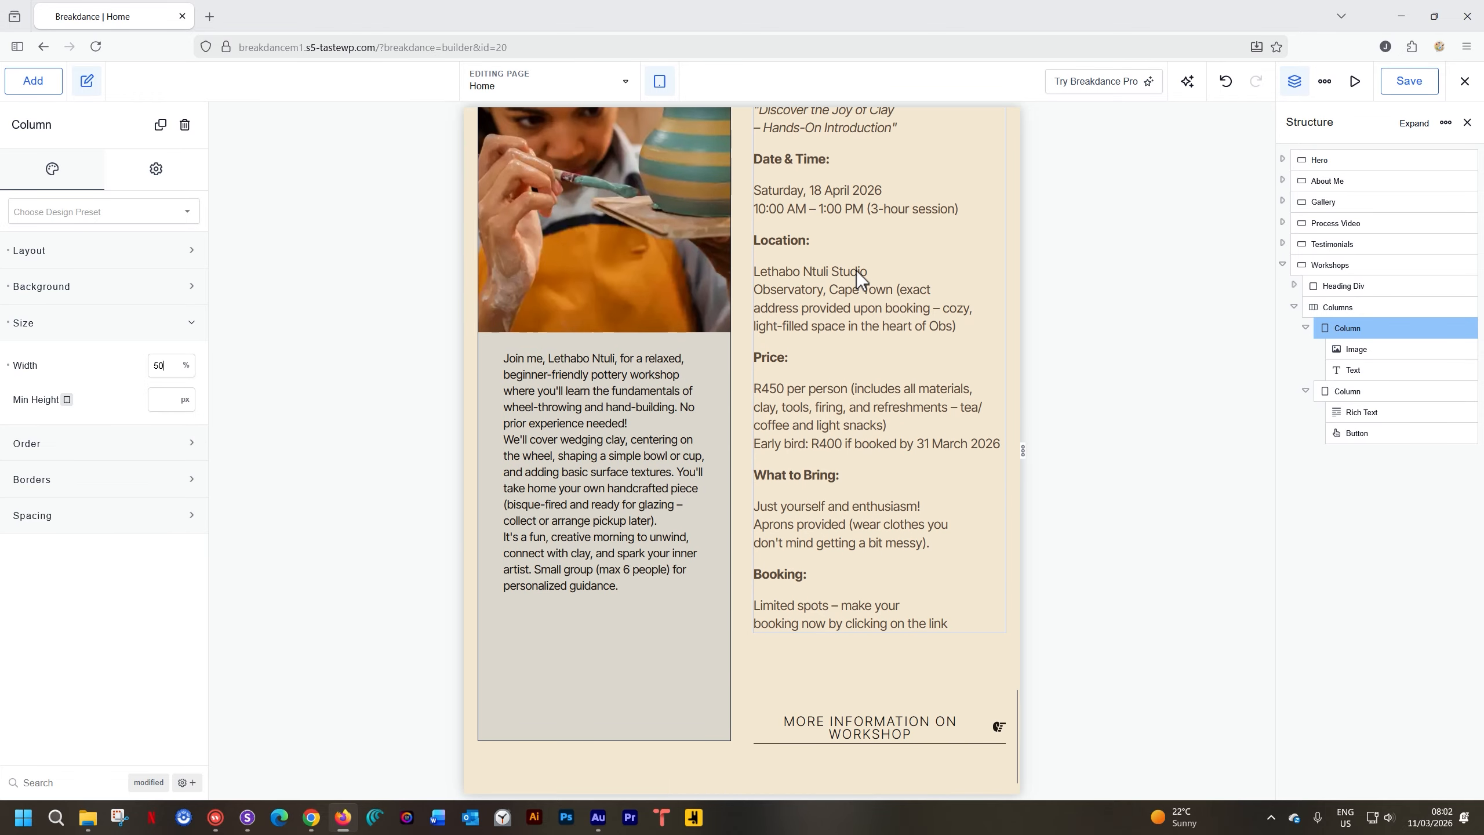
Reduce the image column width to 45%
{"action": "double_click", "coordinate": [157, 365]}
{"action": "type", "text": "45"}
{"action": "scroll", "coordinate": [740, 637], "scroll_direction": "up", "scroll_amount": 4}
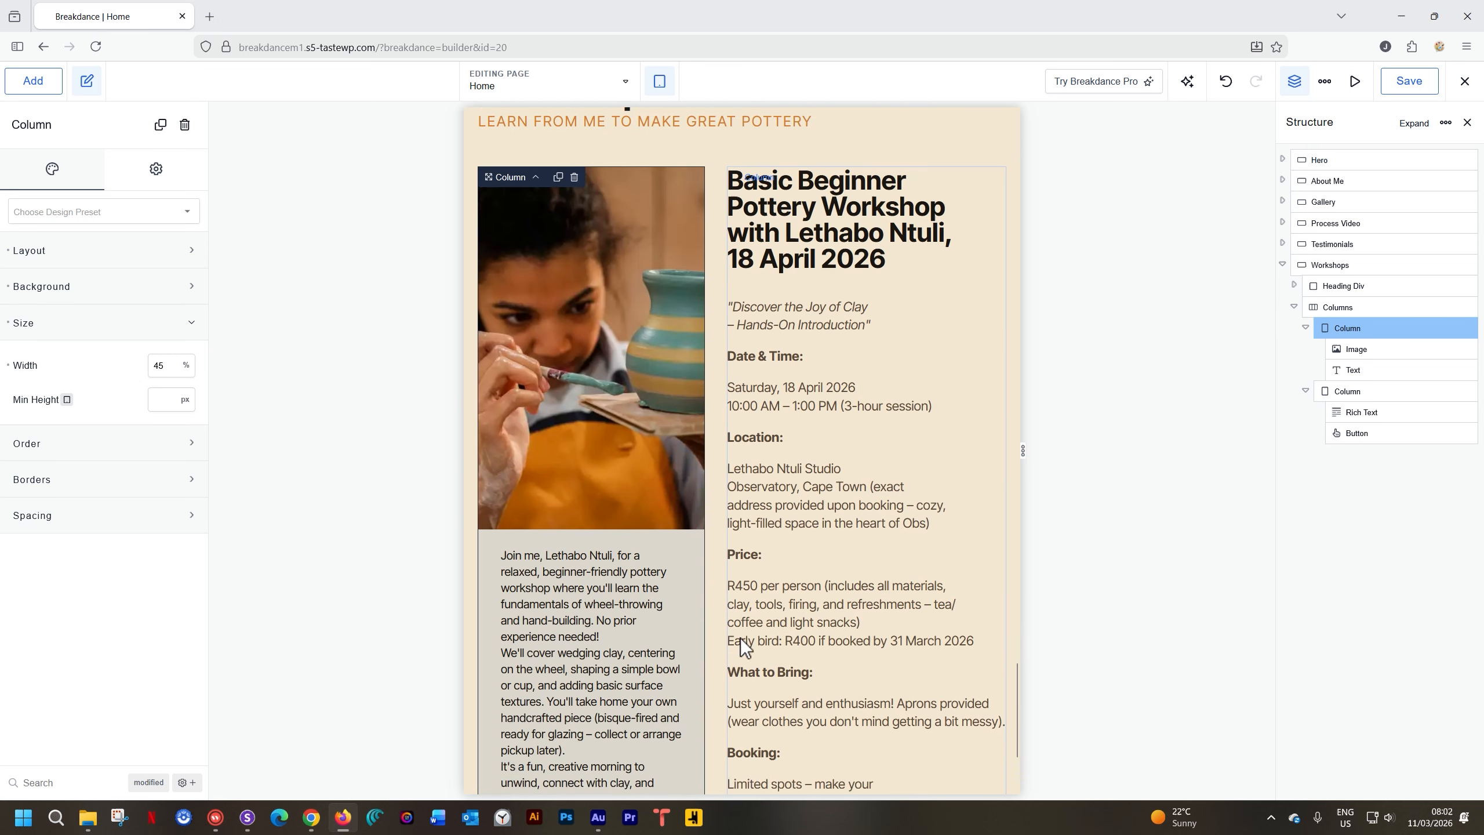
{"action": "scroll", "coordinate": [808, 687], "scroll_direction": "down", "scroll_amount": 4}
{"action": "left_click", "coordinate": [835, 722]}
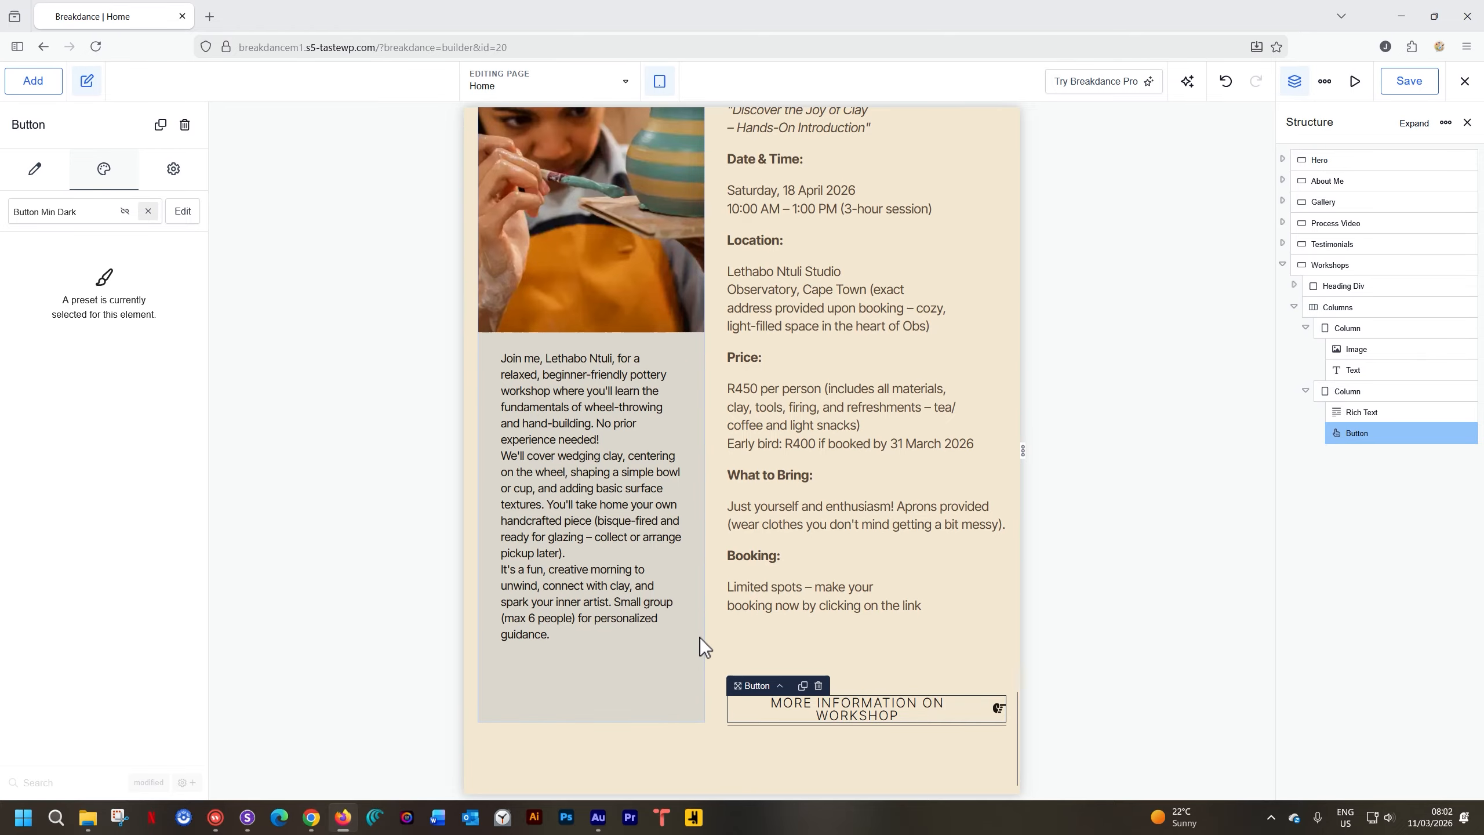
{"action": "scroll", "coordinate": [701, 639], "scroll_direction": "up", "scroll_amount": 4}
{"action": "scroll", "coordinate": [700, 637], "scroll_direction": "up", "scroll_amount": 3}
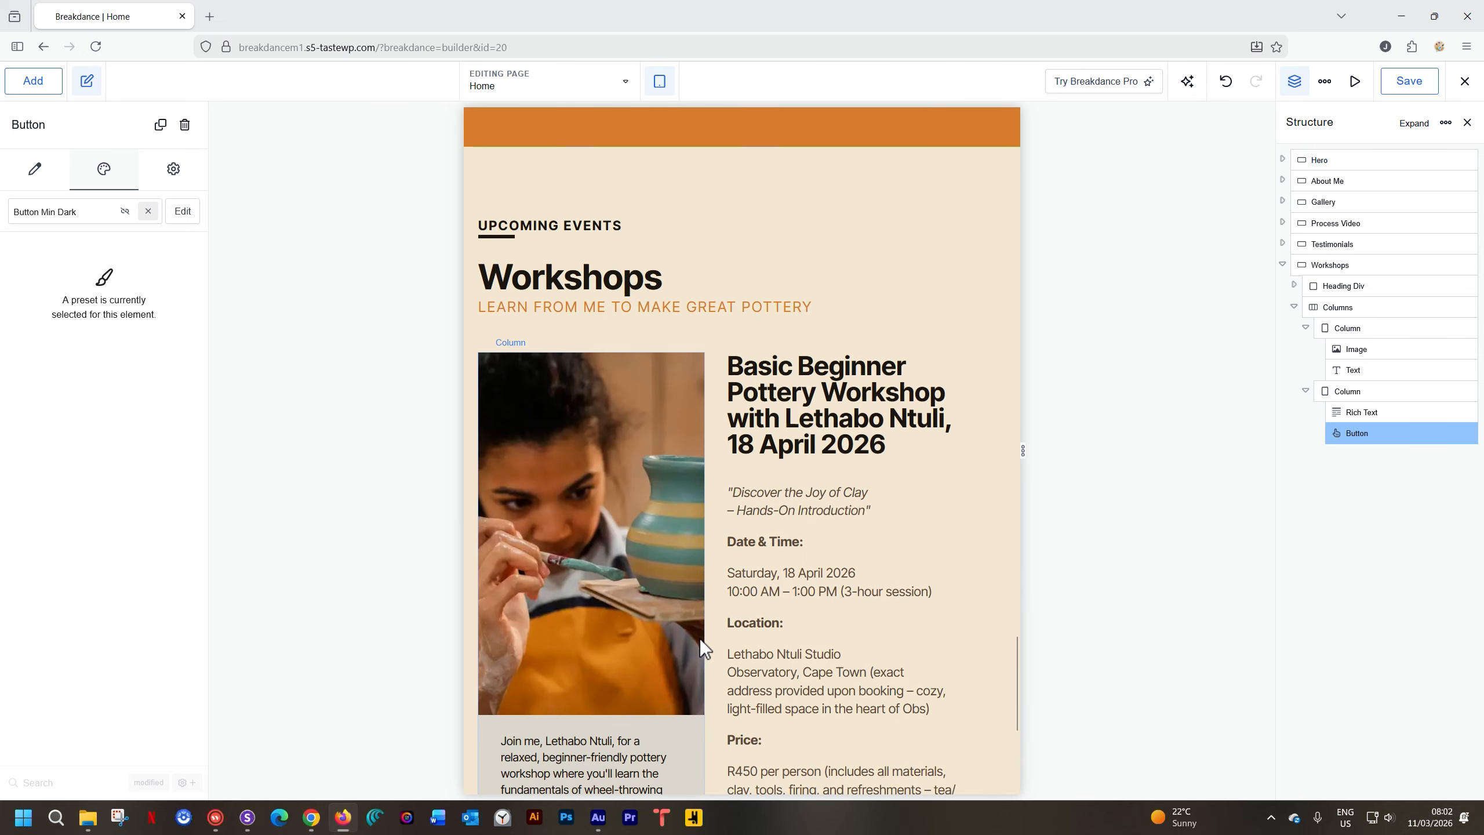
At Phone Landscape preview, set the Workshops columns to reverse order from Phone Landscape down
{"action": "left_click", "coordinate": [661, 81]}
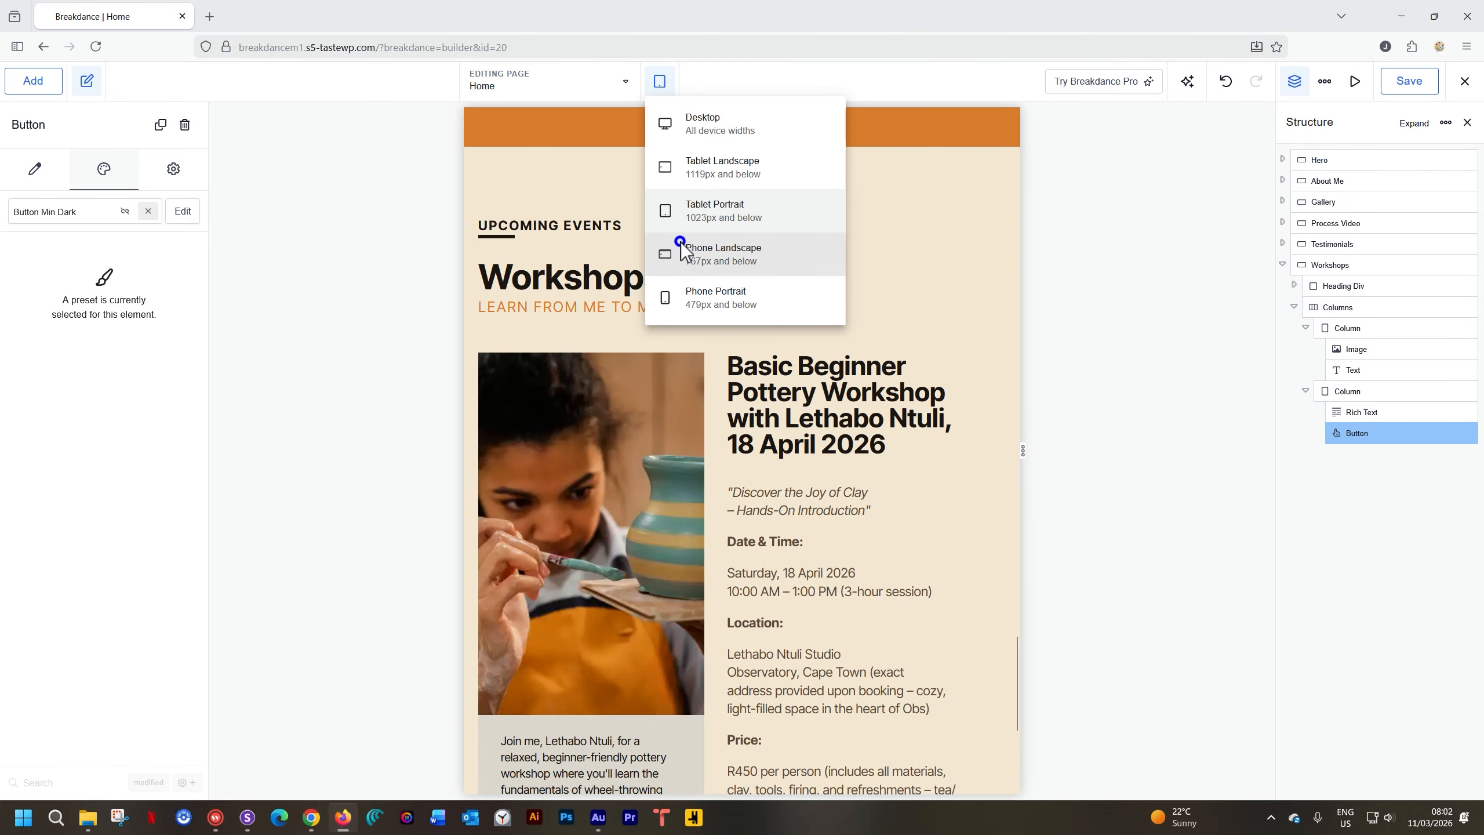
{"action": "left_click", "coordinate": [680, 245]}
{"action": "scroll", "coordinate": [682, 233], "scroll_direction": "up", "scroll_amount": 15}
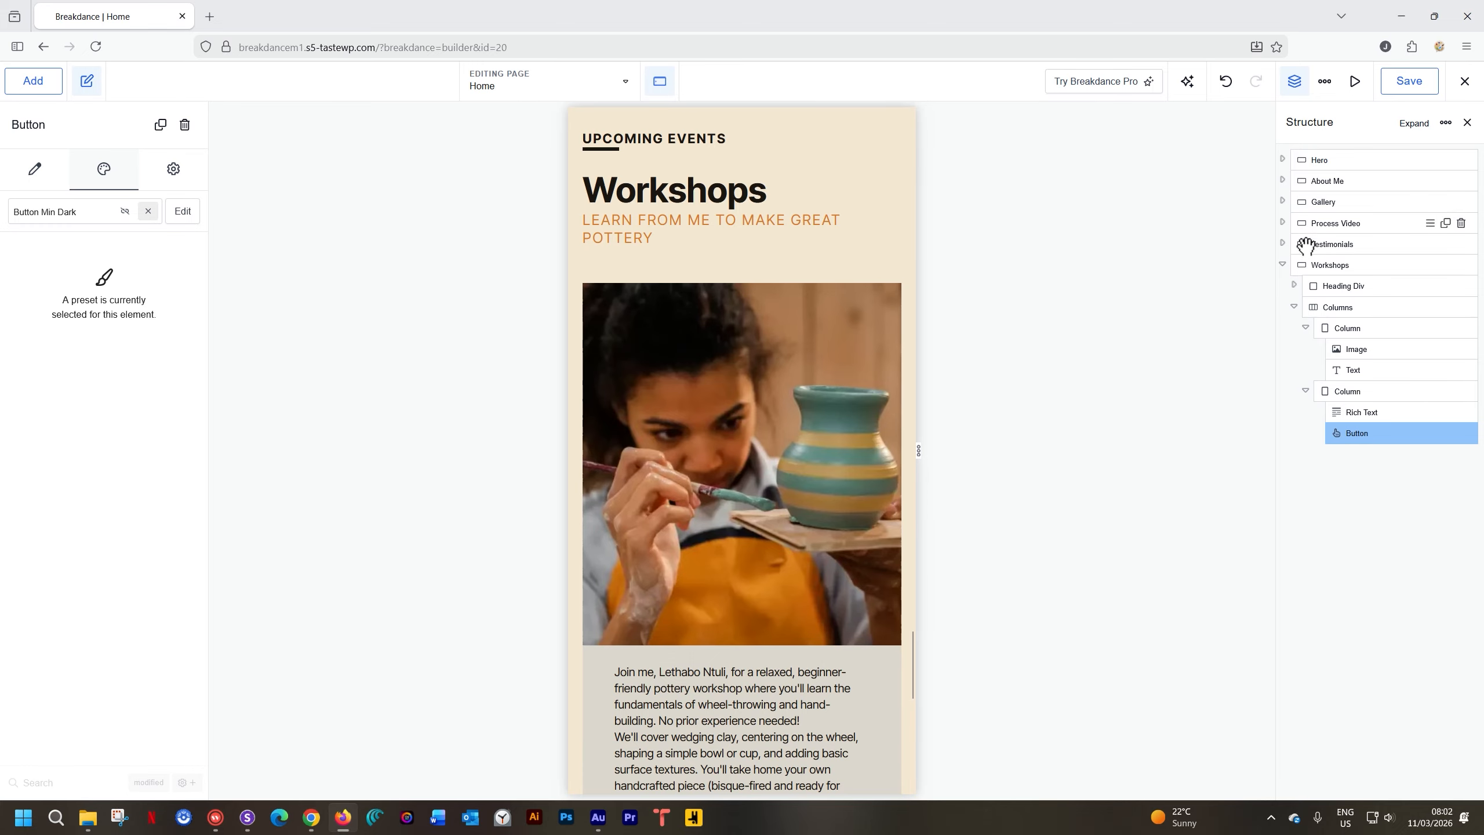
{"action": "left_click", "coordinate": [1333, 308]}
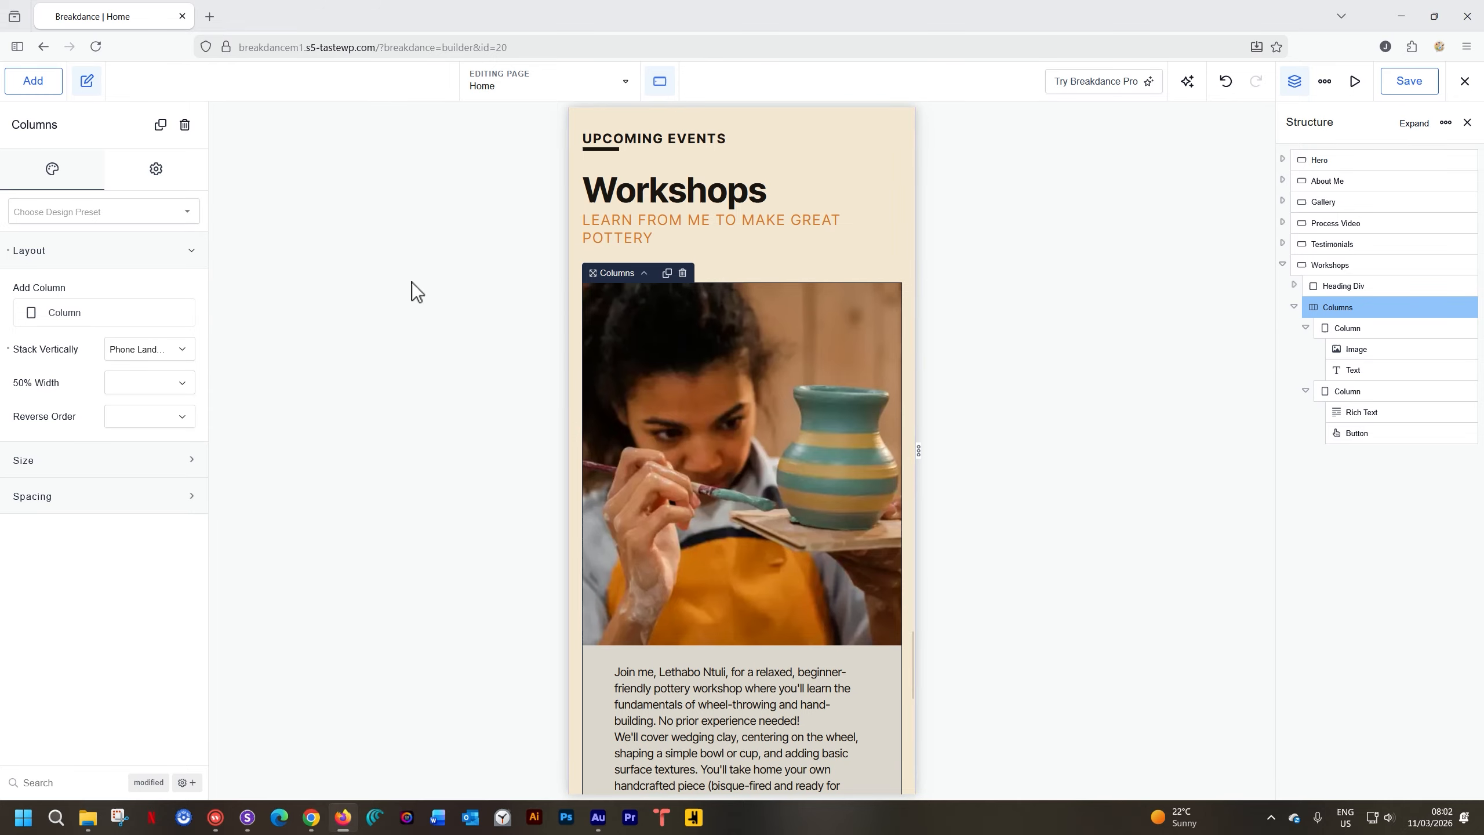
{"action": "left_click", "coordinate": [162, 417]}
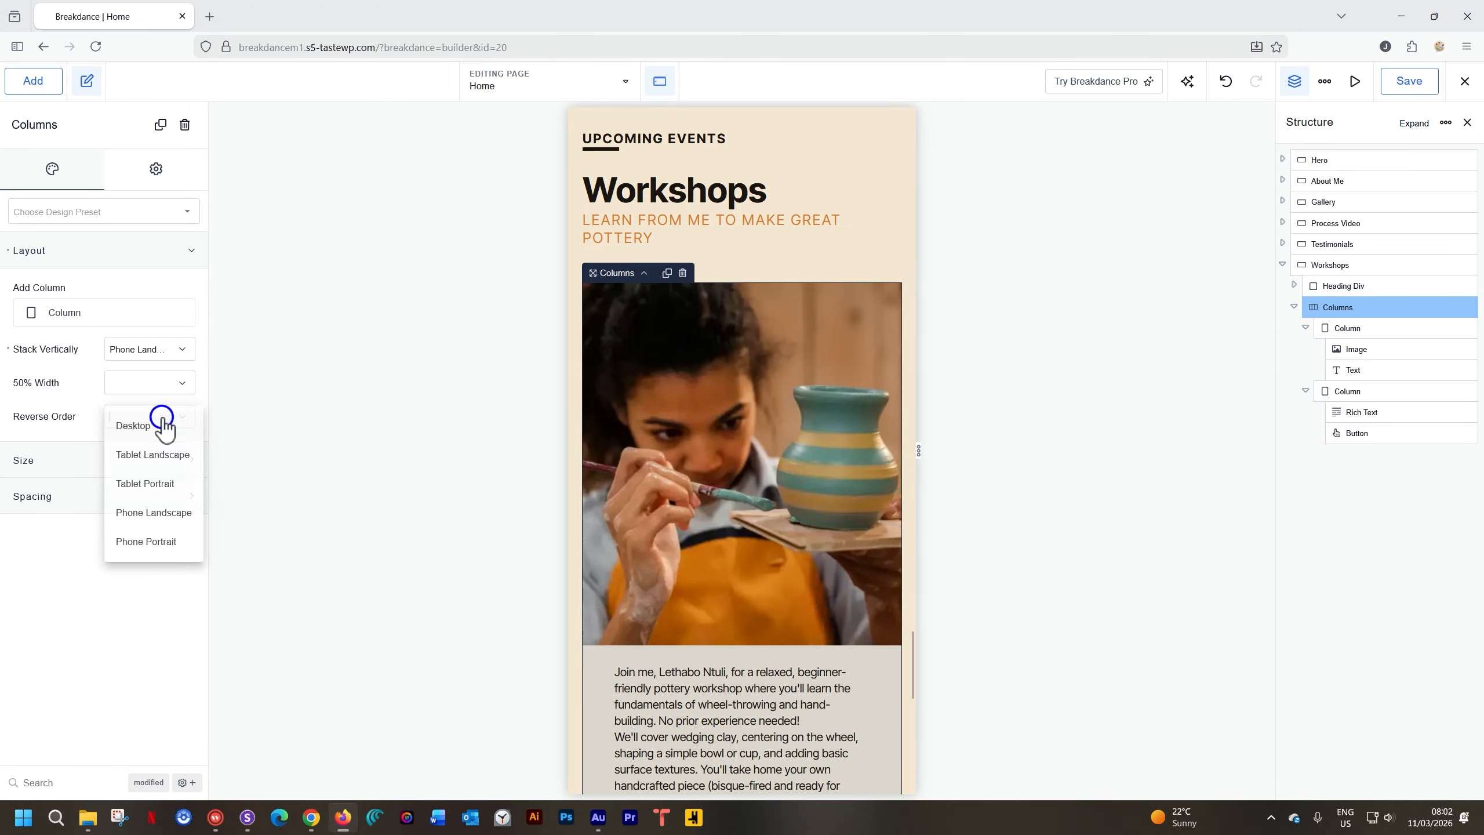
{"action": "left_click", "coordinate": [155, 513]}
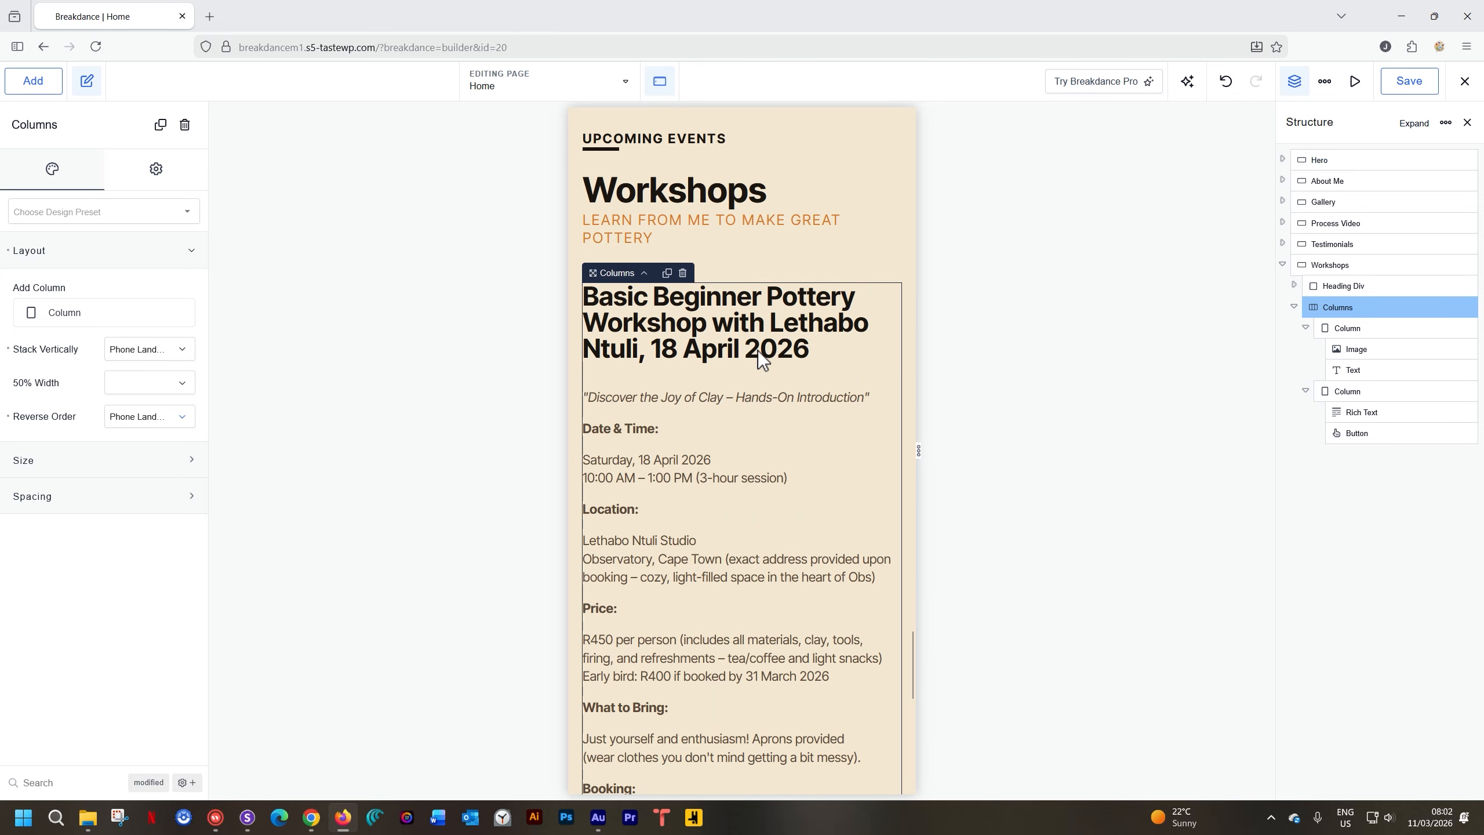
{"action": "scroll", "coordinate": [758, 350], "scroll_direction": "down", "scroll_amount": 5}
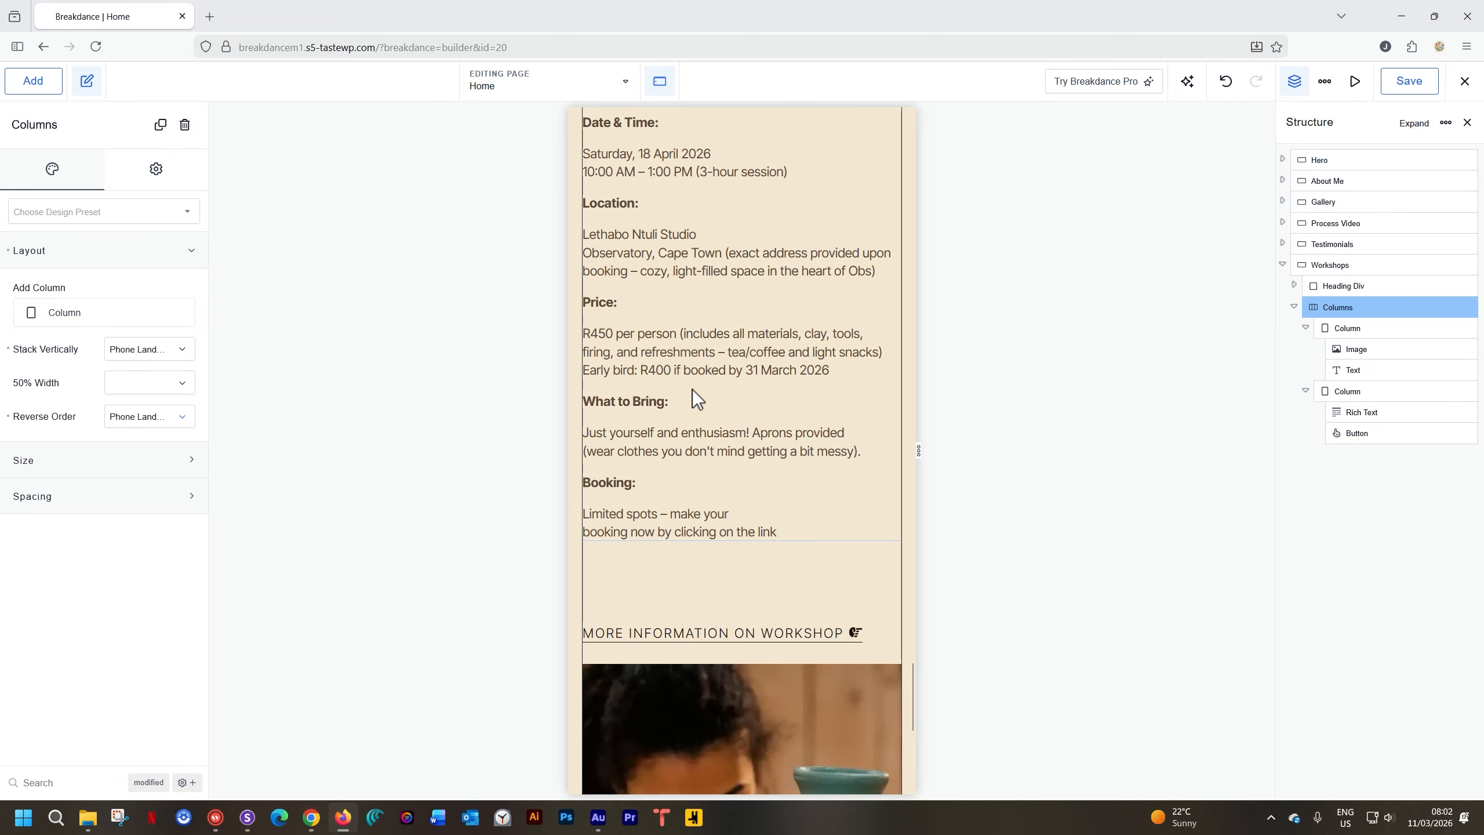
{"action": "scroll", "coordinate": [745, 347], "scroll_direction": "up", "scroll_amount": 6}
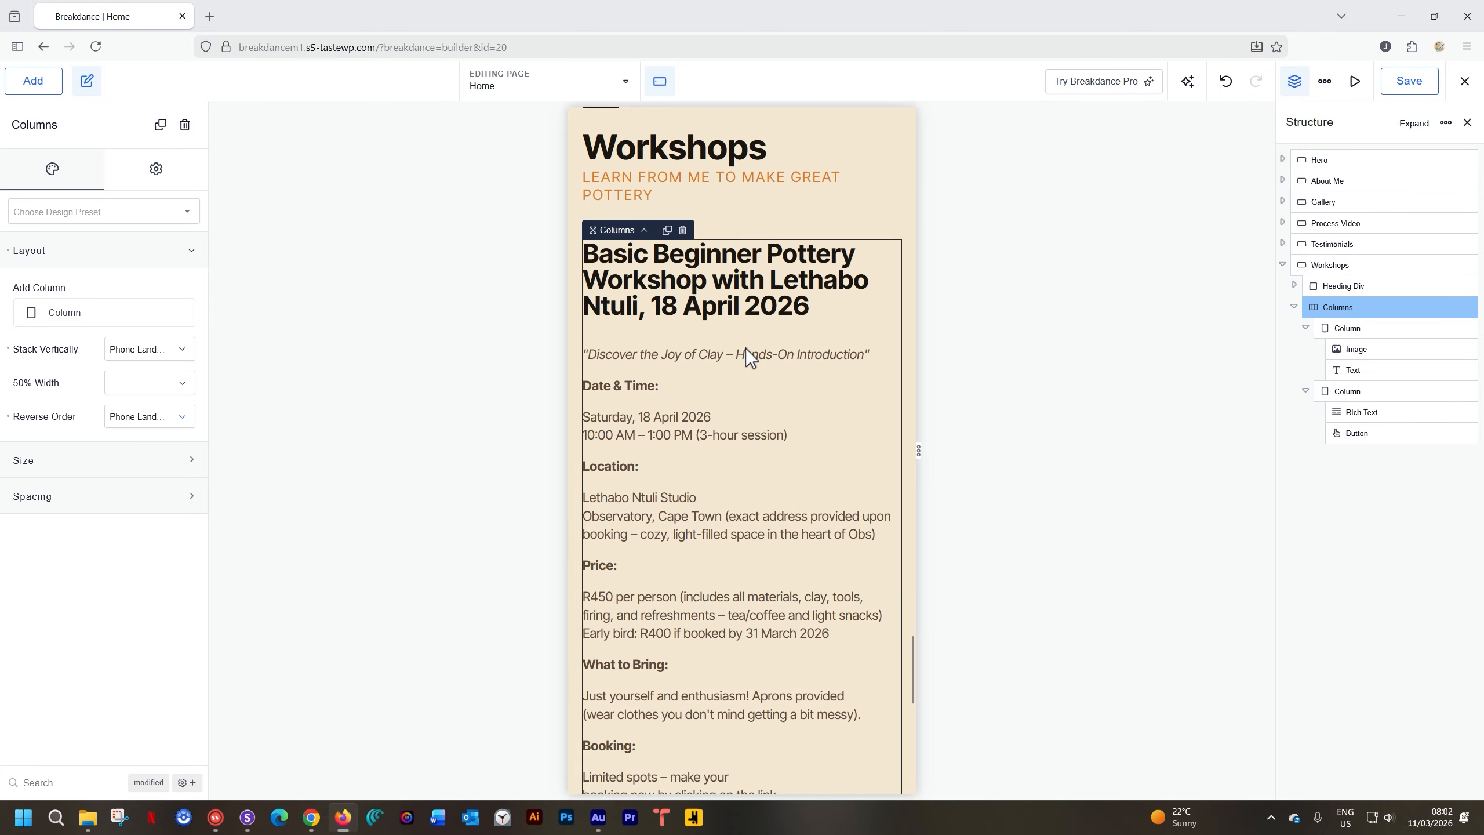
{"action": "scroll", "coordinate": [746, 346], "scroll_direction": "down", "scroll_amount": 4}
{"action": "scroll", "coordinate": [746, 346], "scroll_direction": "down", "scroll_amount": 1}
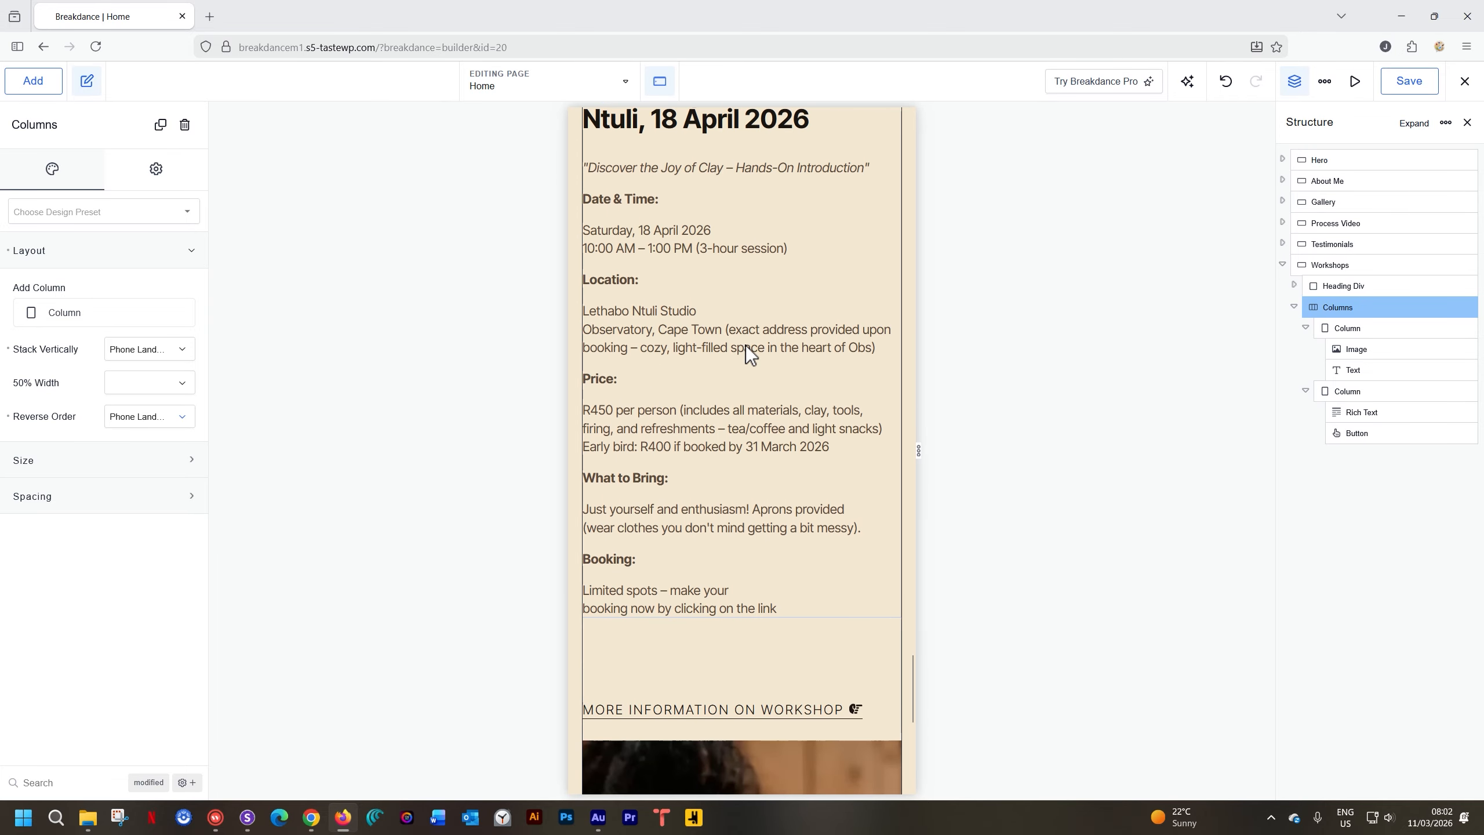
{"action": "scroll", "coordinate": [745, 346], "scroll_direction": "down", "scroll_amount": 3}
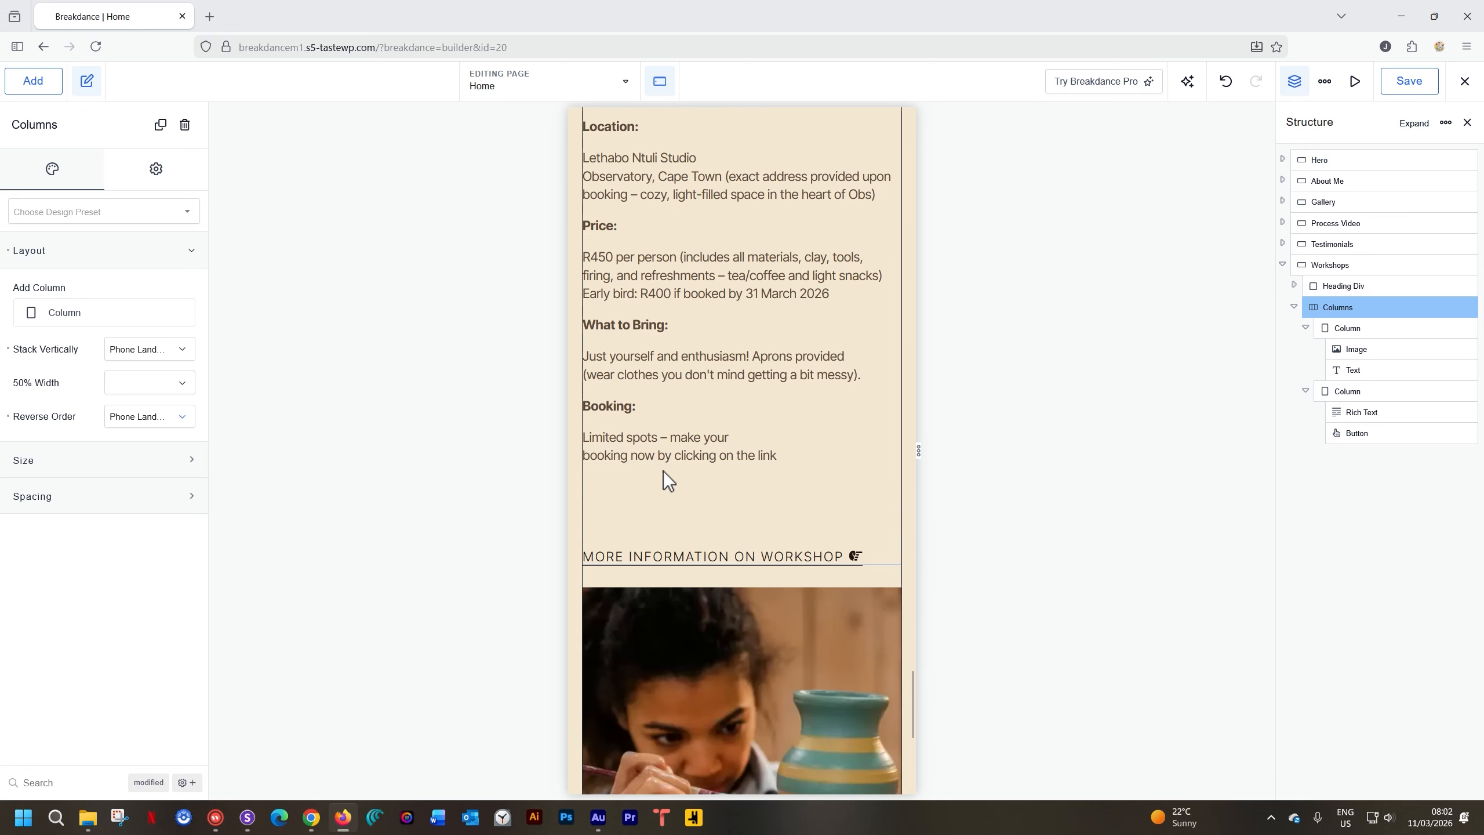
Add extra top spacing above the workshop photo
{"action": "left_click", "coordinate": [736, 416]}
{"action": "left_click", "coordinate": [726, 501]}
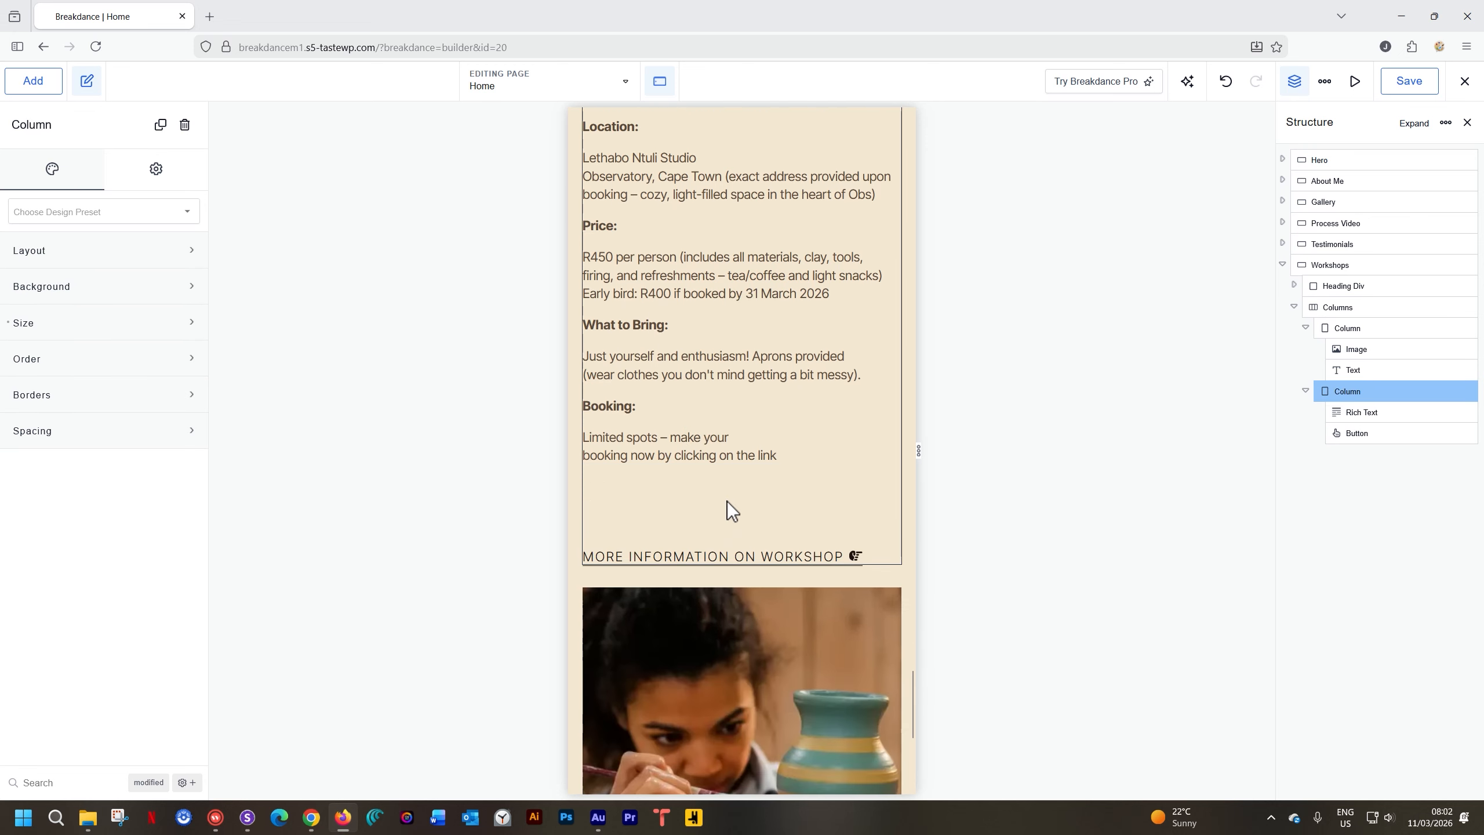
{"action": "left_click", "coordinate": [768, 370]}
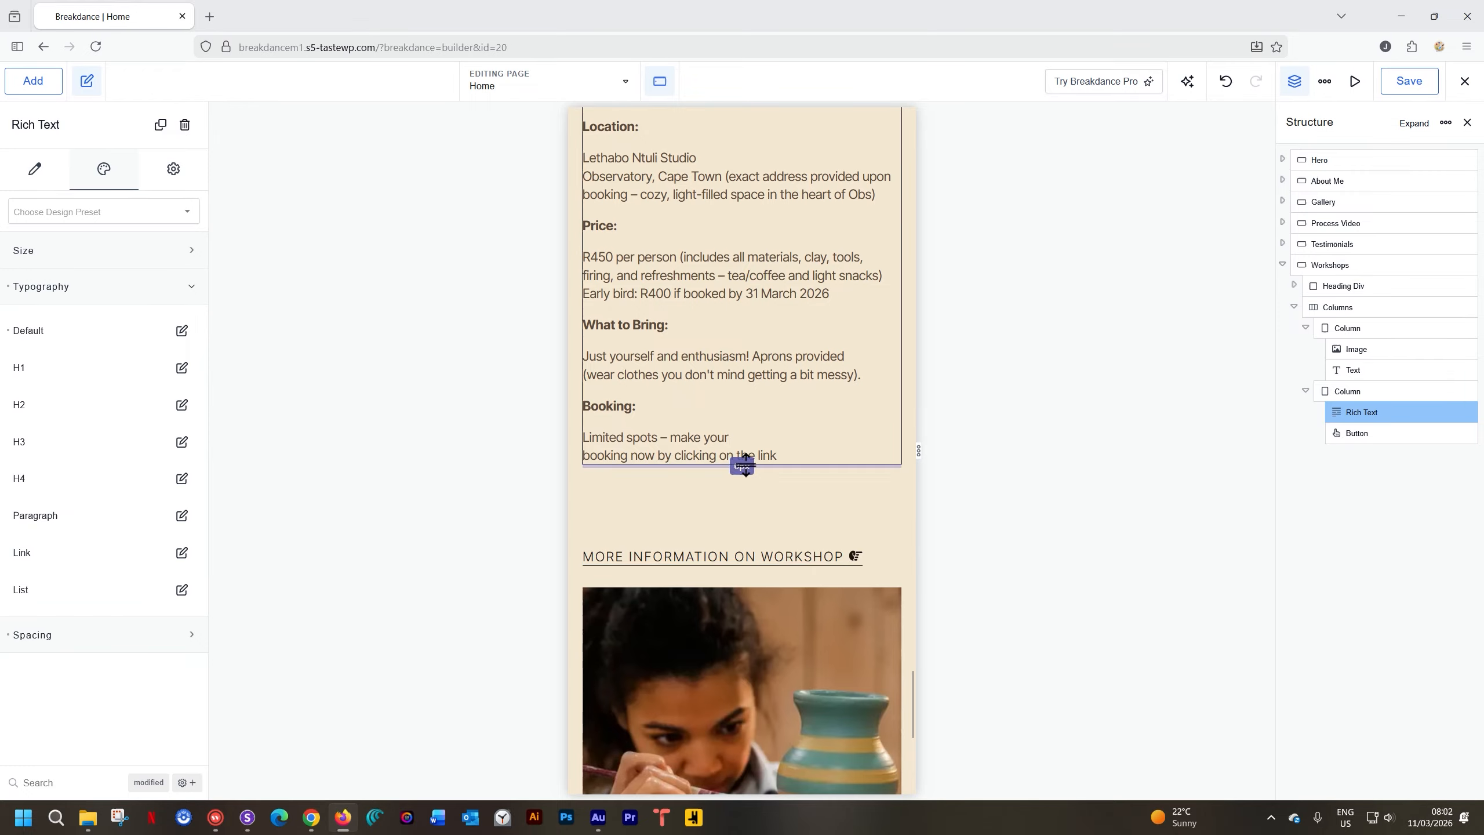
{"action": "scroll", "coordinate": [742, 462], "scroll_direction": "up", "scroll_amount": 1}
{"action": "left_click", "coordinate": [734, 552]}
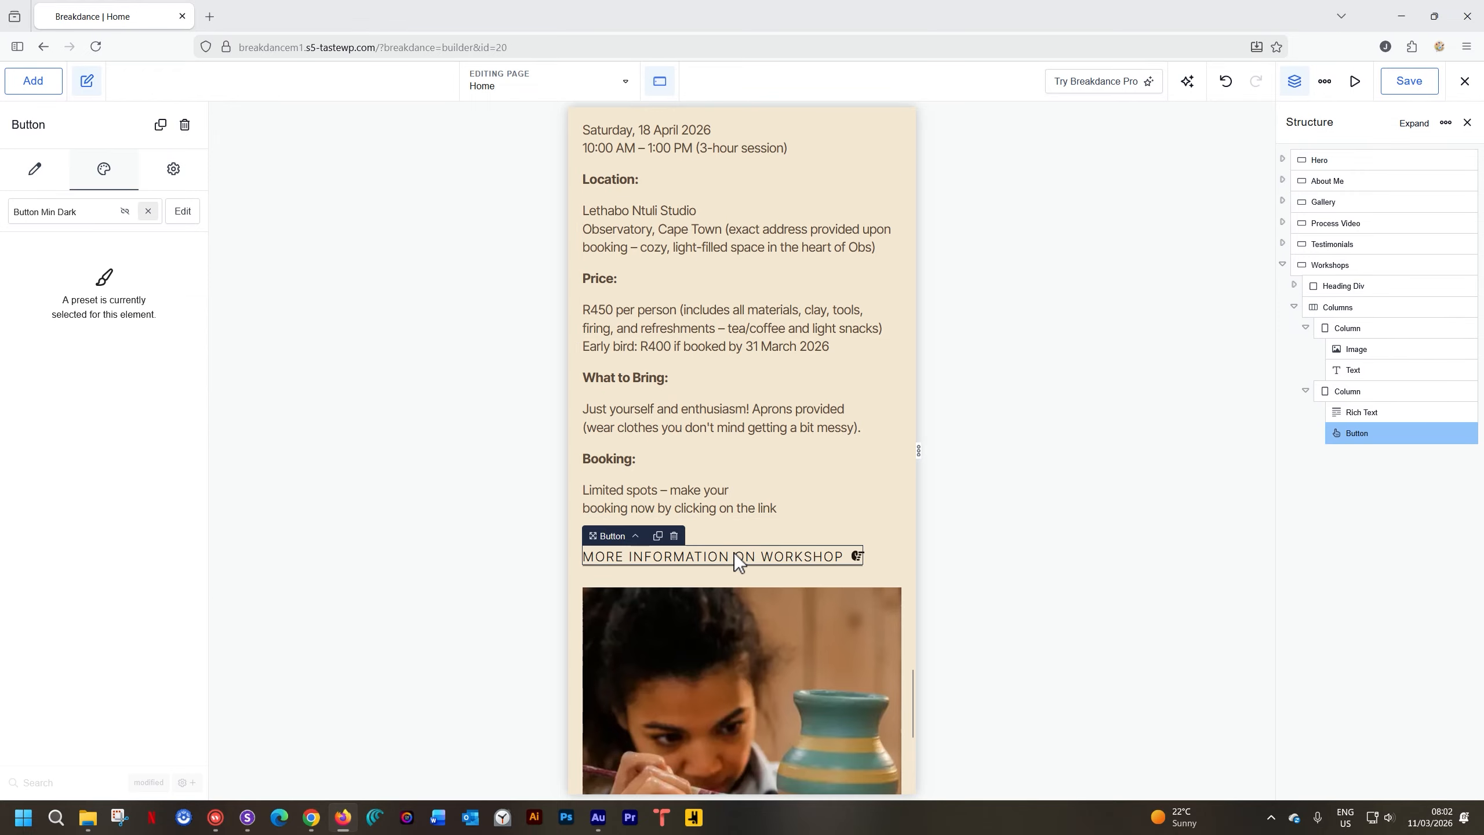
{"action": "left_click", "coordinate": [732, 604]}
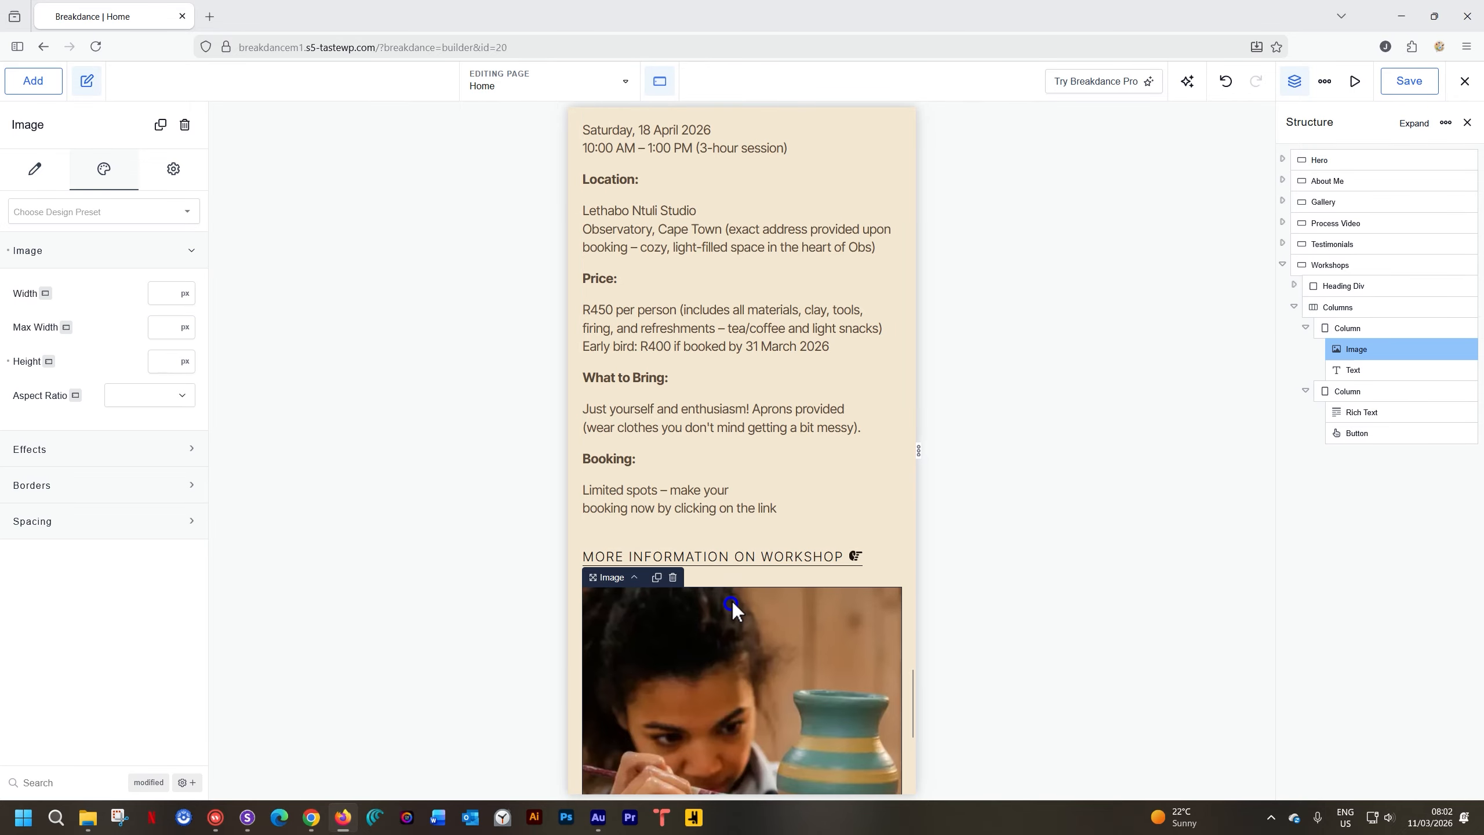
{"action": "left_click_drag", "start_coordinate": [739, 603], "coordinate": [737, 606]}
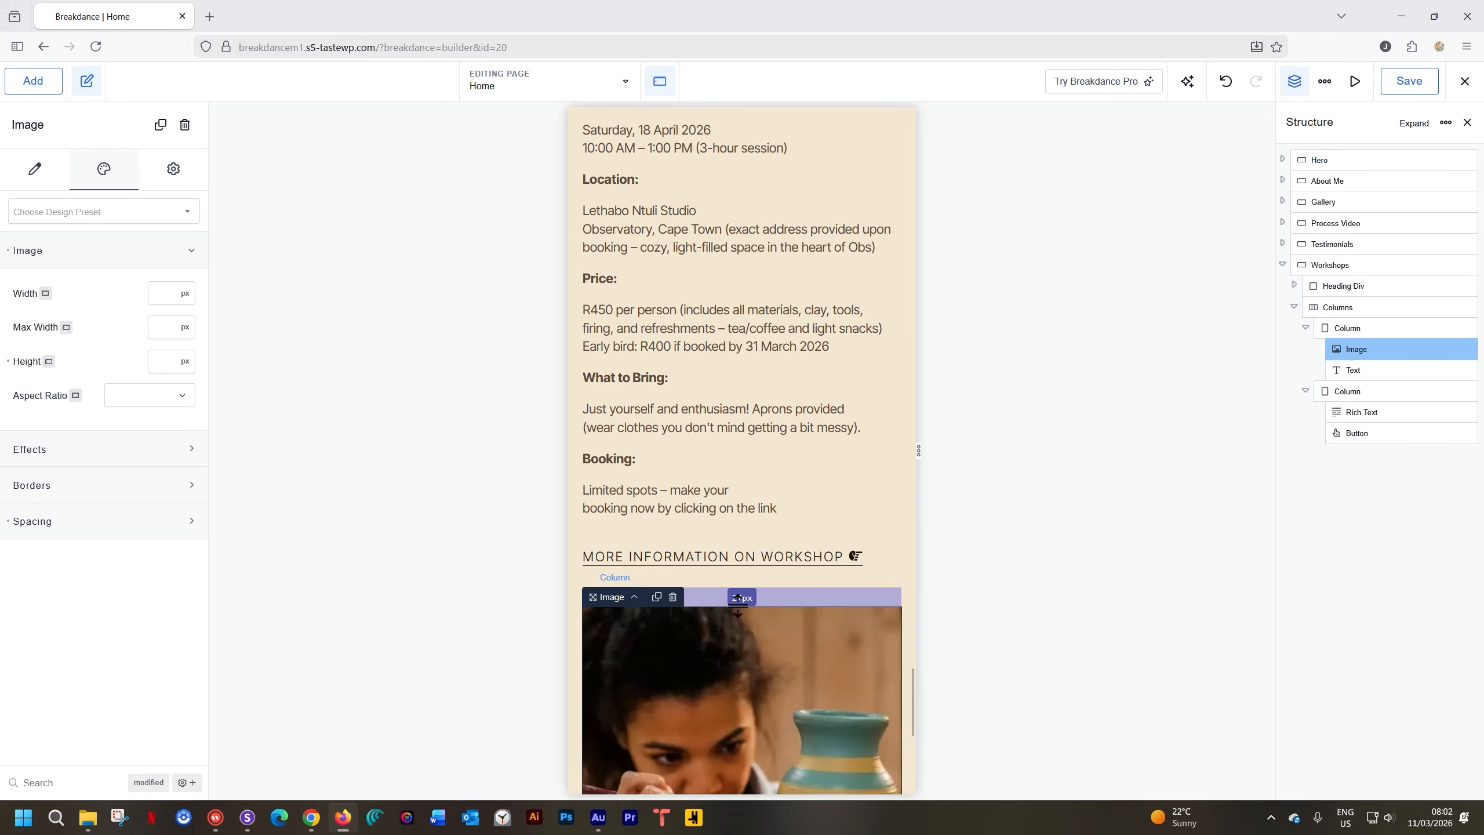
{"action": "scroll", "coordinate": [799, 596], "scroll_direction": "down", "scroll_amount": 8}
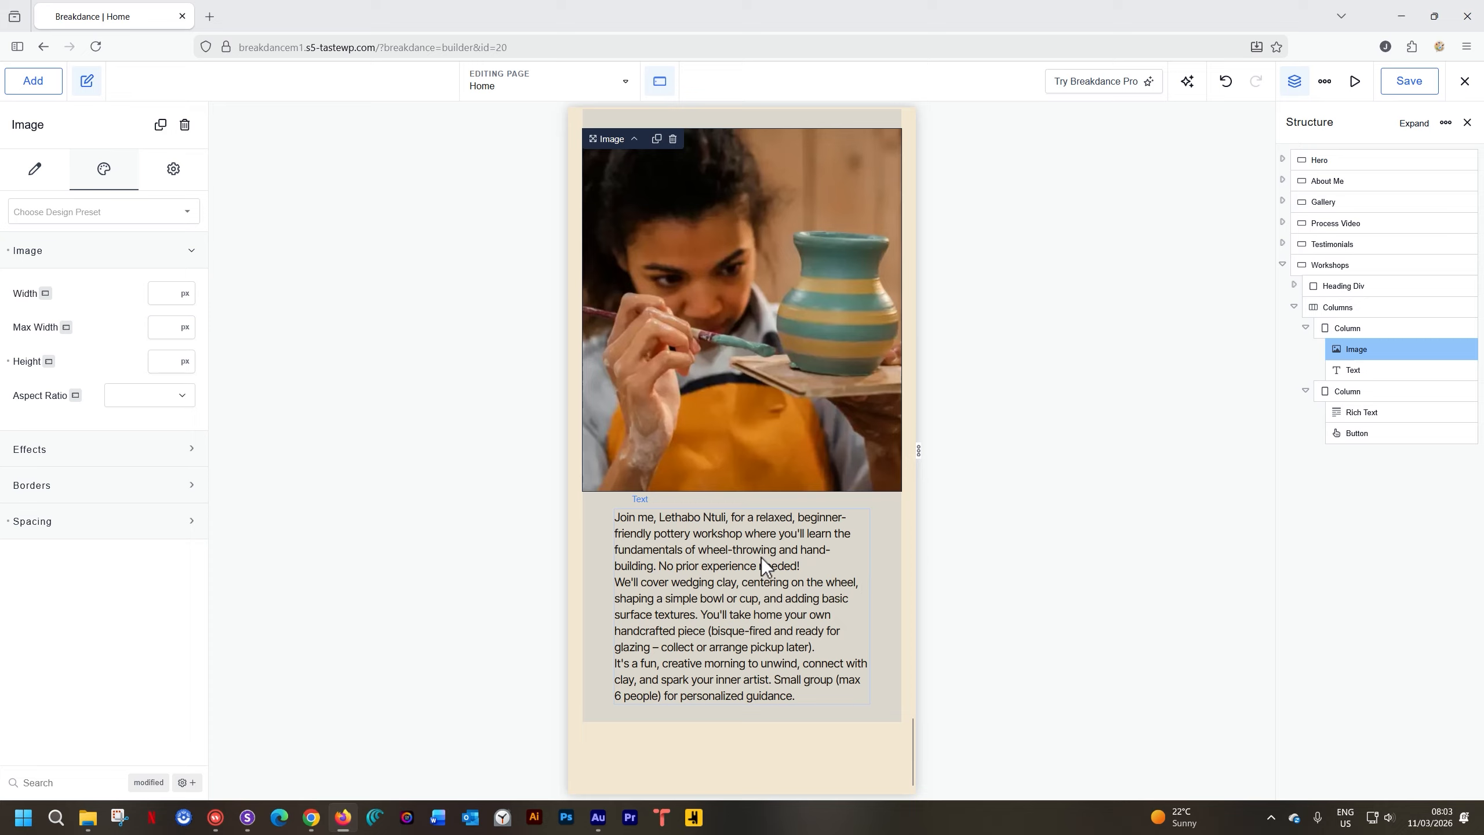
Set the workshop description text width to 95%
{"action": "left_click", "coordinate": [684, 564]}
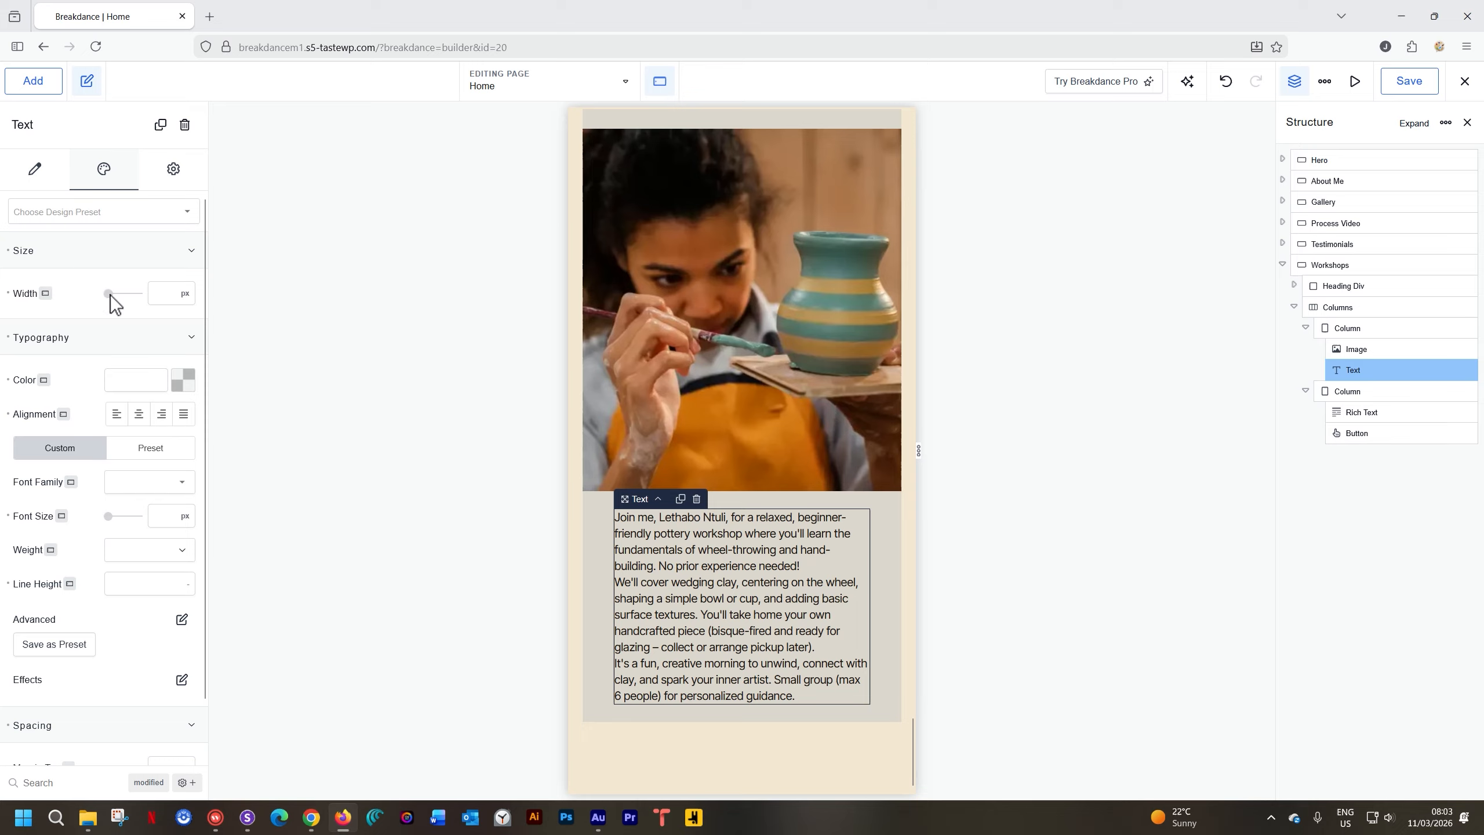
{"action": "left_click", "coordinate": [182, 293]}
{"action": "left_click", "coordinate": [189, 354]}
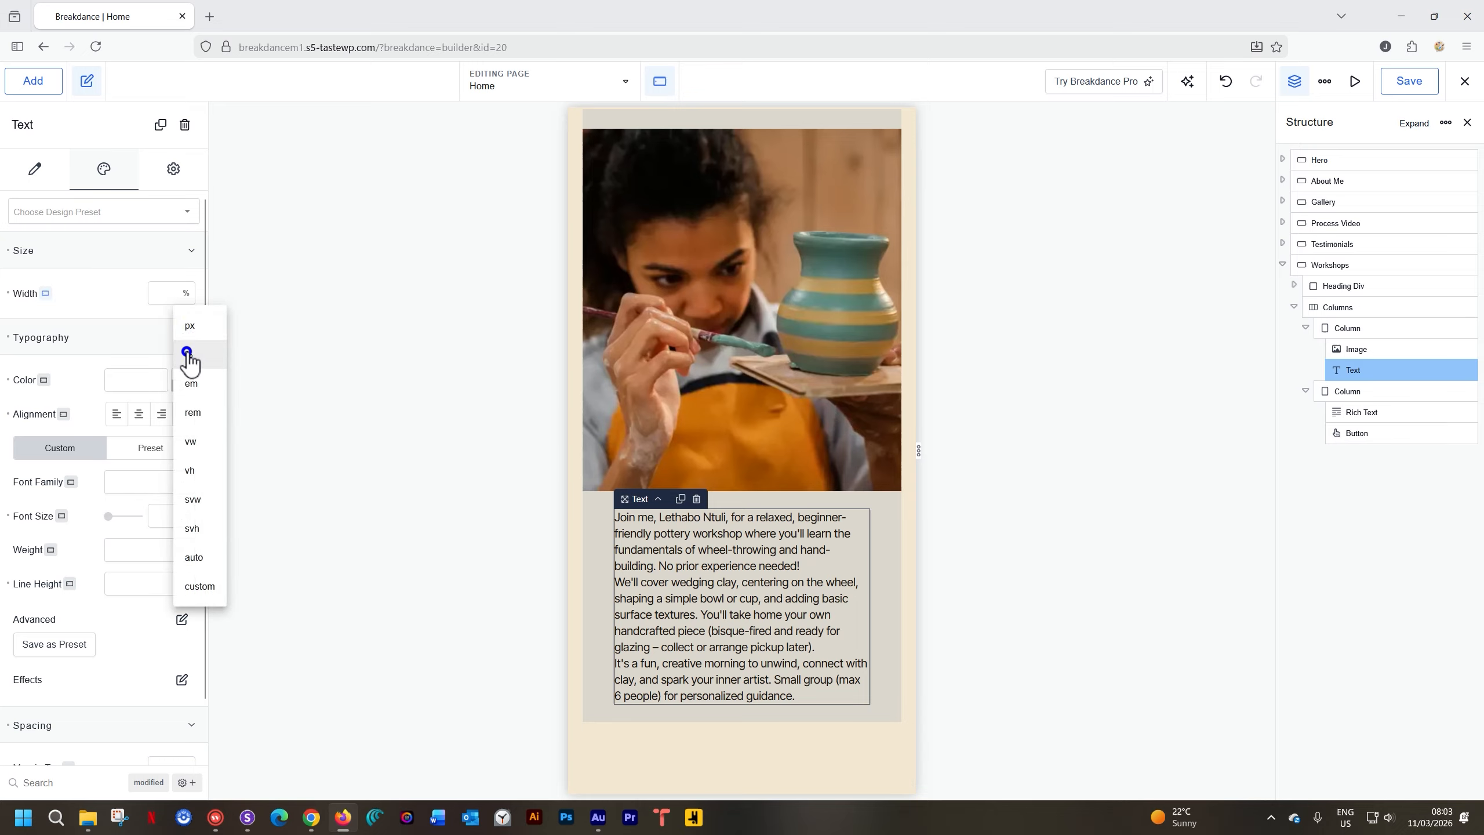
{"action": "left_click", "coordinate": [159, 295]}
{"action": "type", "text": "95"}
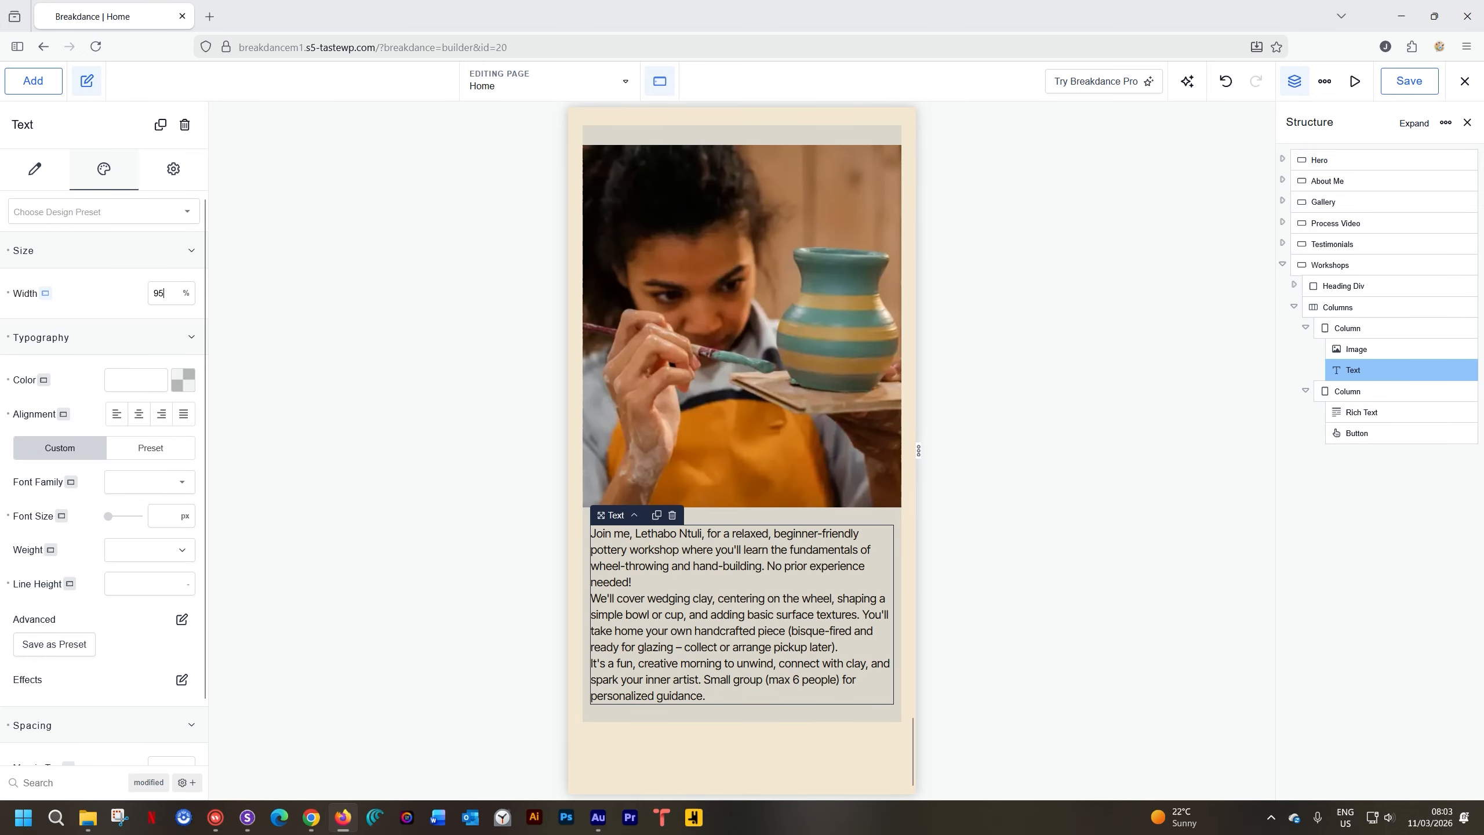
Check the Workshops section at Phone Portrait width, then view the site in Sizzy
{"action": "left_click", "coordinate": [705, 740]}
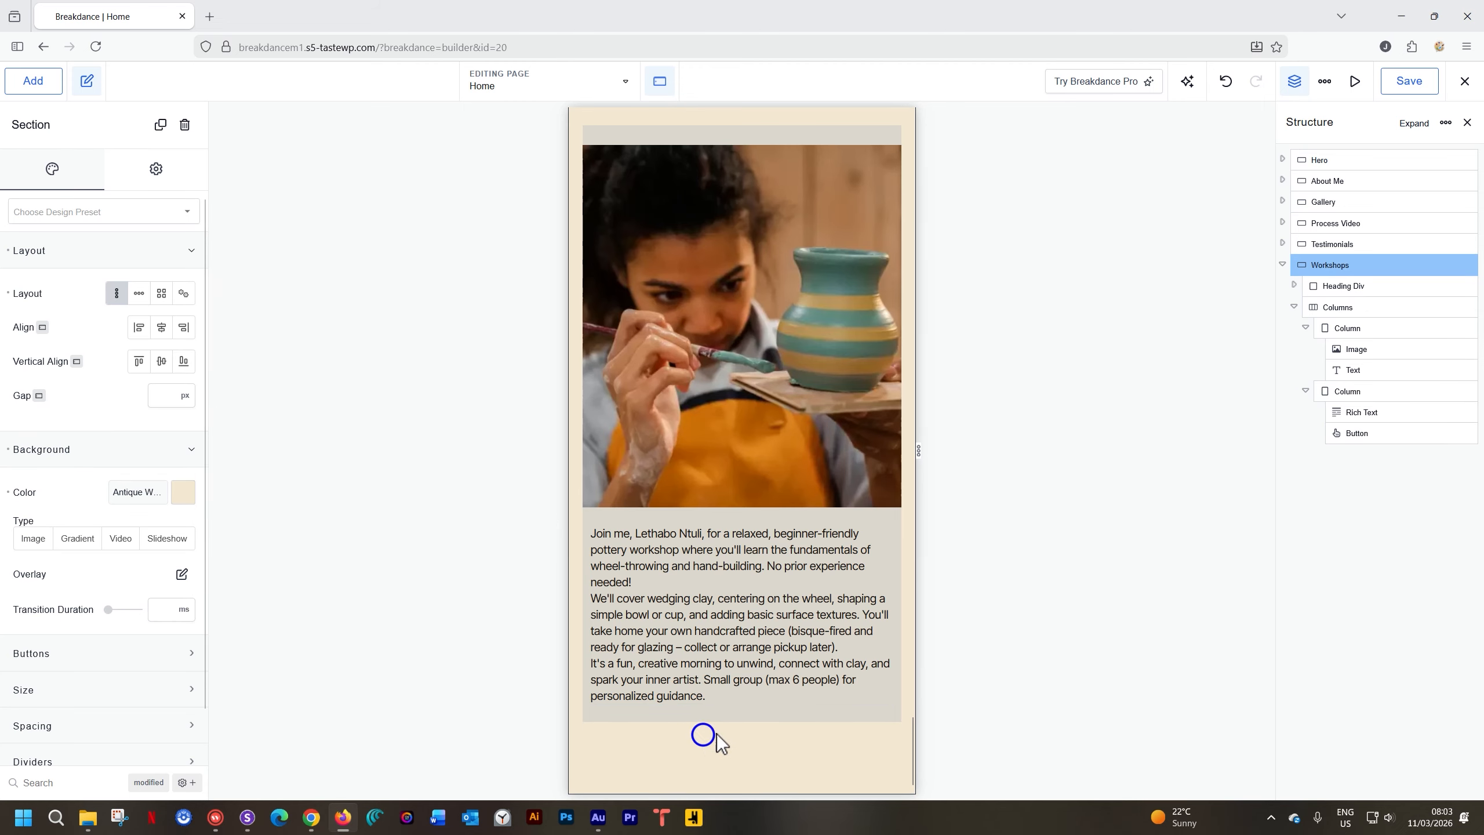
{"action": "scroll", "coordinate": [842, 629], "scroll_direction": "up", "scroll_amount": 15}
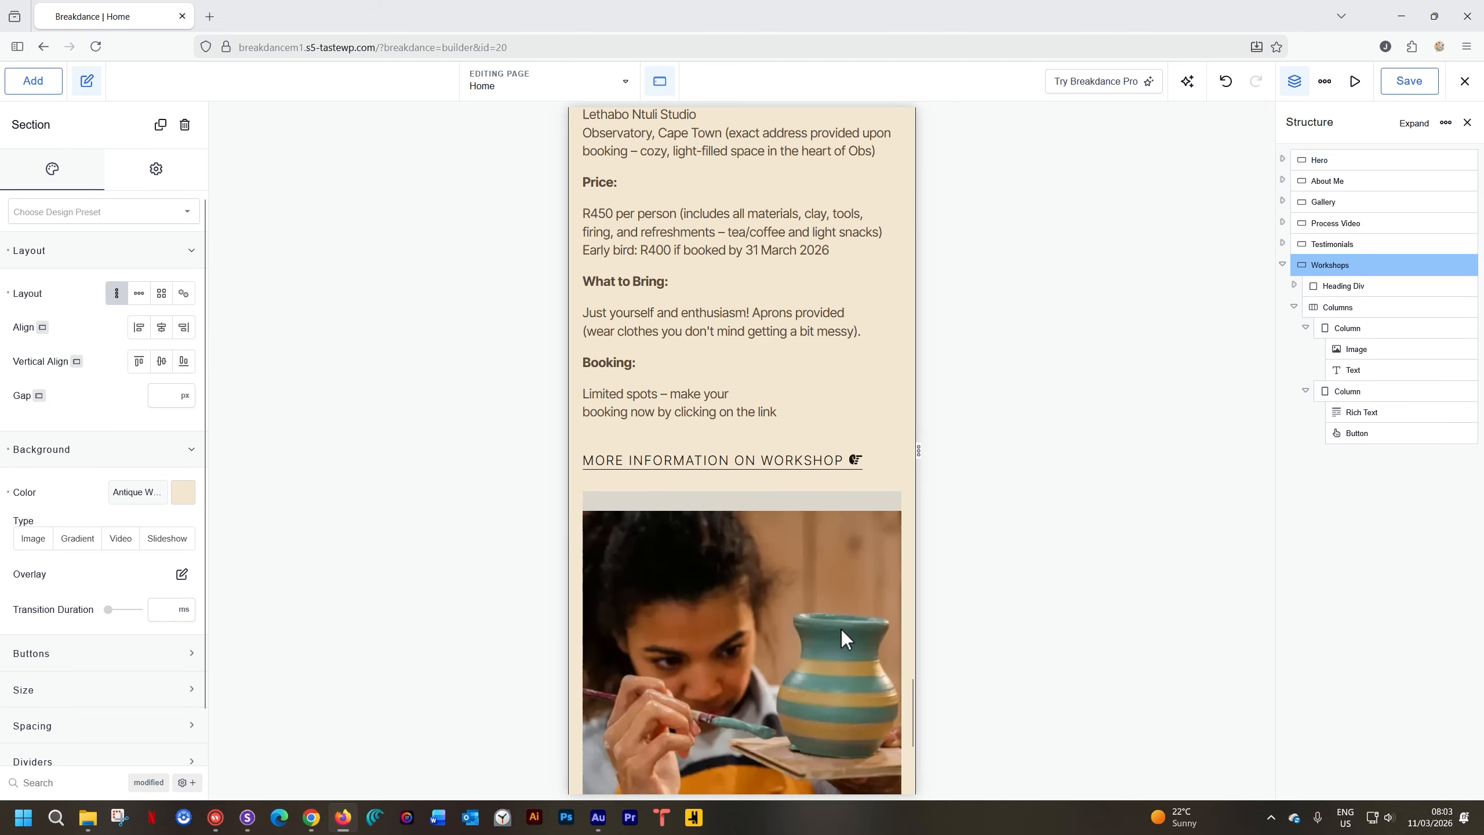
{"action": "left_click", "coordinate": [660, 81]}
{"action": "left_click", "coordinate": [688, 304]}
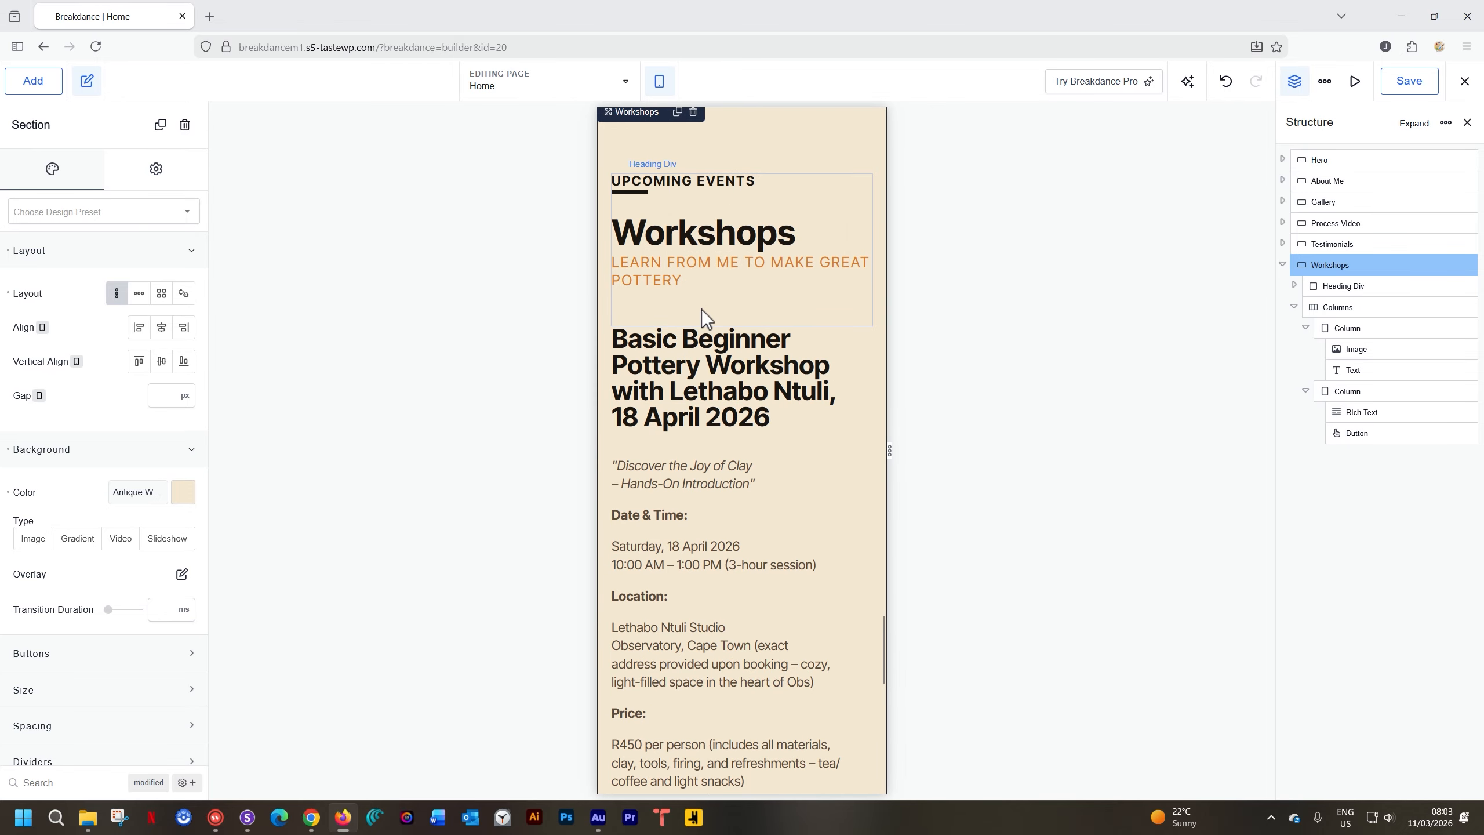
{"action": "scroll", "coordinate": [701, 308], "scroll_direction": "down", "scroll_amount": 9}
{"action": "scroll", "coordinate": [702, 309], "scroll_direction": "down", "scroll_amount": 8}
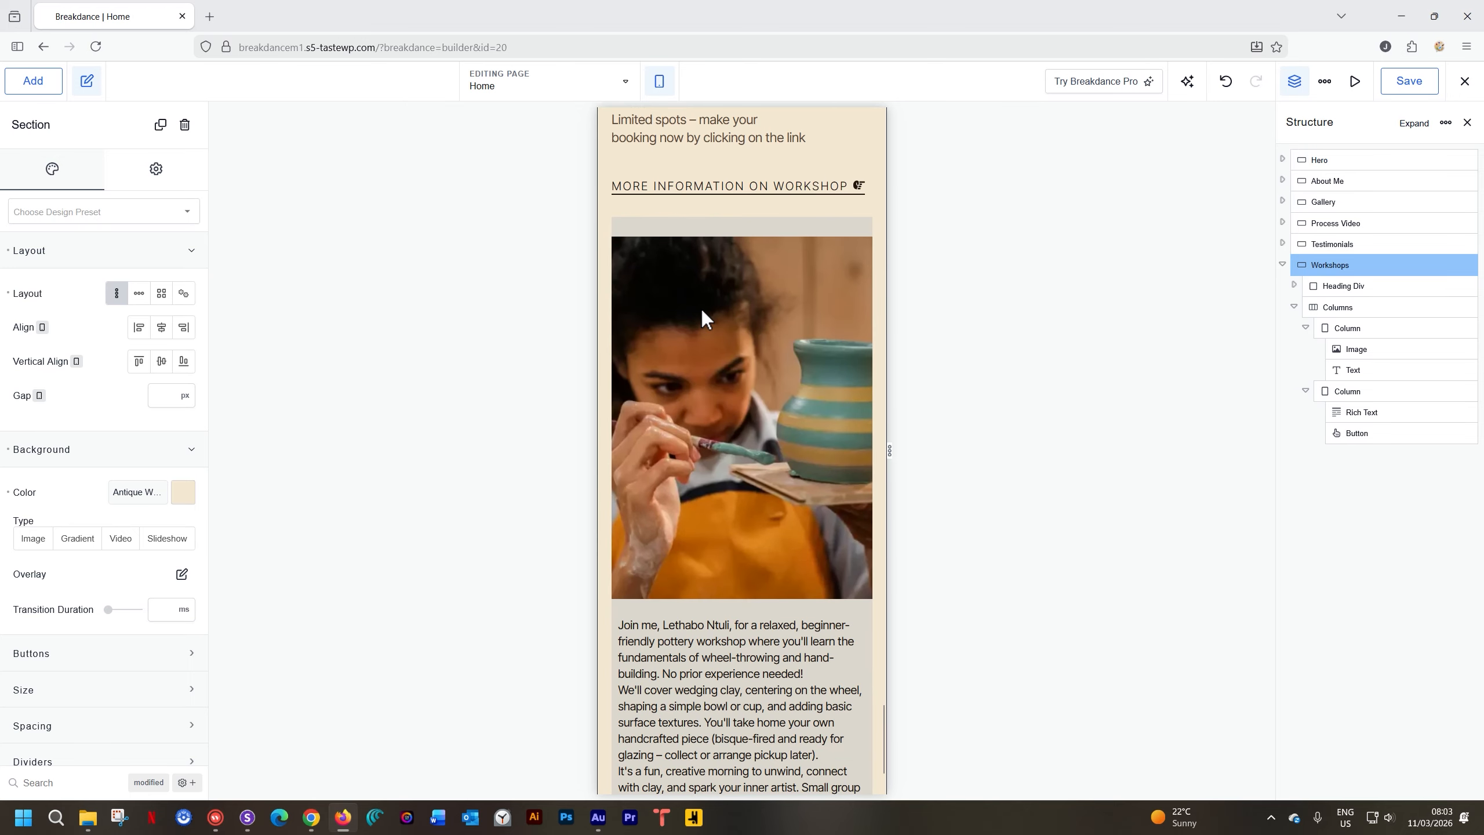
{"action": "scroll", "coordinate": [702, 308], "scroll_direction": "up", "scroll_amount": 15}
{"action": "scroll", "coordinate": [701, 308], "scroll_direction": "up", "scroll_amount": 2}
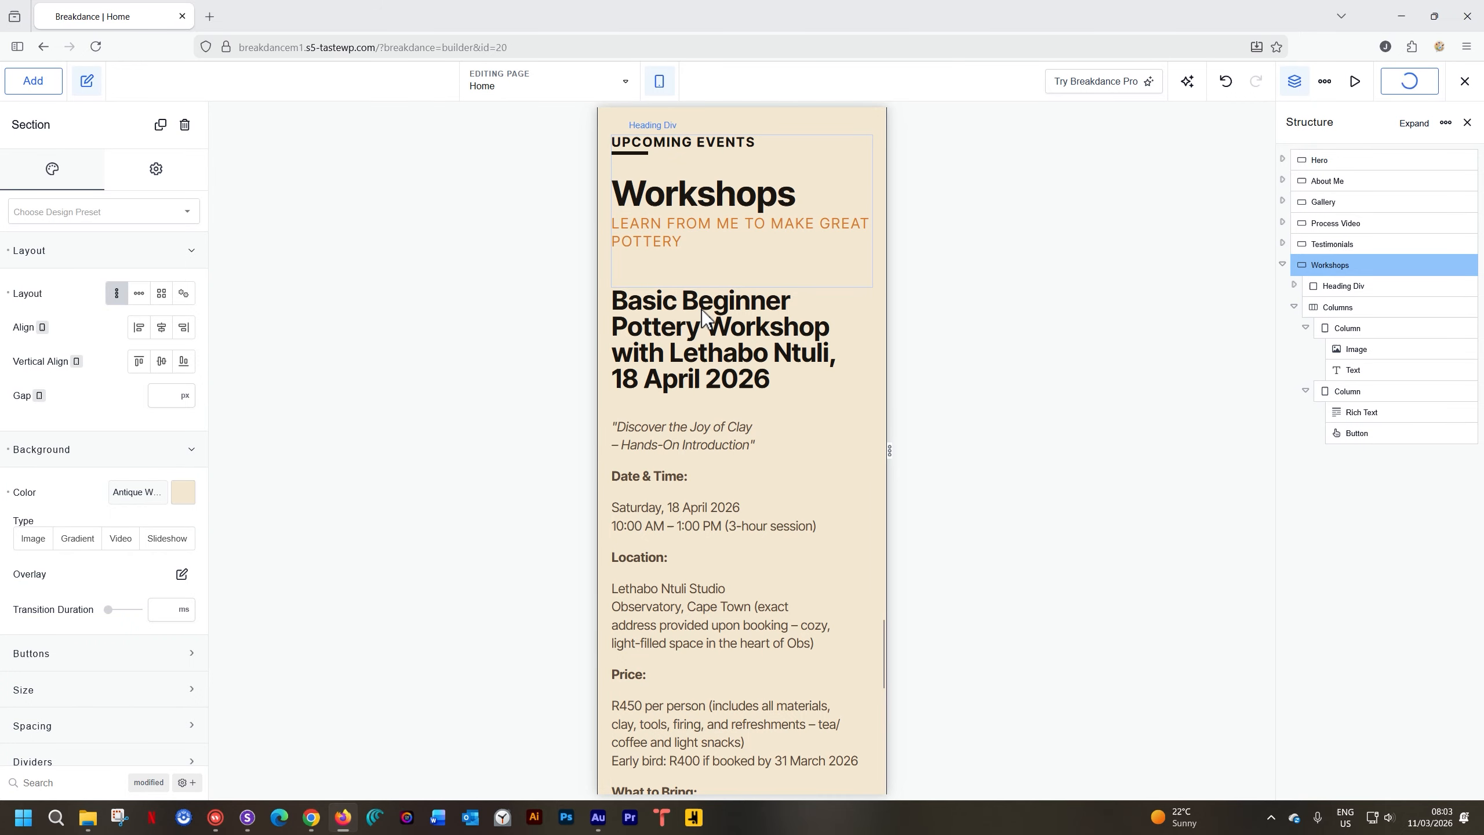
{"action": "left_click", "coordinate": [248, 817]}
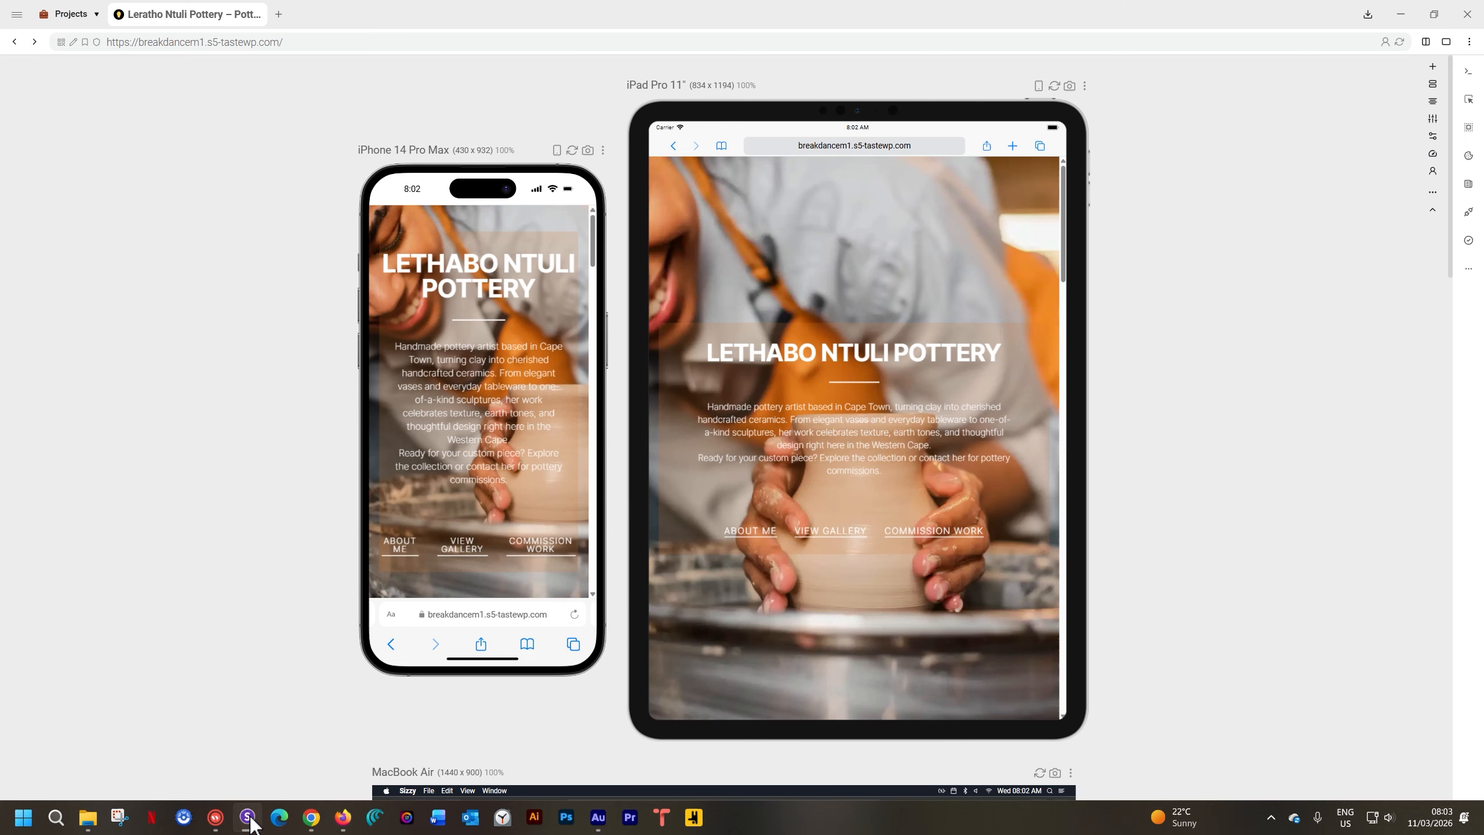
{"action": "left_click", "coordinate": [1400, 42]}
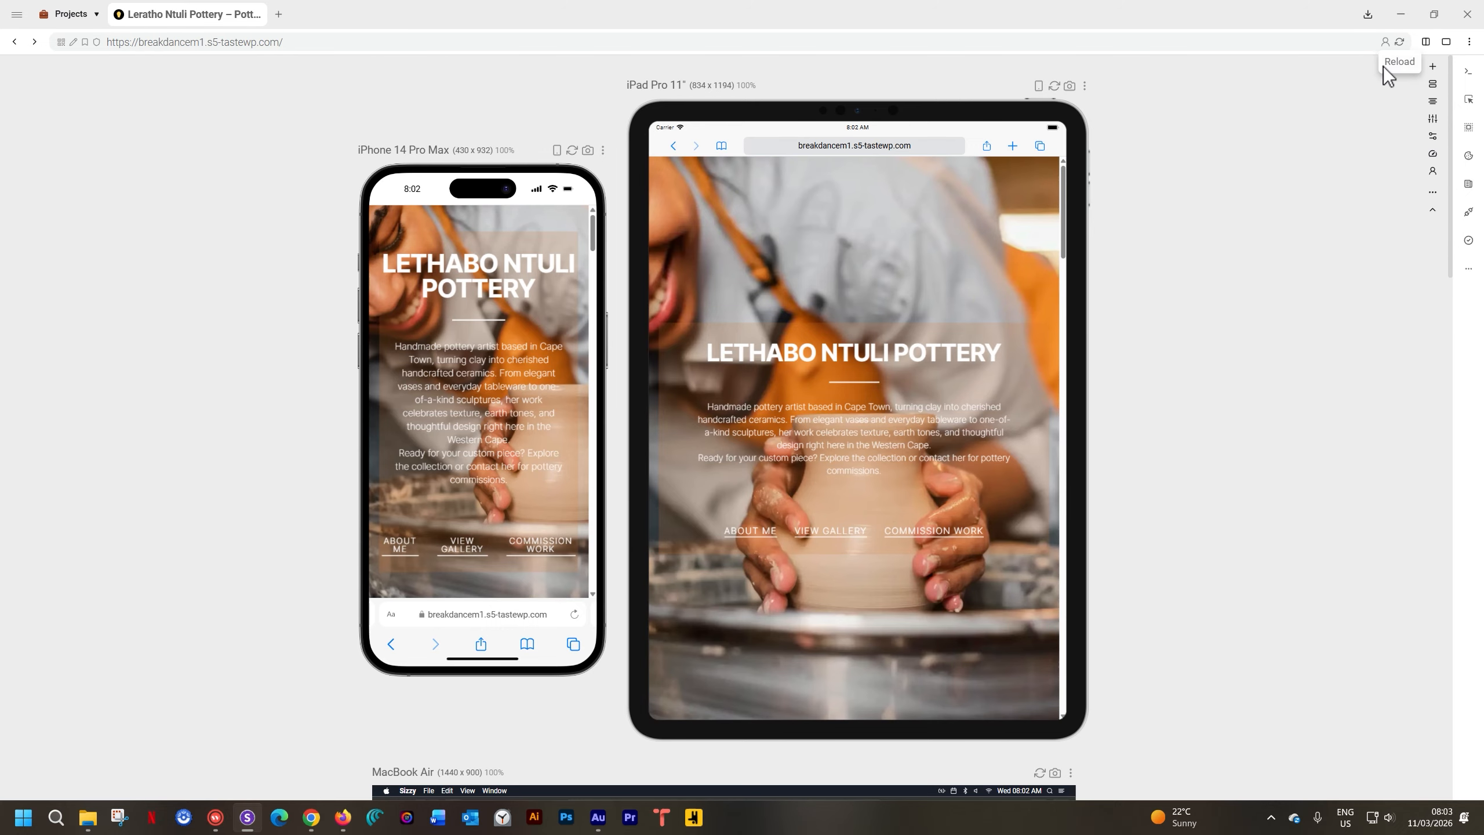
{"action": "scroll", "coordinate": [809, 313], "scroll_direction": "down", "scroll_amount": 10}
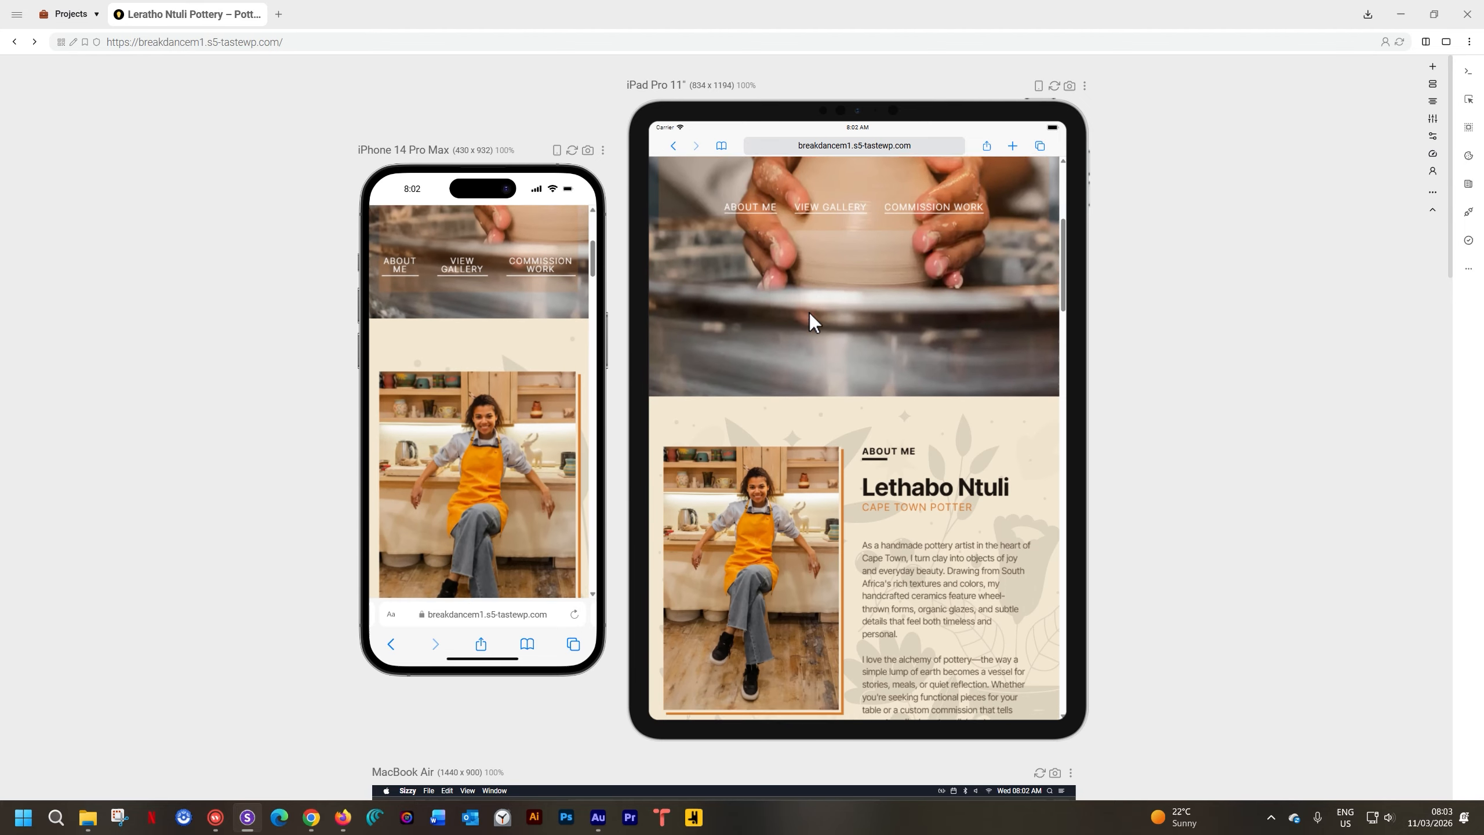
{"action": "scroll", "coordinate": [810, 313], "scroll_direction": "down", "scroll_amount": 15}
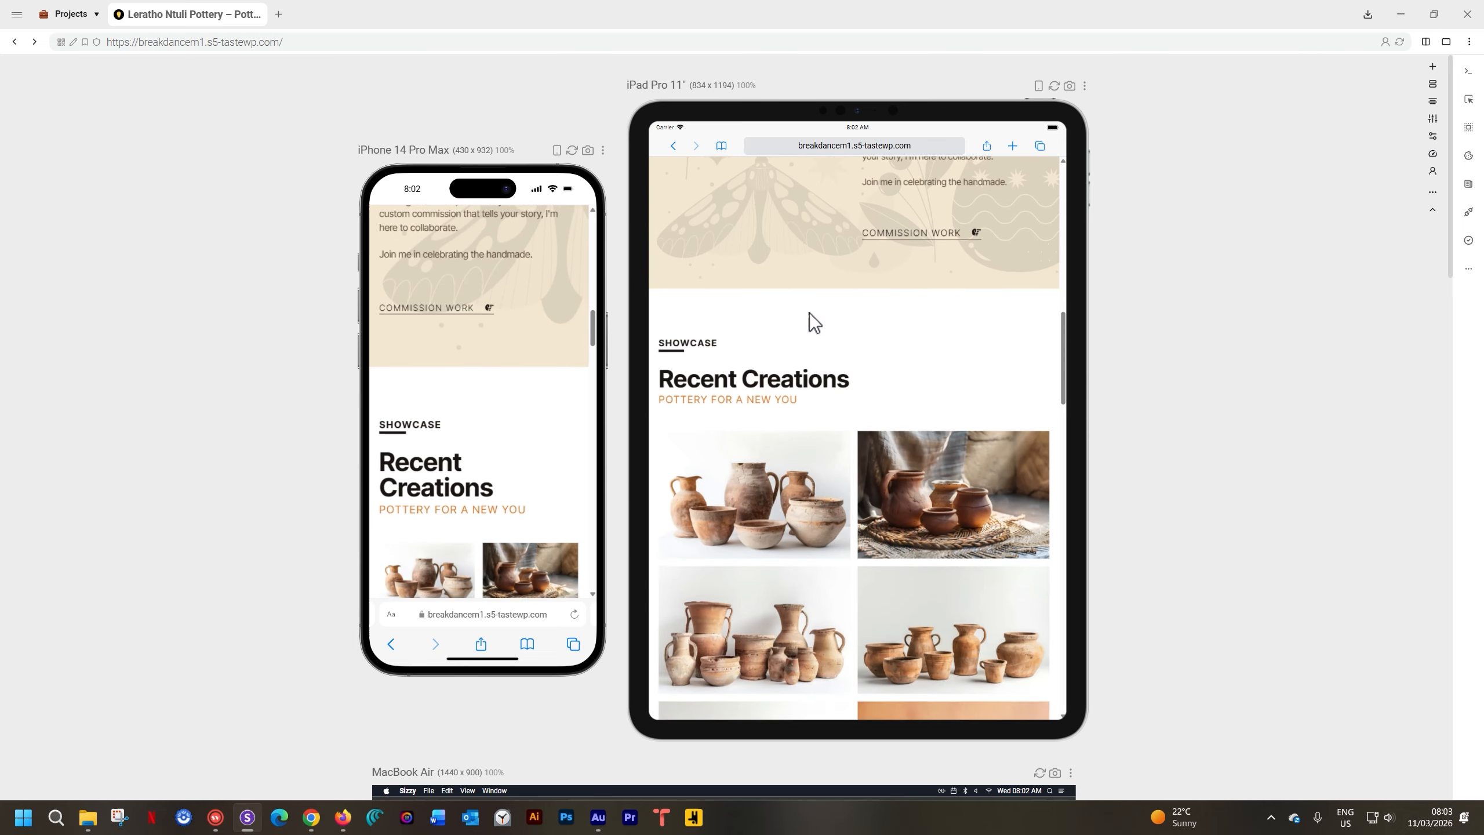
{"action": "scroll", "coordinate": [811, 313], "scroll_direction": "down", "scroll_amount": 15}
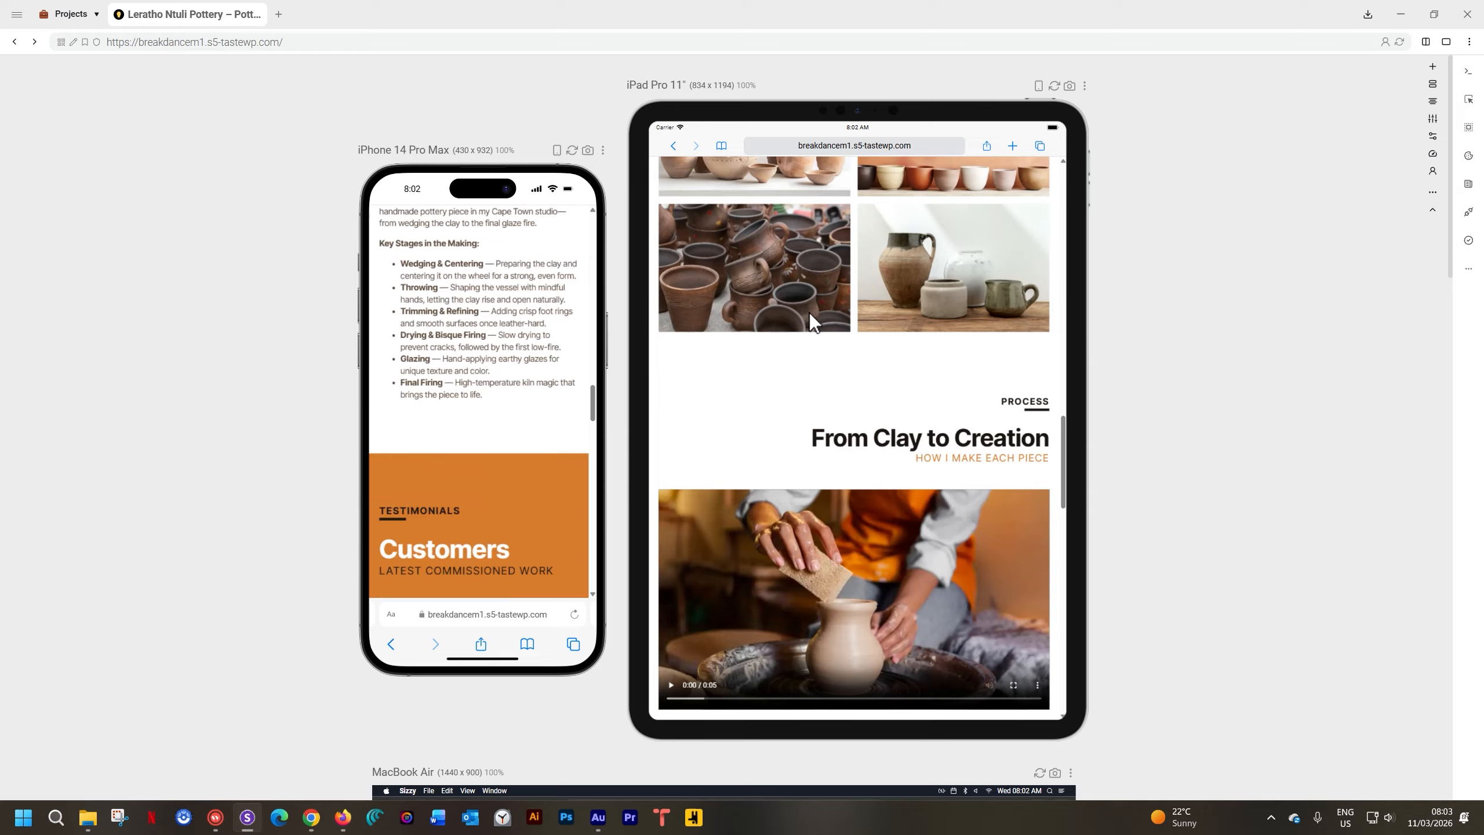
{"action": "scroll", "coordinate": [810, 321], "scroll_direction": "down", "scroll_amount": 10}
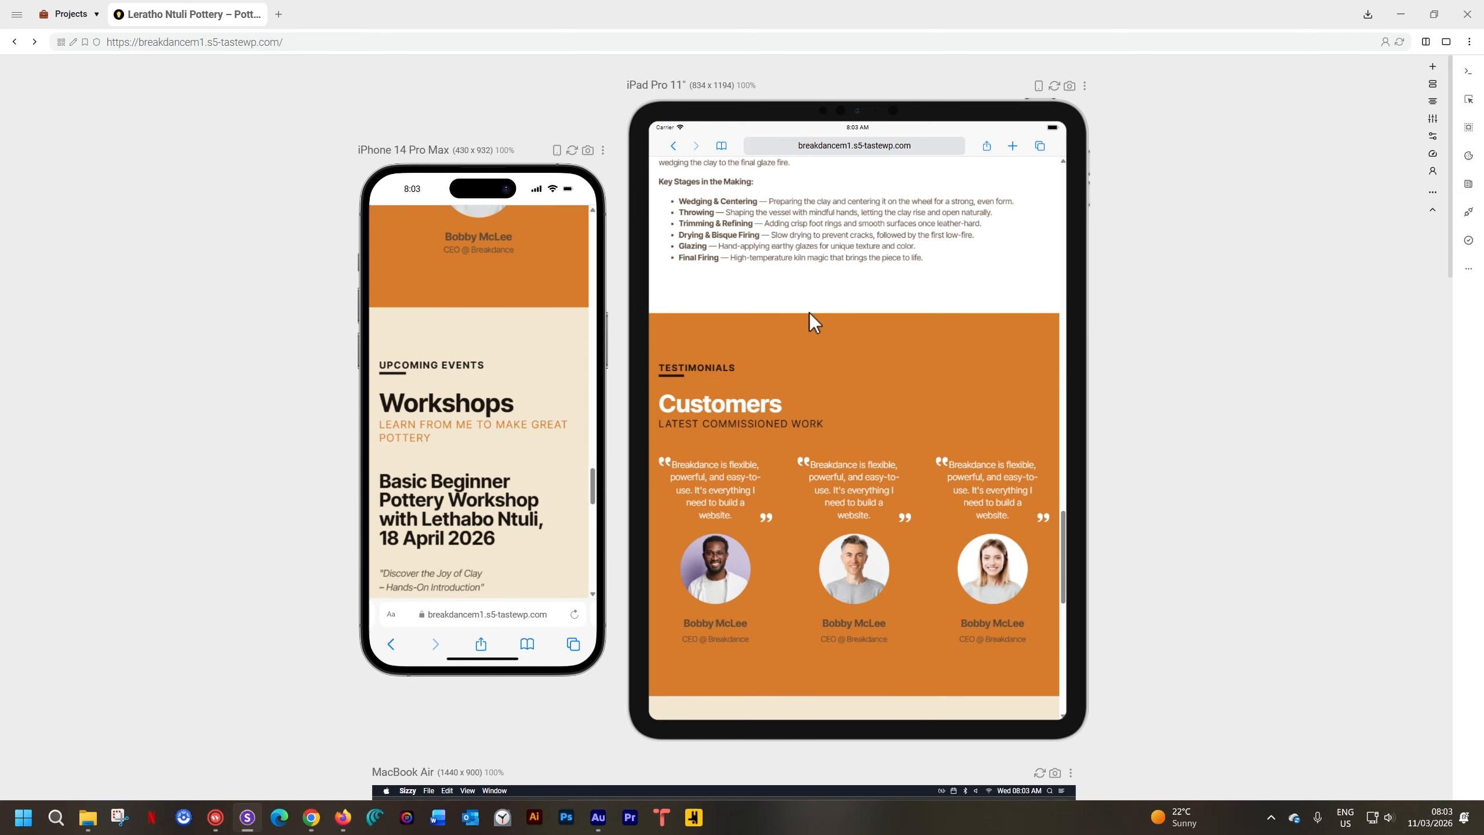
{"action": "scroll", "coordinate": [809, 314], "scroll_direction": "down", "scroll_amount": 3}
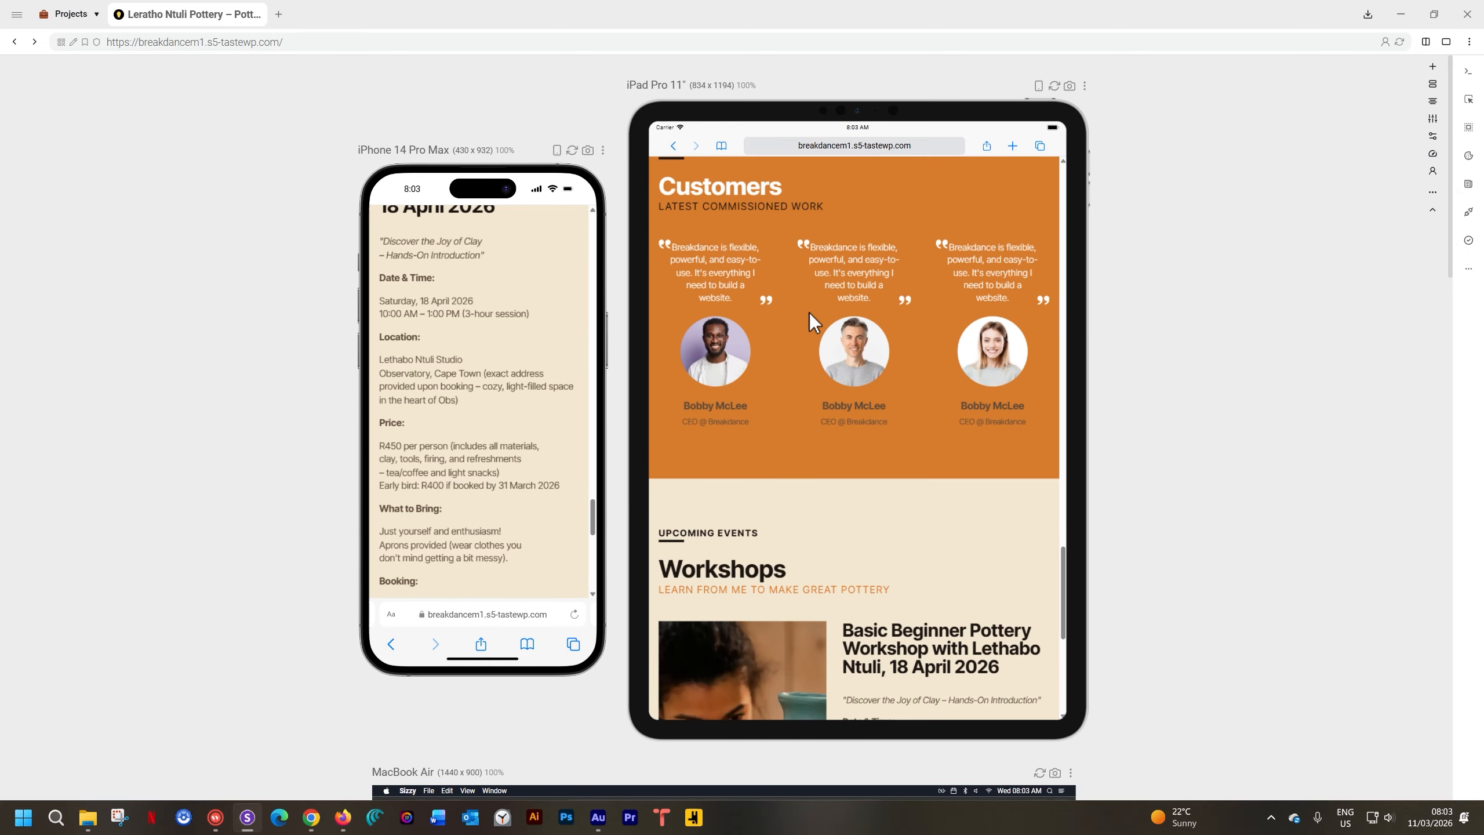
{"action": "scroll", "coordinate": [809, 314], "scroll_direction": "up", "scroll_amount": 4}
{"action": "scroll", "coordinate": [473, 310], "scroll_direction": "down", "scroll_amount": 3}
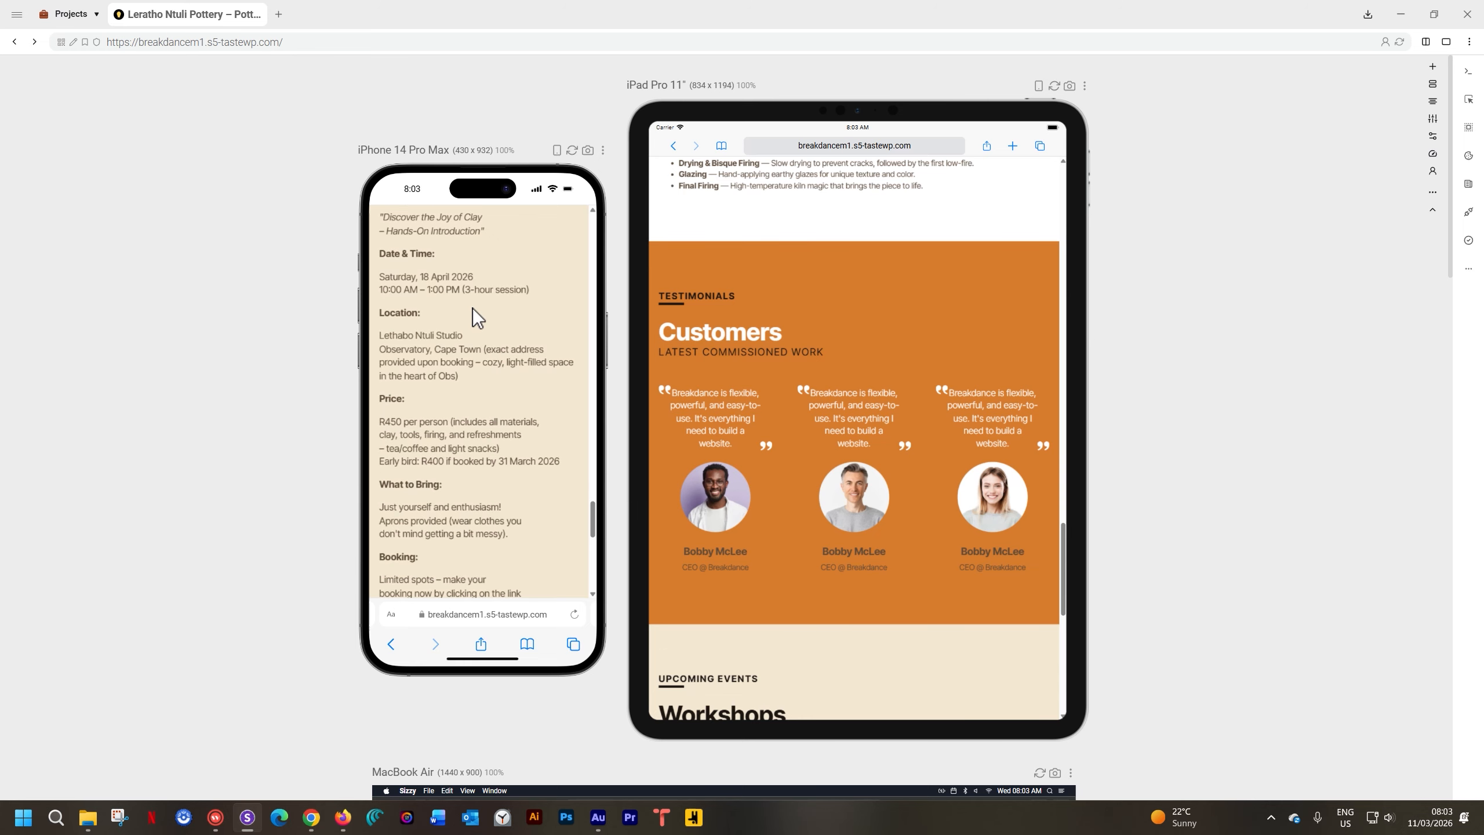
{"action": "scroll", "coordinate": [473, 309], "scroll_direction": "down", "scroll_amount": 5}
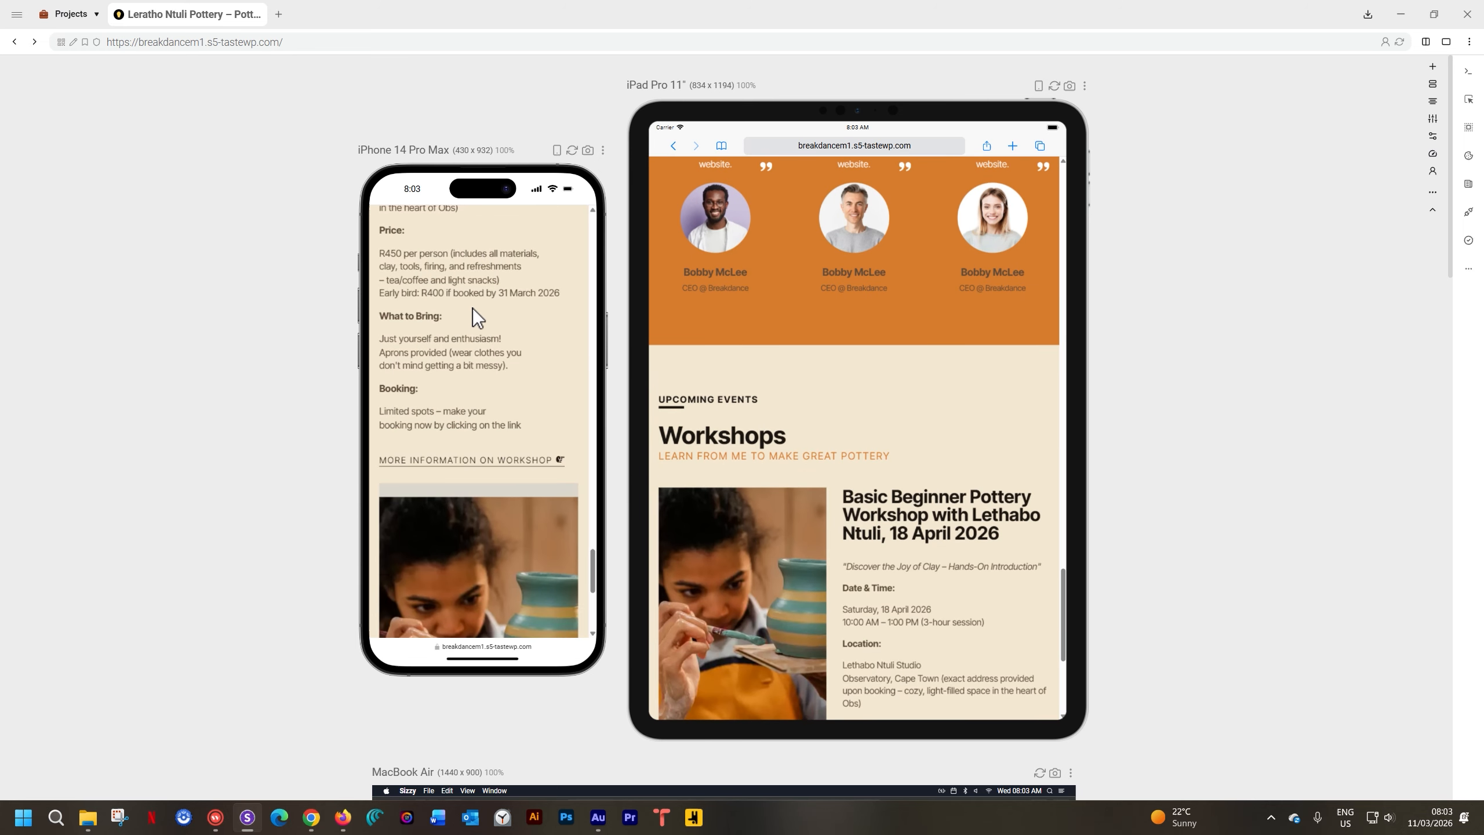
{"action": "scroll", "coordinate": [464, 380], "scroll_direction": "down", "scroll_amount": 3}
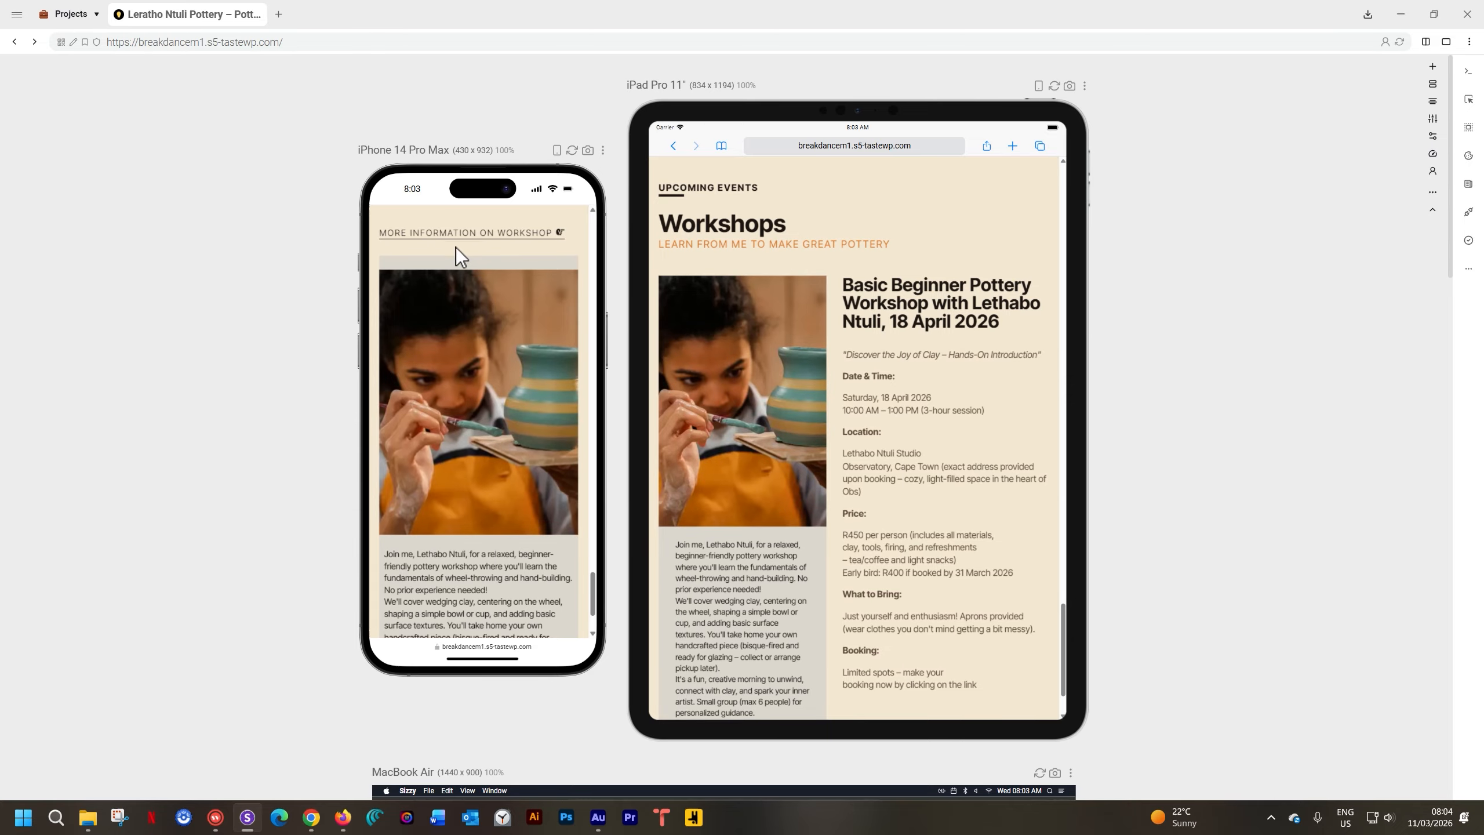
{"action": "scroll", "coordinate": [469, 325], "scroll_direction": "down", "scroll_amount": 2}
{"action": "scroll", "coordinate": [468, 325], "scroll_direction": "up", "scroll_amount": 3}
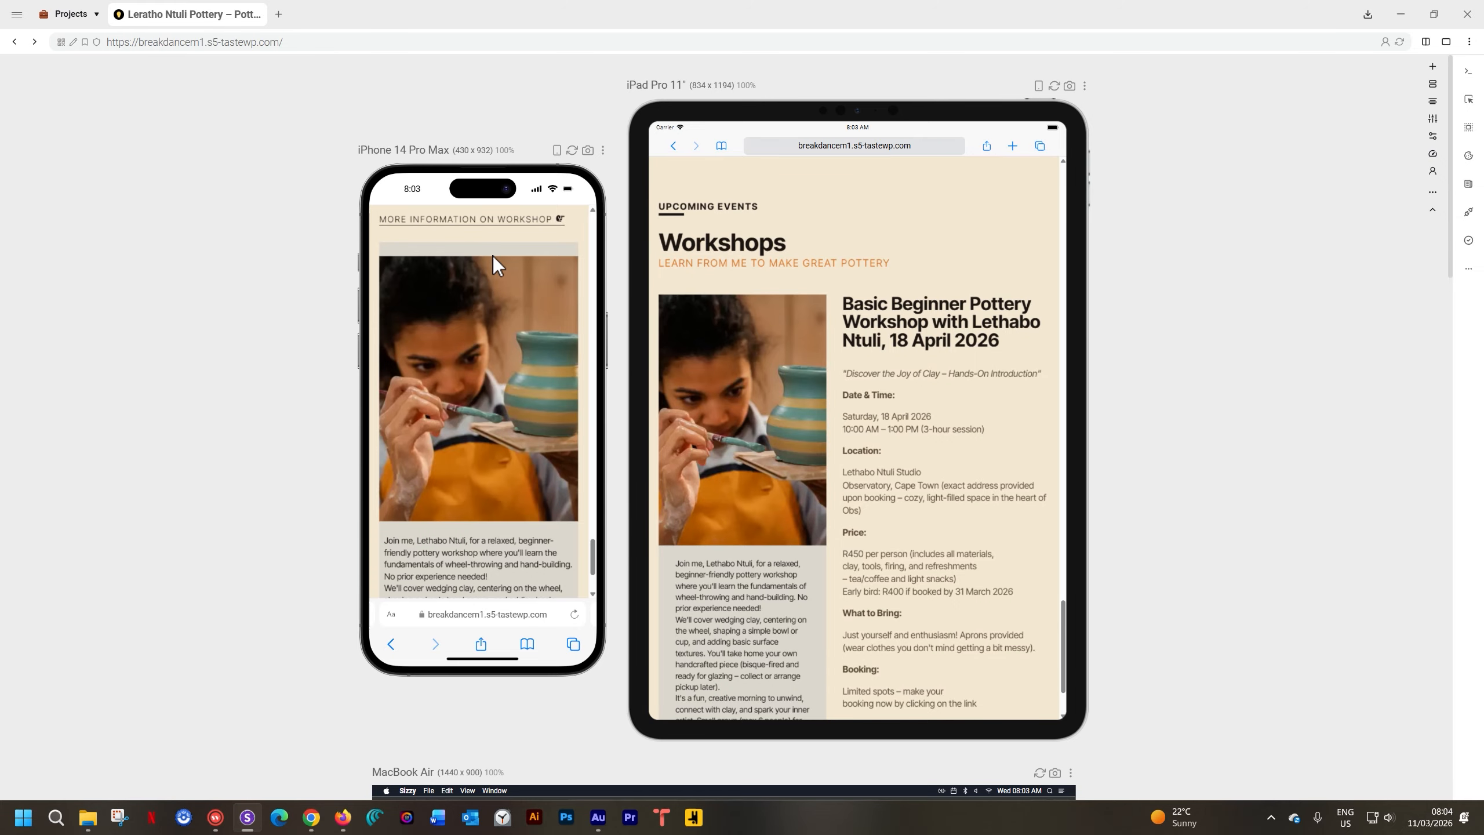
{"action": "left_click", "coordinate": [343, 817]}
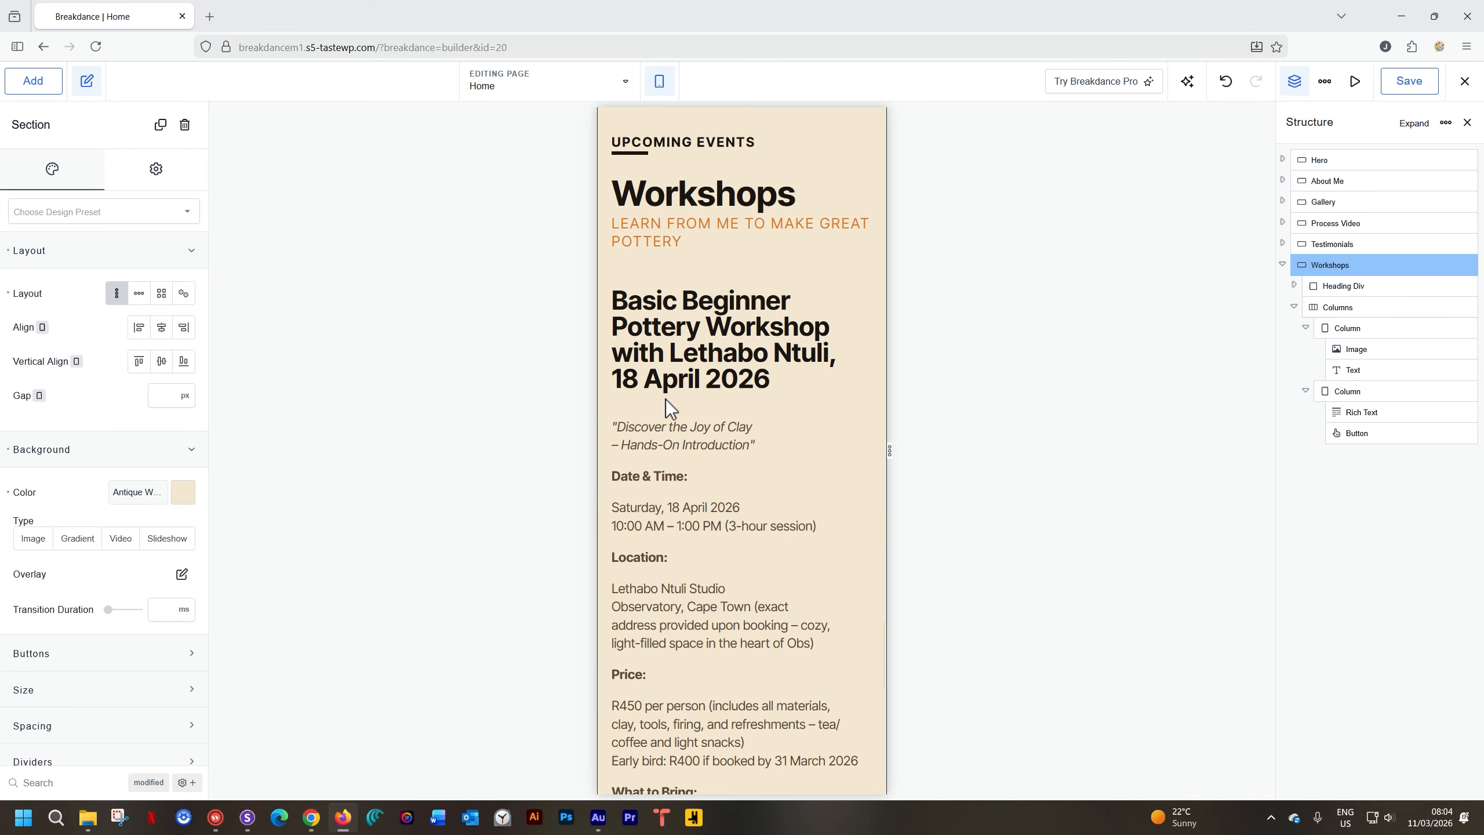
Select the workshop image's column and switch the breakpoint to Phone Landscape
{"action": "scroll", "coordinate": [666, 399], "scroll_direction": "up", "scroll_amount": 3}
{"action": "scroll", "coordinate": [667, 389], "scroll_direction": "down", "scroll_amount": 10}
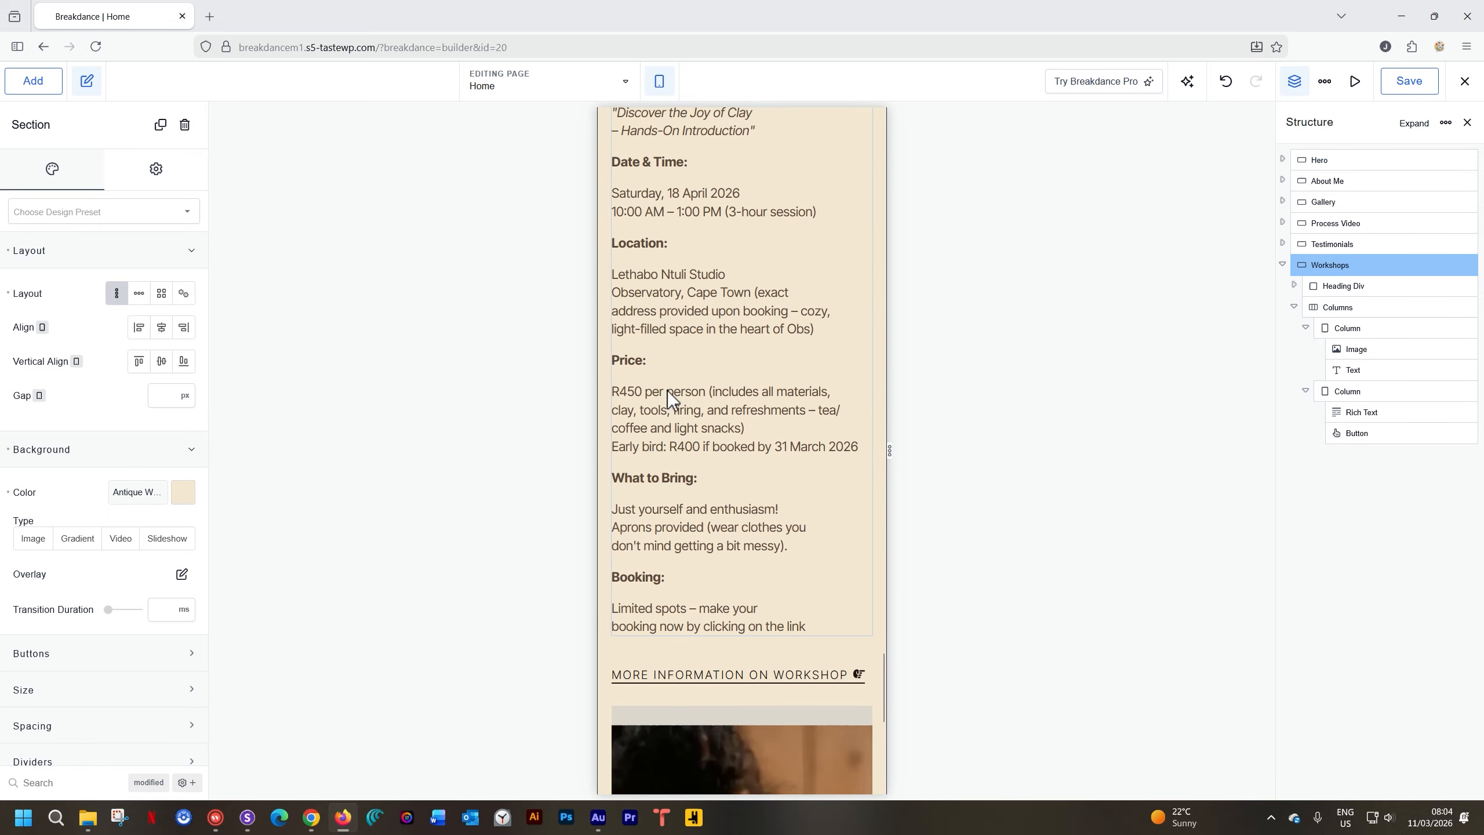
{"action": "left_click", "coordinate": [676, 556]}
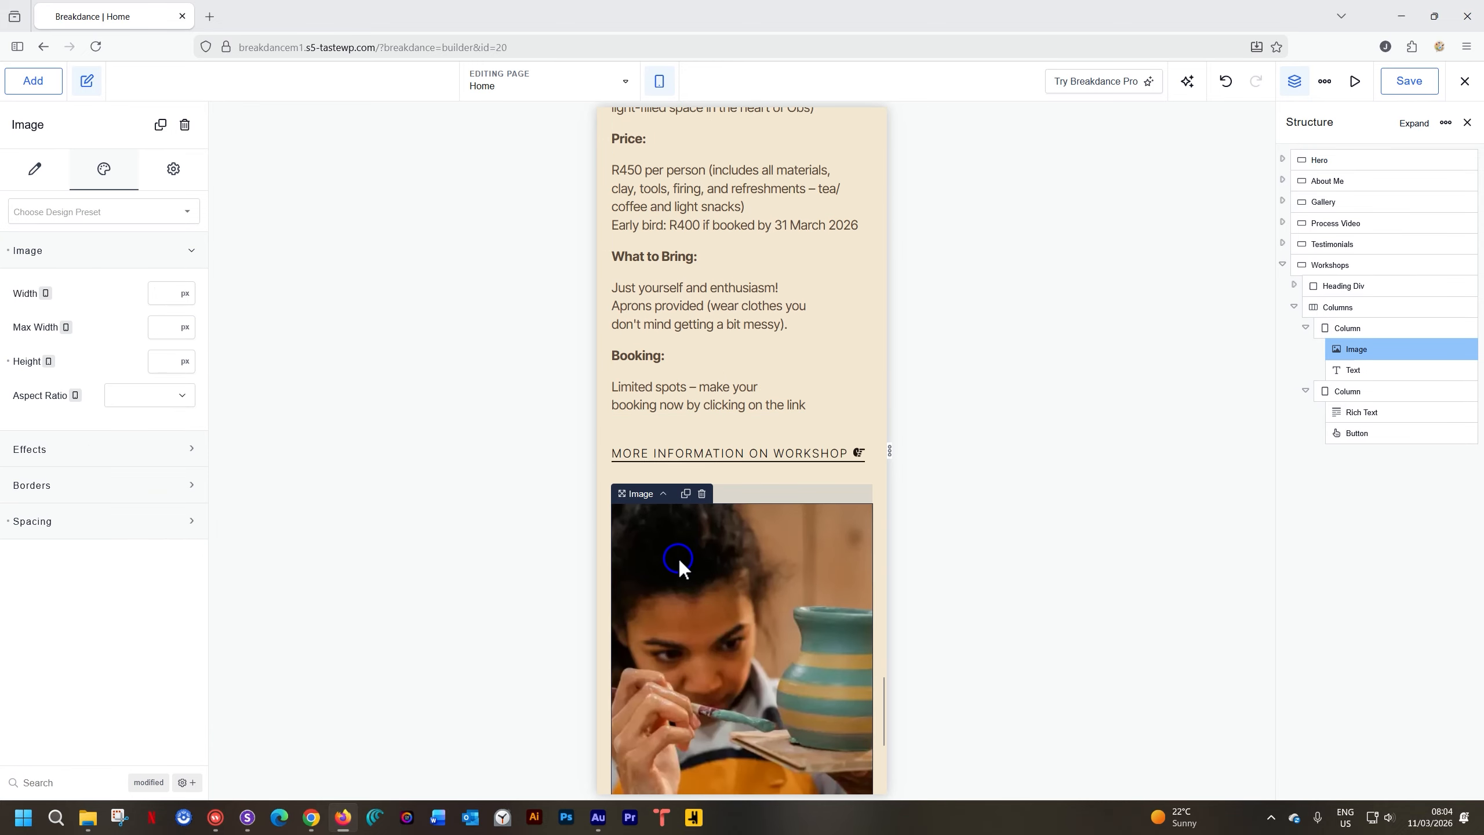
{"action": "left_click", "coordinate": [753, 498]}
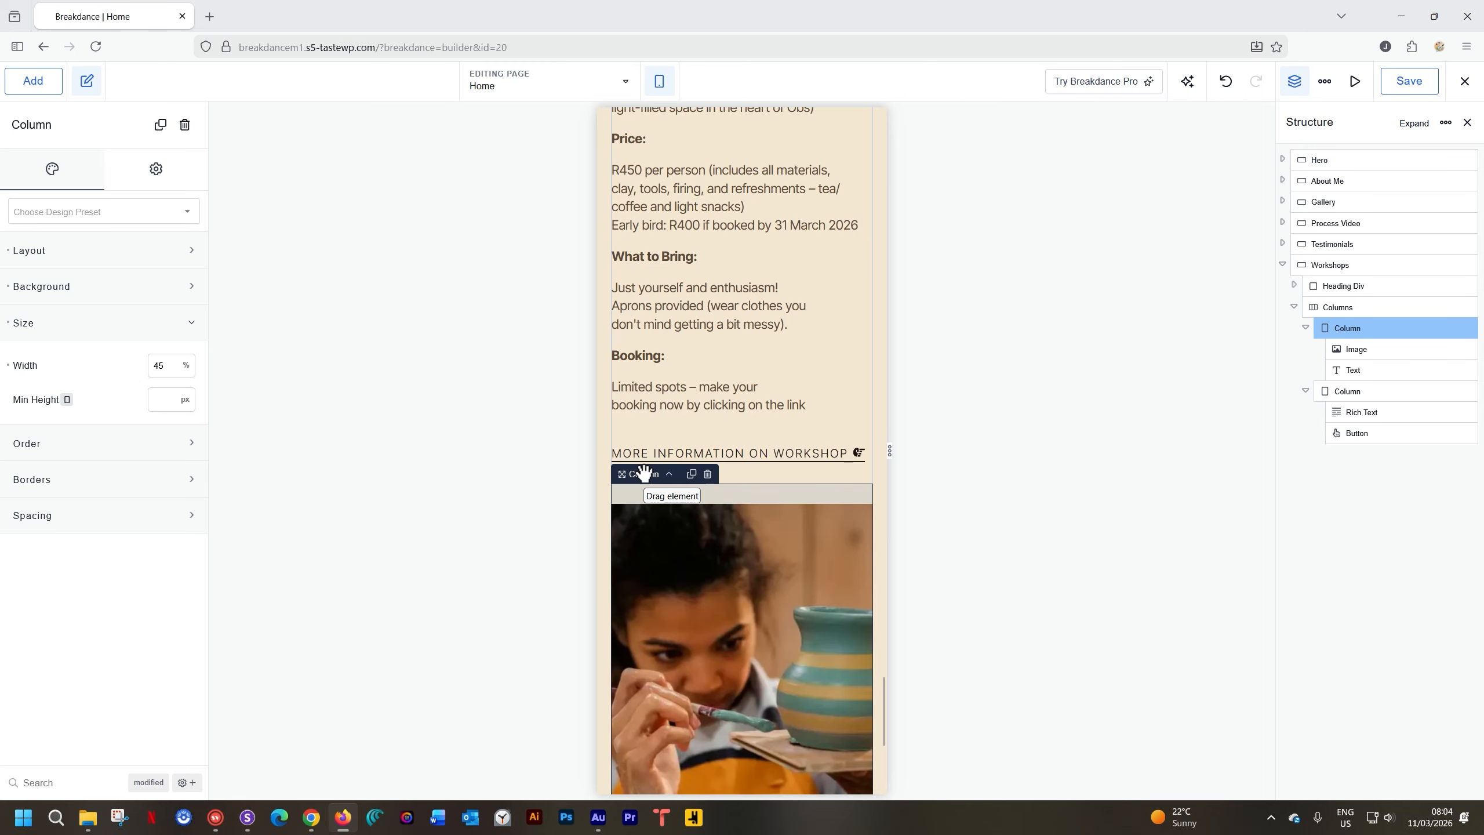
{"action": "left_click", "coordinate": [660, 85]}
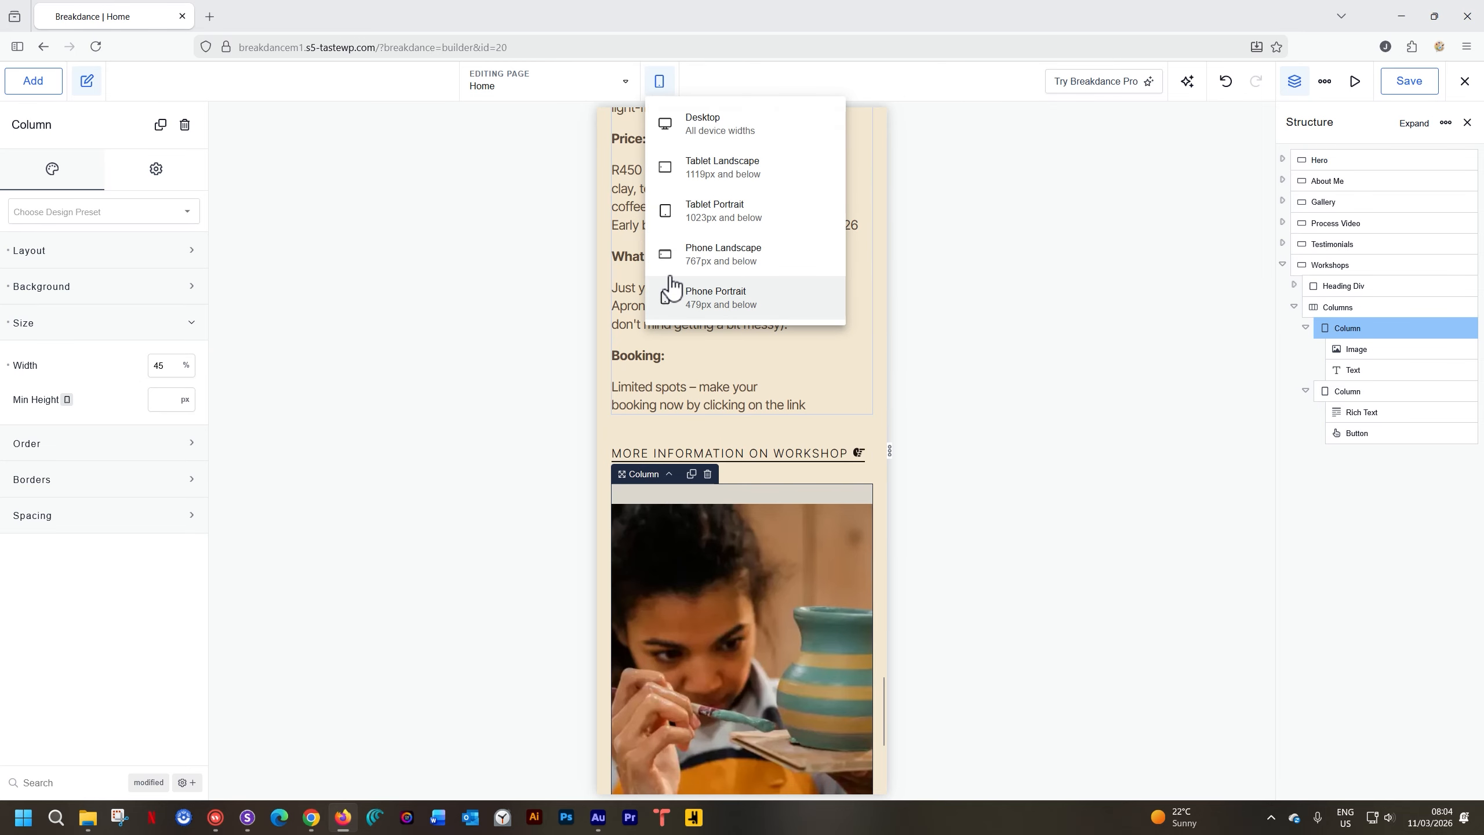
{"action": "left_click", "coordinate": [693, 252]}
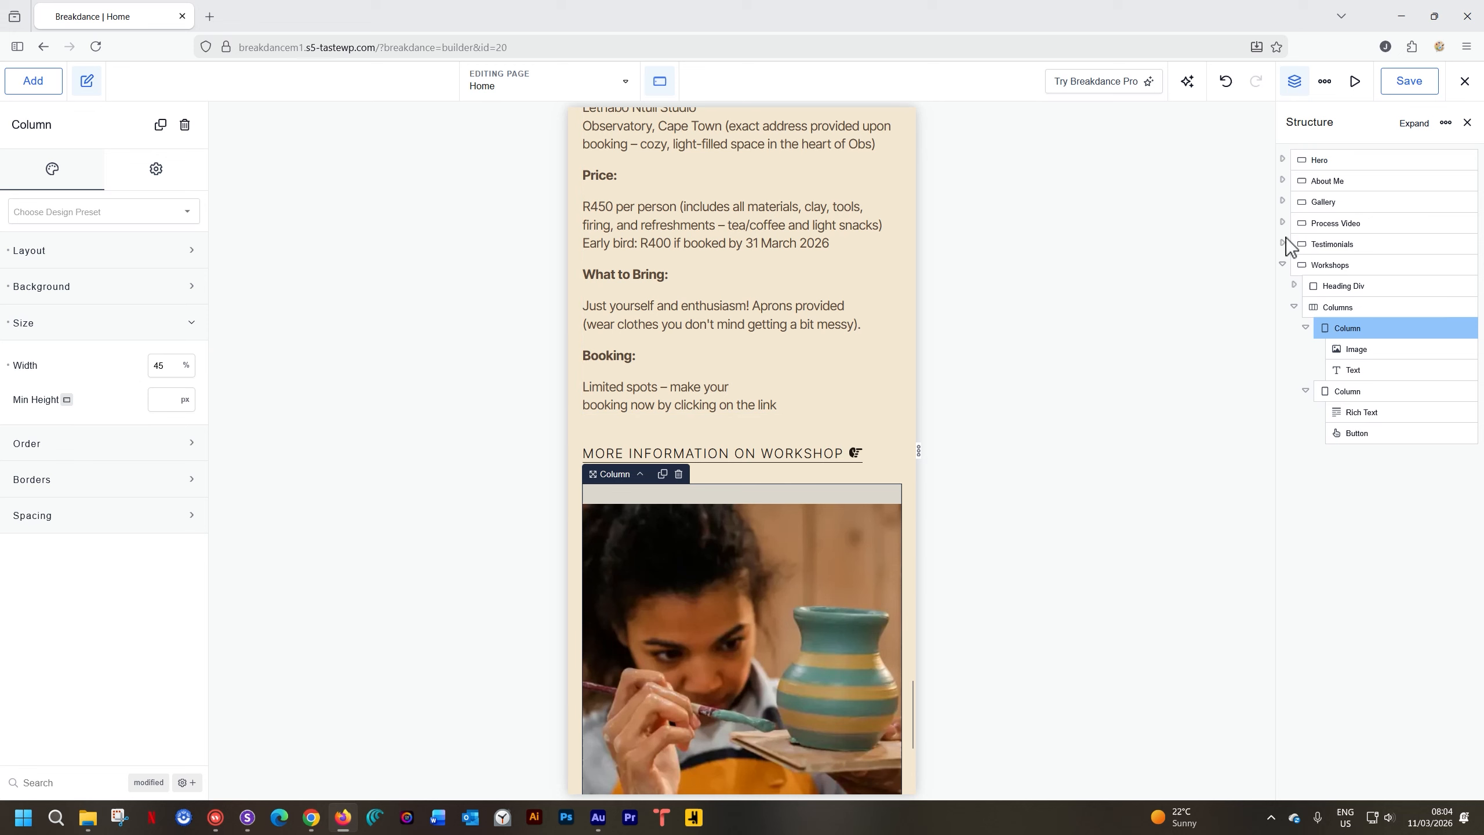
Drag the workshop image's top spacing to 0px so it sits under the workshop link
{"action": "left_click", "coordinate": [1335, 308]}
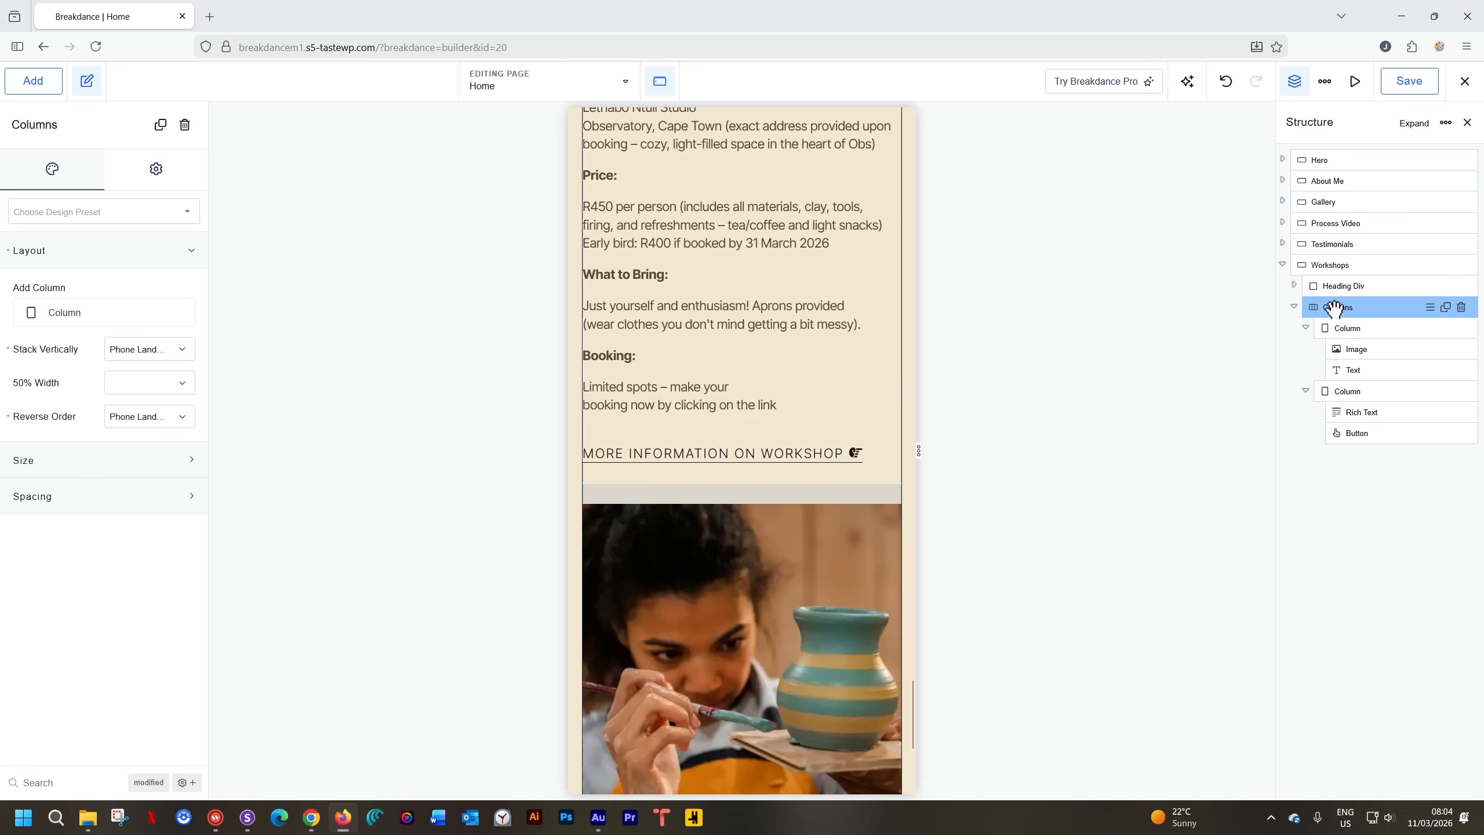
{"action": "left_click", "coordinate": [837, 516]}
{"action": "left_click", "coordinate": [780, 504]}
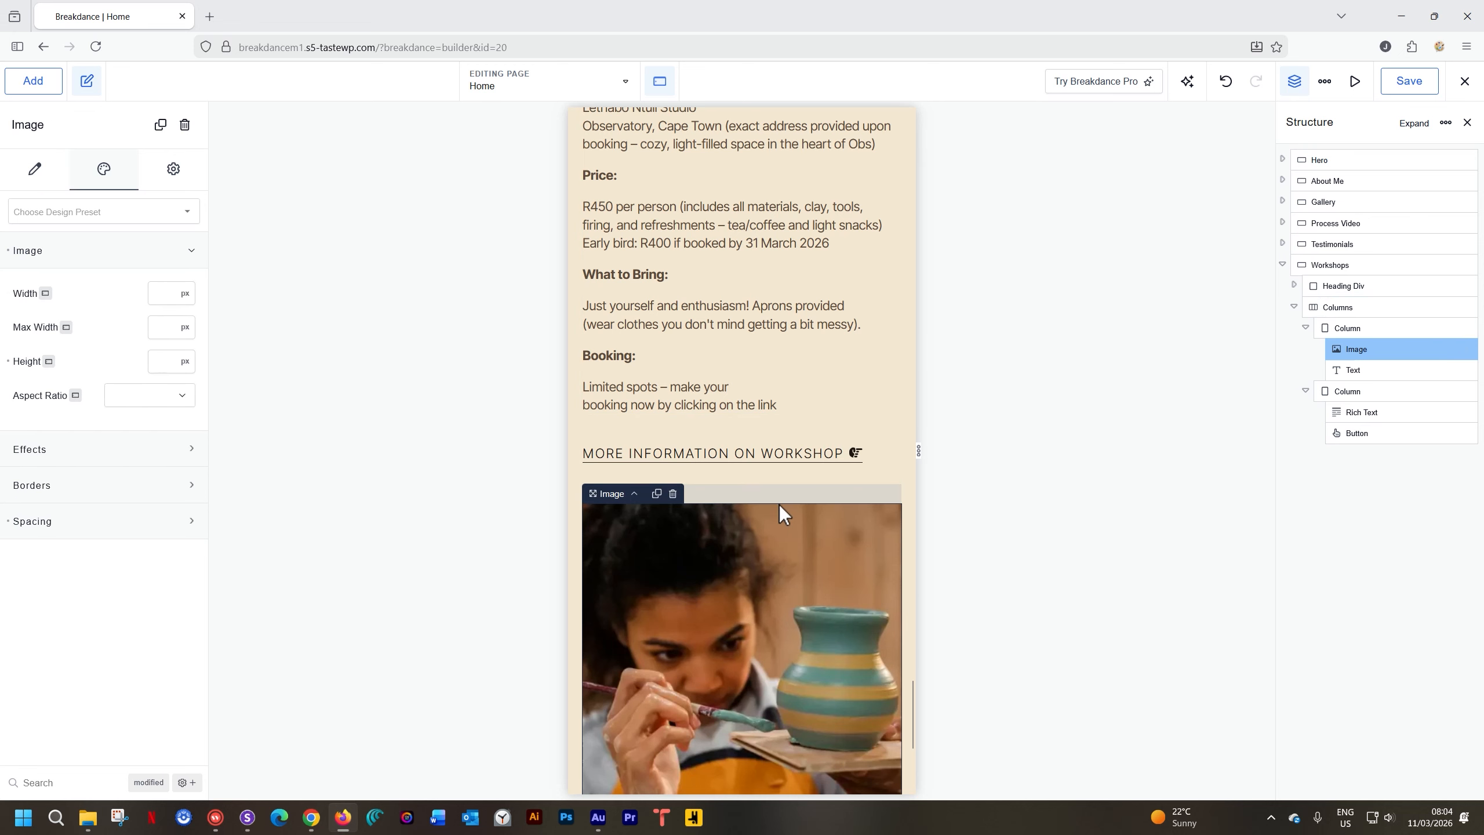
{"action": "left_click_drag", "start_coordinate": [778, 501], "coordinate": [777, 481]}
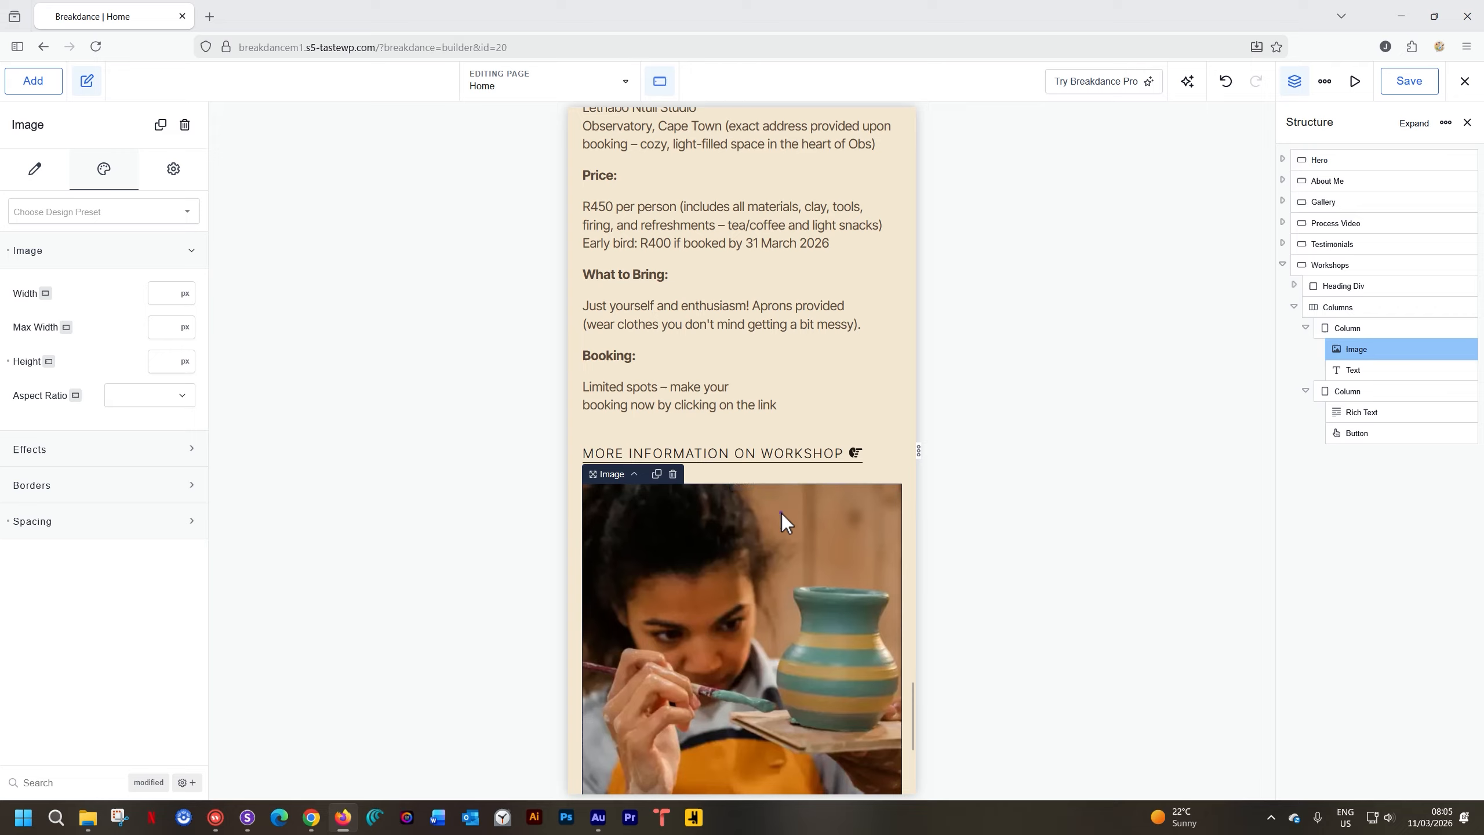
{"action": "left_click", "coordinate": [138, 525]}
{"action": "left_click", "coordinate": [733, 522]}
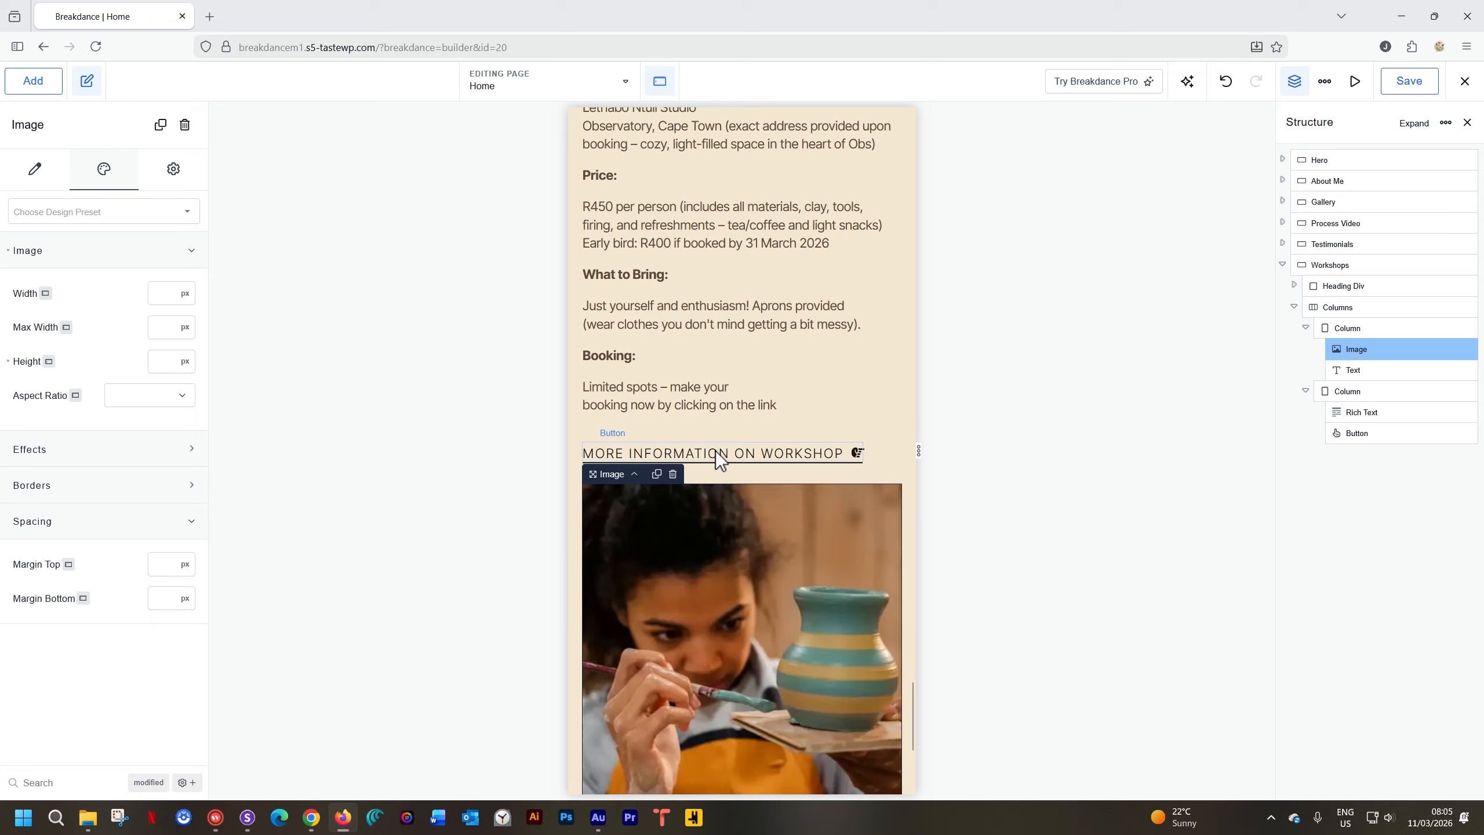
Give the Button Min Dark preset a 25px bottom margin and save the page
{"action": "left_click", "coordinate": [751, 455]}
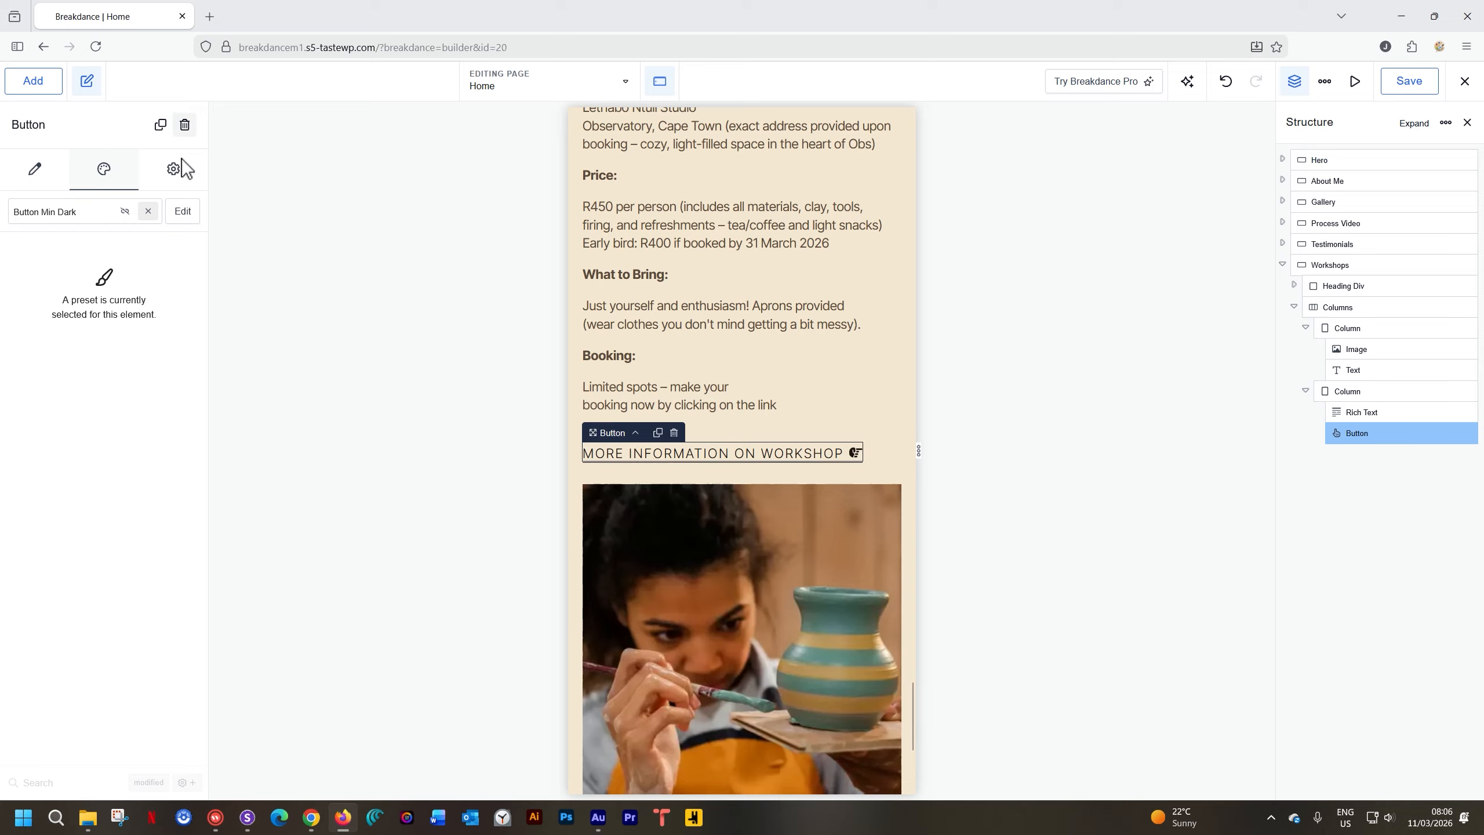
{"action": "left_click", "coordinate": [184, 213]}
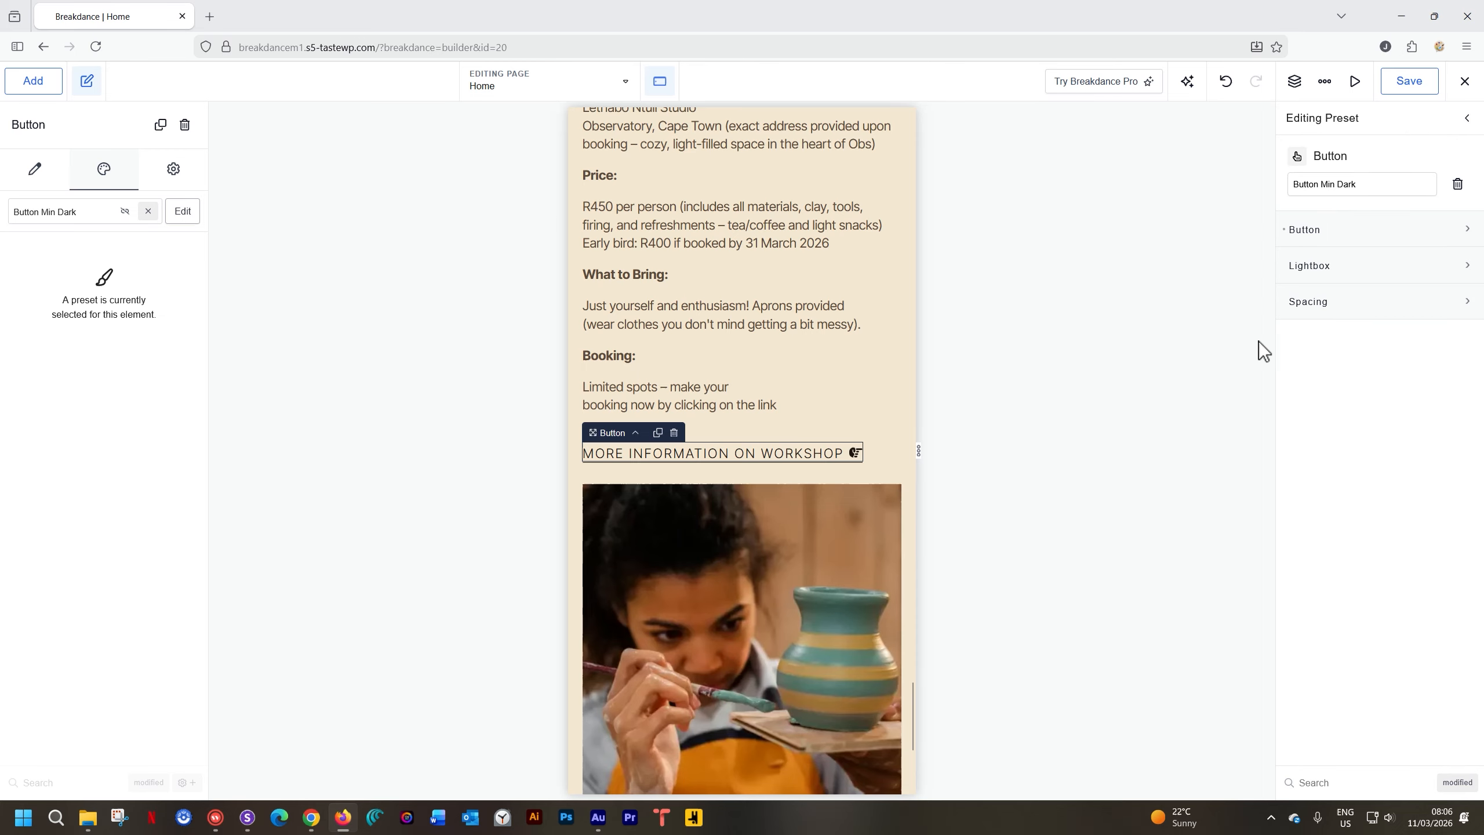
{"action": "left_click", "coordinate": [1311, 300]}
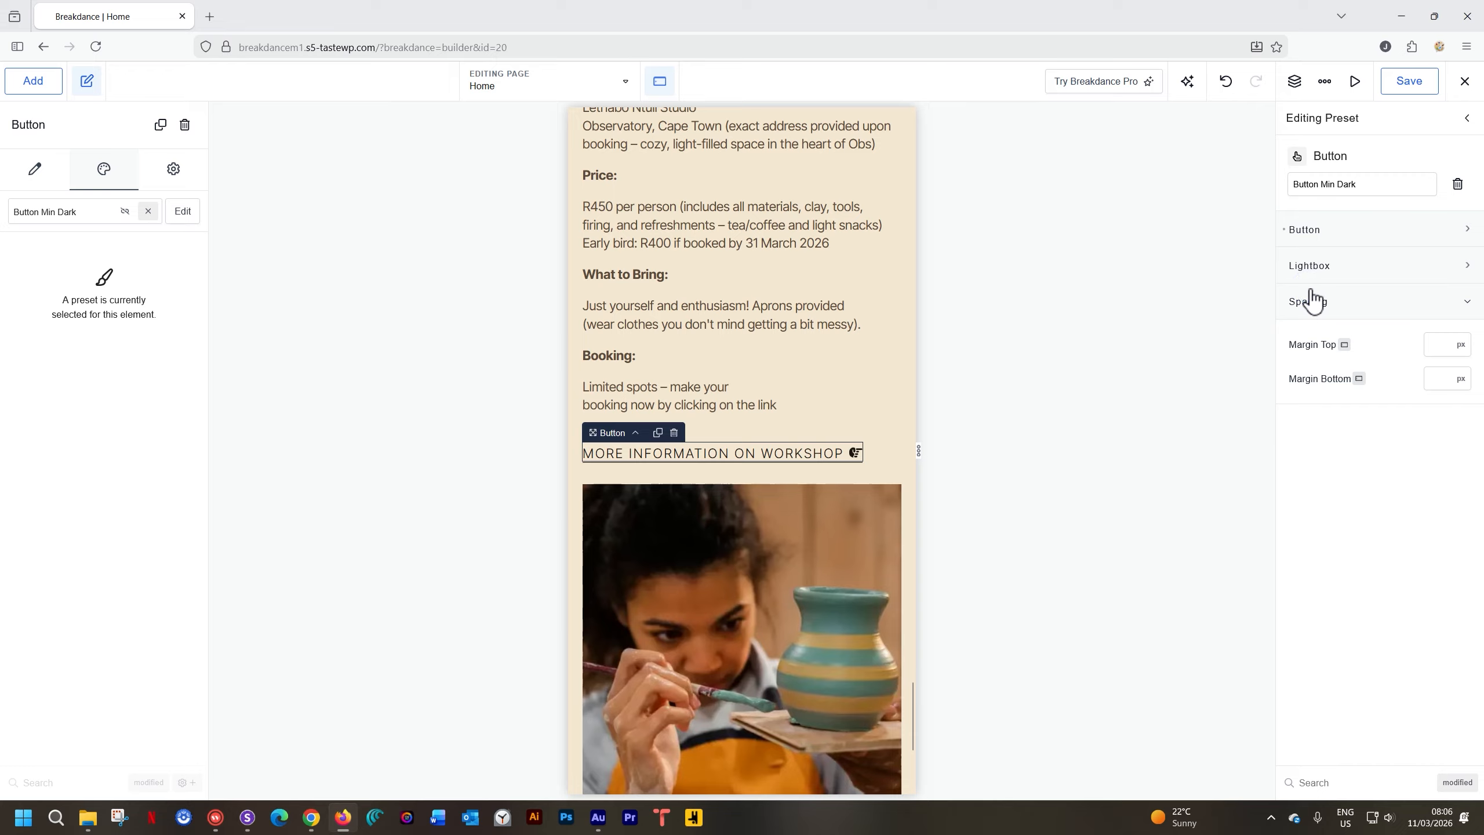
{"action": "left_click", "coordinate": [1427, 377]}
{"action": "type", "text": "25"}
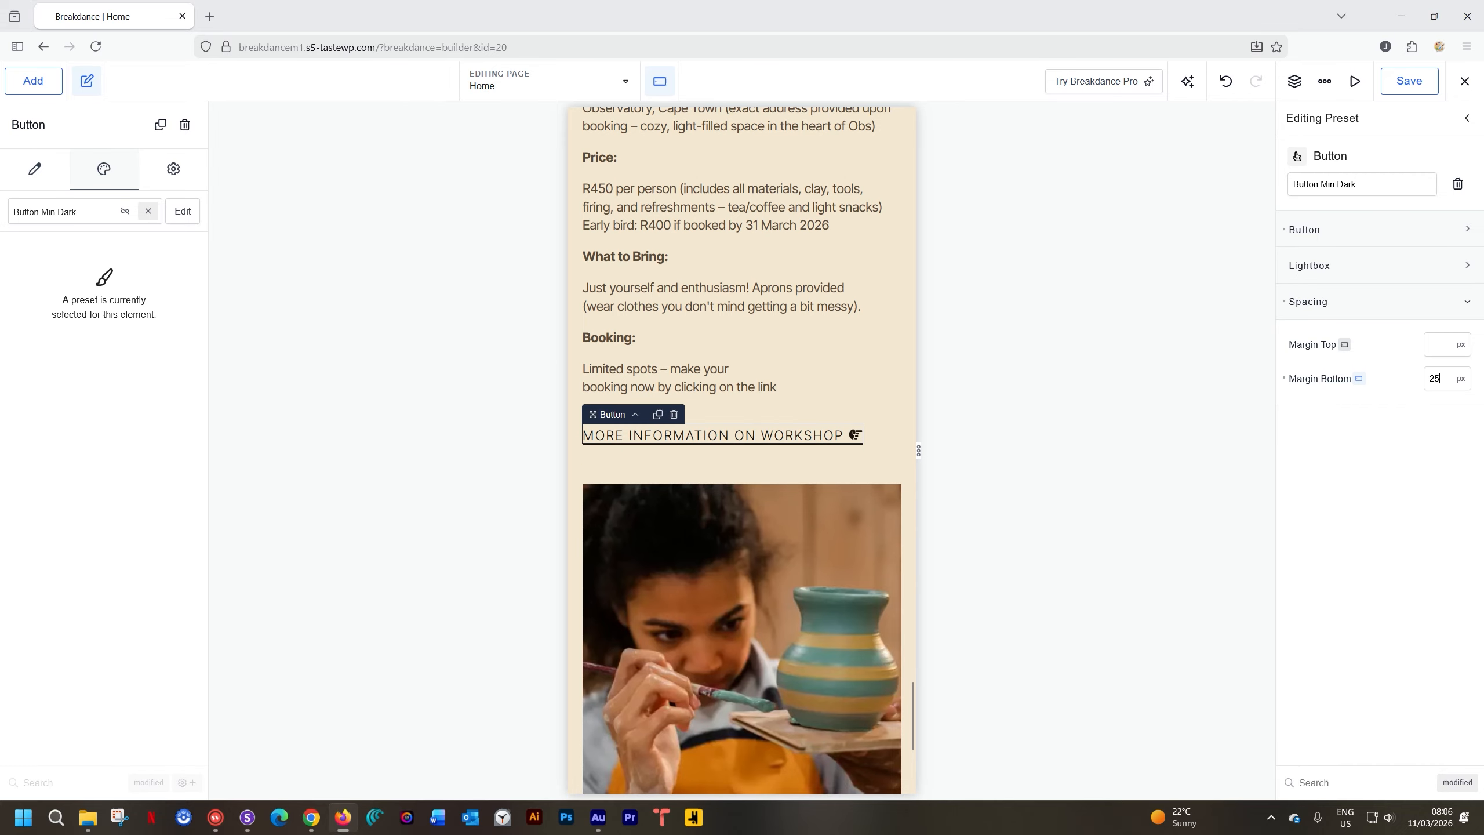
{"action": "left_click", "coordinate": [1401, 85]}
Switch the preview back to the Desktop breakpoint
{"action": "scroll", "coordinate": [763, 256], "scroll_direction": "up", "scroll_amount": 3}
{"action": "scroll", "coordinate": [763, 255], "scroll_direction": "down", "scroll_amount": 5}
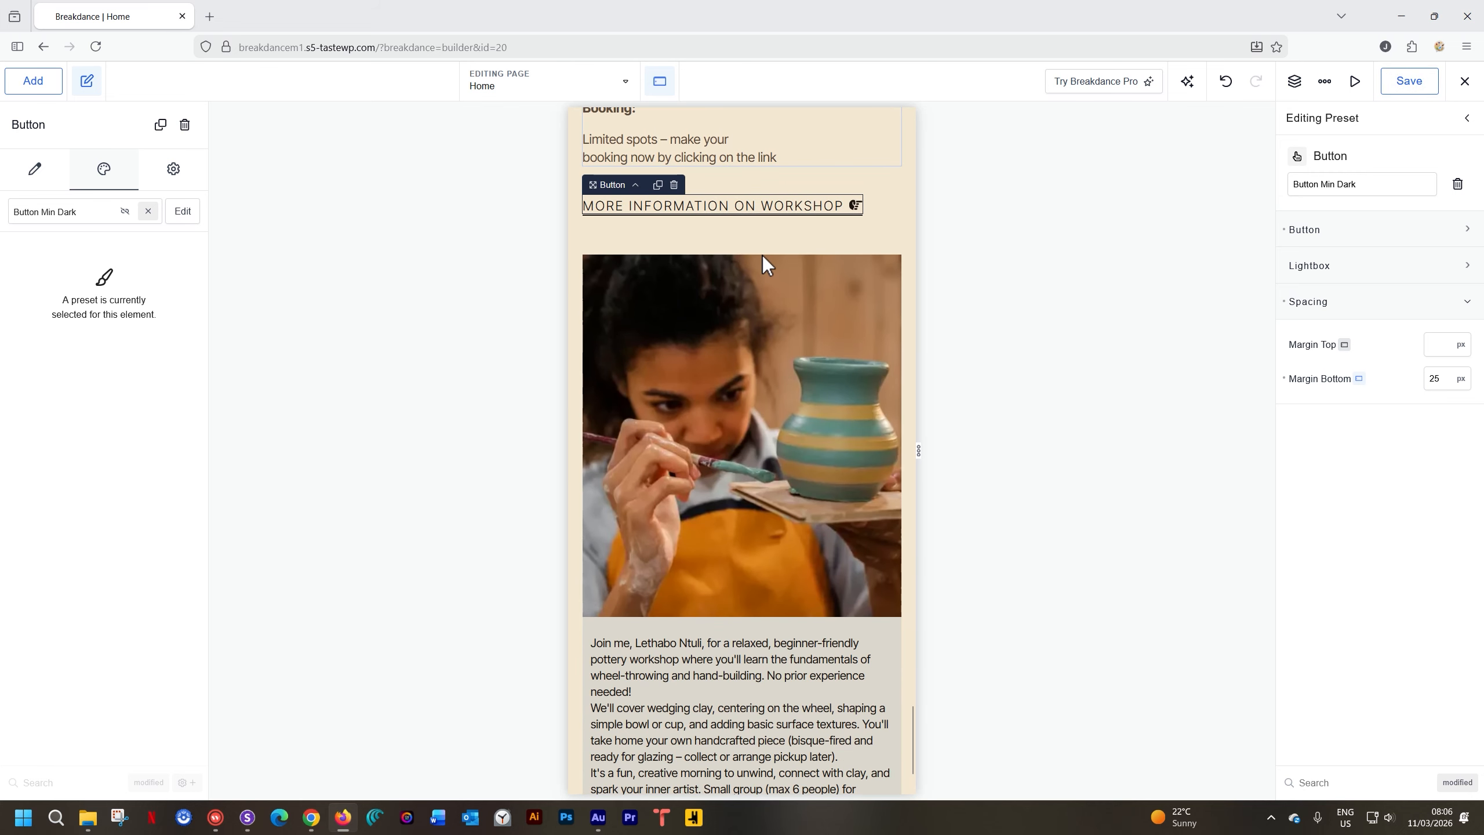
{"action": "scroll", "coordinate": [763, 257], "scroll_direction": "up", "scroll_amount": 2}
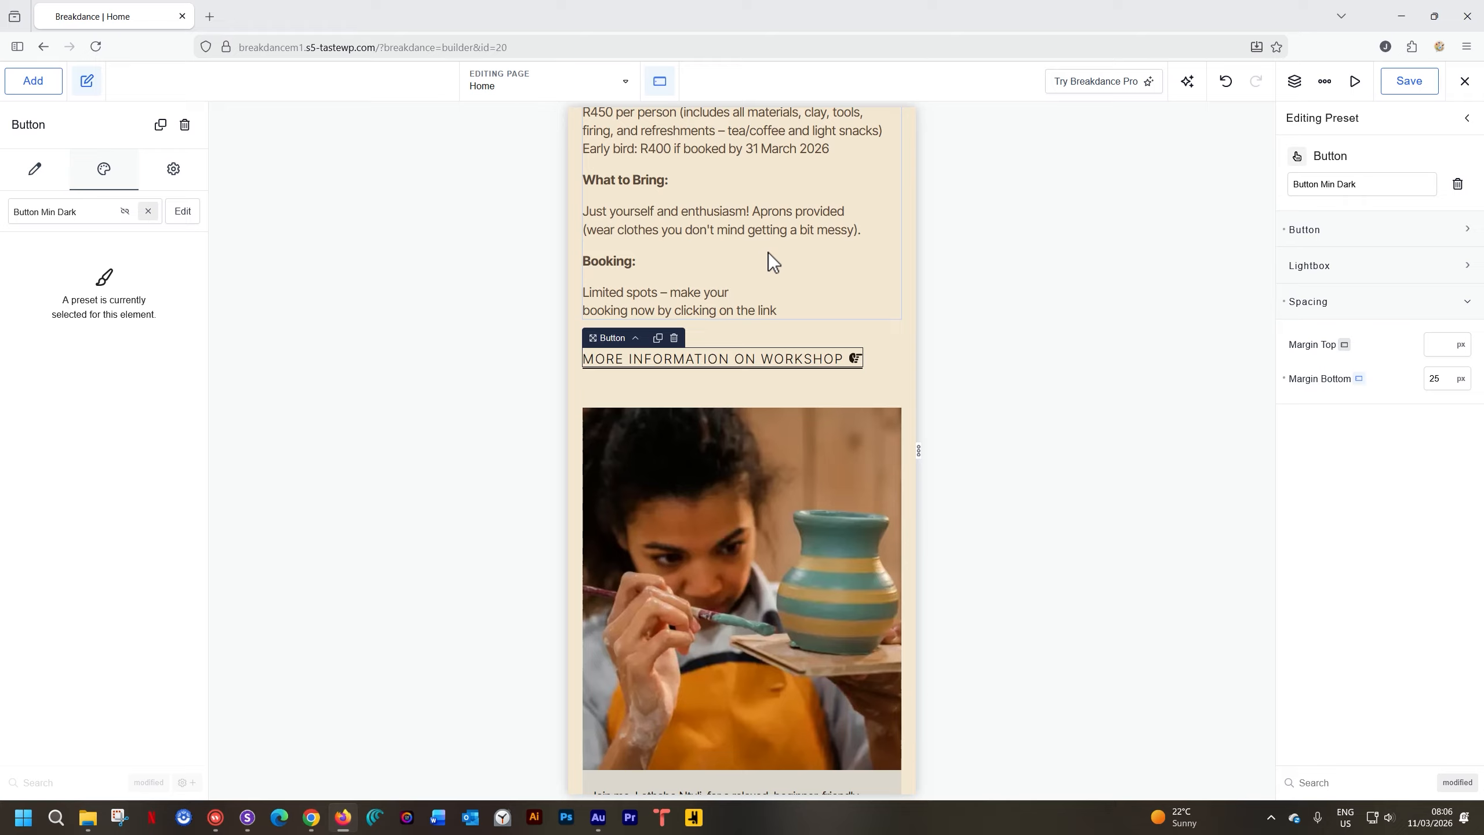
{"action": "left_click", "coordinate": [660, 82]}
{"action": "left_click", "coordinate": [664, 120]}
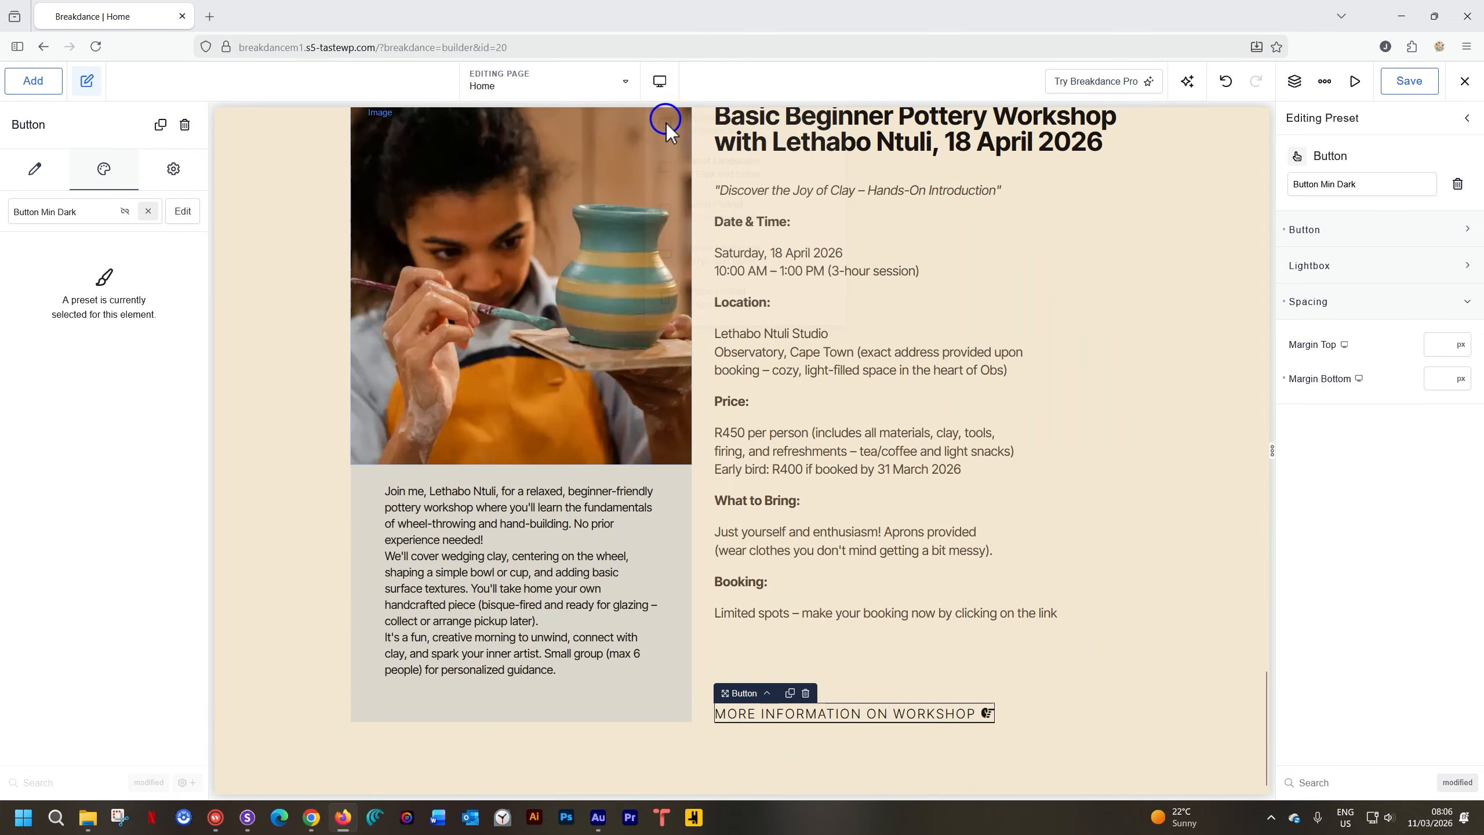
{"action": "scroll", "coordinate": [685, 280], "scroll_direction": "down", "scroll_amount": 4}
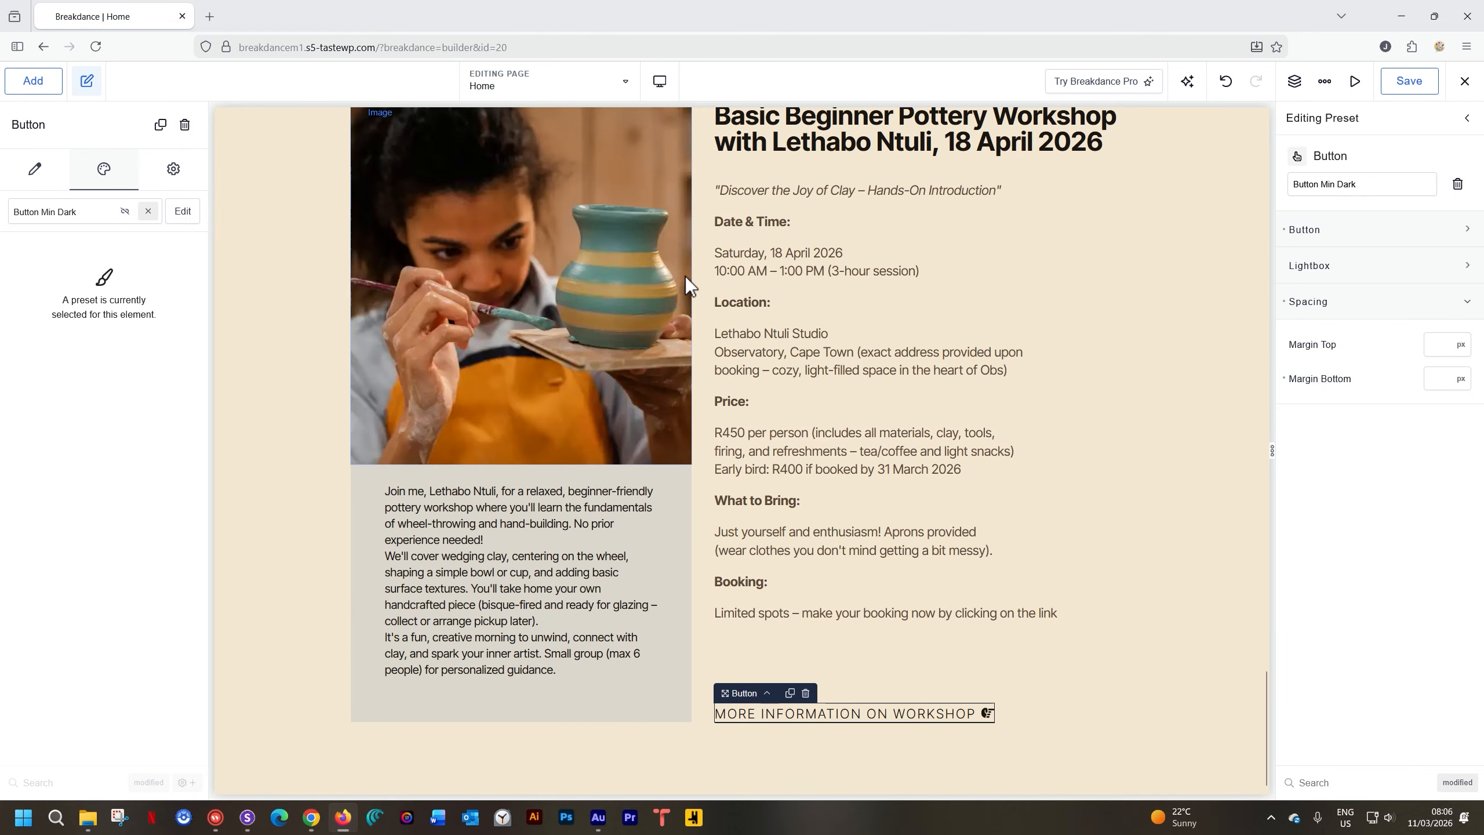